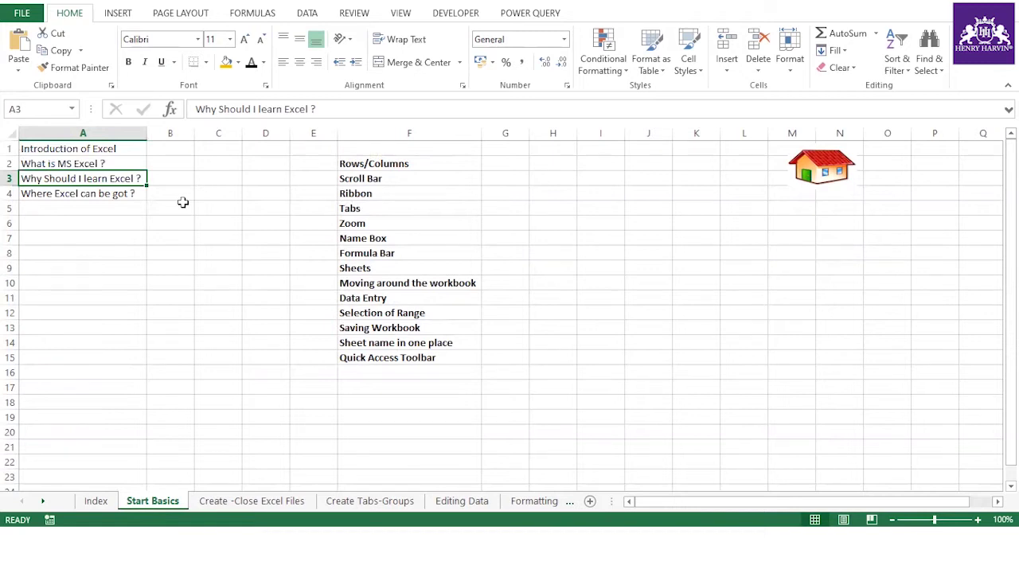
Review the basic topics in F2:F15 by highlighting the list, finishing on the Rows/Columns entry in F2.
click(406, 161)
click(390, 178)
click(385, 193)
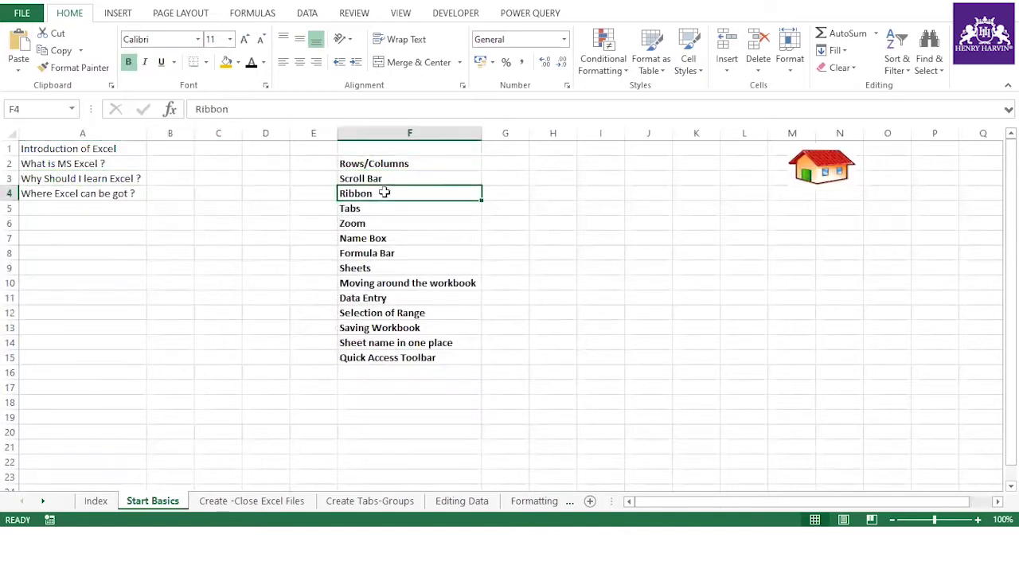
drag(389, 162, 391, 357)
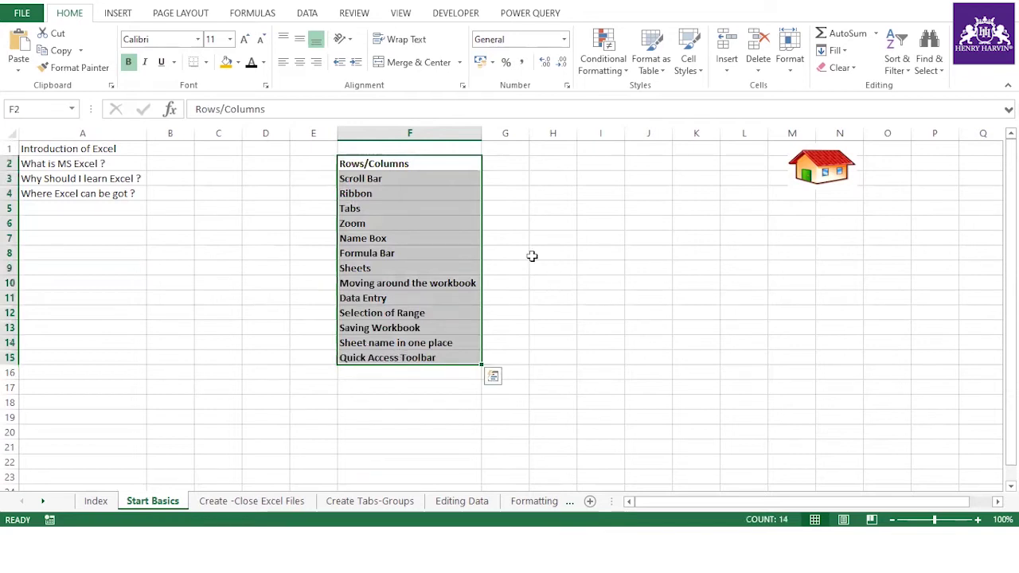
drag(408, 156, 406, 358)
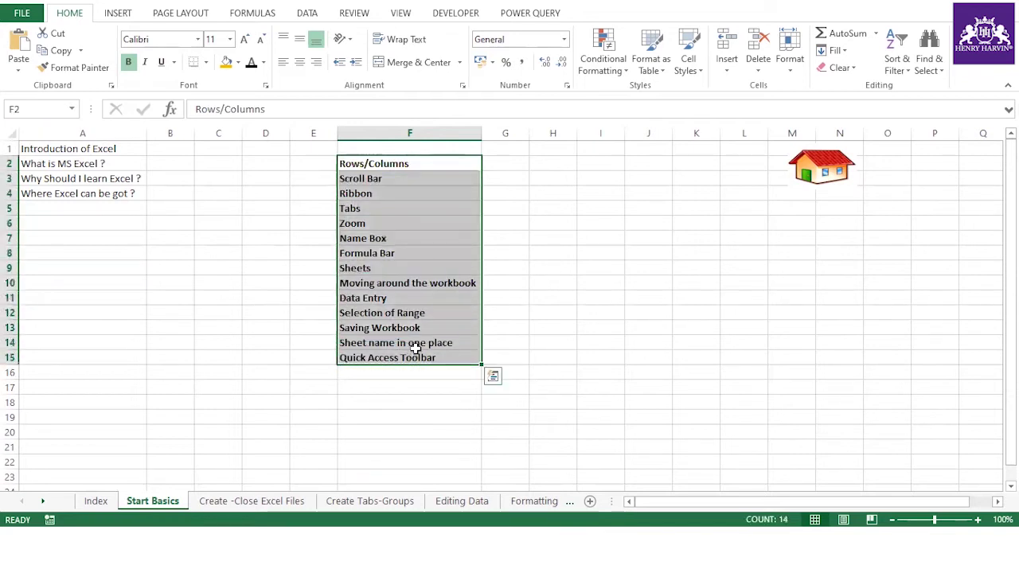
click(394, 163)
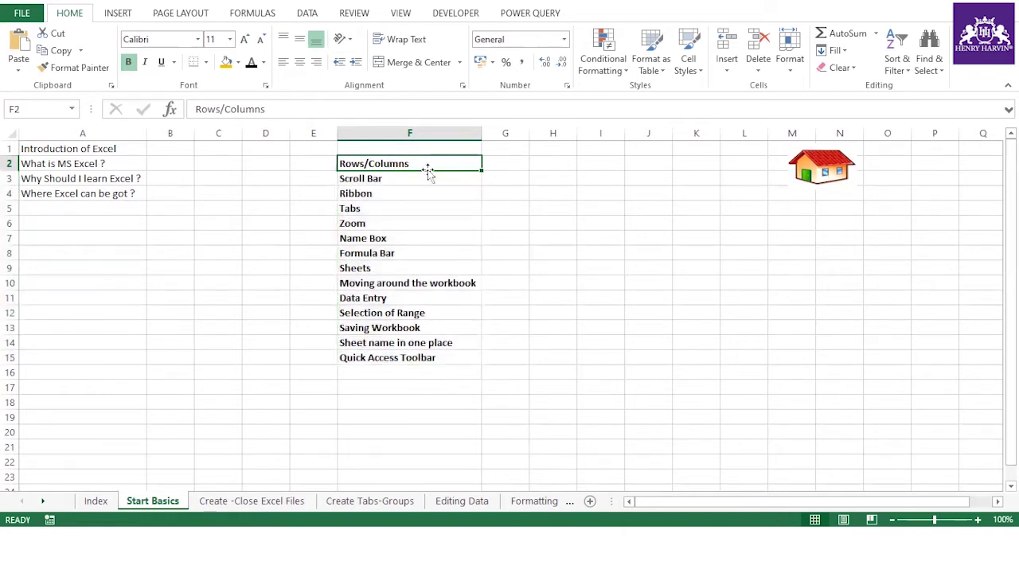
Point out what a row is by selecting entire row 1, row 5 and row 1 again.
click(9, 148)
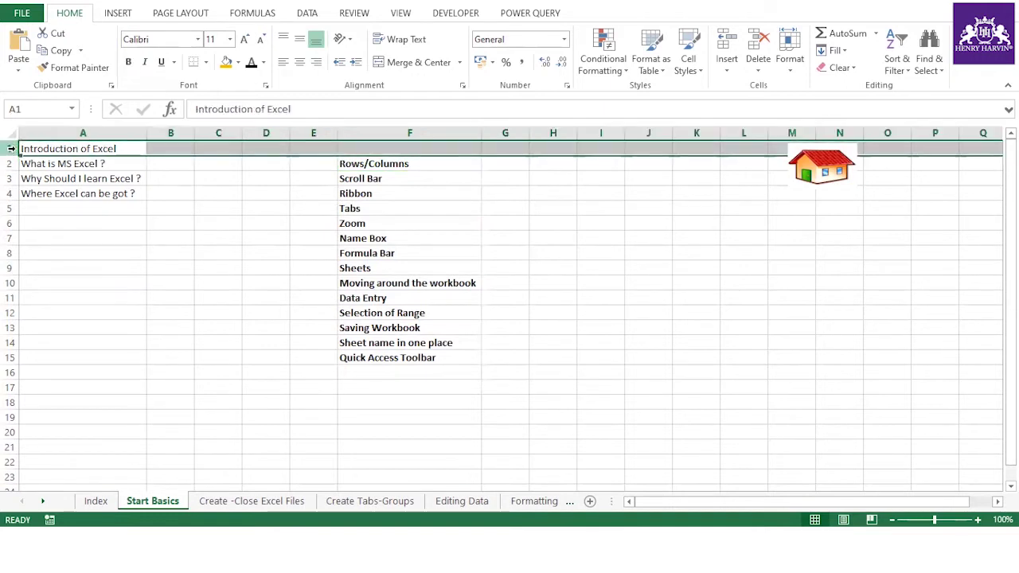
click(9, 207)
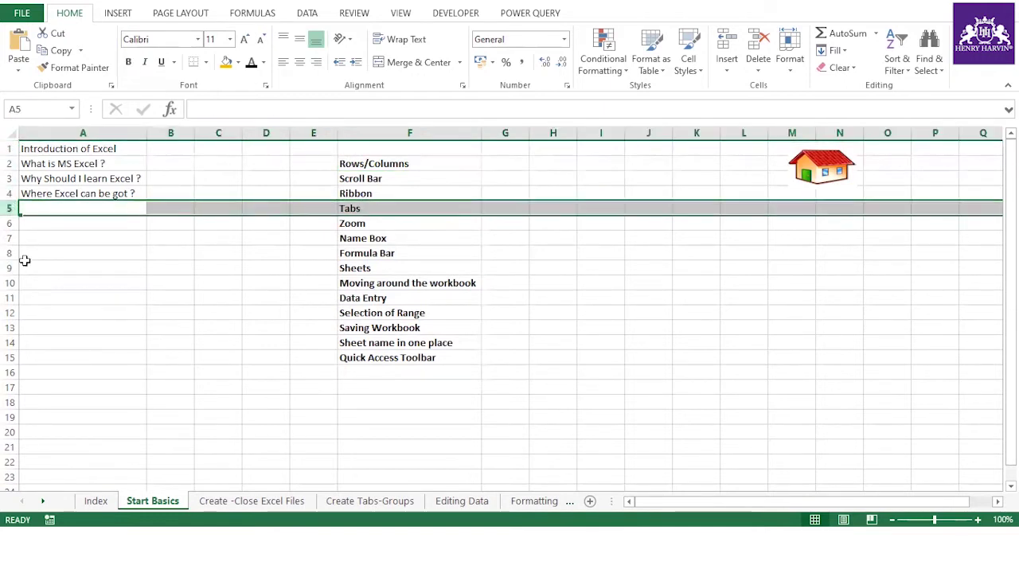
click(9, 149)
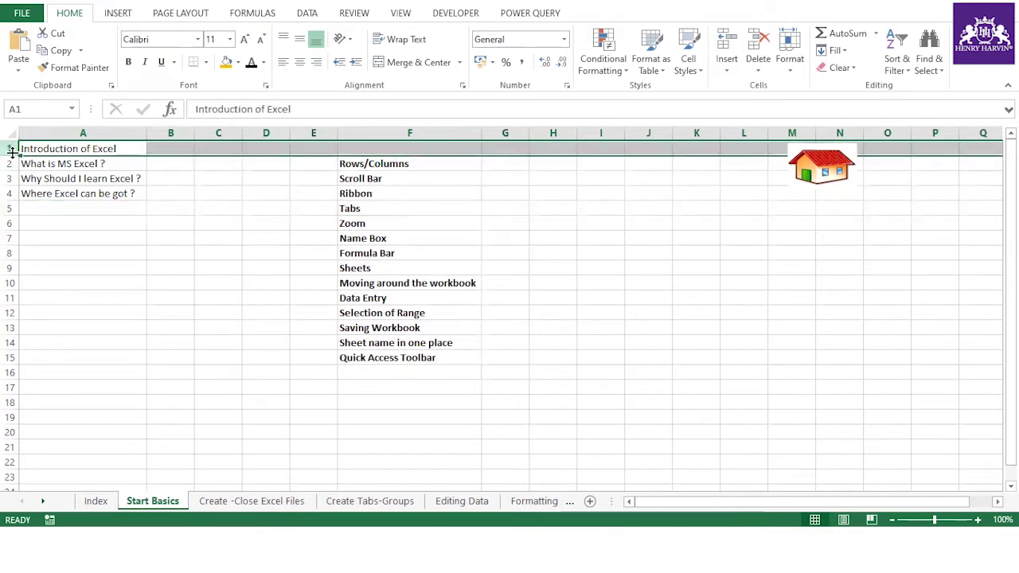
Point out what columns are by selecting entire columns A through G one at a time.
click(112, 131)
click(170, 132)
click(218, 132)
click(266, 132)
click(313, 132)
click(410, 132)
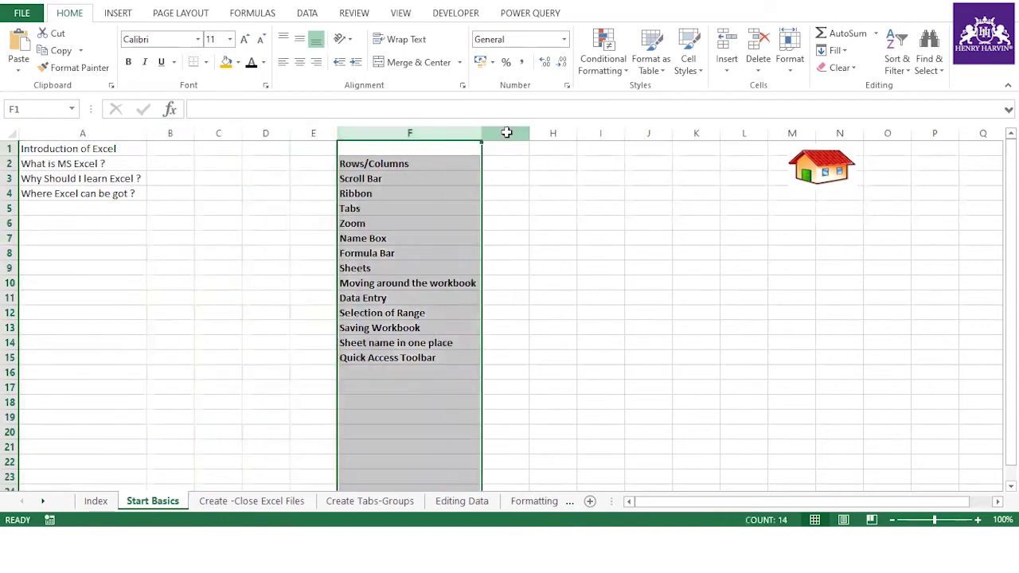
click(509, 132)
Go over the column letters again, selecting columns A and B repeatedly and continuing through C and D.
click(98, 133)
click(169, 132)
click(116, 129)
click(164, 133)
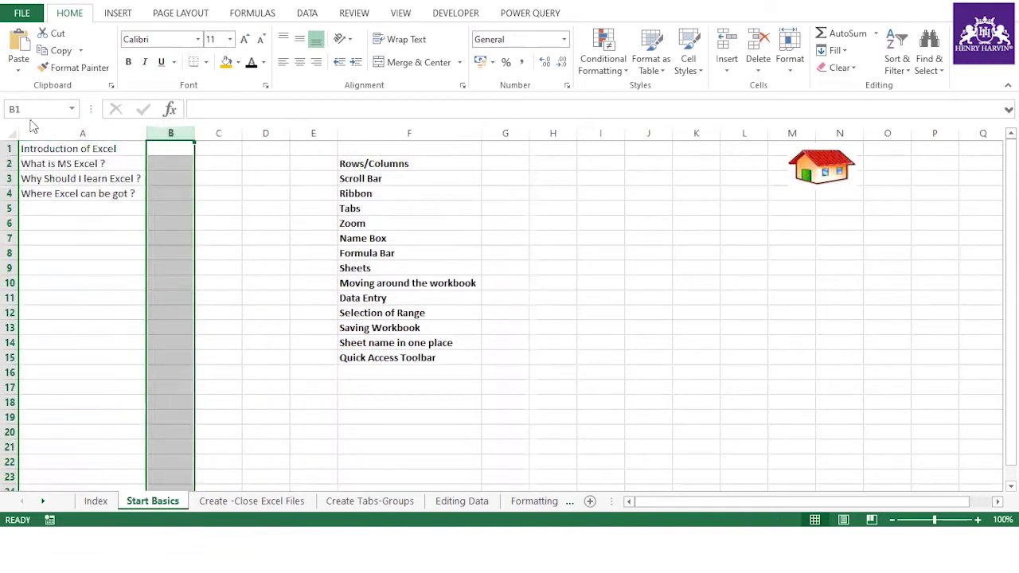
click(91, 129)
click(173, 132)
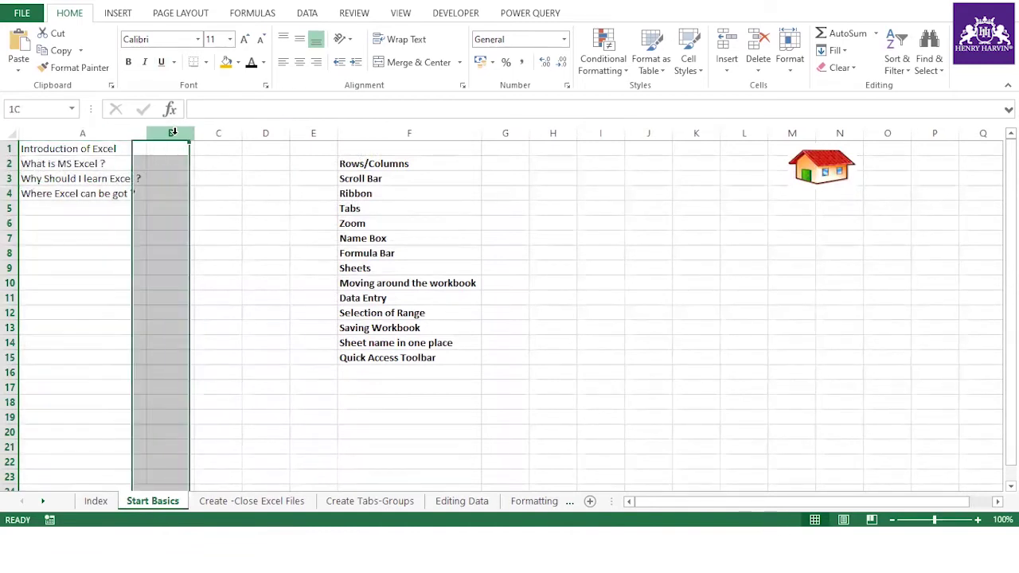
click(221, 132)
click(267, 132)
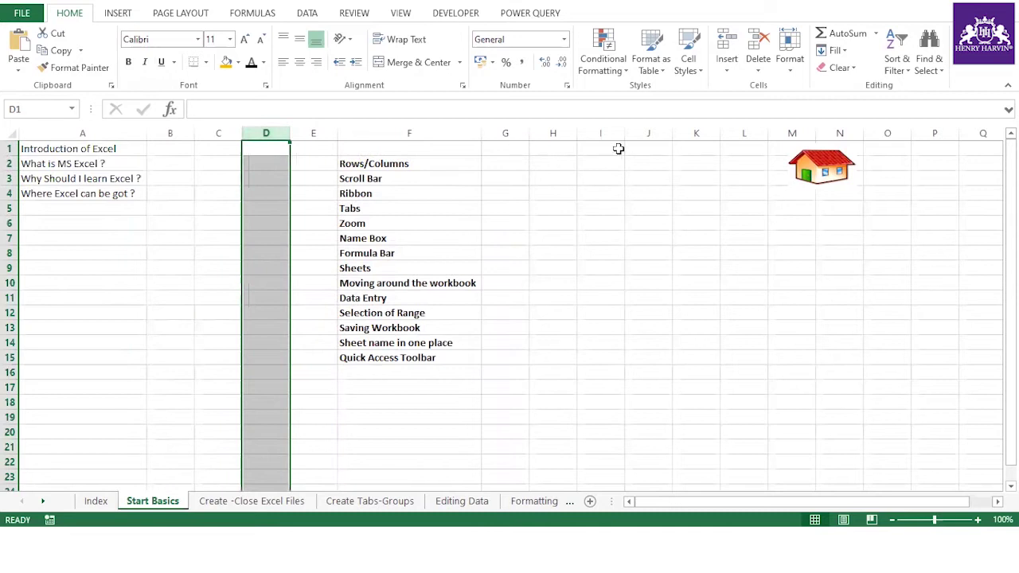
Go over the row numbers by selecting rows 2, 6, 8, 9 and 10 individually, finishing on cell B7.
click(163, 194)
click(10, 163)
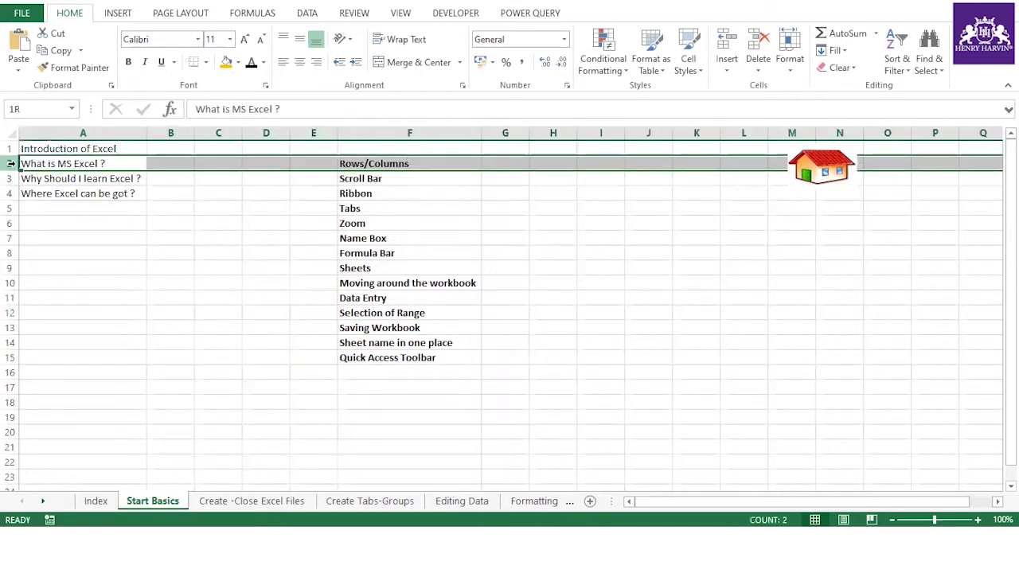
click(11, 223)
click(10, 253)
click(11, 269)
click(10, 283)
click(79, 313)
click(128, 179)
click(170, 233)
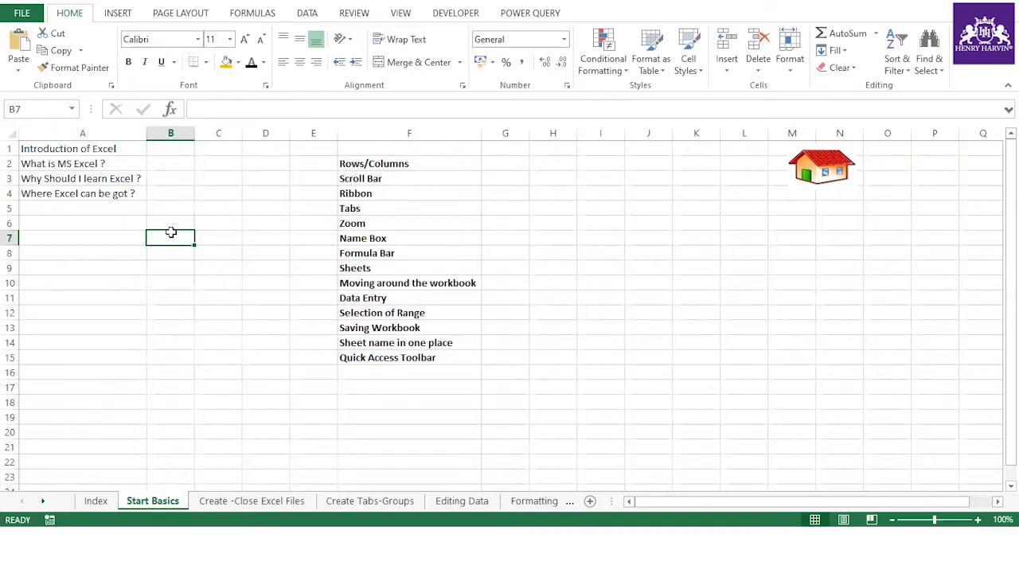
Highlight the introduction entries in A1:A4 and the topic list in F2:F15, finishing on cell F2.
click(90, 197)
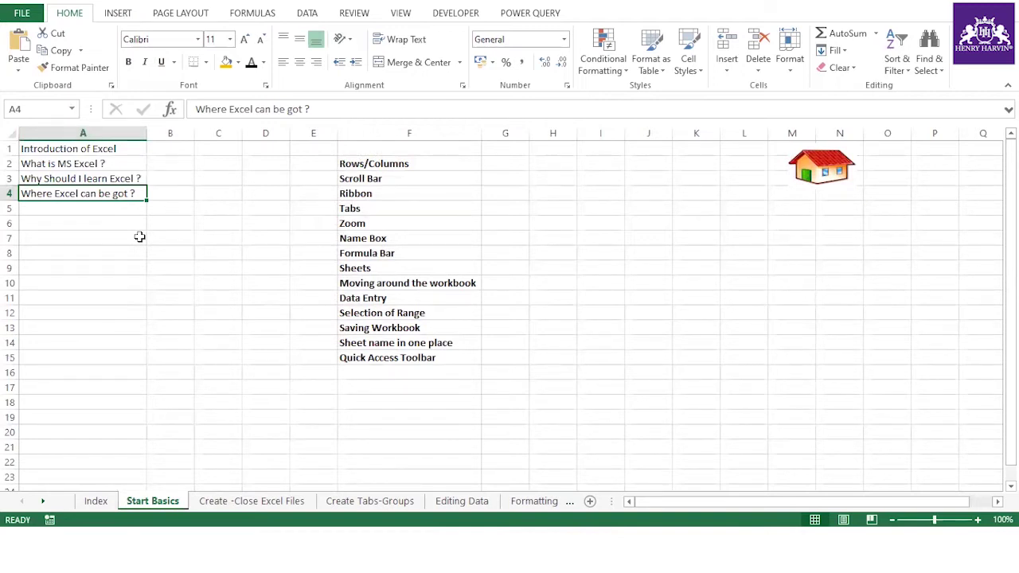
drag(120, 148, 121, 196)
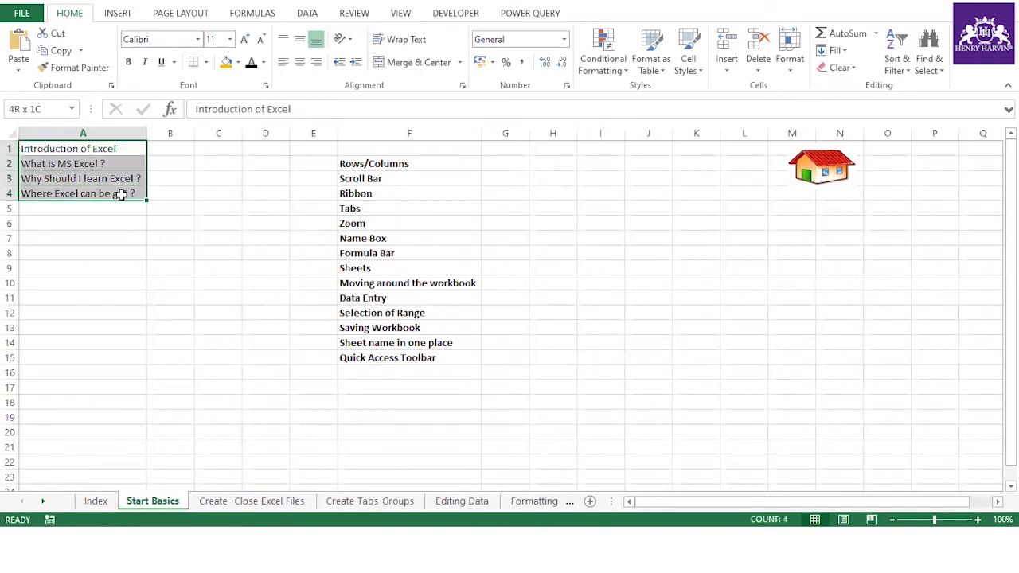
click(135, 242)
drag(405, 164, 446, 360)
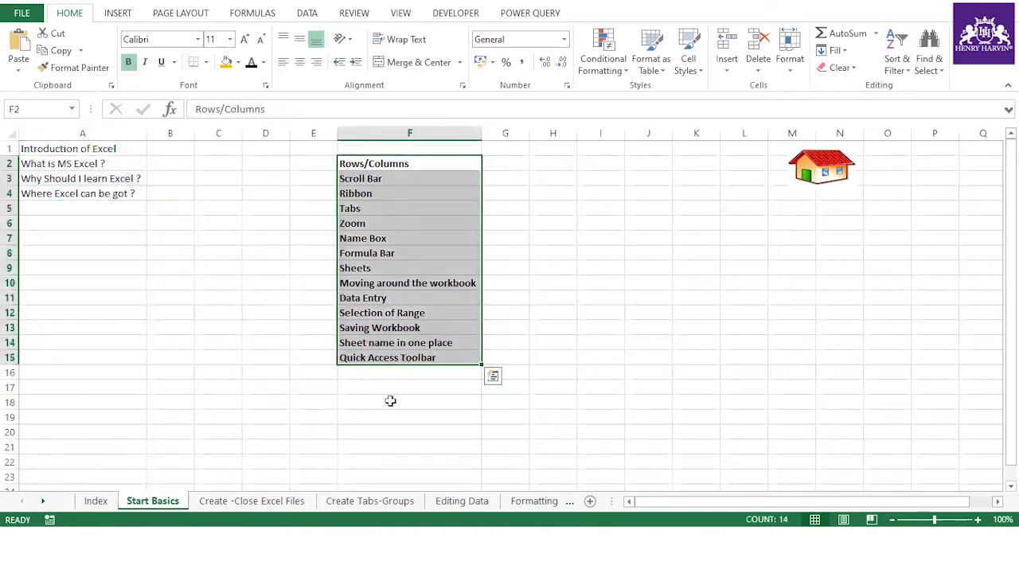
click(391, 401)
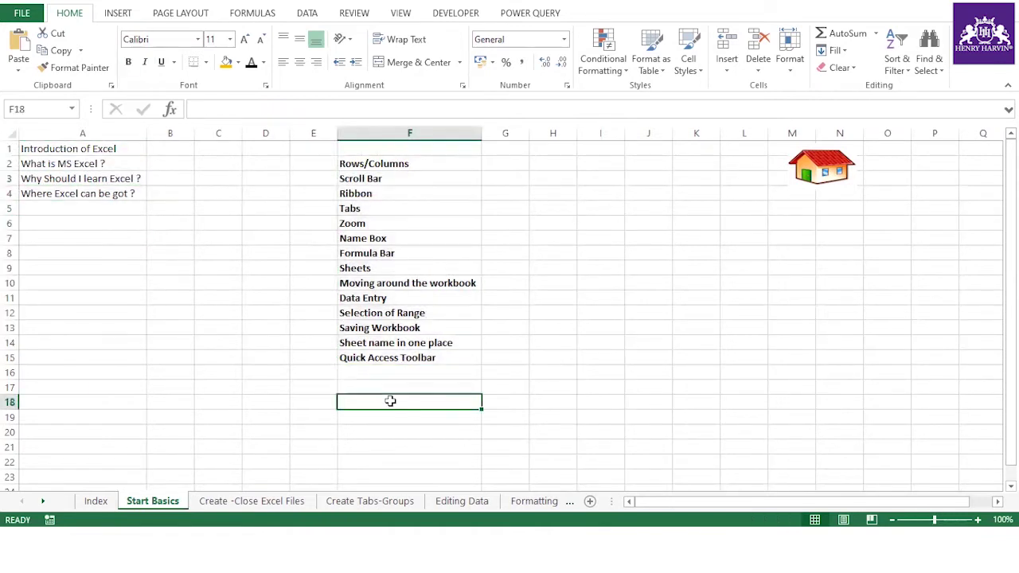
click(385, 168)
Check the Excel Overview slide in PowerPoint, return to the Excel workbook and look through its sheets, finishing on Index.
key(alt+Tab)
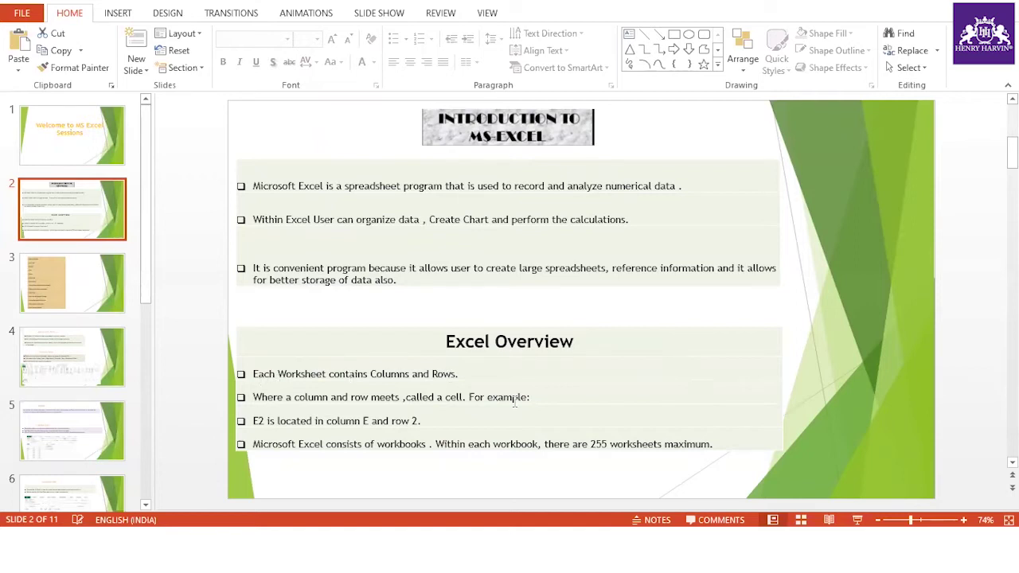
key(alt+Tab)
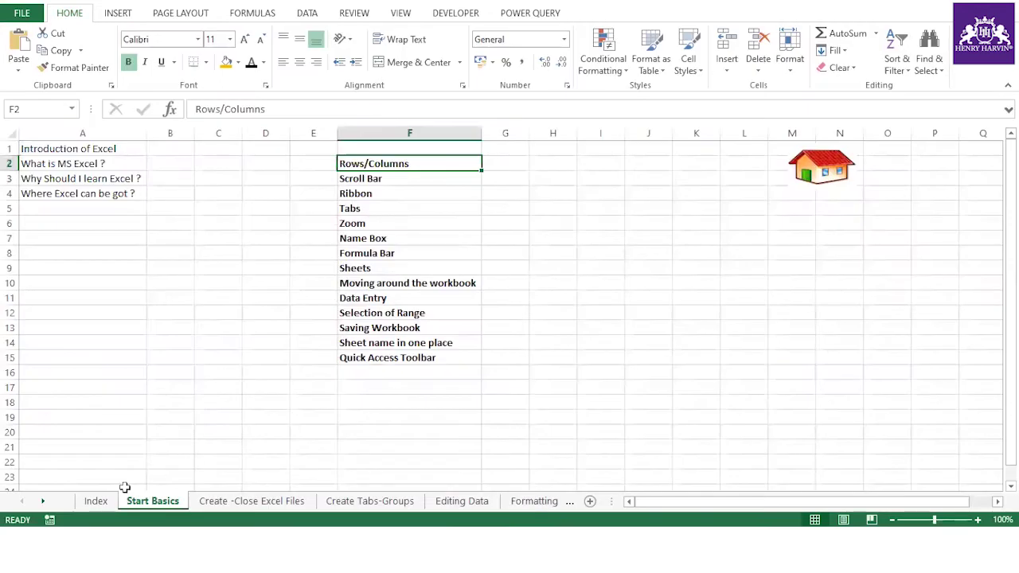
click(96, 501)
click(152, 501)
click(327, 502)
click(456, 501)
click(96, 501)
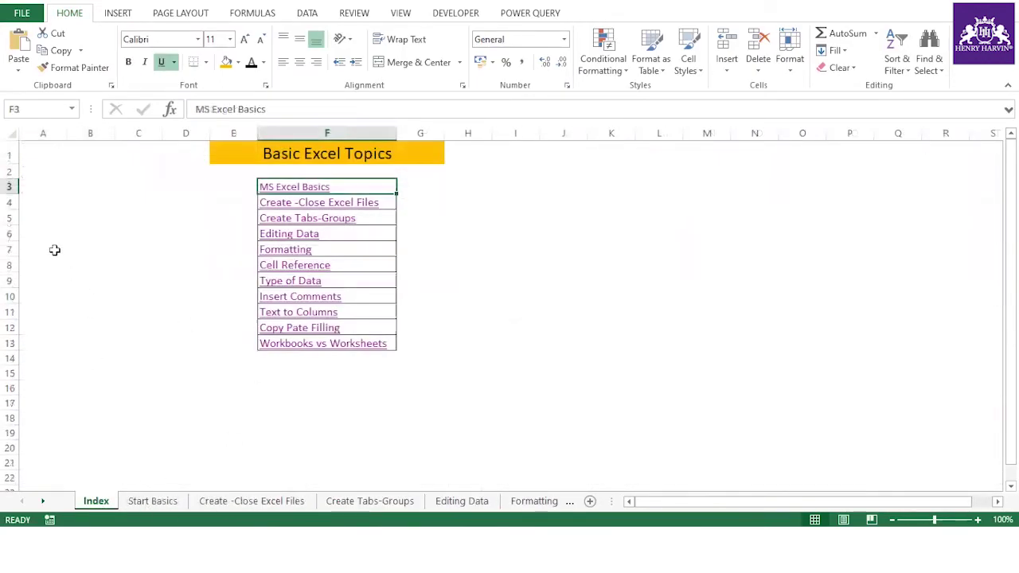
Inspect the Index sheet's grid by selecting columns A, C and D and rows 2 and 4, finishing on cell C15.
click(39, 151)
click(44, 131)
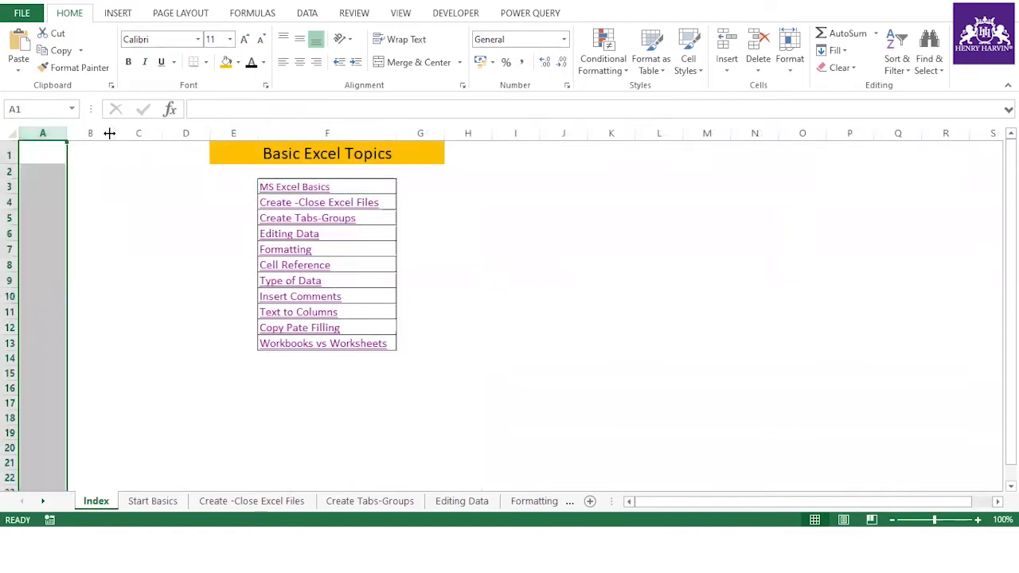
click(136, 133)
click(182, 132)
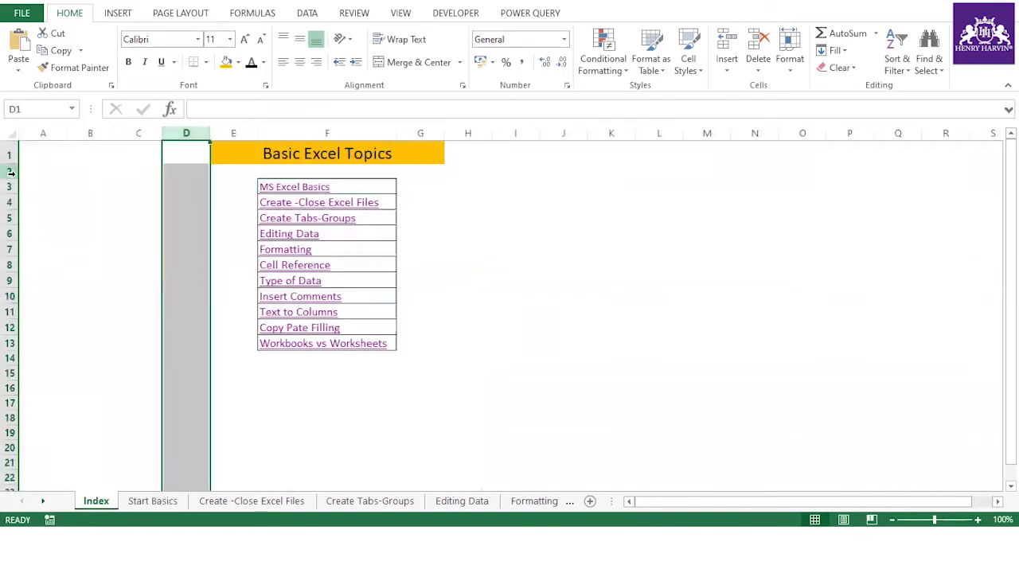
click(9, 171)
click(9, 202)
click(138, 373)
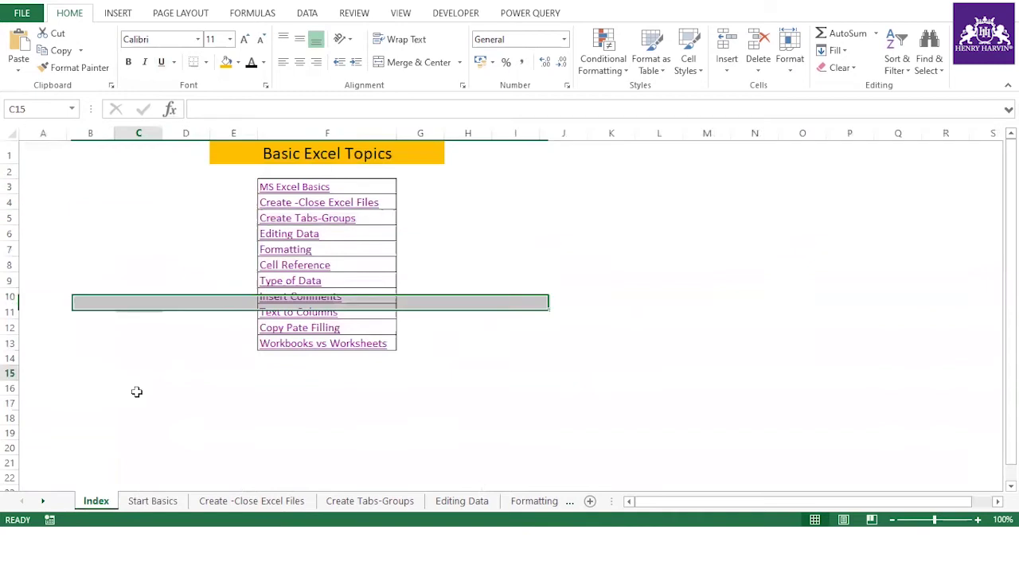
Return to the Start Basics sheet and consult the cell example on PowerPoint's Excel Overview slide before going back to Excel.
click(150, 503)
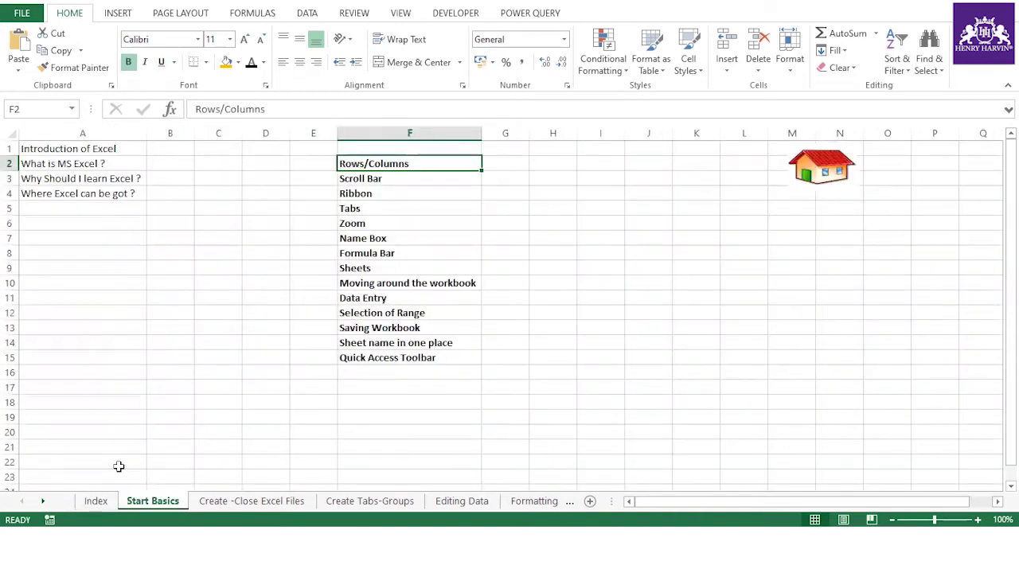
key(alt+Tab)
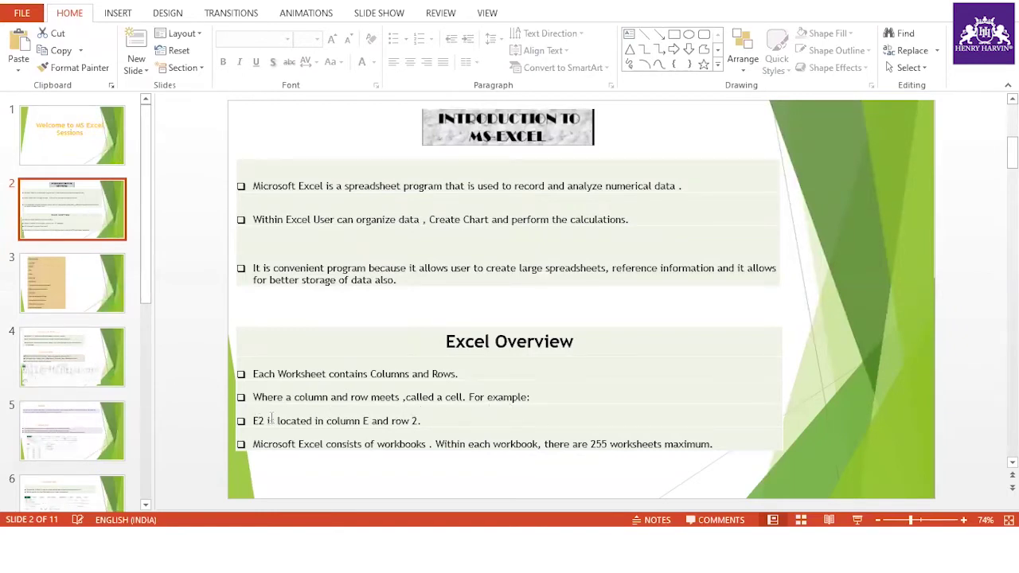
key(alt+Tab)
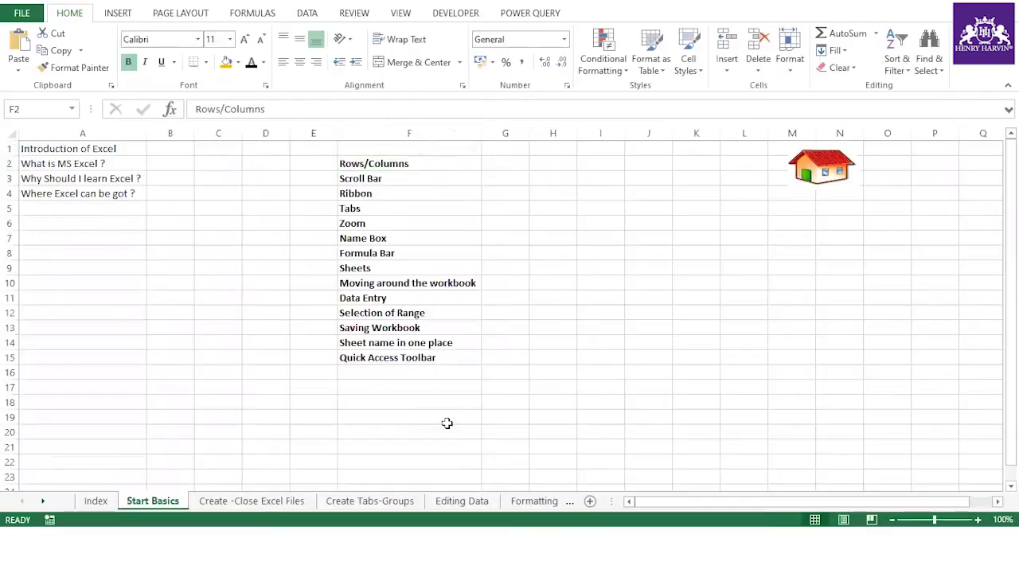
Enter 12 in cell H4 of the Start Basics sheet and reselect that cell.
click(571, 190)
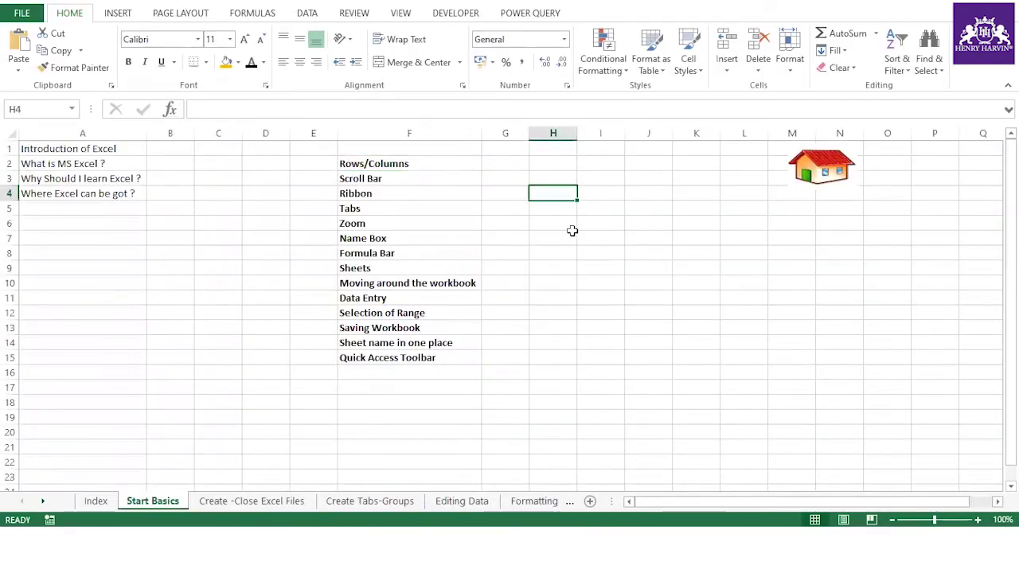
text(12)
click(555, 255)
click(562, 197)
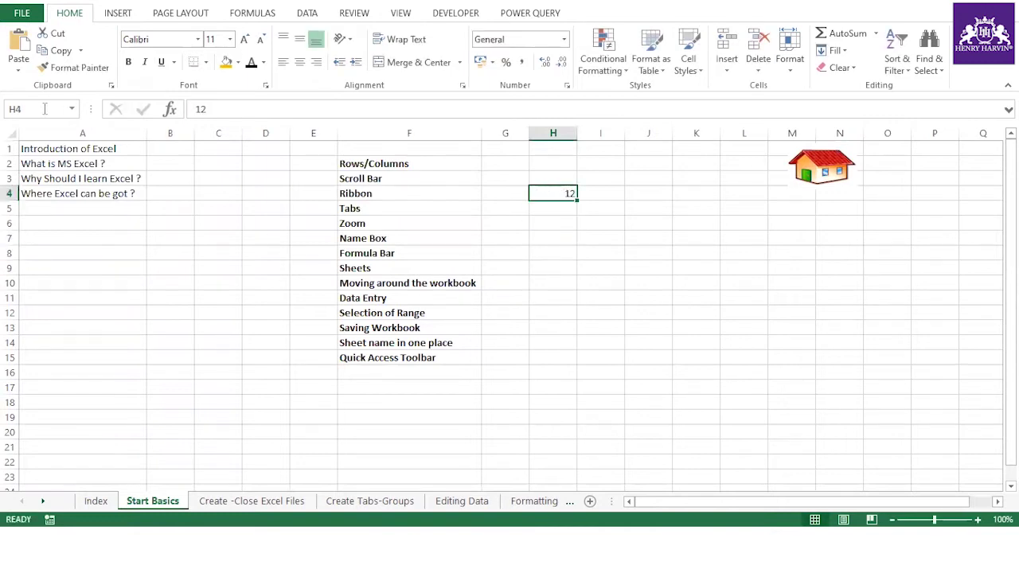
Trace the address of cell H4 by selecting row 4 and stepping through columns A to H, finishing on the cell itself.
click(9, 193)
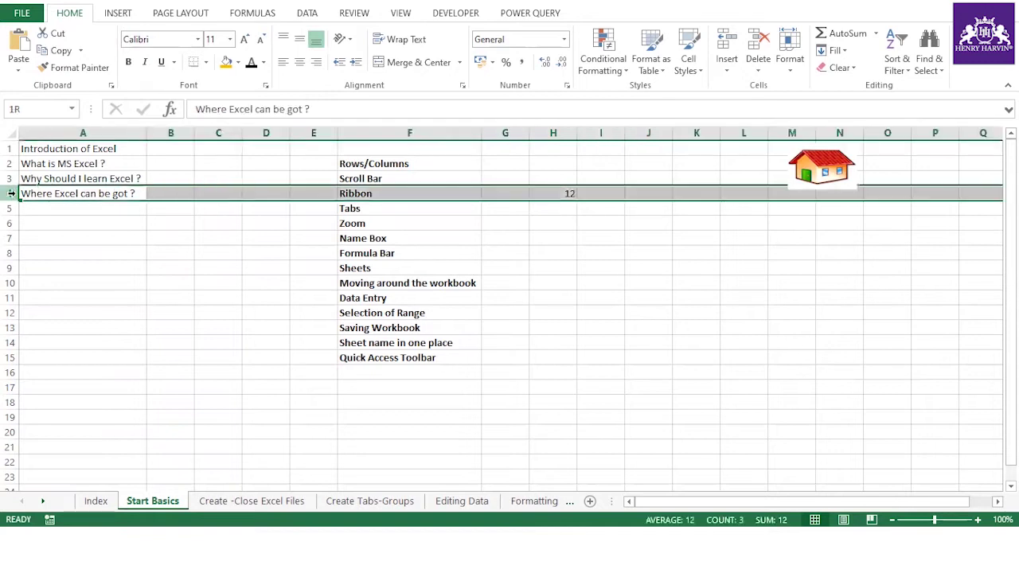
click(544, 128)
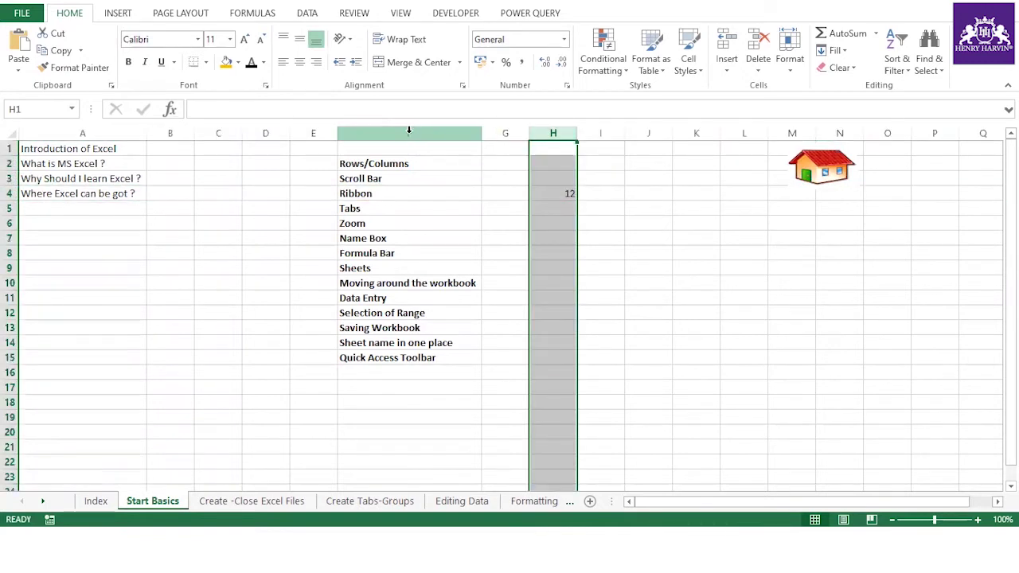
click(90, 130)
click(171, 131)
click(218, 130)
click(266, 130)
click(313, 130)
click(409, 131)
click(505, 131)
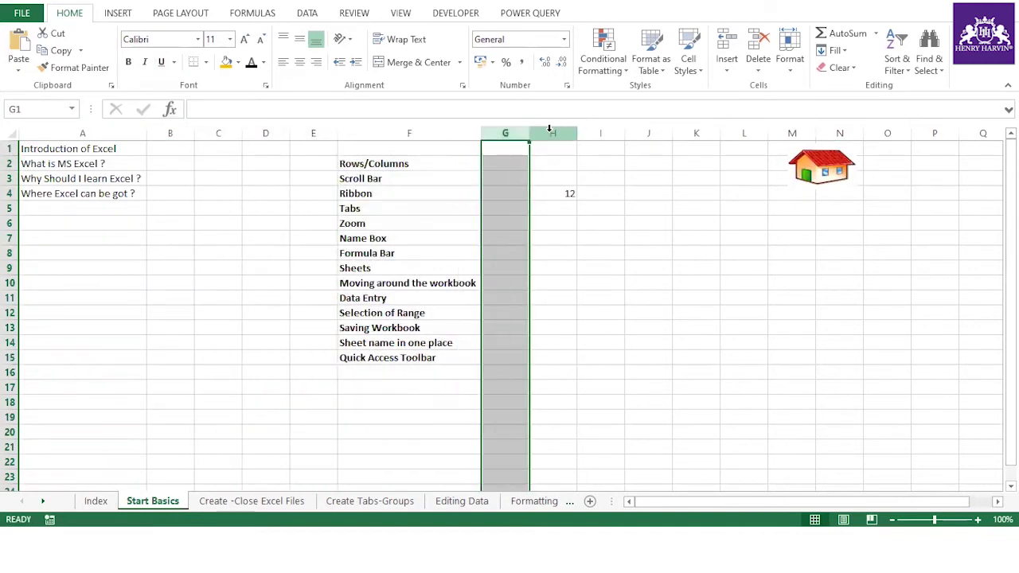
click(551, 130)
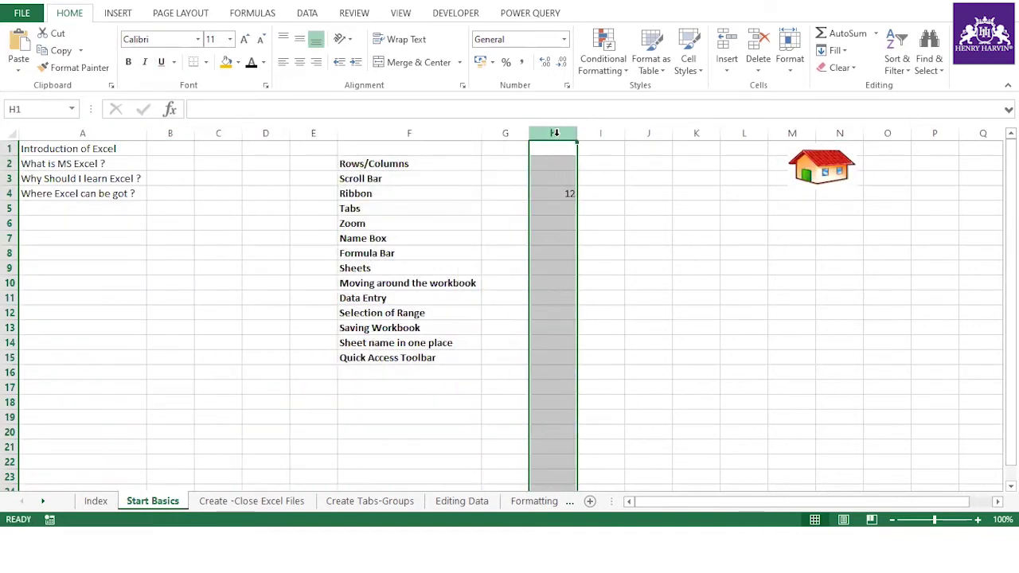
click(560, 193)
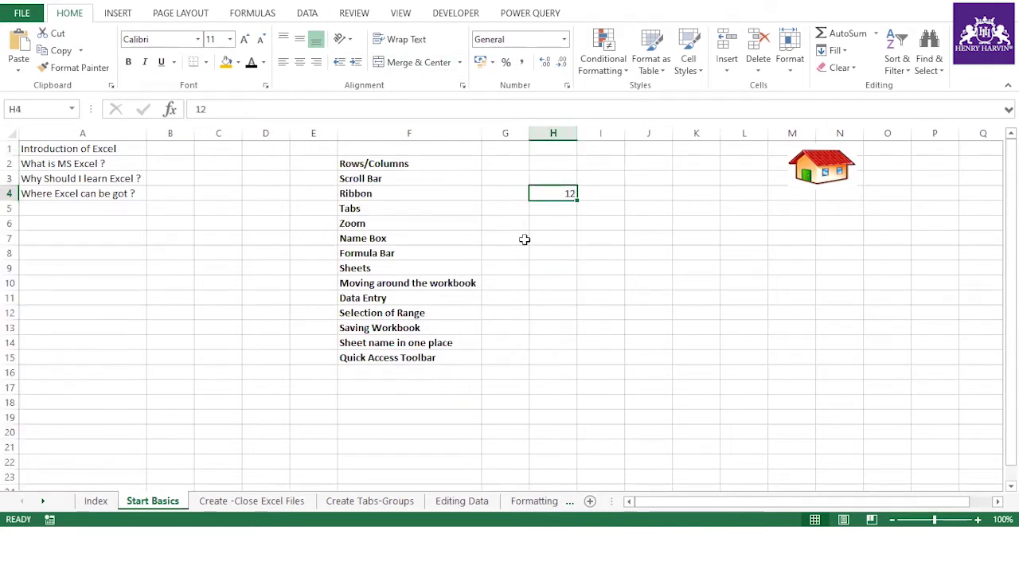
Select F2, read the workbook and worksheet limit on PowerPoint's Excel Overview slide, and return to the Excel workbook.
click(394, 157)
key(alt+Tab)
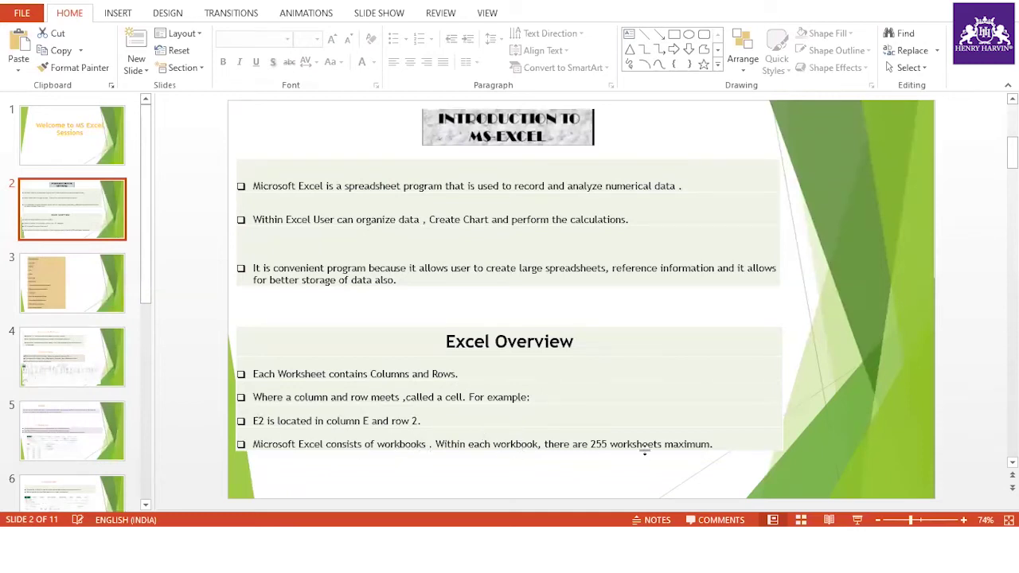
key(alt+Tab)
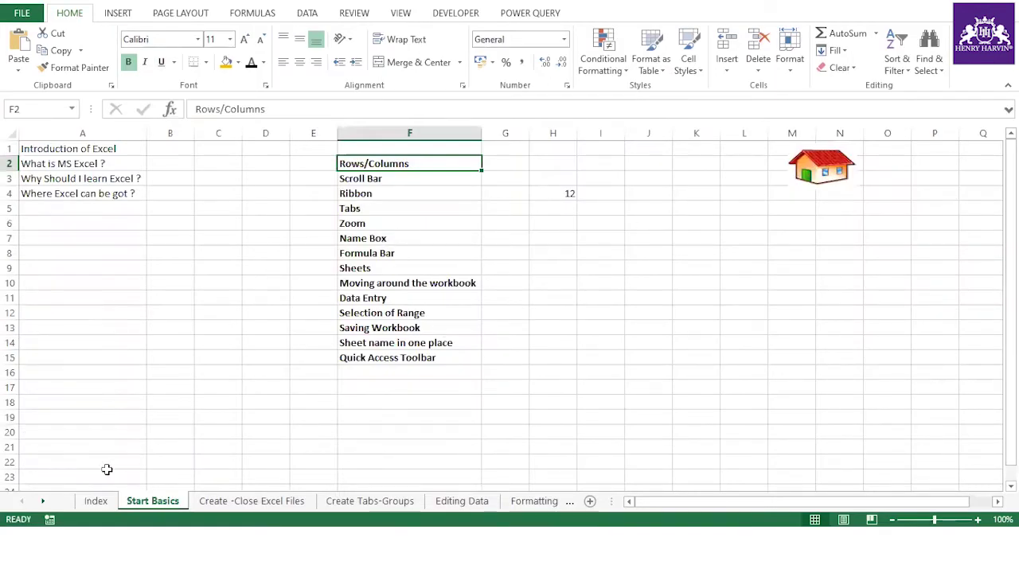
Recheck the worksheet limit on PowerPoint's Excel Overview slide, and try 25 as Excel's sheet count for new workbooks, clearing the entry again.
key(alt+Tab)
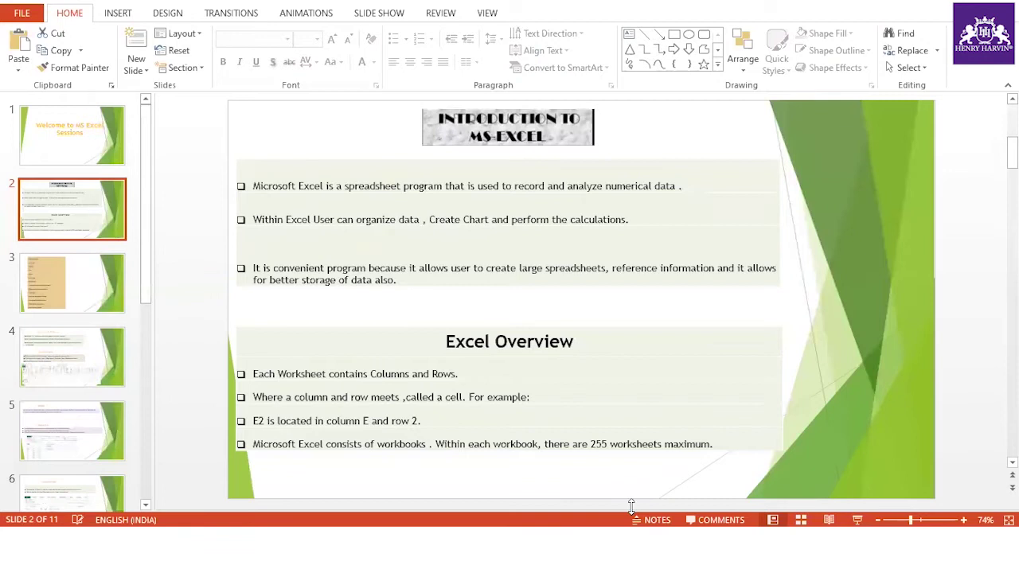
key(alt+Tab)
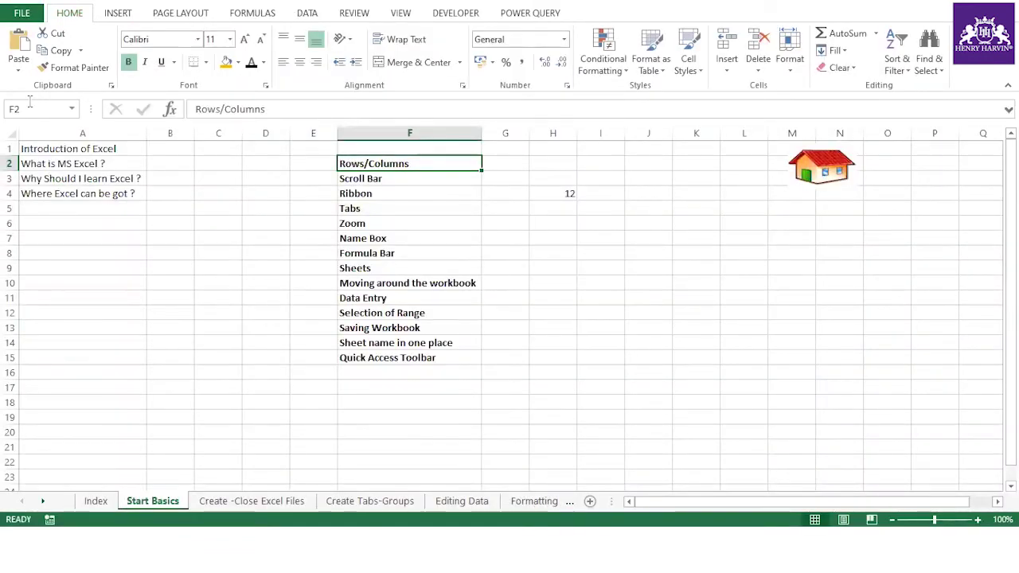
click(30, 19)
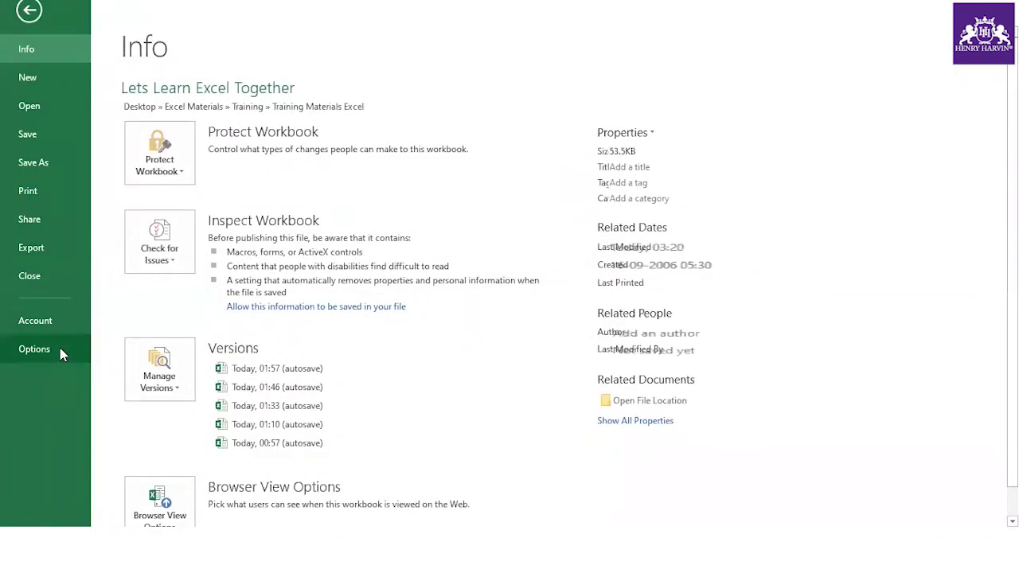
click(61, 352)
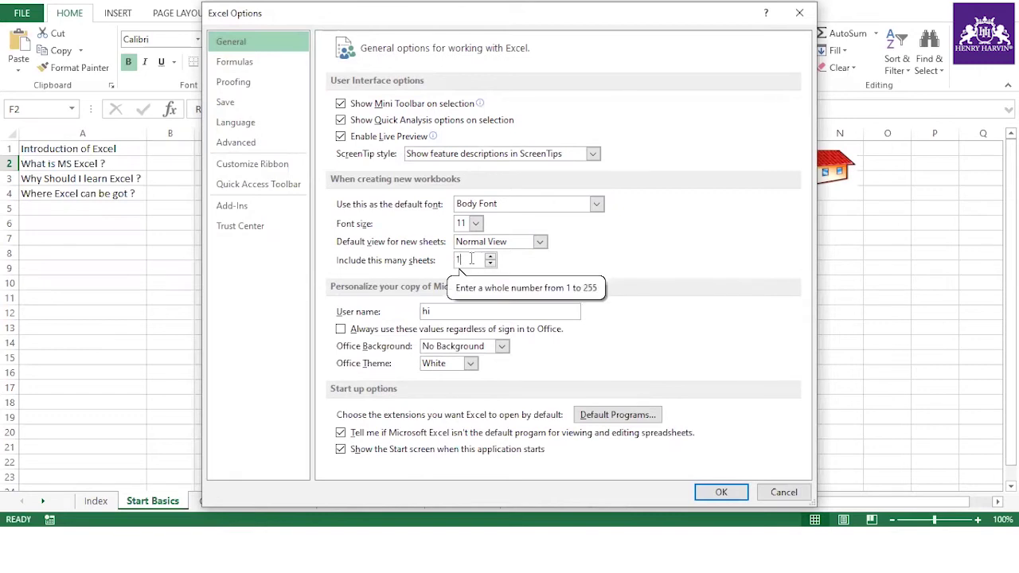
click(466, 263)
text(25)
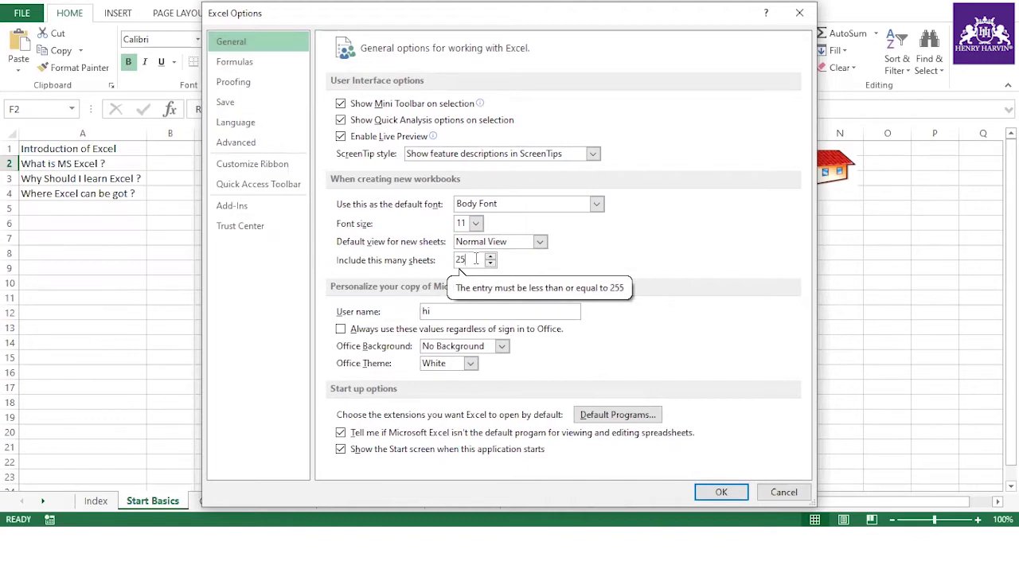
key(BackSpace)
key(BackSpace)
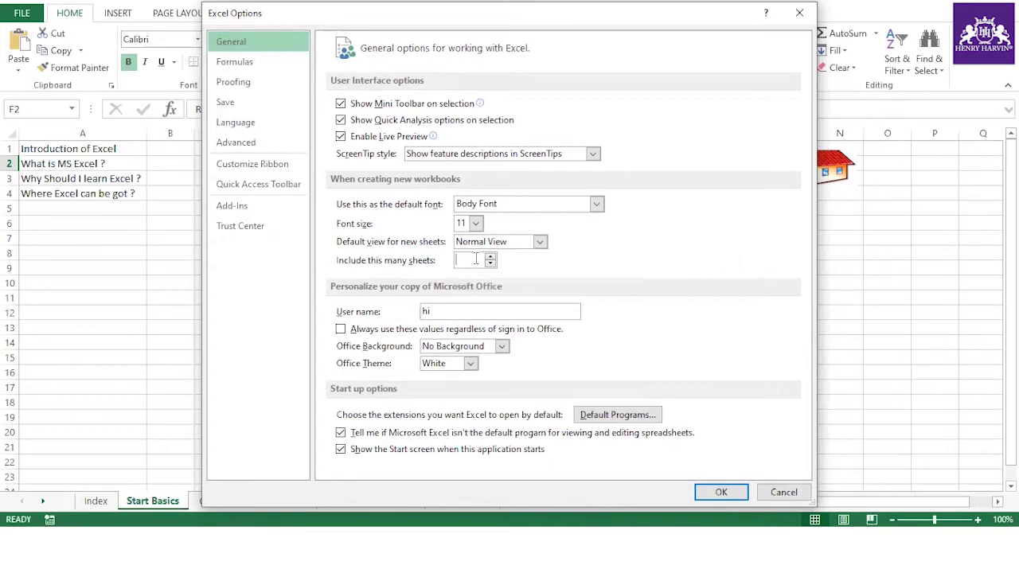
click(720, 492)
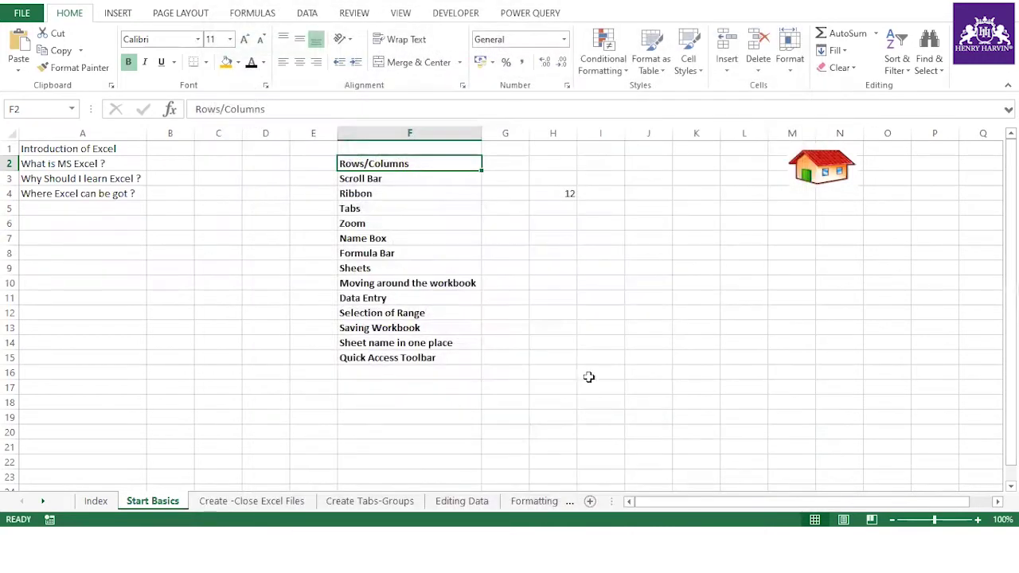
key(ctrl+n)
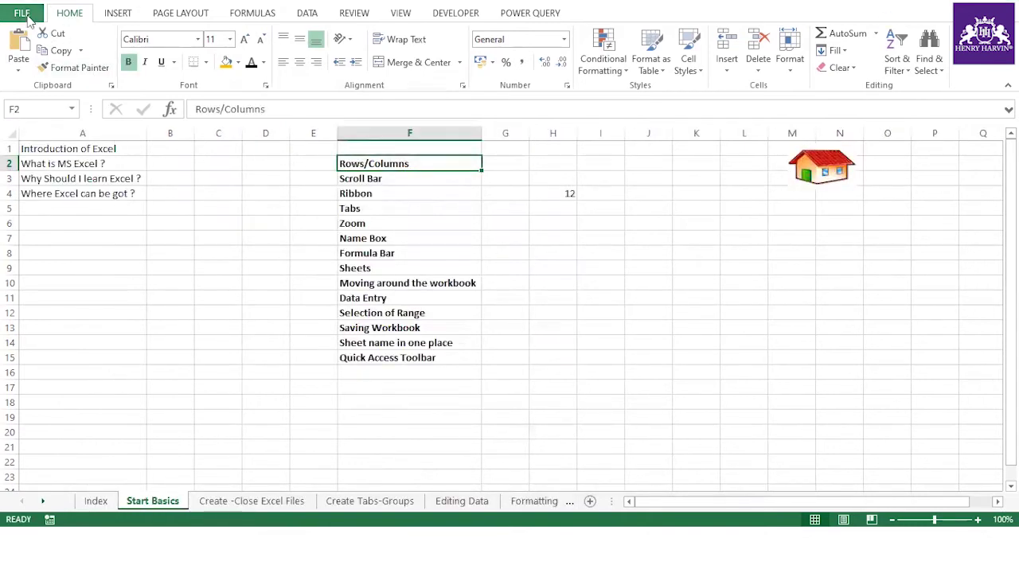
Set the number of sheets included in new workbooks to 10 in the general Excel options.
click(23, 17)
click(54, 350)
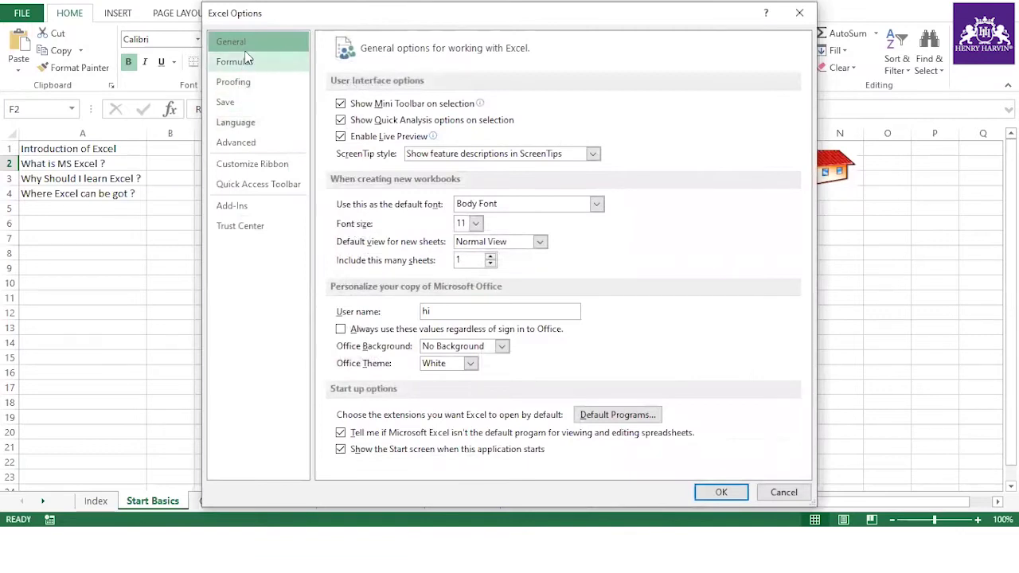
text(1)
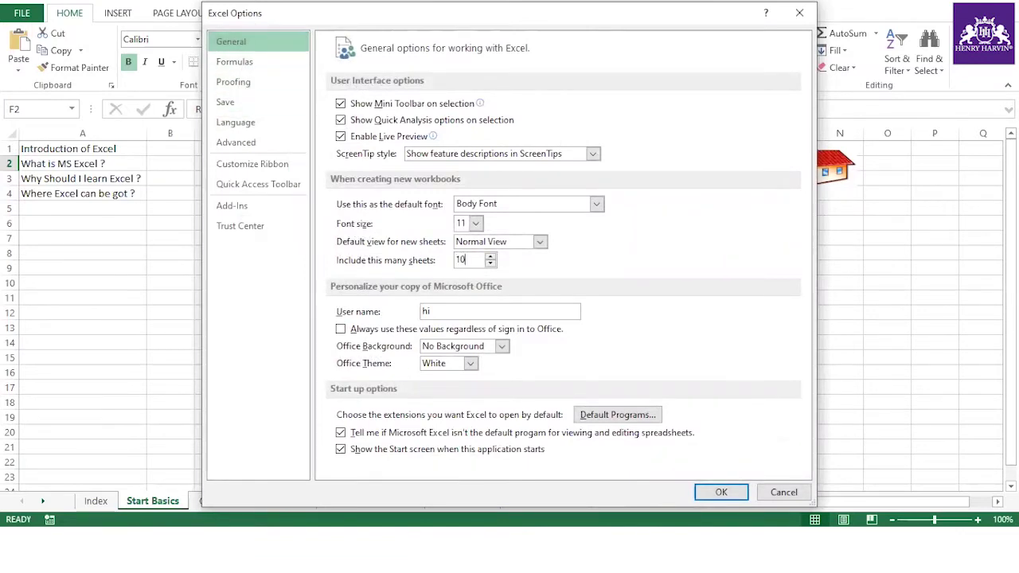
click(720, 492)
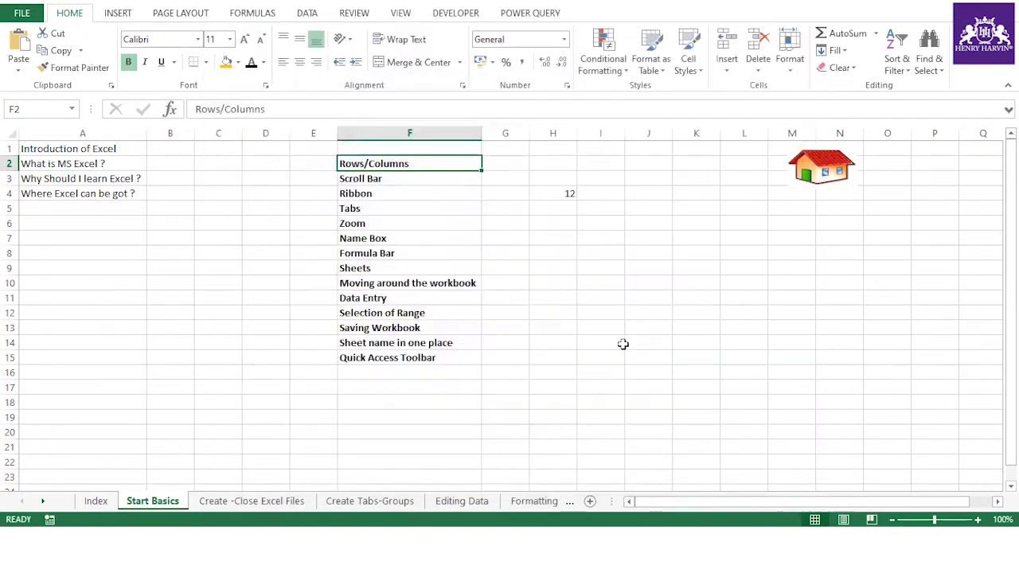
Try adding worksheets up to Sheet20 in a new blank workbook, and discard that workbook without saving.
key(ctrl+n)
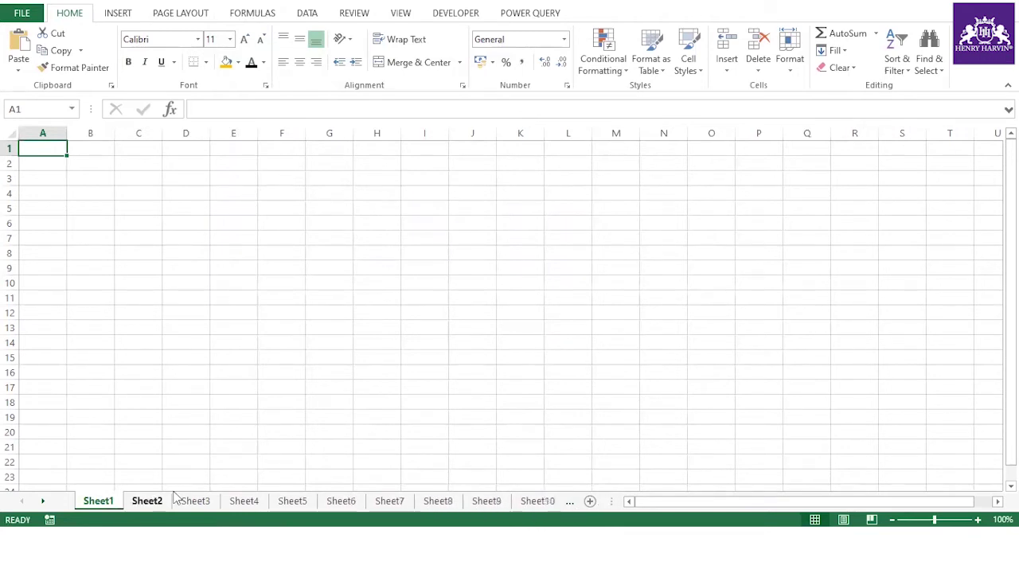
click(41, 502)
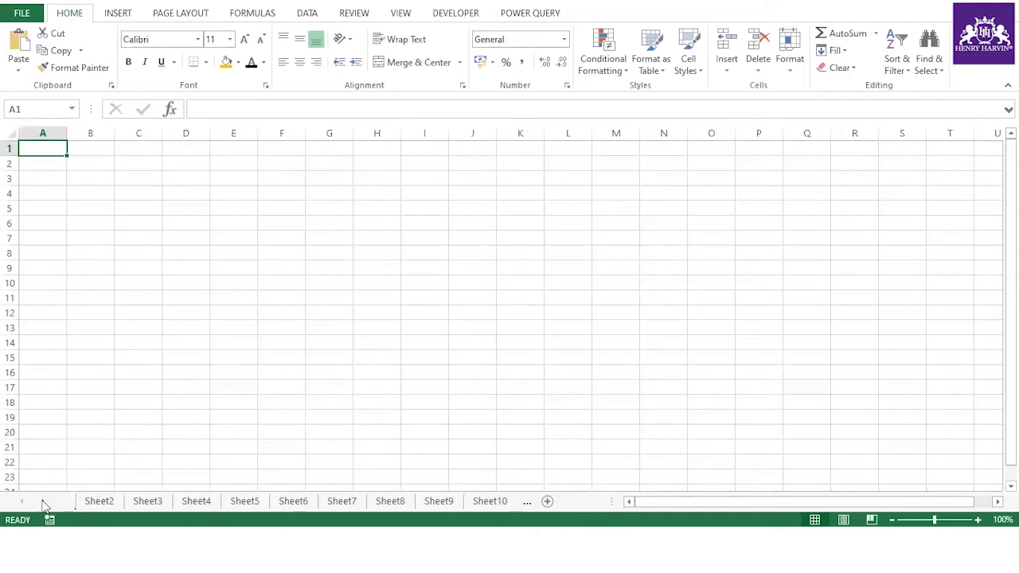
click(546, 502)
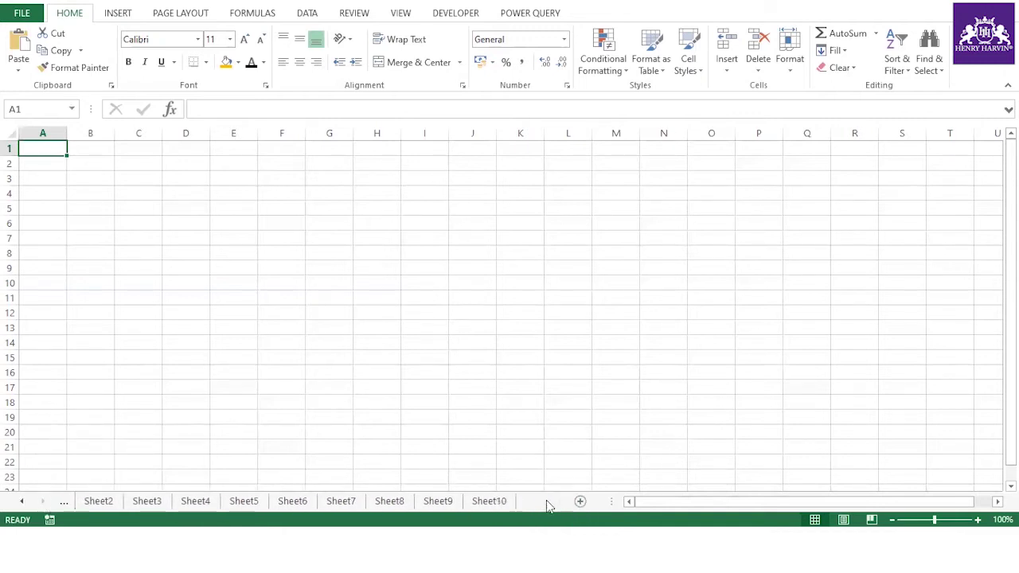
click(591, 502)
click(591, 502)
click(591, 502)
click(591, 502)
click(591, 502)
click(591, 501)
click(591, 502)
click(590, 502)
click(591, 501)
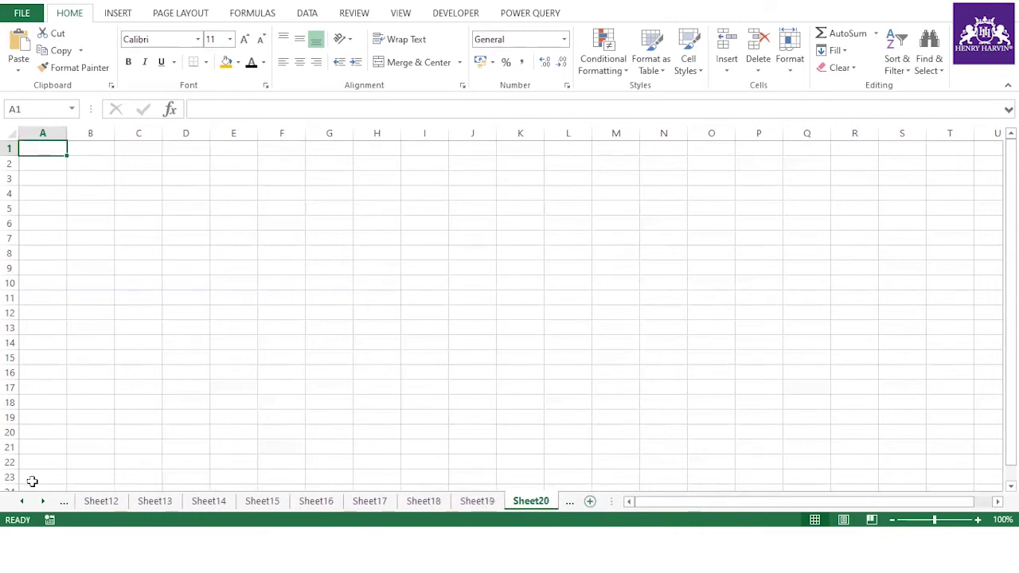
key(ctrl+w)
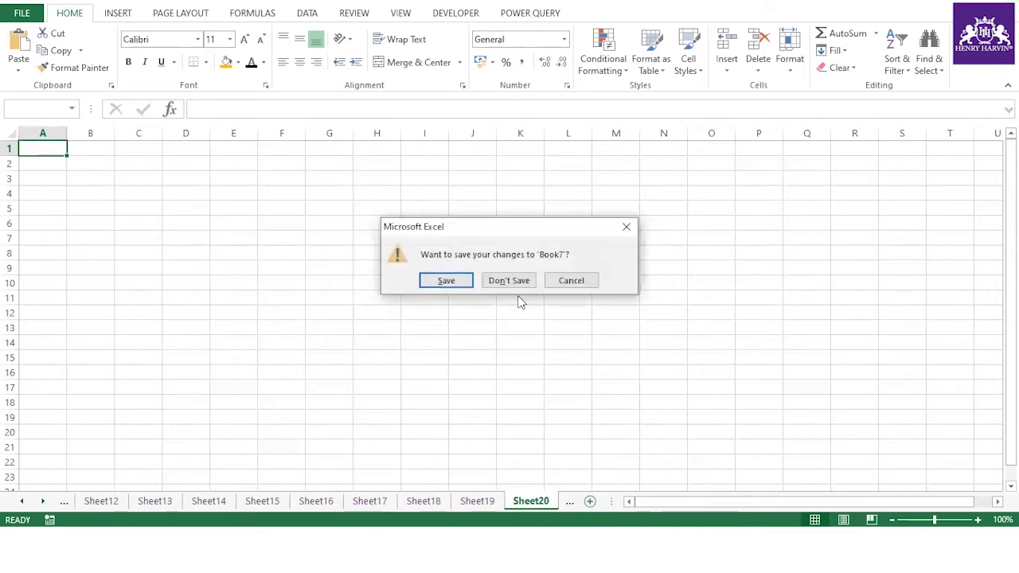
click(521, 282)
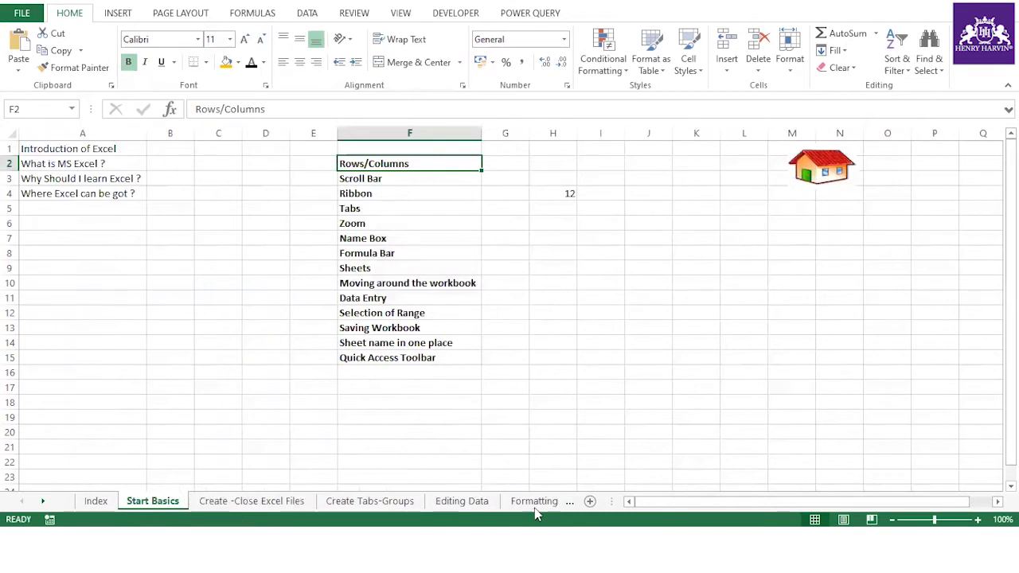
Consult the PowerPoint presentation, return to Excel's Start Basics sheet and select all its cells, finishing on cell C5.
key(alt+Tab)
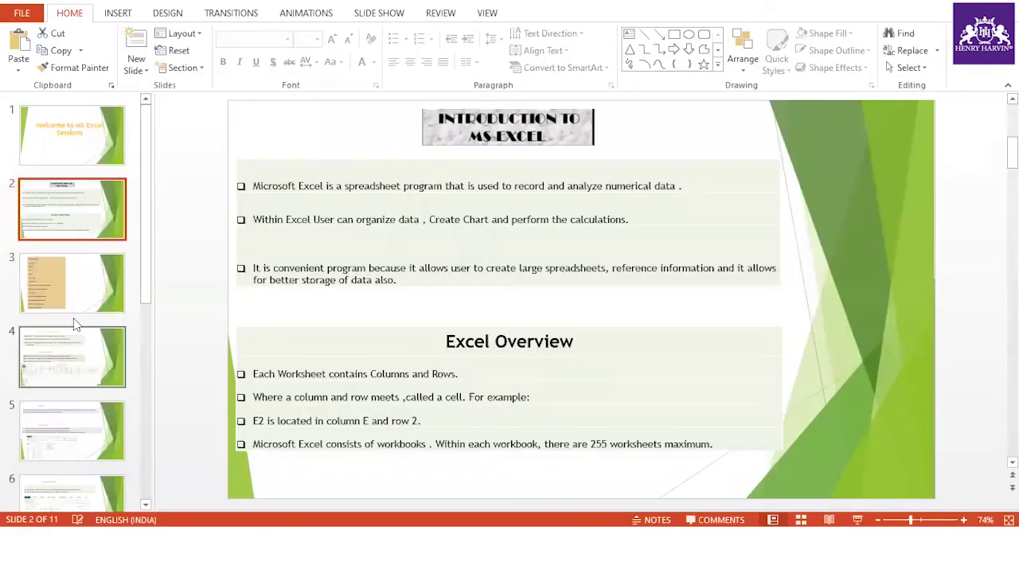
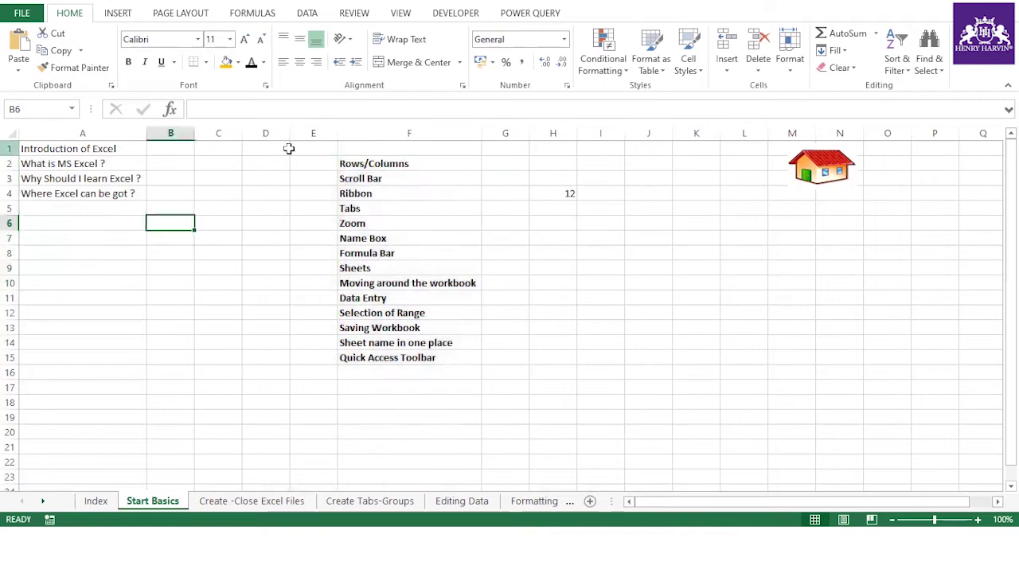
click(8, 133)
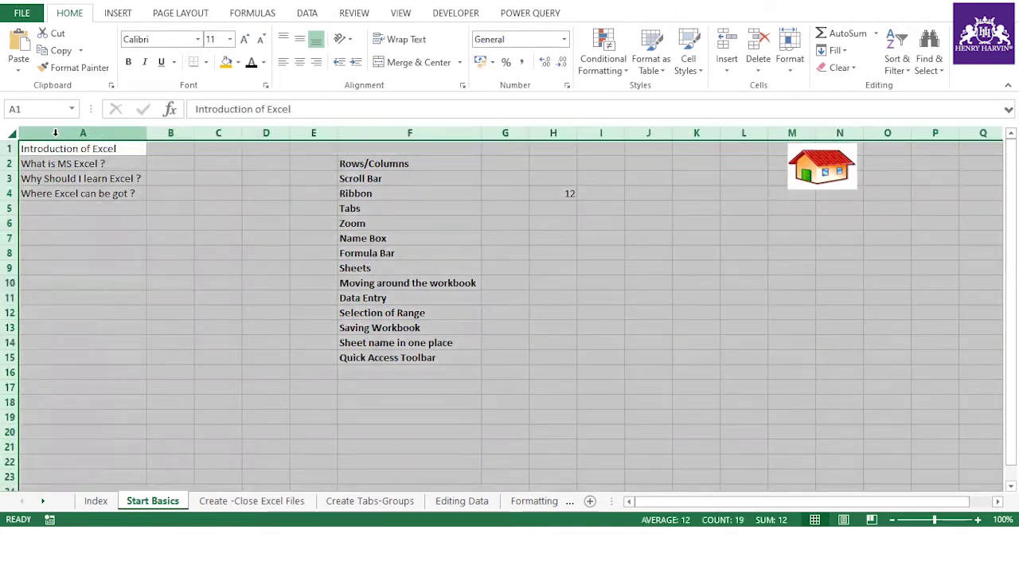
click(221, 209)
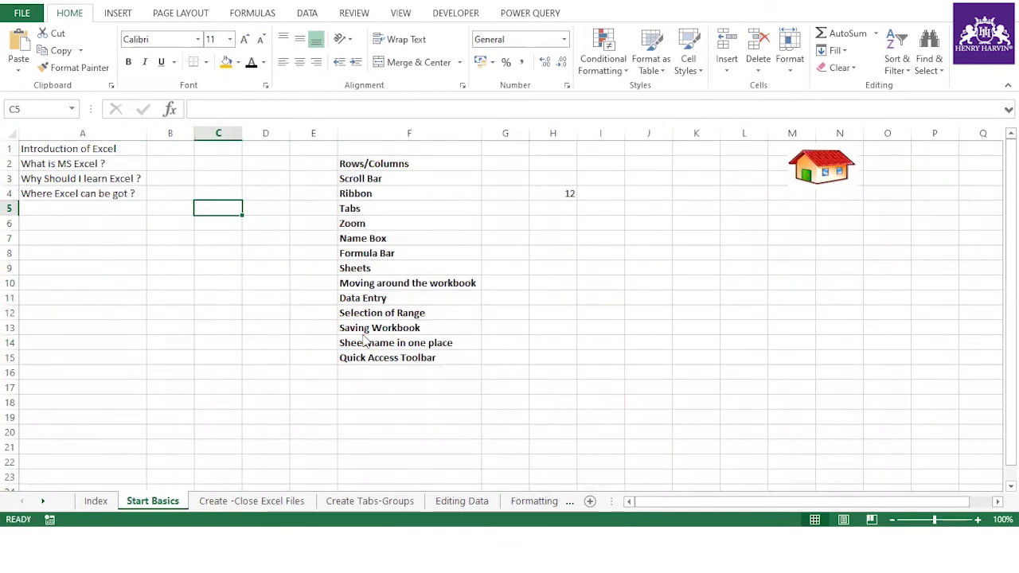
Switch to PowerPoint, look over the Rows/Columns and Ribbon/Tabs slide, and return to the Excel workbook.
key(alt+Tab)
click(355, 264)
key(Page_Up)
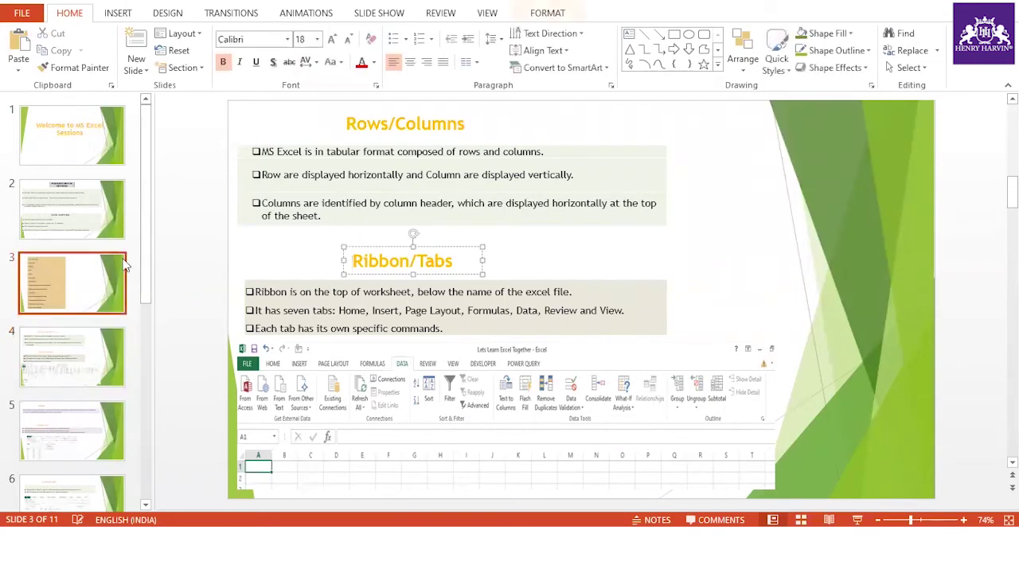
key(Page_Down)
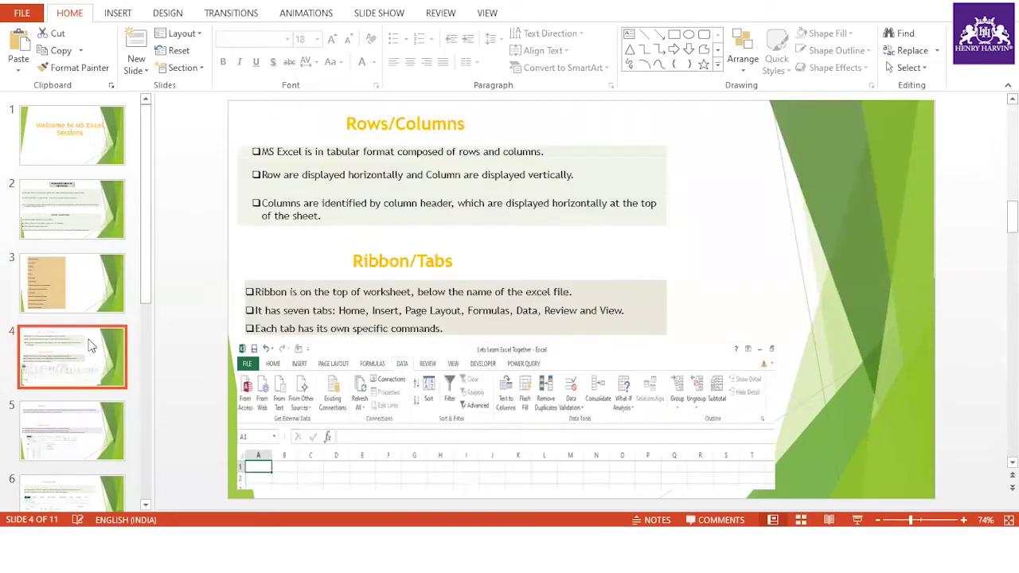
key(alt+Tab)
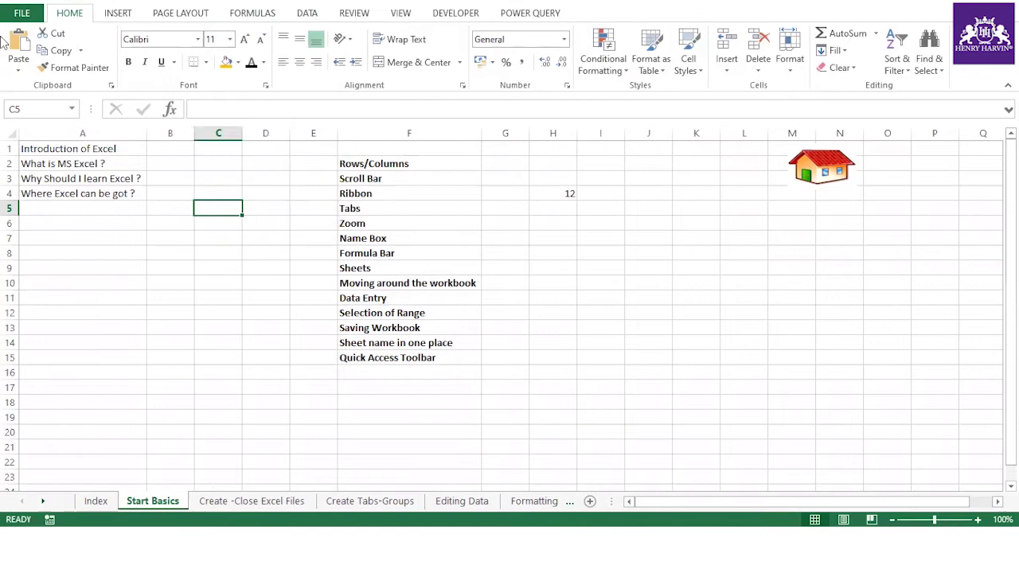
Examine the Insert, Page Layout, Data, Review and View commands on the ribbon, finishing on the Home commands.
click(118, 13)
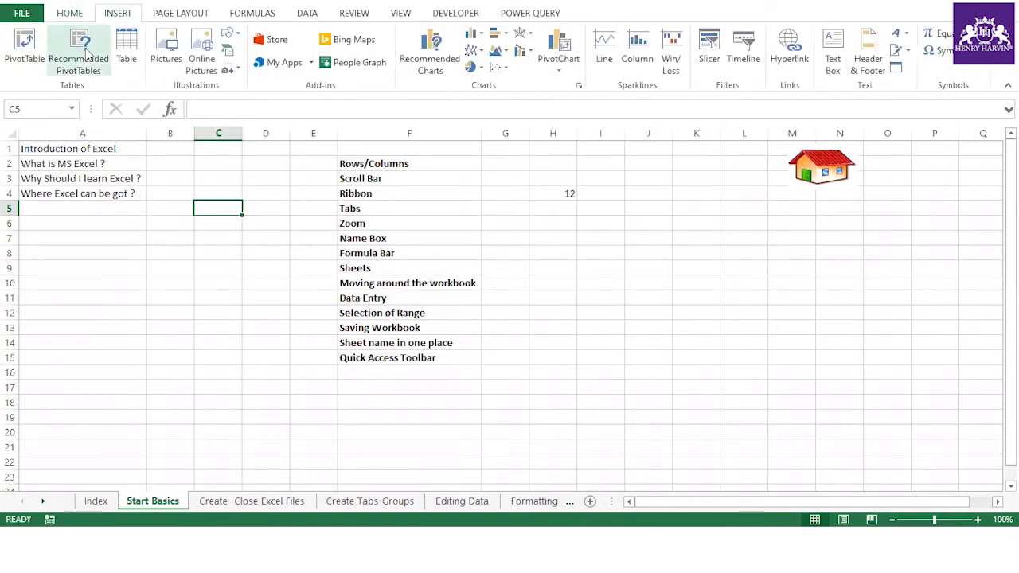
click(163, 18)
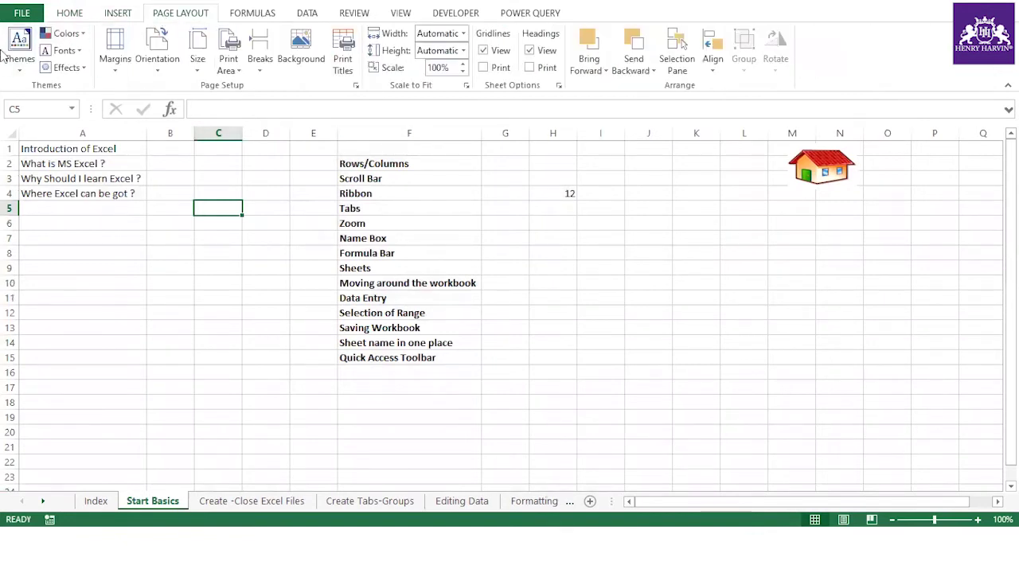
click(311, 17)
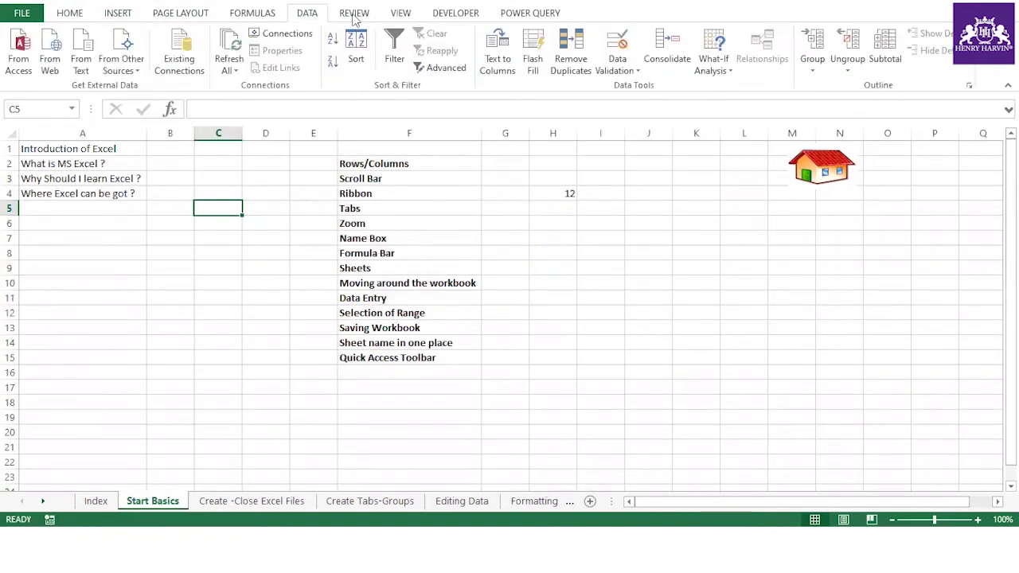
click(356, 17)
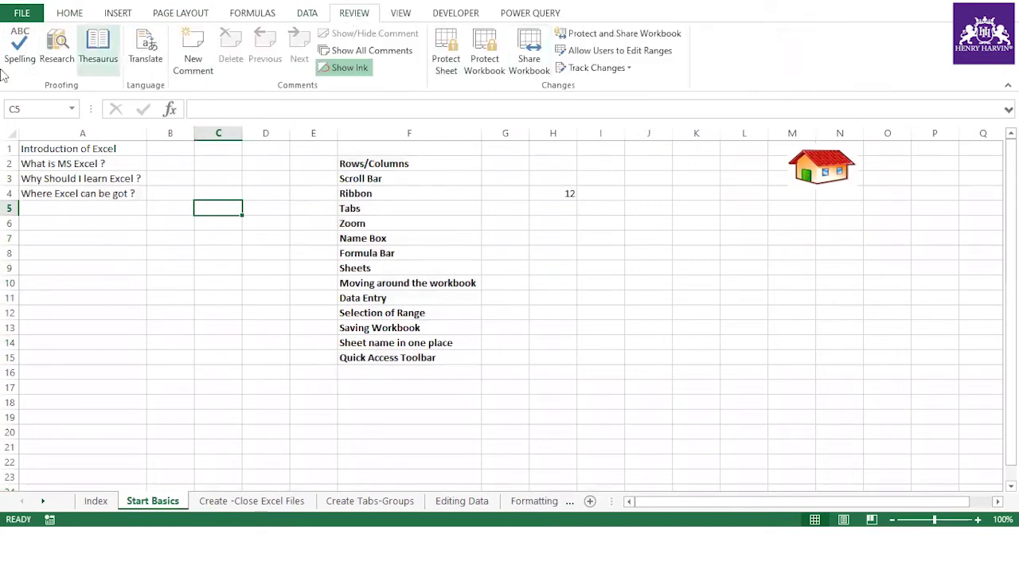
click(401, 18)
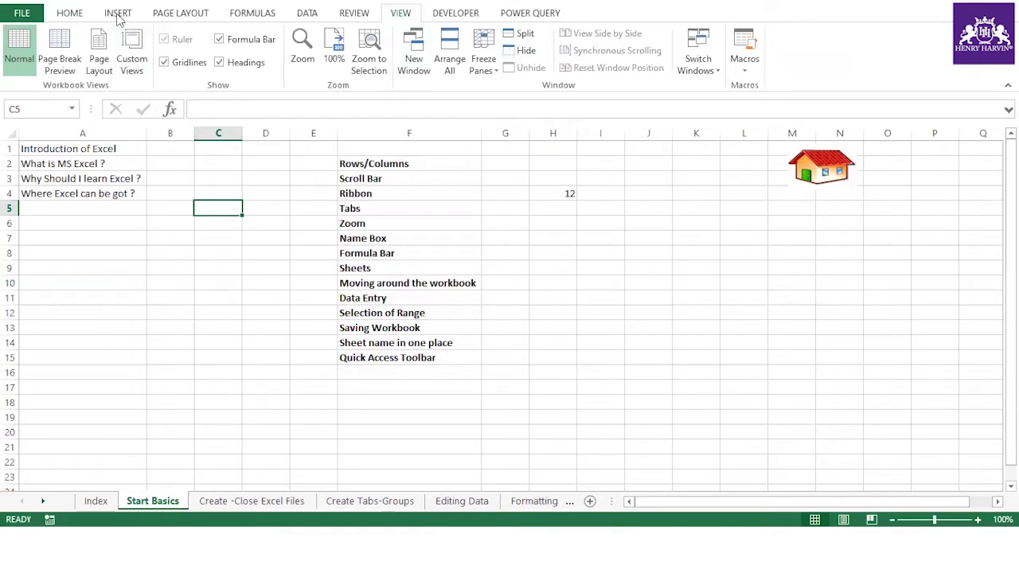
click(79, 18)
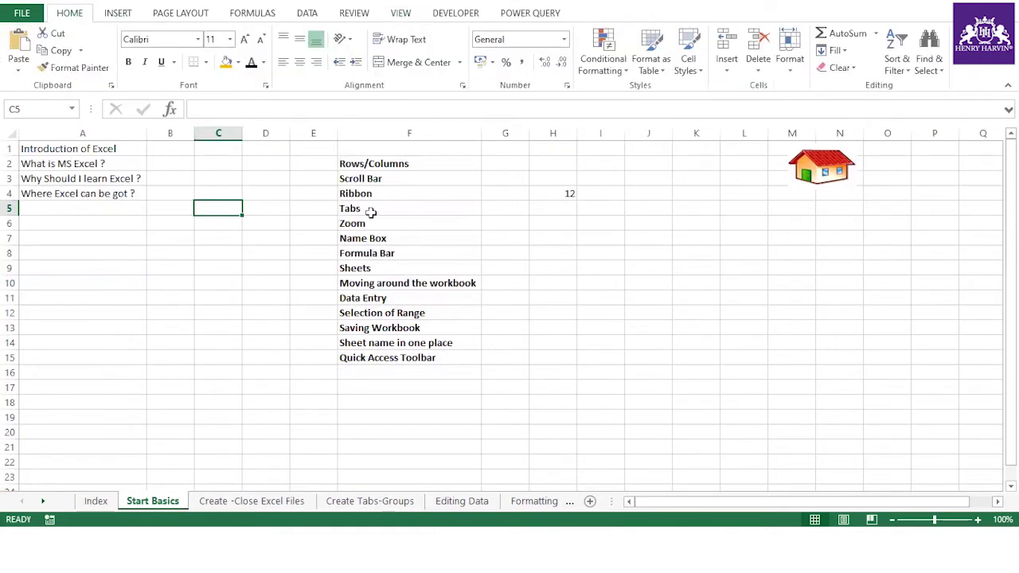
Compare the Ribbon/Tabs description on PowerPoint's slide 4 with the actual ribbon in Excel, finishing in the Excel workbook.
key(alt+Tab)
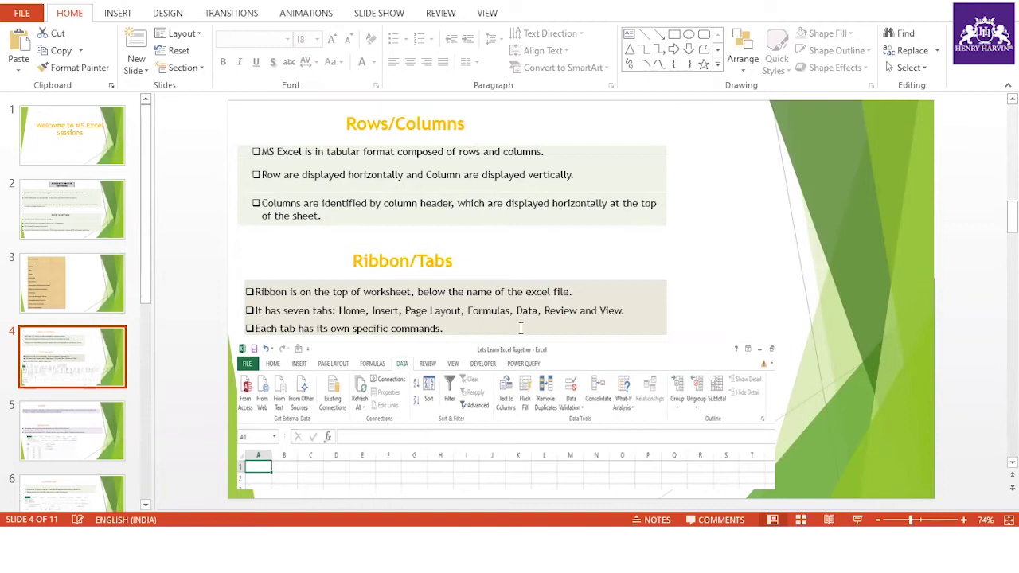
key(alt+Tab)
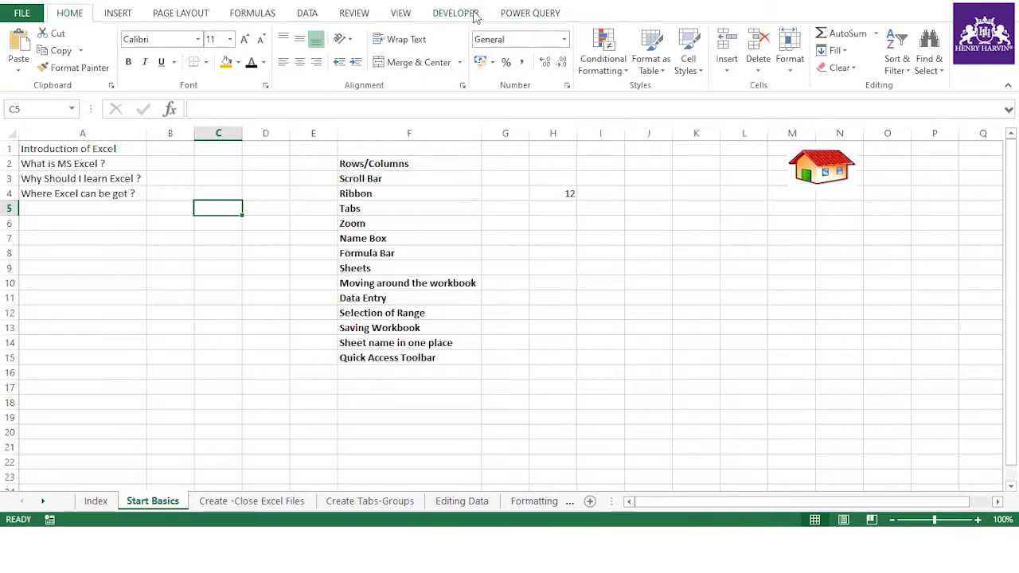
key(alt+Tab)
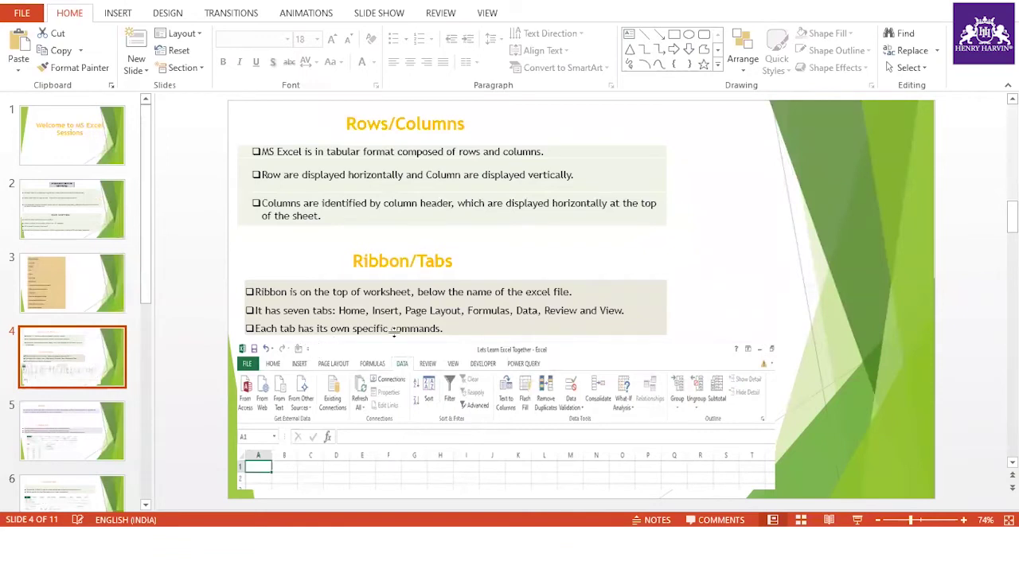
key(alt+Tab)
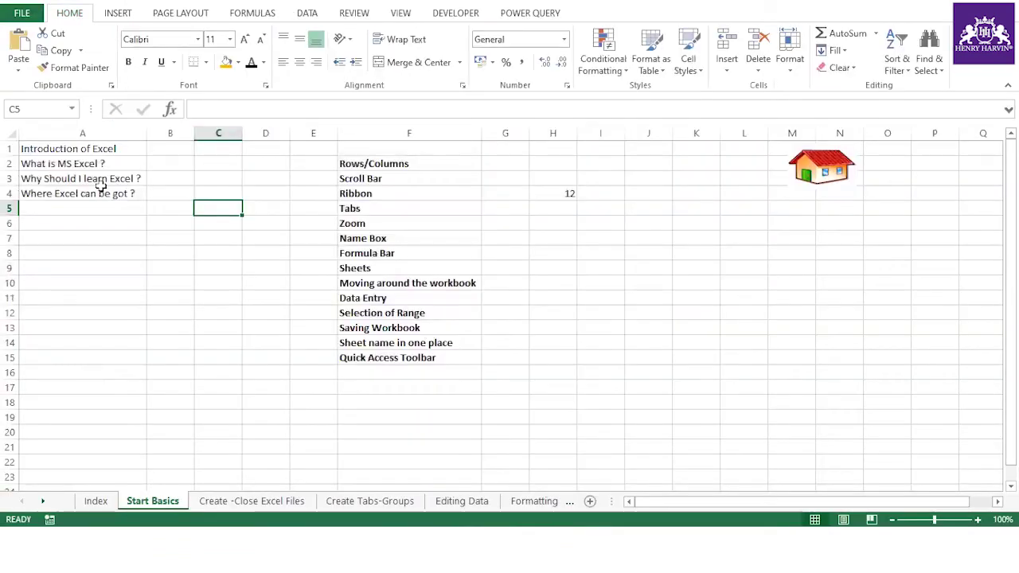
In the ribbon customization options, create a custom tab after Home and name it New_Tab.
click(22, 16)
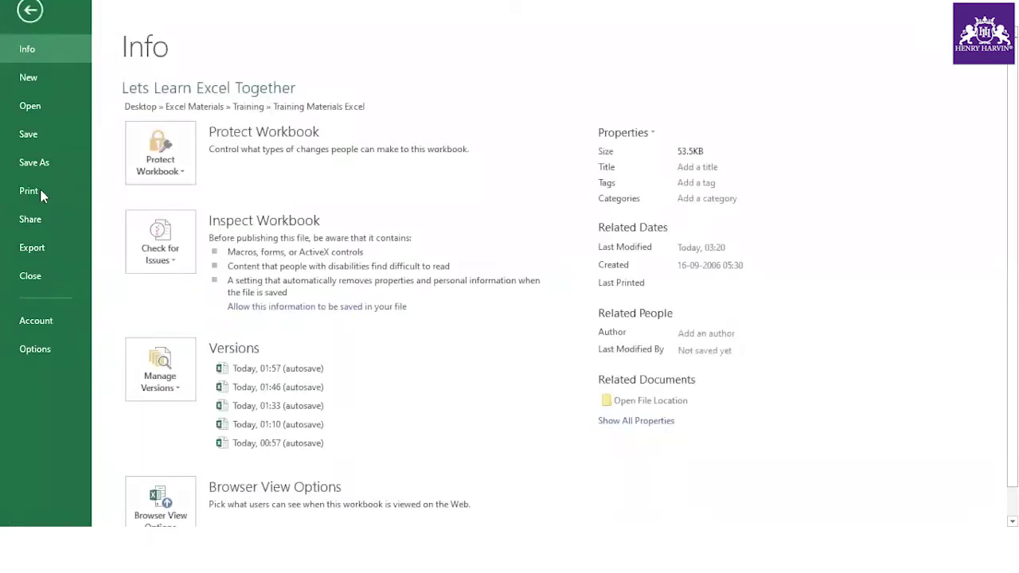
click(46, 350)
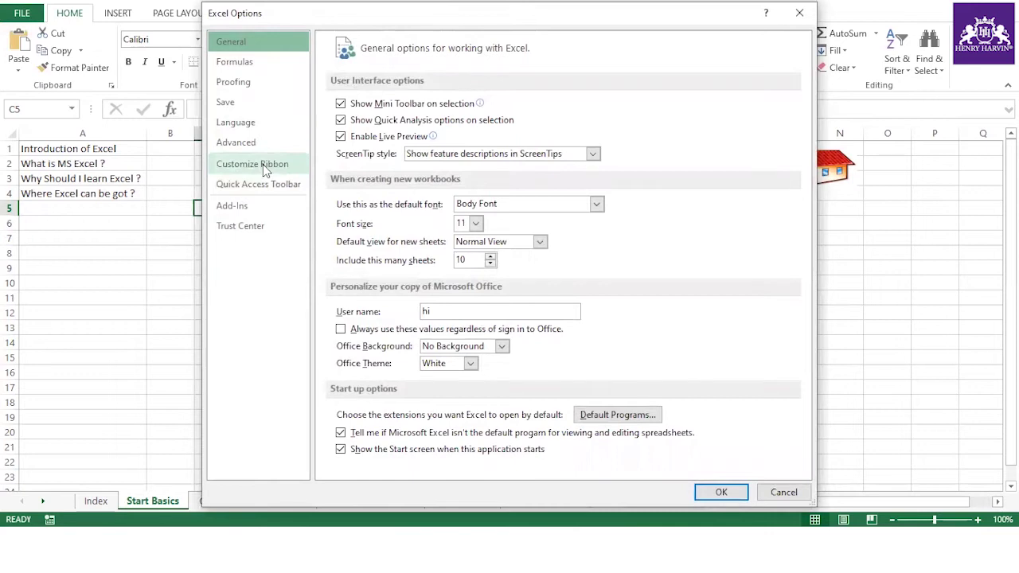
click(262, 164)
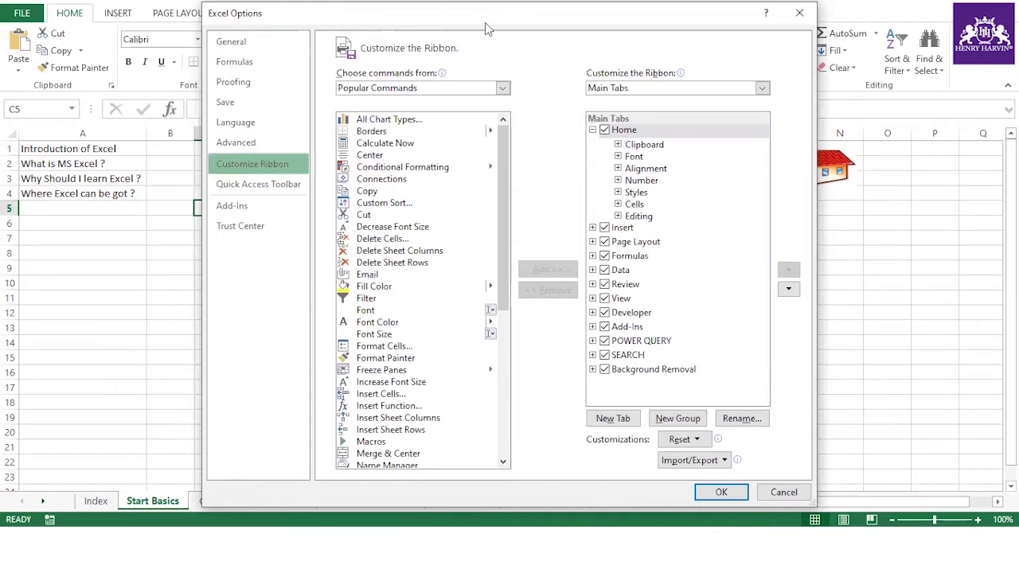
drag(485, 24, 313, 63)
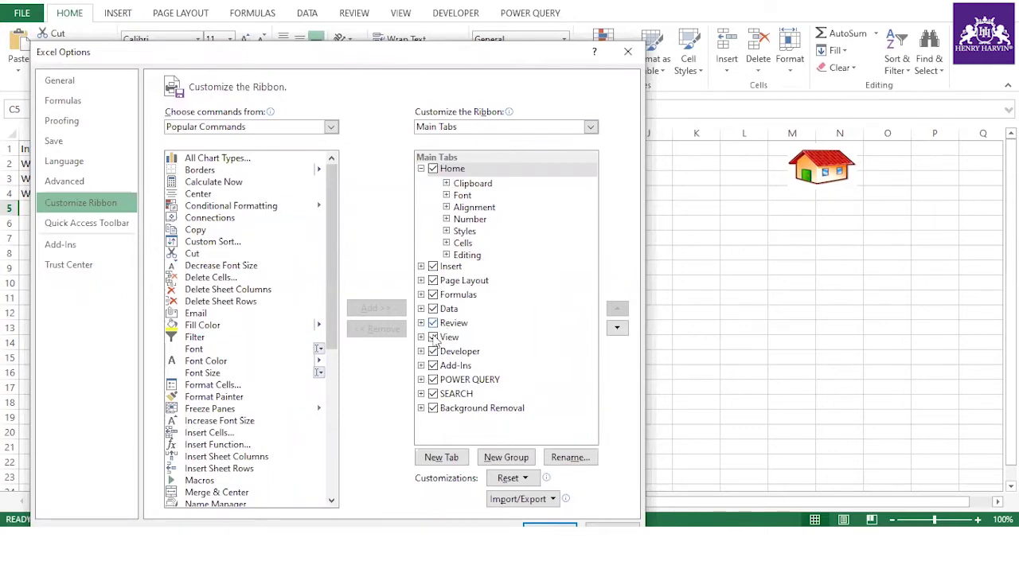
click(457, 462)
click(472, 268)
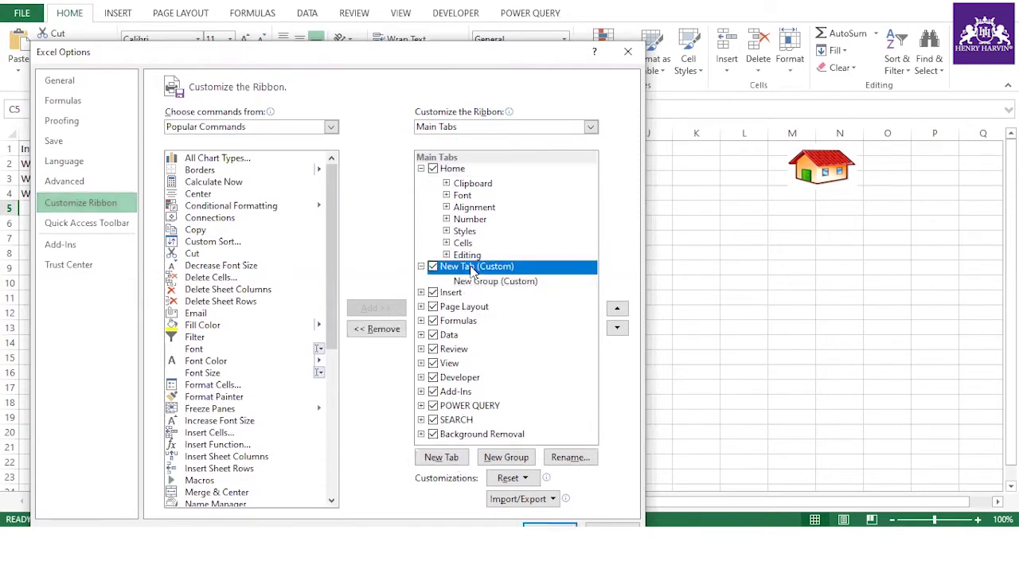
click(562, 458)
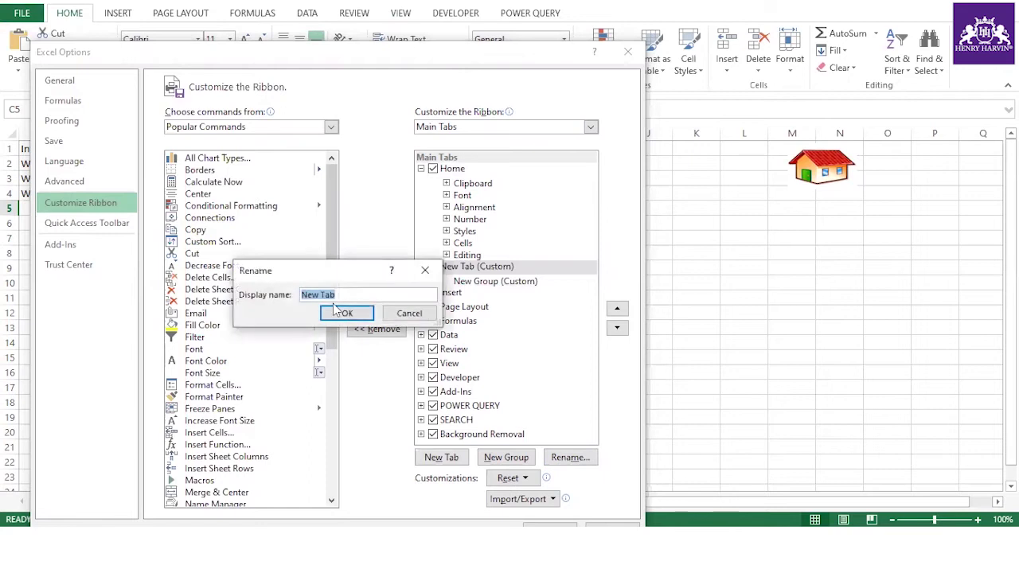
key(BackSpace)
click(347, 313)
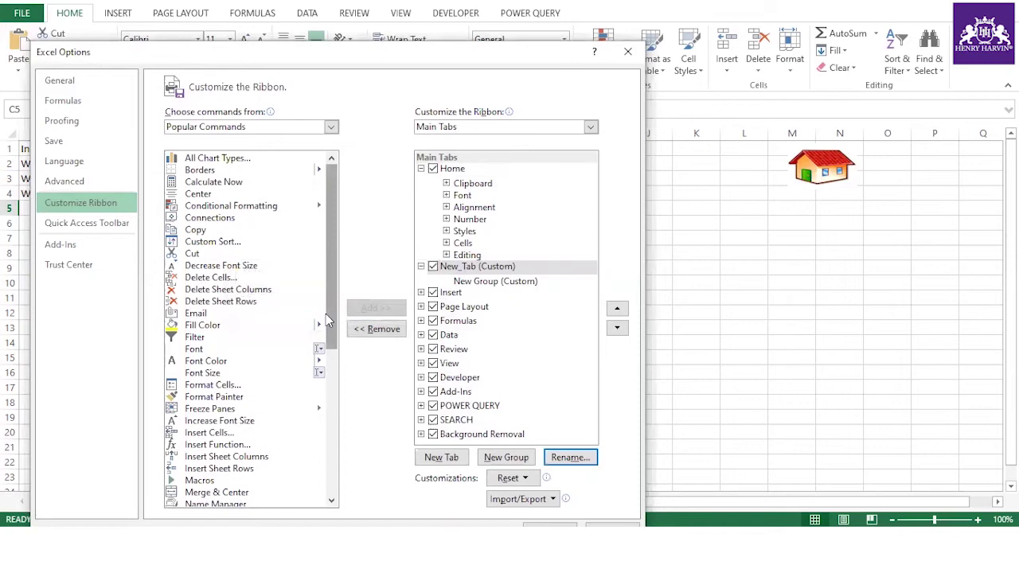
Rename the custom group under New_Tab as New_Group.
click(482, 283)
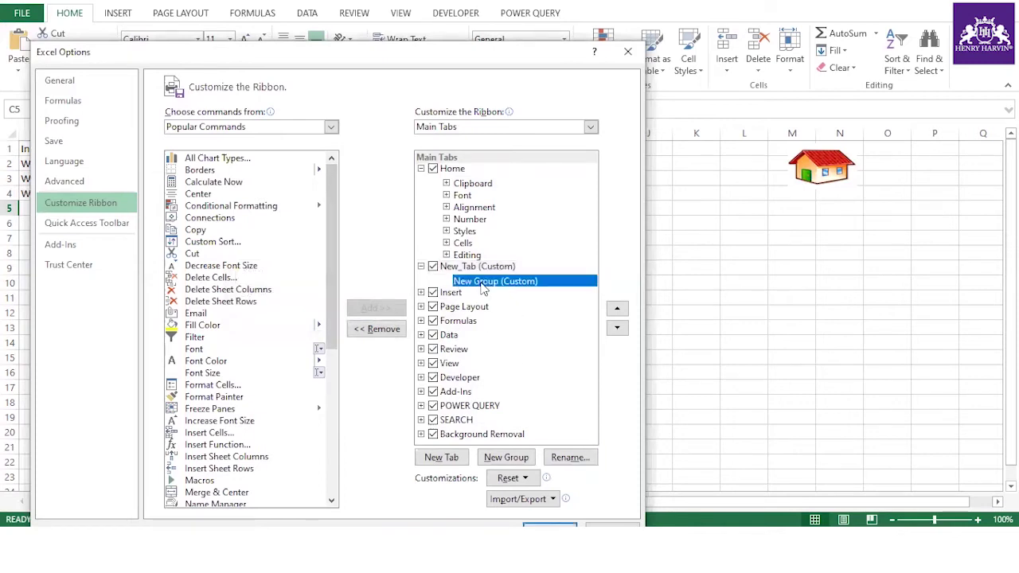
click(570, 457)
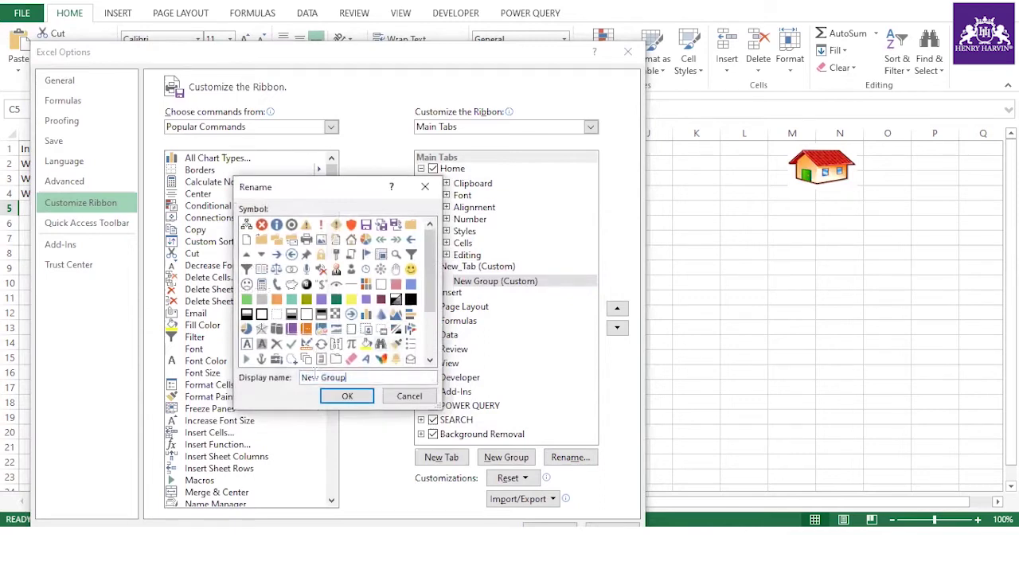
key(BackSpace)
text(New_Group)
click(347, 396)
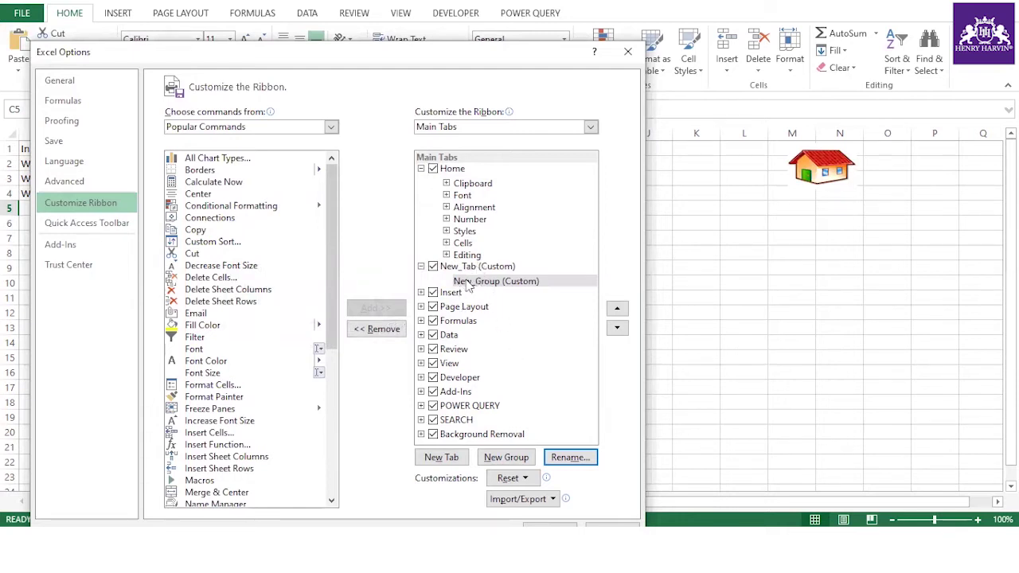
Try adding the Font, Font Size and Font Color commands to New_Group, closing the options without applying them.
click(203, 351)
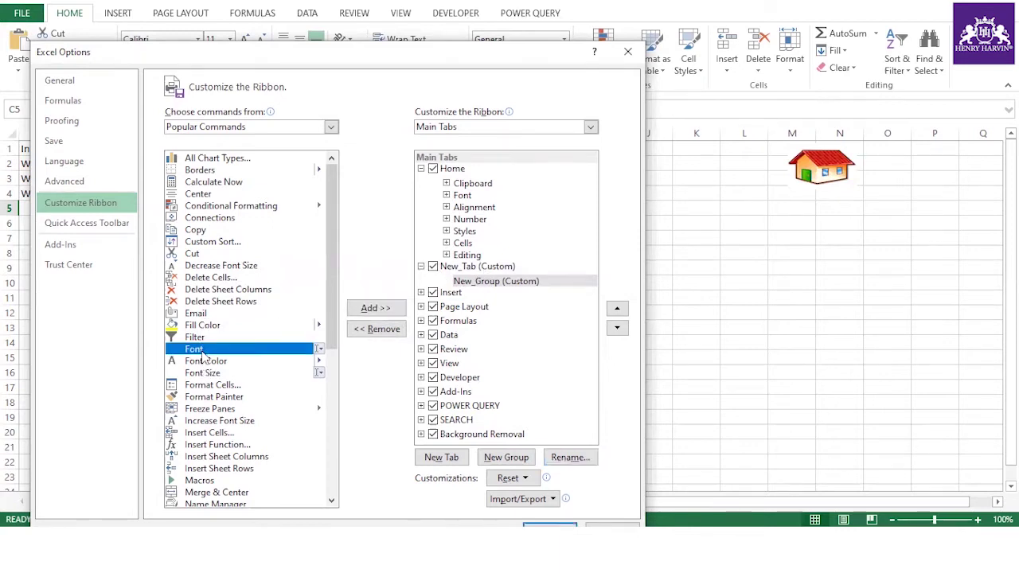
click(371, 313)
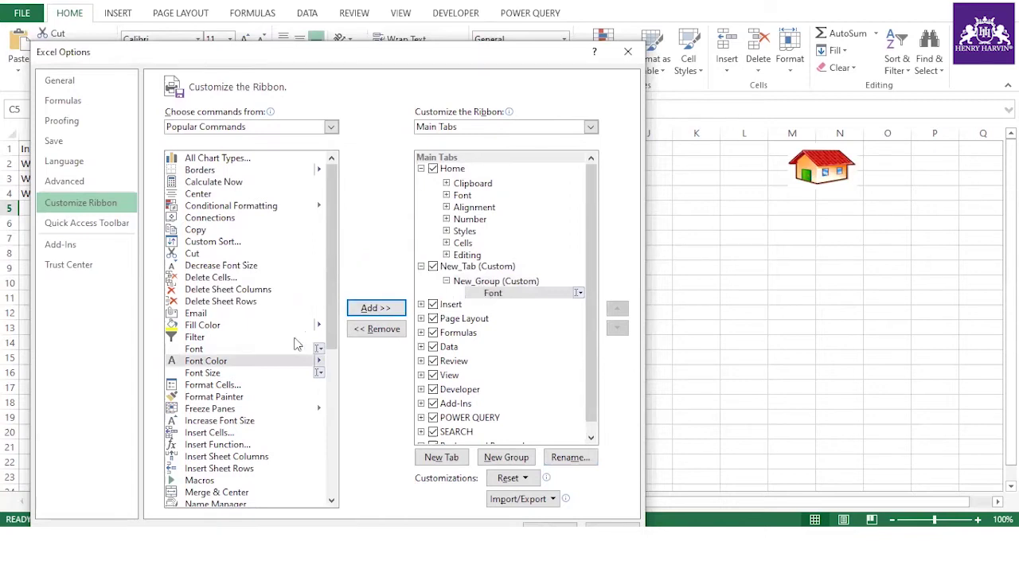
click(199, 374)
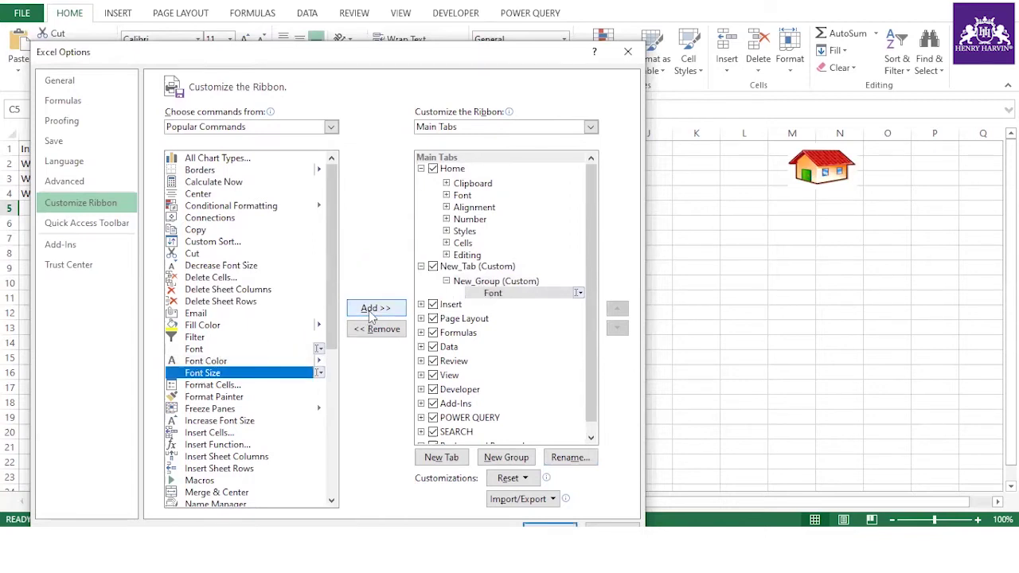
click(371, 312)
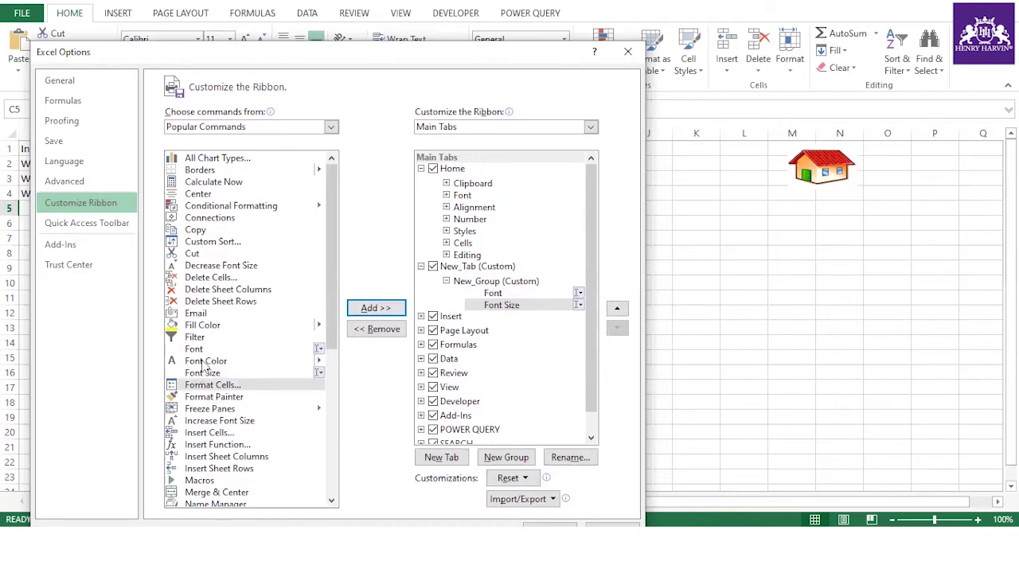
click(204, 363)
click(375, 310)
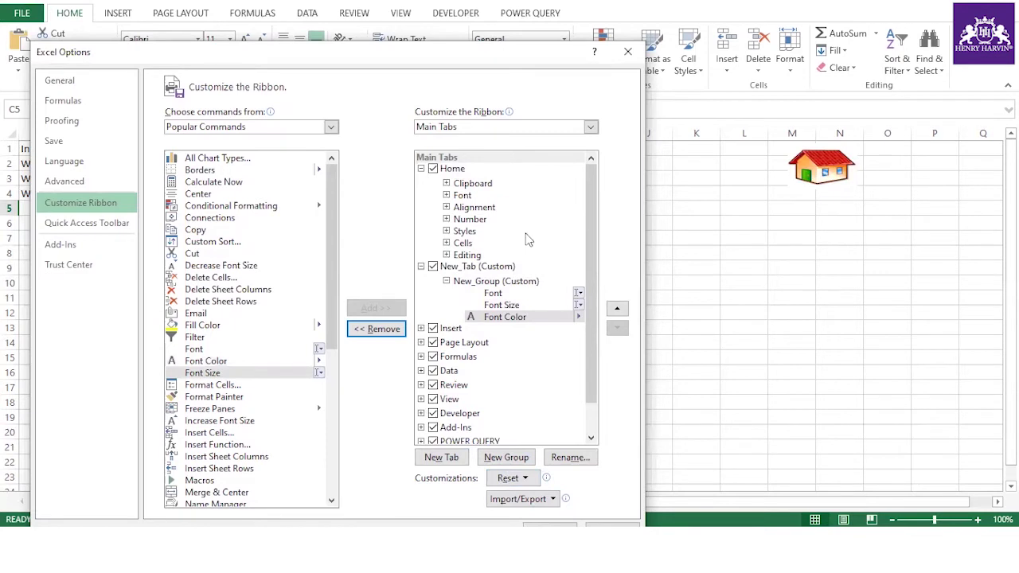
click(628, 52)
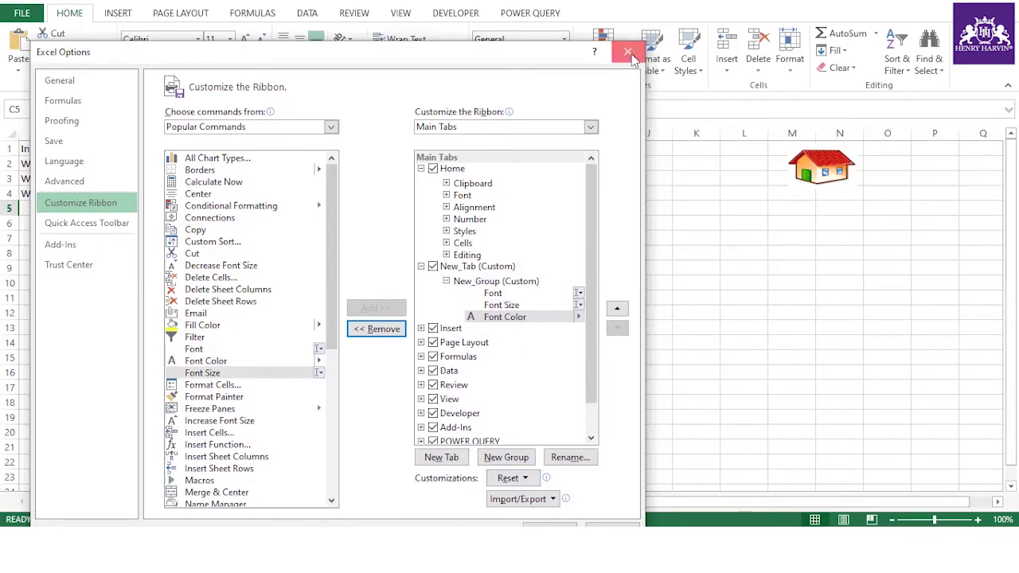
Look over the Insert, Data and View commands on the ribbon, finishing on the Home commands.
click(117, 16)
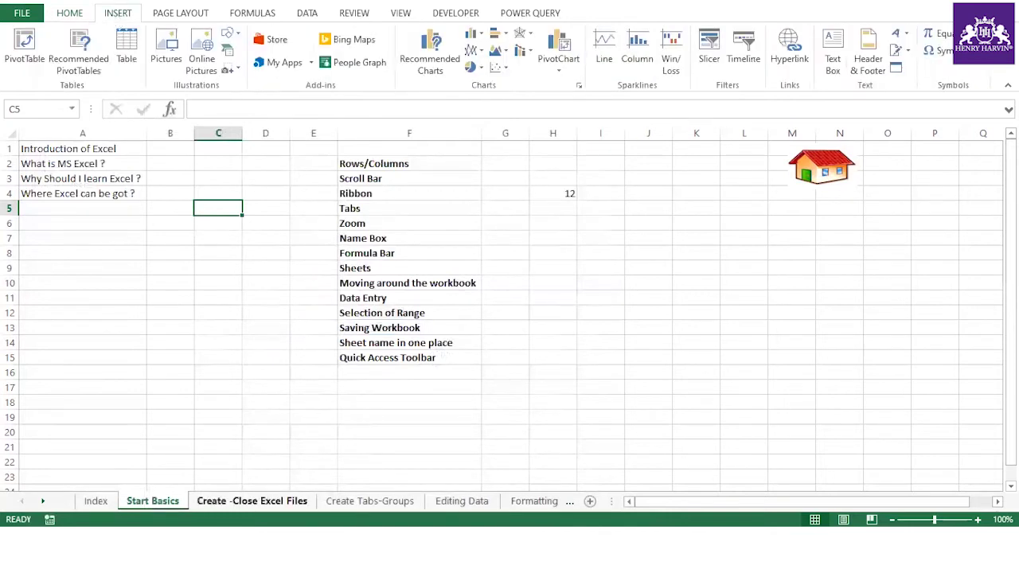
click(72, 15)
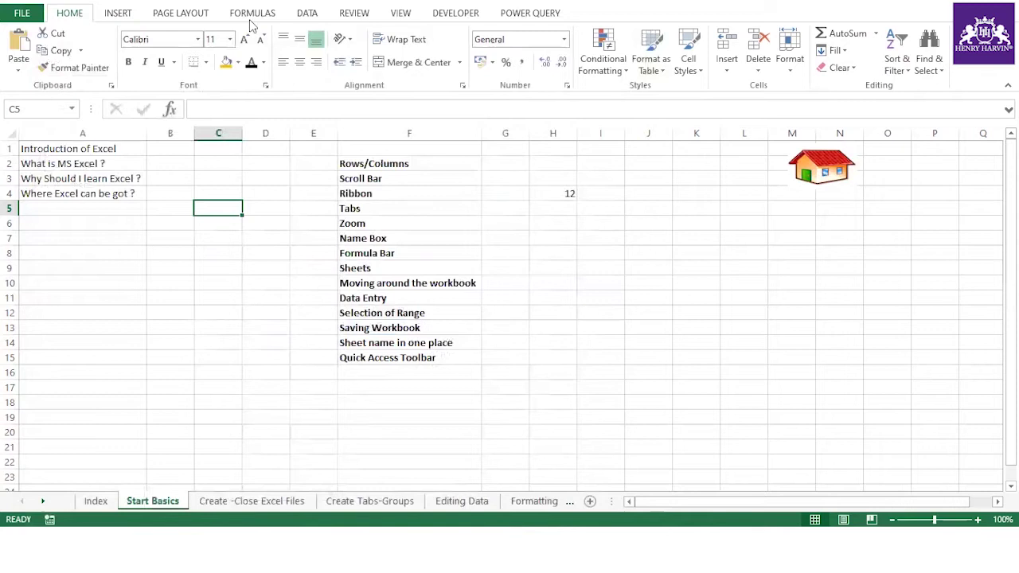
click(123, 15)
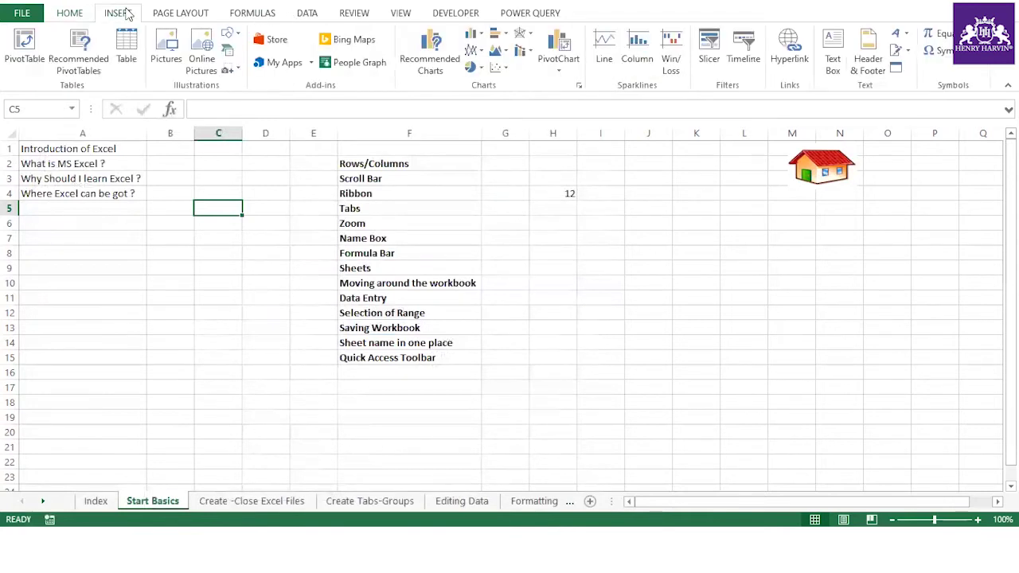
click(302, 15)
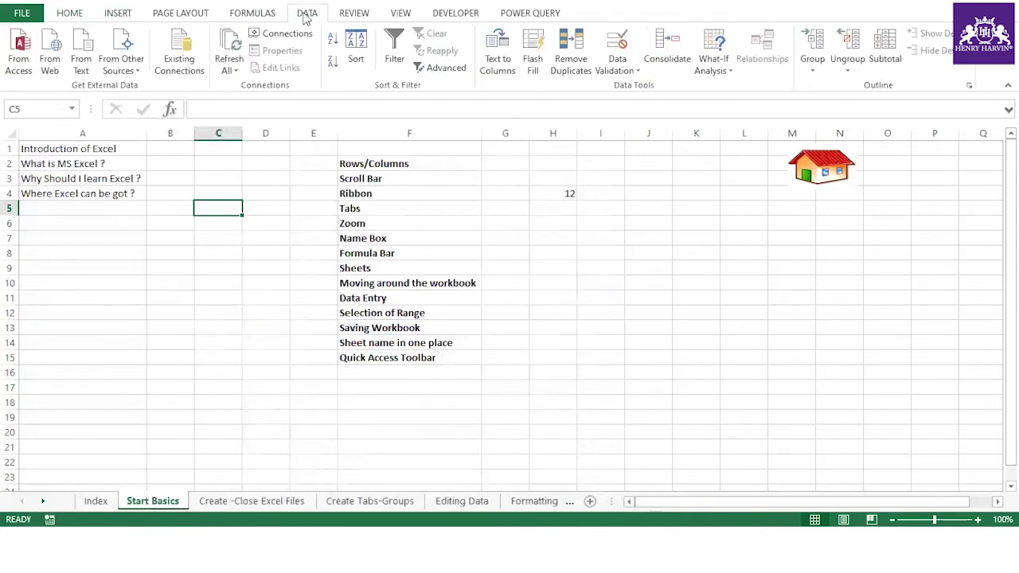
click(398, 16)
click(67, 16)
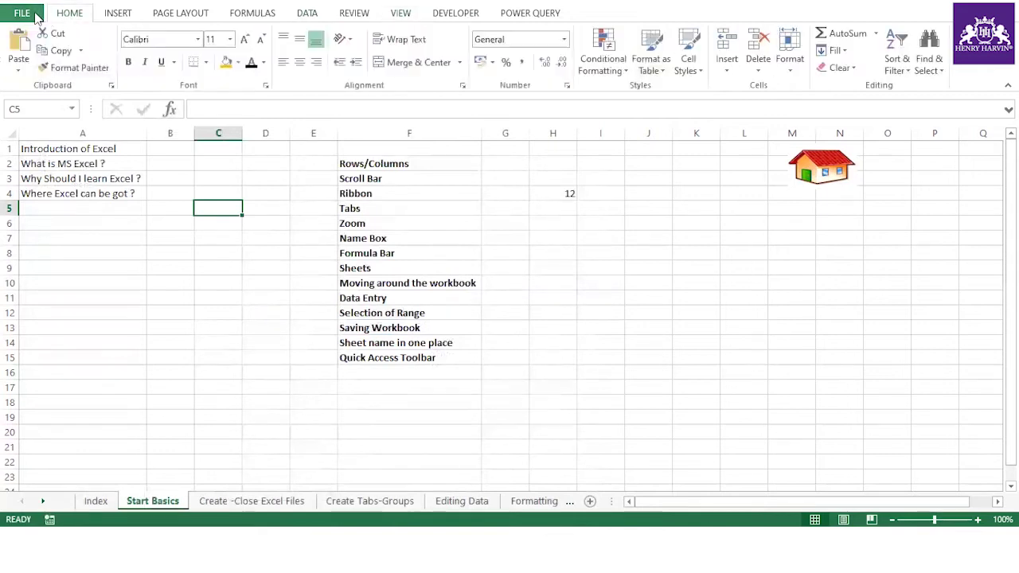
Create a custom ribbon tab after Home, name it New_Tab and apply the customization.
click(36, 16)
key(Escape)
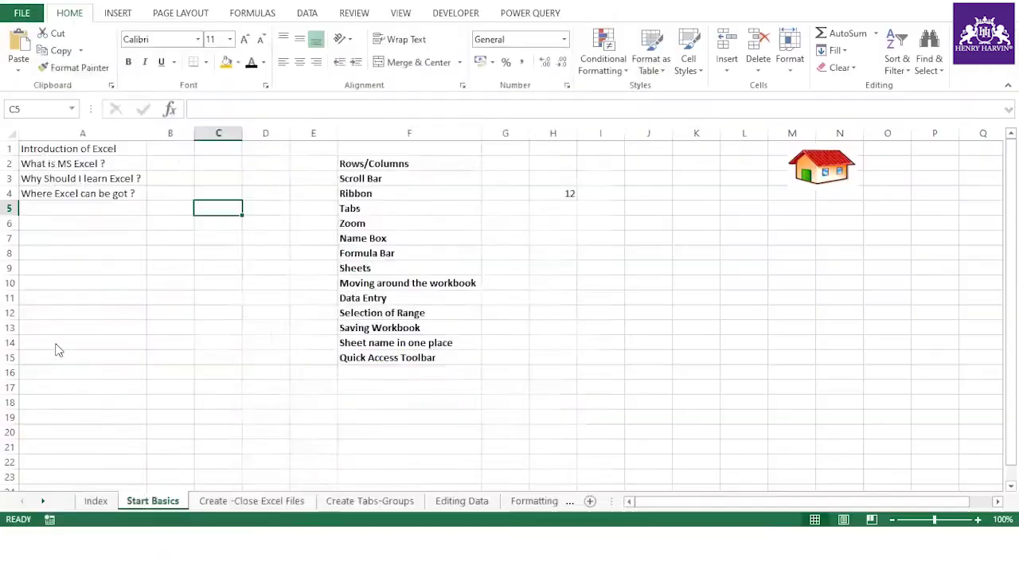
click(81, 179)
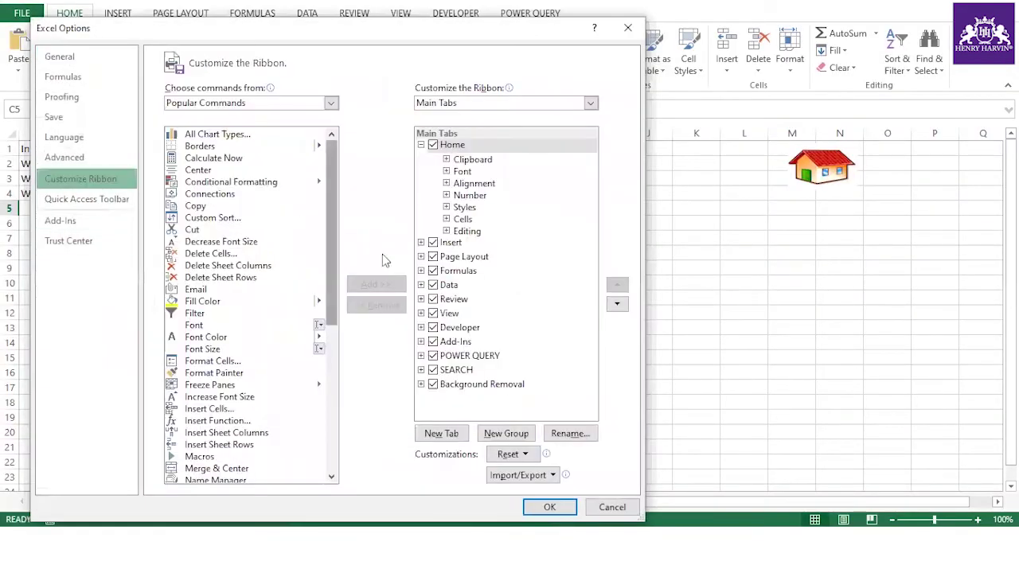
click(443, 434)
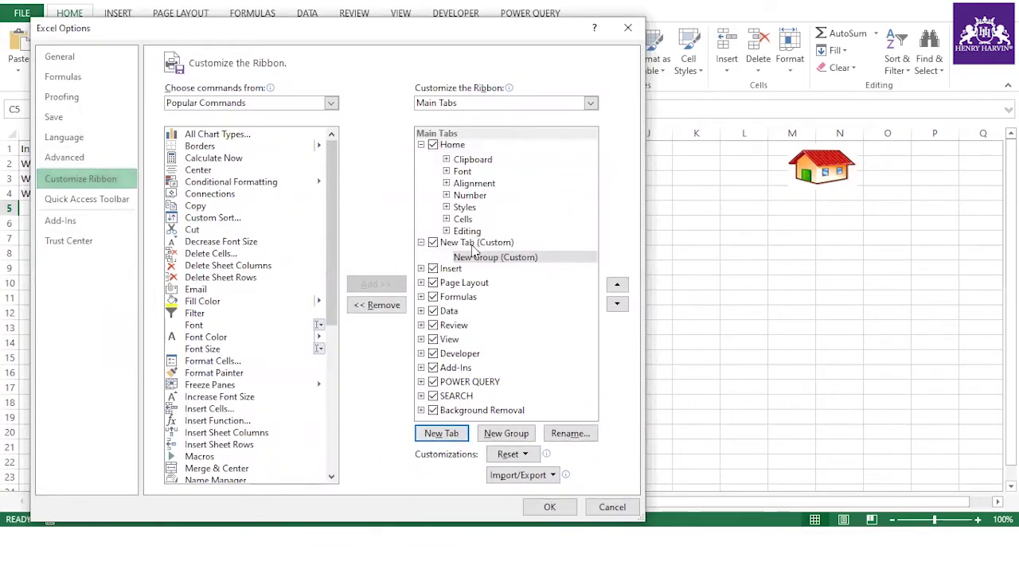
click(474, 244)
click(570, 433)
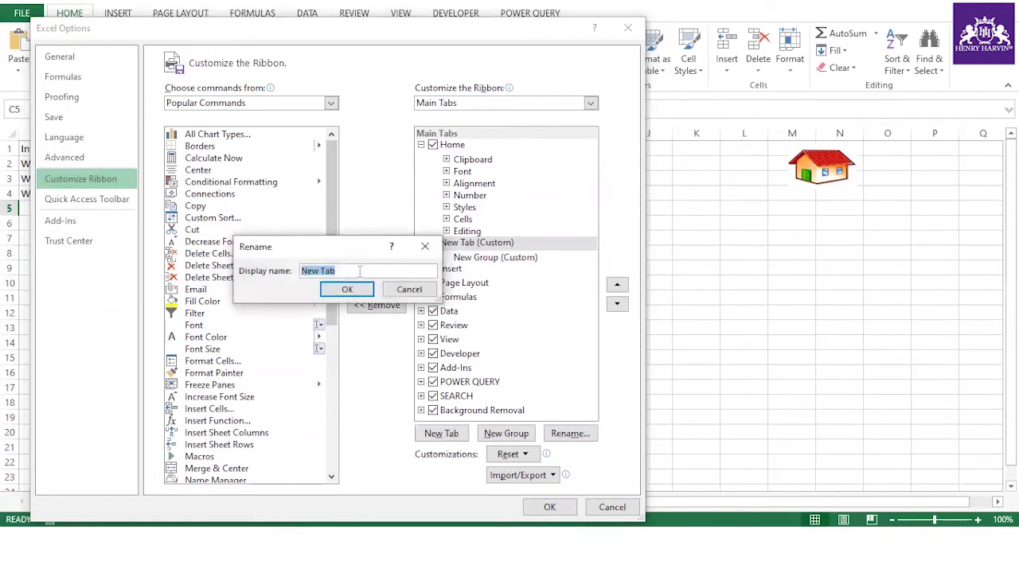
text(N)
click(351, 289)
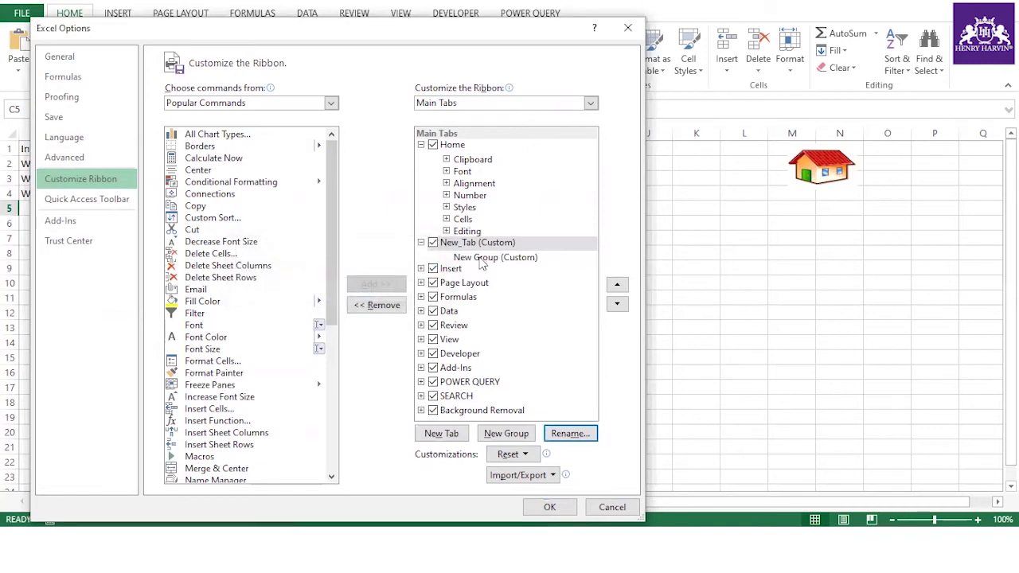
click(549, 508)
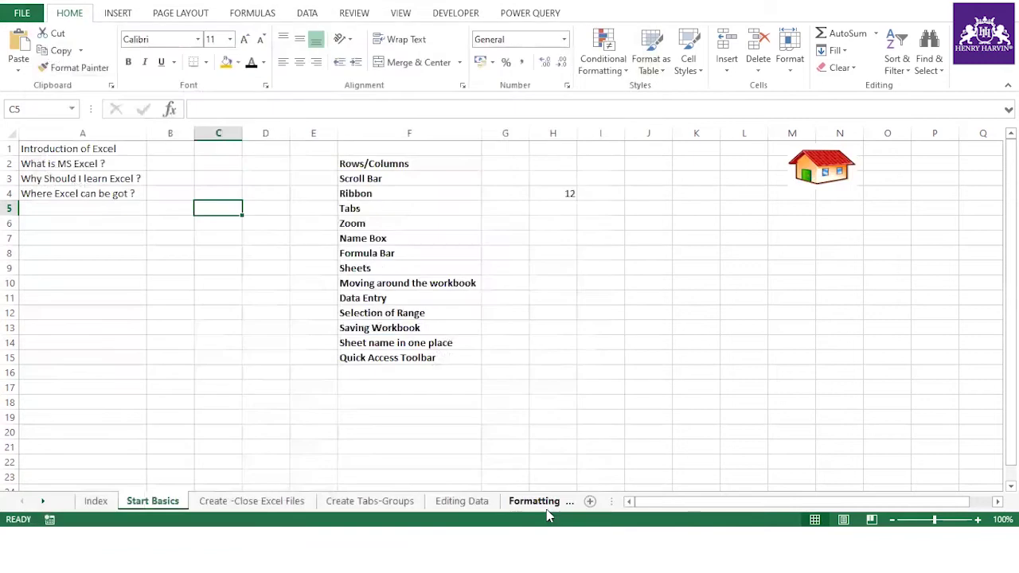
Show the custom New_Tab on the ribbon and reopen the ribbon customization options.
click(134, 12)
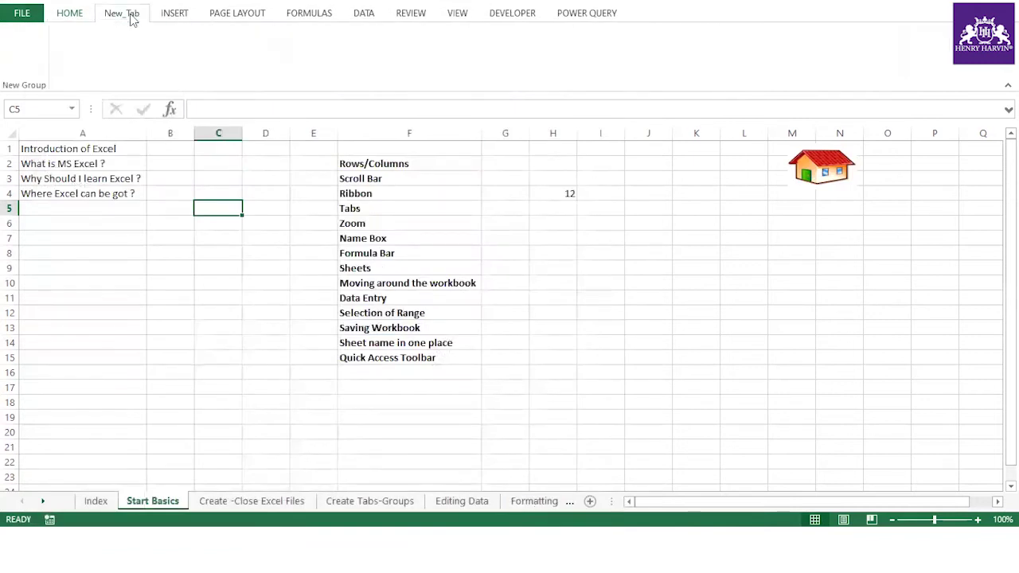
click(32, 12)
click(44, 351)
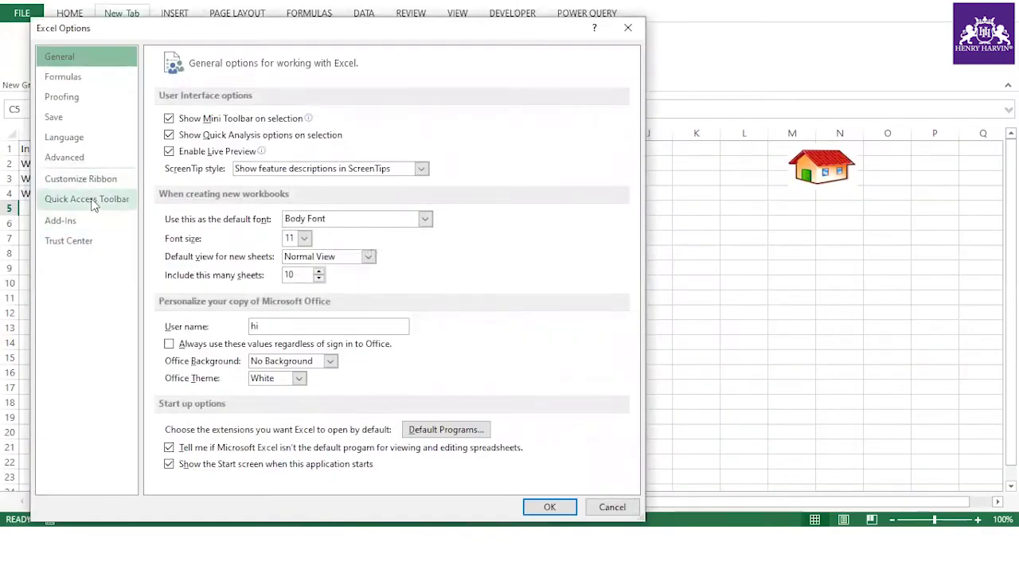
click(81, 179)
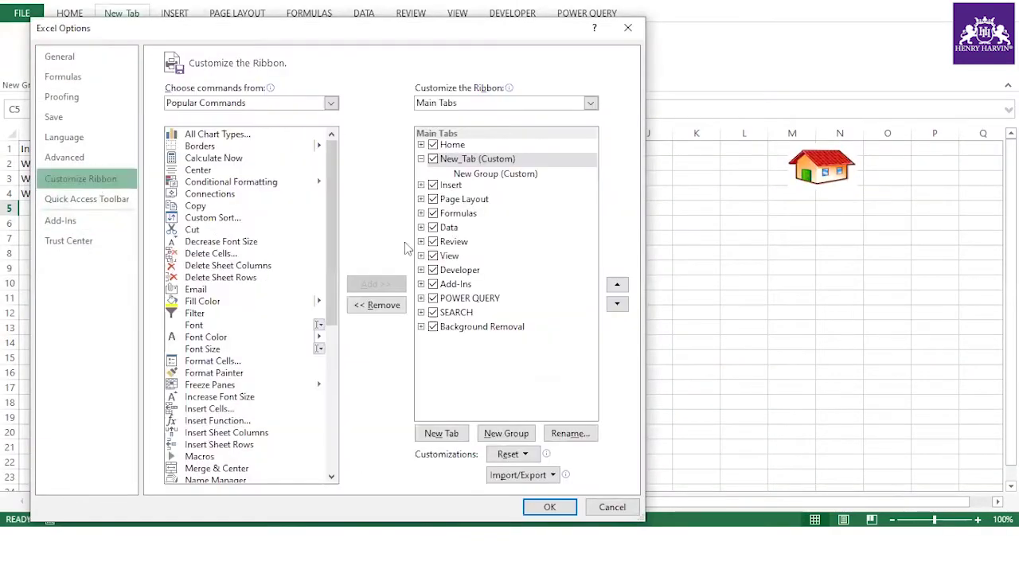
Try to add the Email command directly to the custom New_Tab.
click(467, 162)
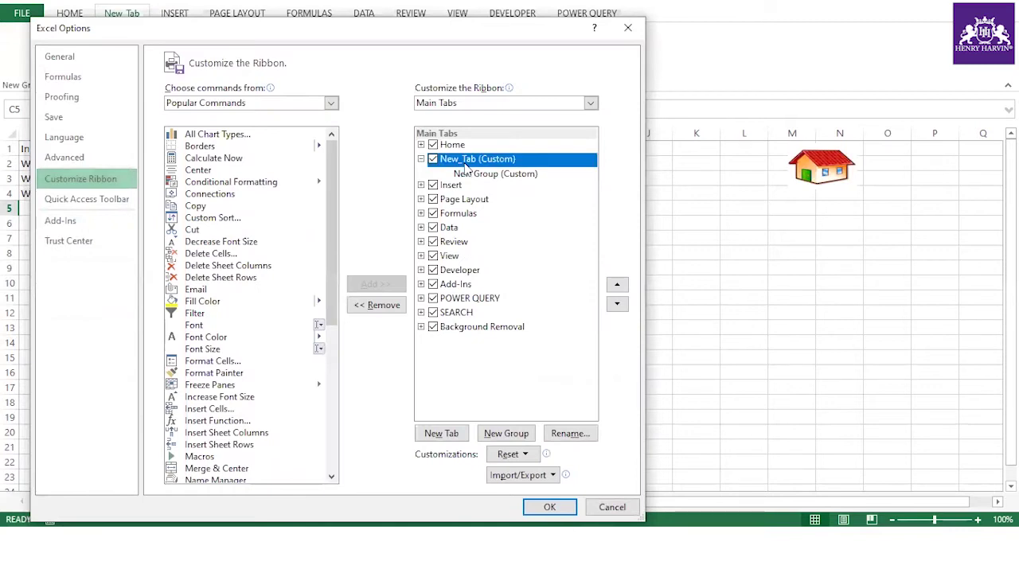
click(199, 289)
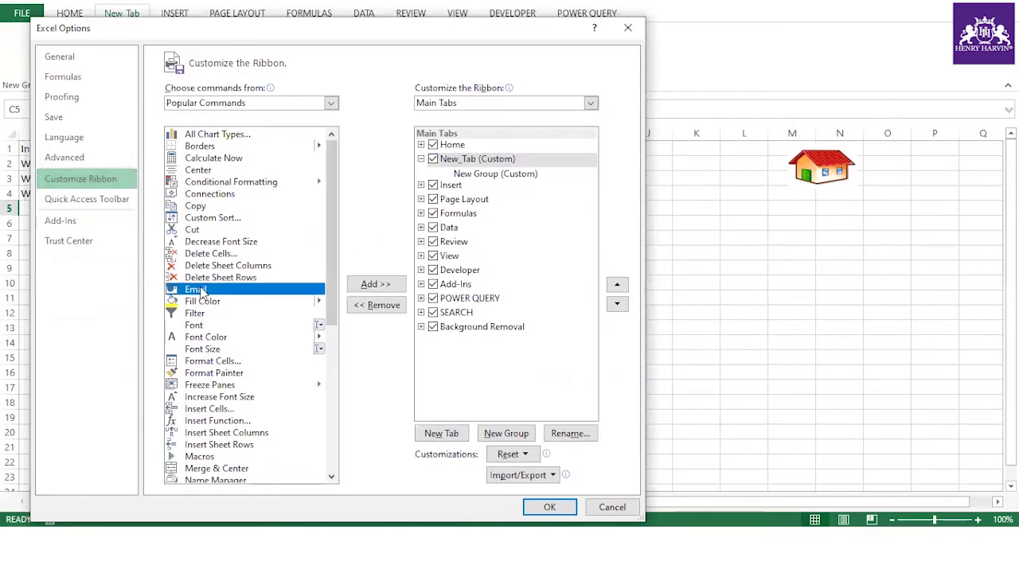
click(390, 284)
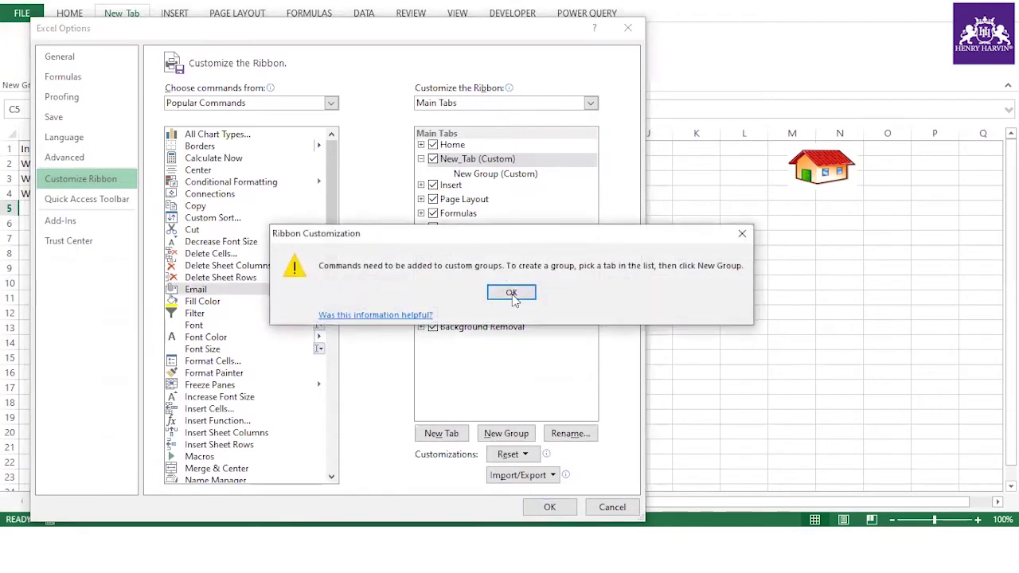
click(514, 292)
Add the Email command to the New Group under New_Tab and apply the ribbon customization.
click(208, 289)
click(495, 175)
click(375, 284)
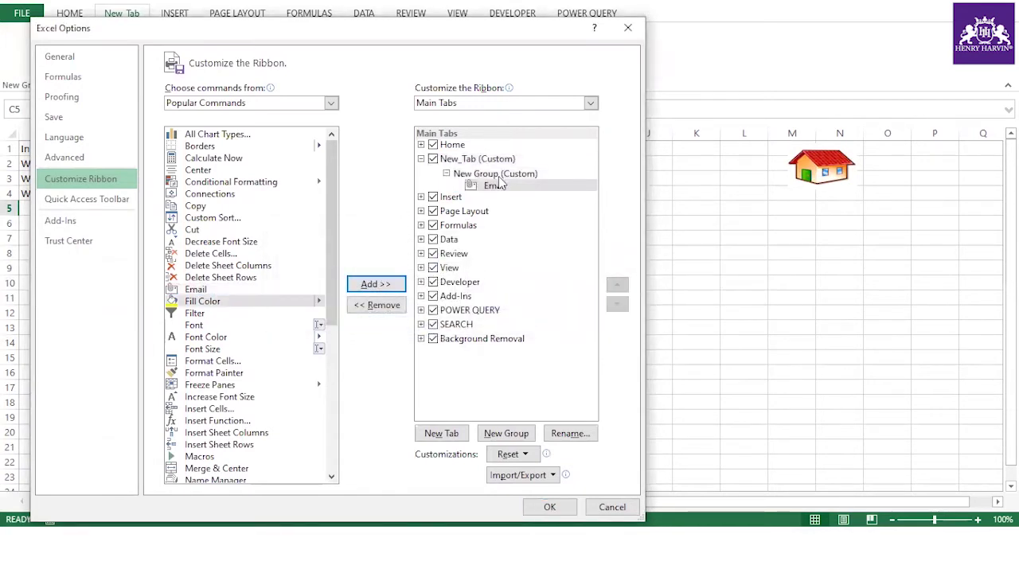
click(550, 508)
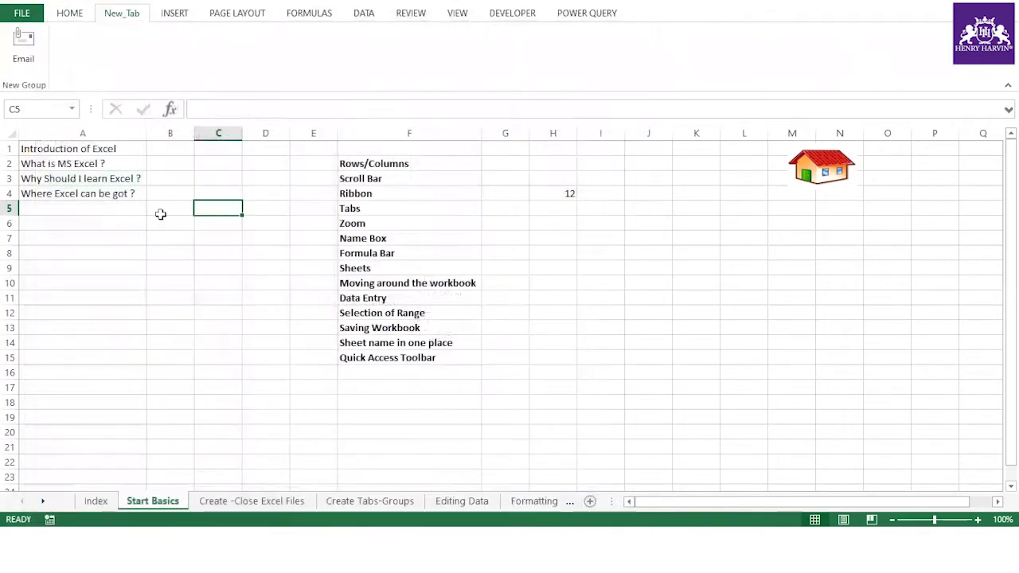
Run the Email command from the custom New_Tab, accept the personal information warning and select cell D10.
click(32, 64)
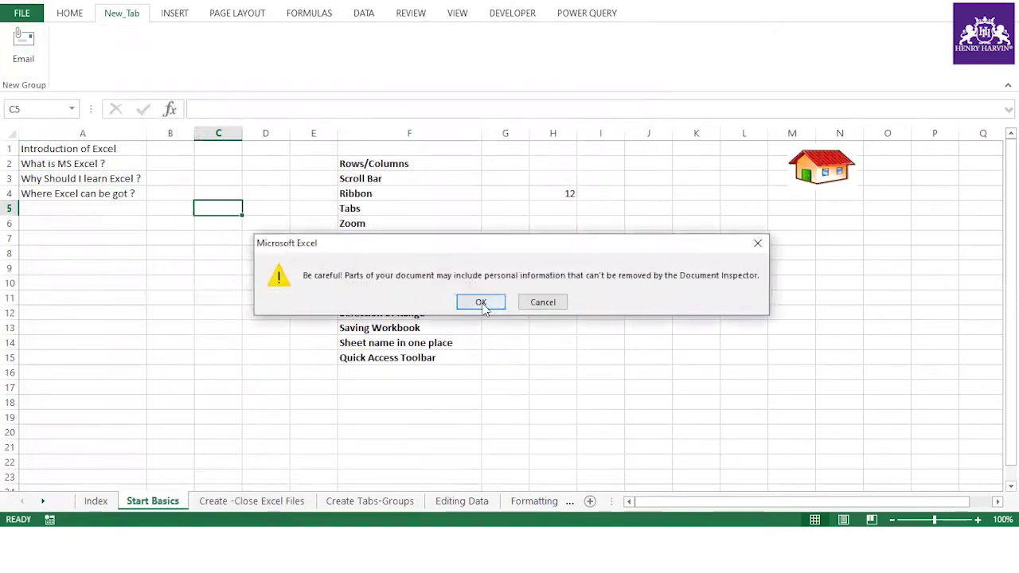
click(482, 305)
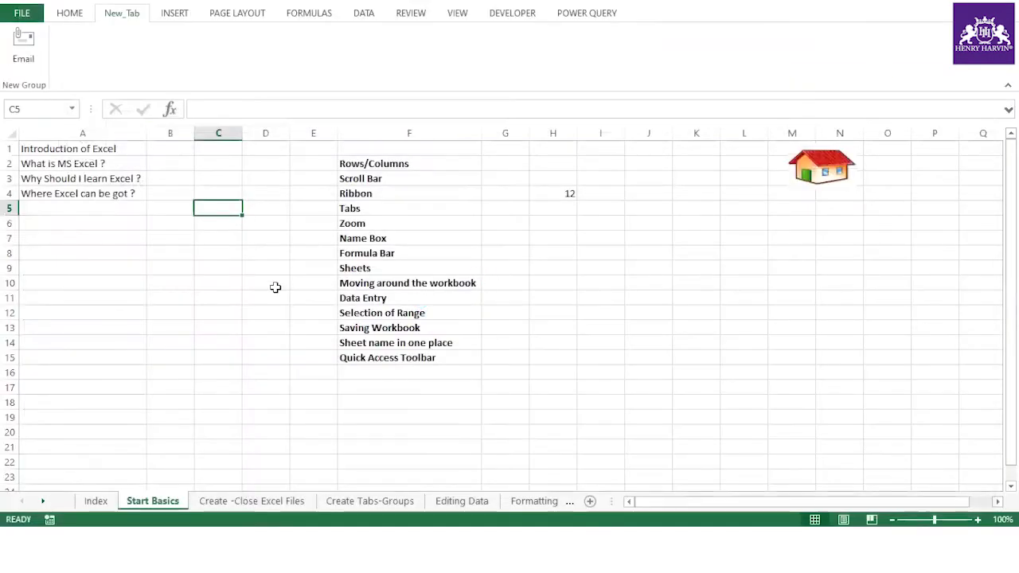
click(276, 287)
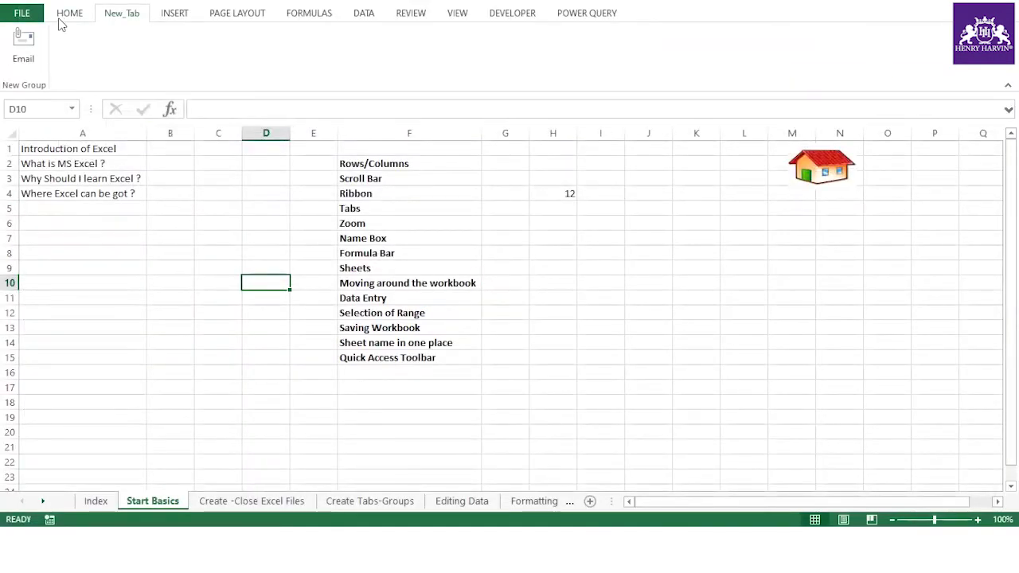
Hide the custom New_Tab from the ribbon through the ribbon customization options and apply the change.
click(22, 13)
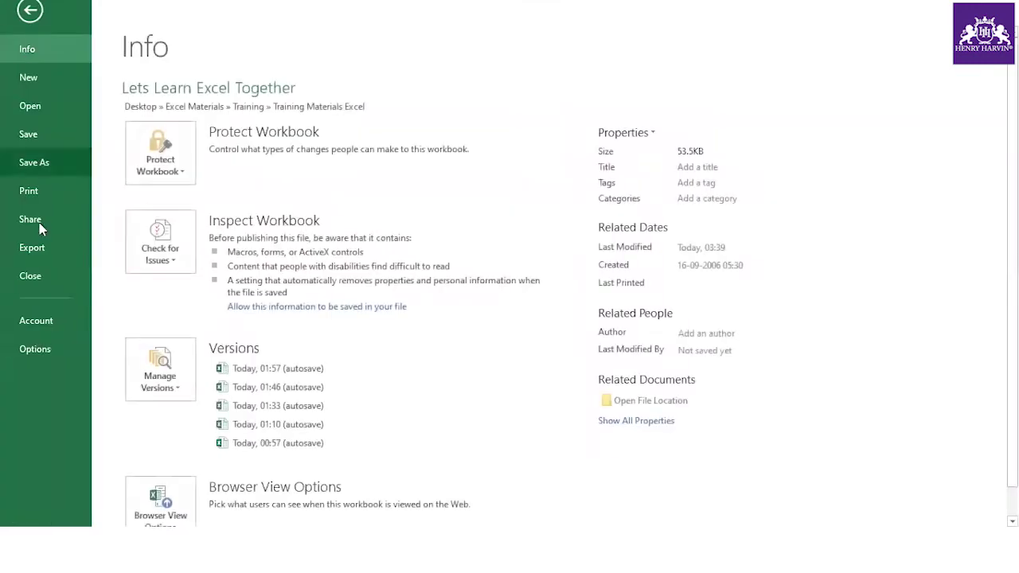
click(46, 352)
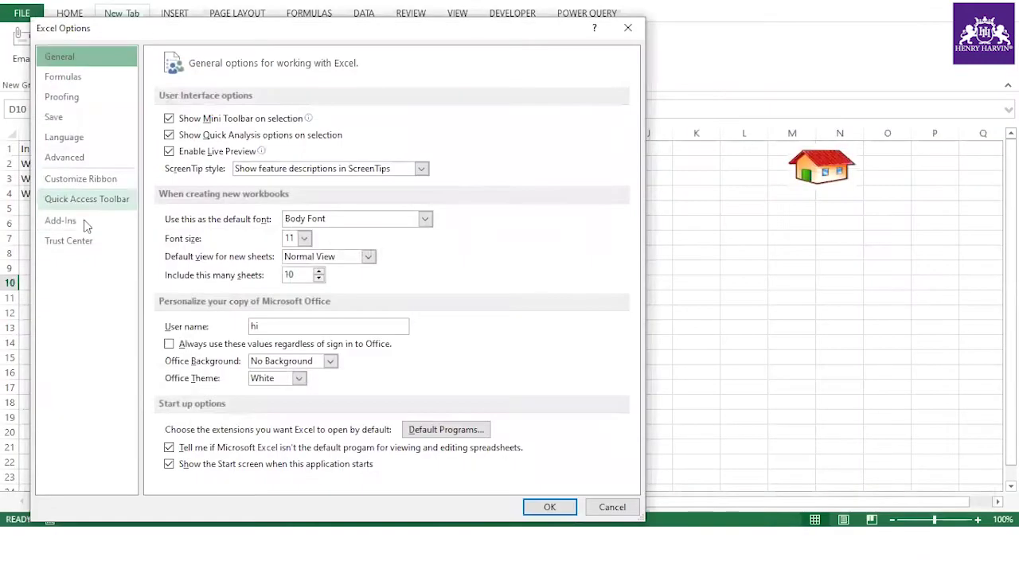
click(80, 180)
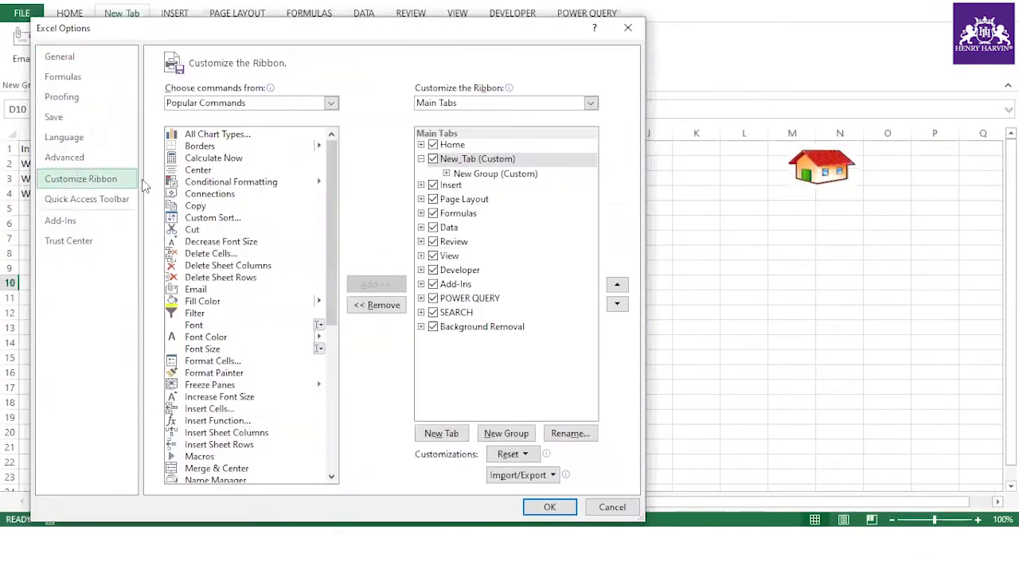
click(446, 173)
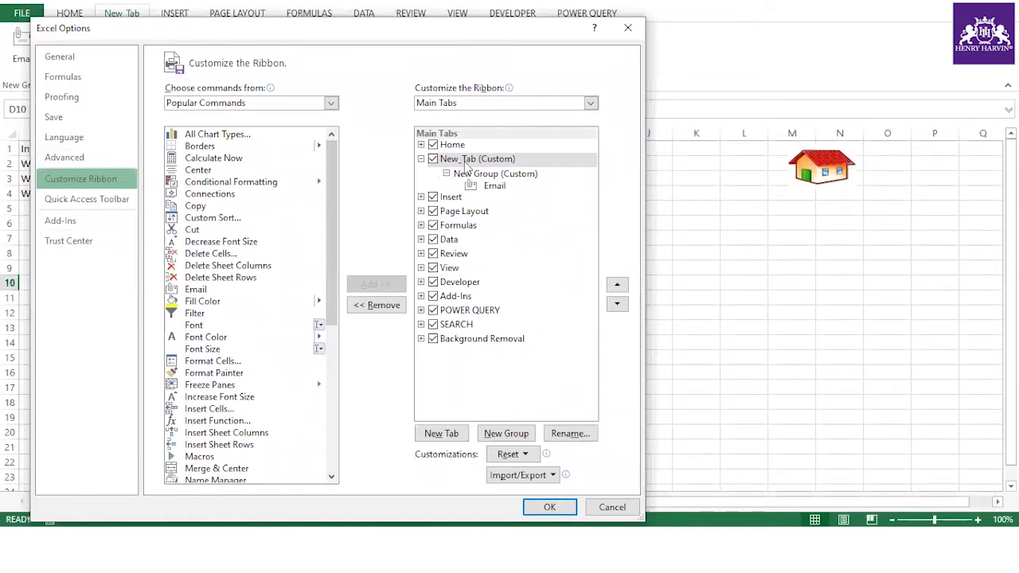
click(467, 163)
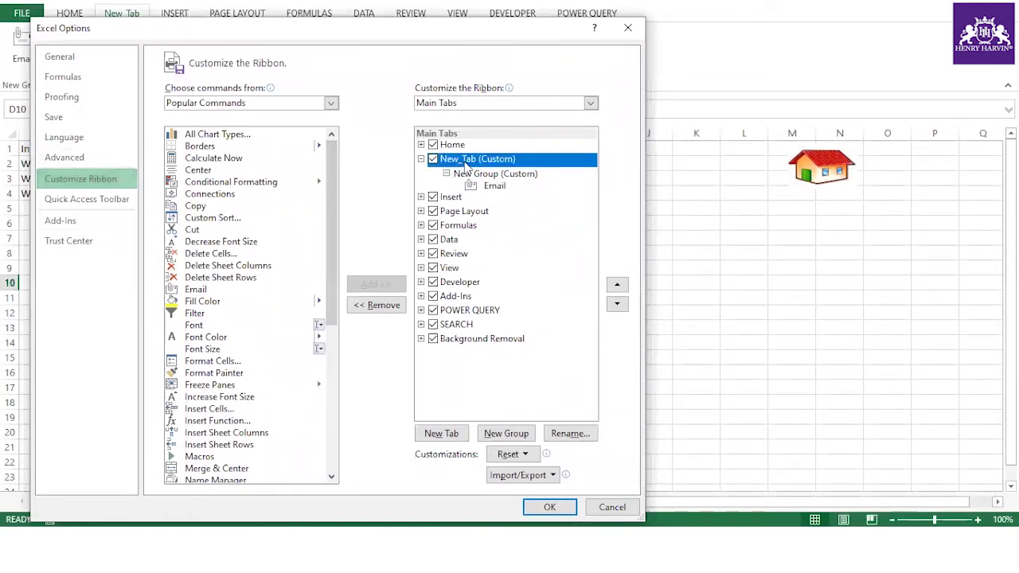
click(433, 159)
click(551, 510)
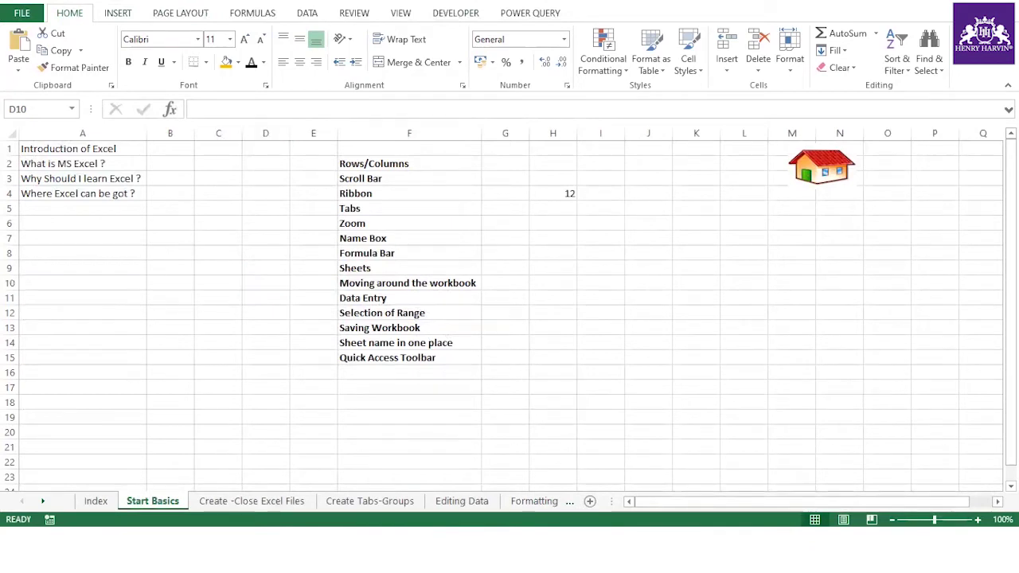
Switch to PowerPoint, review the slide on Zoom and Name Box, and return to the Excel workbook.
click(239, 539)
click(71, 415)
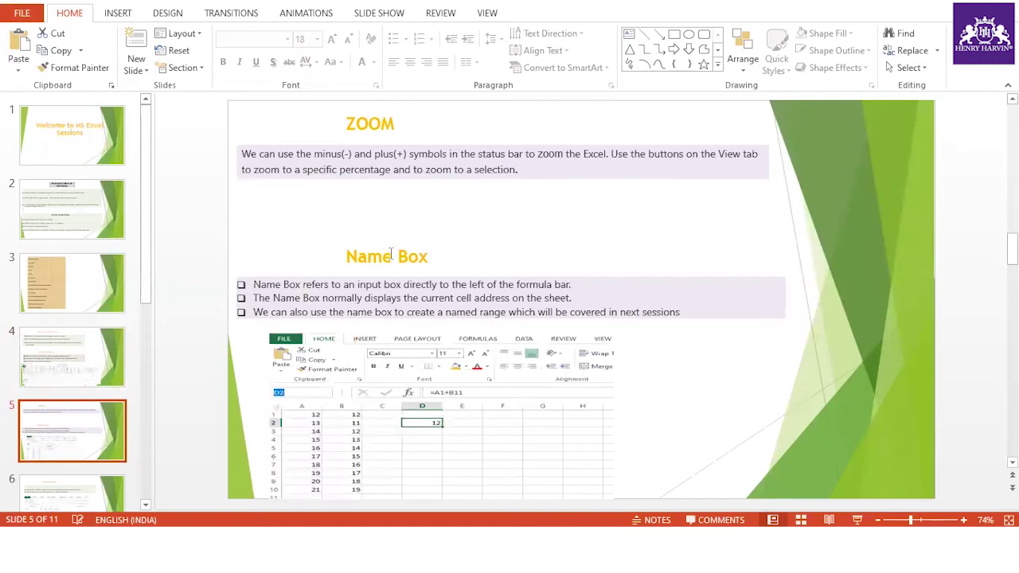
click(965, 2)
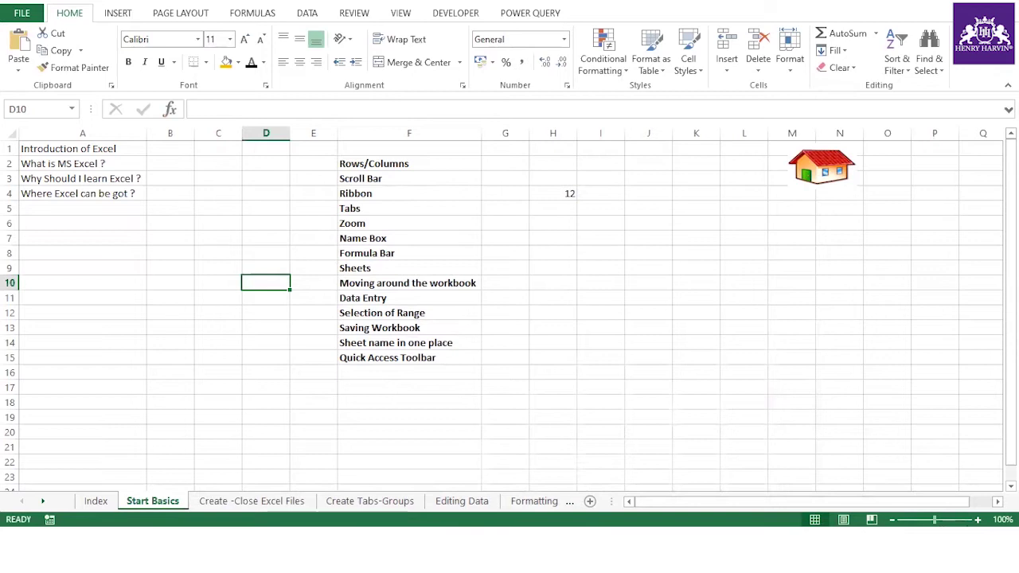
Zoom the Start Basics worksheet in to 130% in 10% increments.
click(979, 520)
click(979, 520)
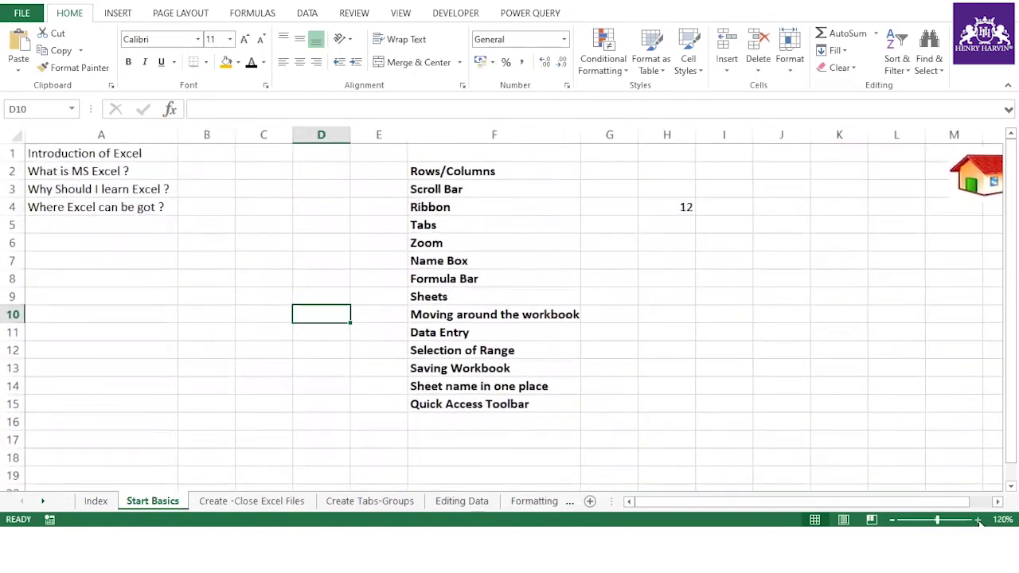
click(979, 521)
Set the worksheet magnification to the preset 75% in the Zoom dialog.
right_click(978, 520)
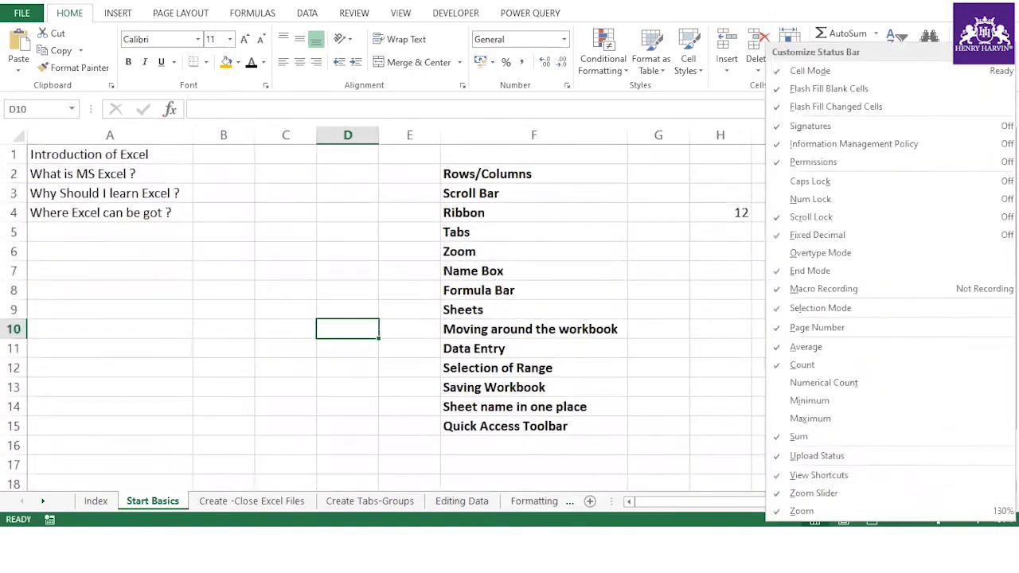
click(1002, 520)
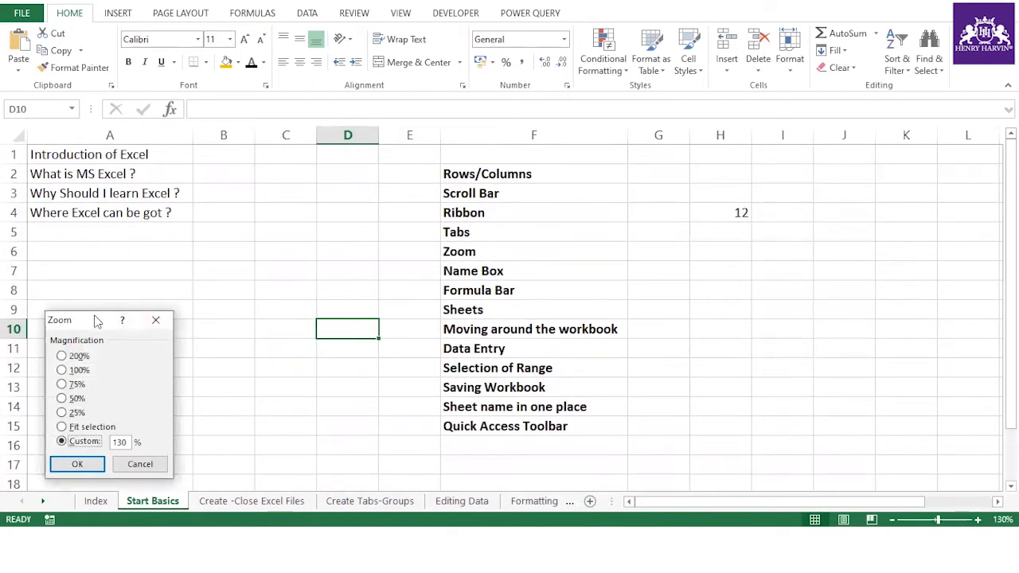
drag(95, 320, 832, 160)
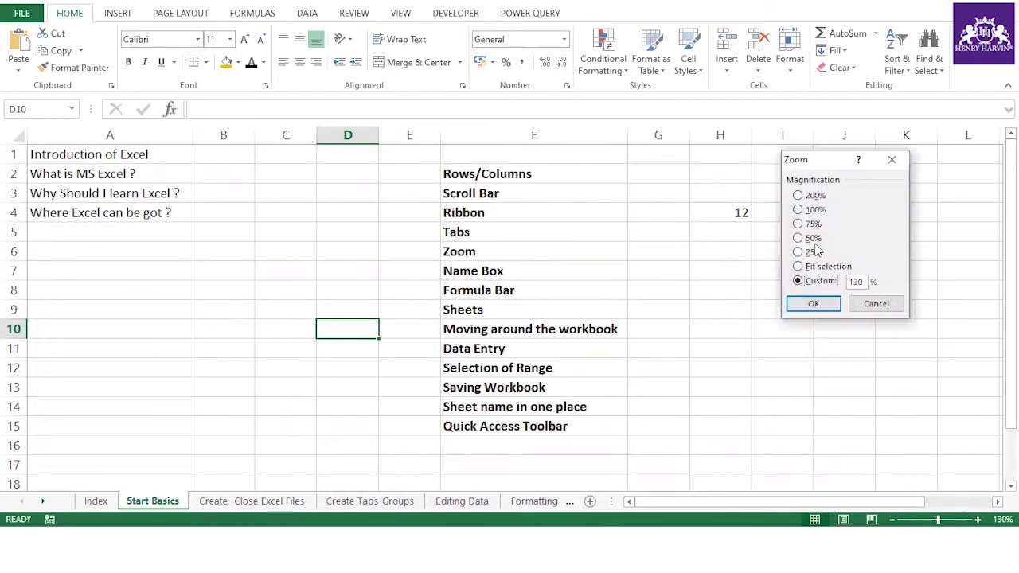
click(813, 226)
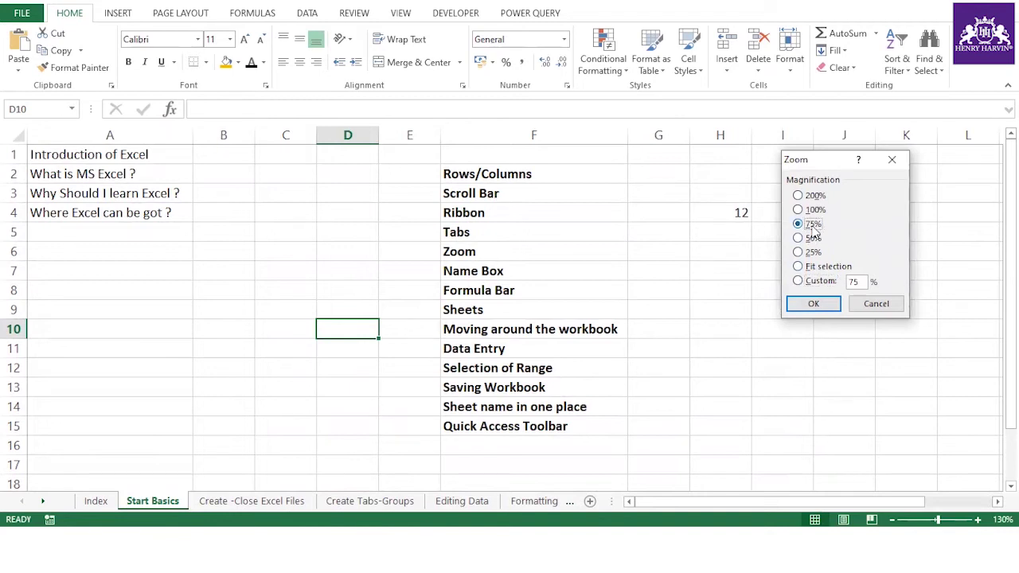
click(819, 303)
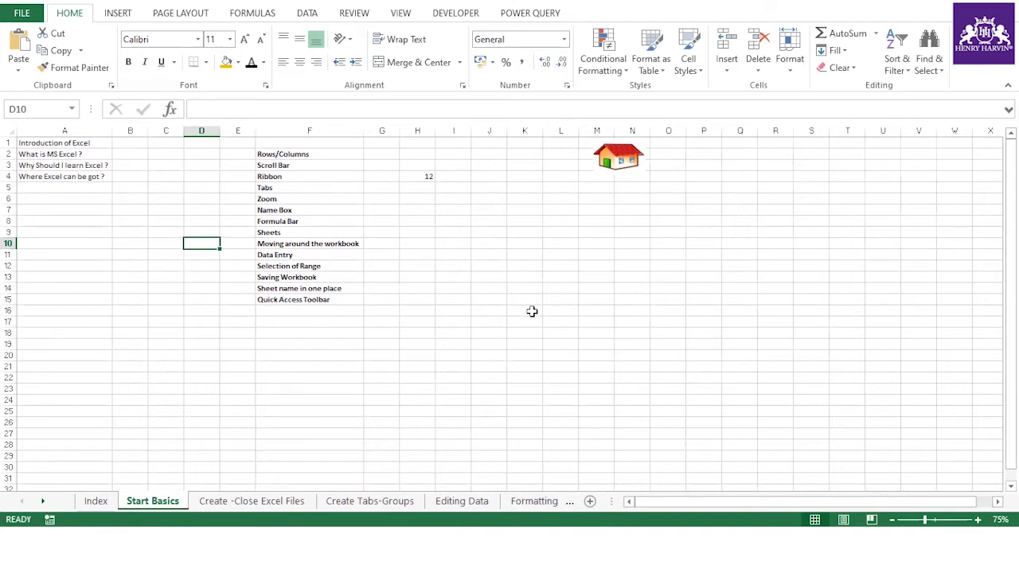
Bring the worksheet zoom back to 100% and increase it to 140%.
scroll(532, 312, up, 2)
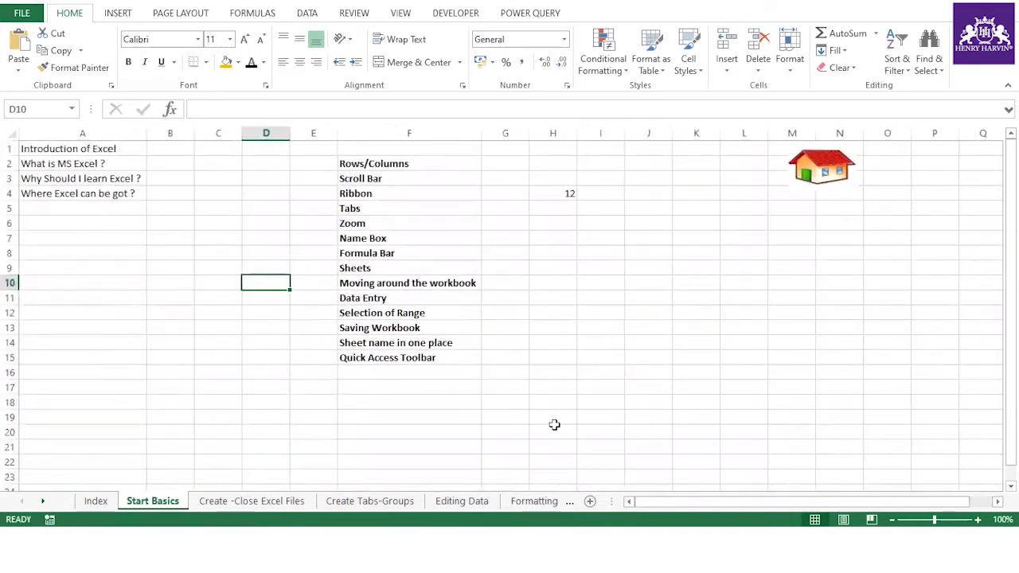
click(979, 520)
click(979, 520)
click(980, 520)
click(980, 520)
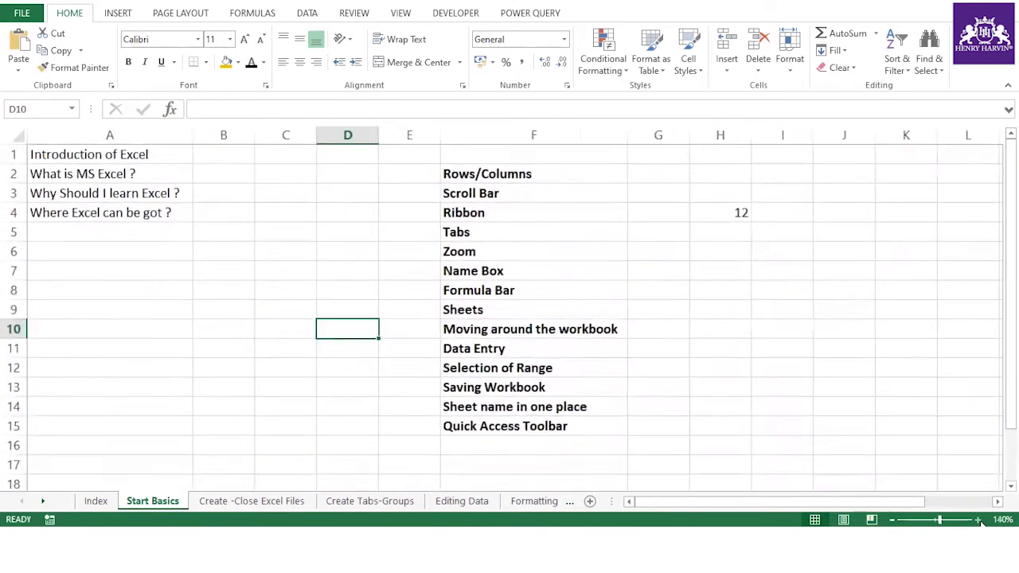
Zoom the worksheet out to 80% in 10% decrements.
click(893, 520)
click(893, 520)
click(892, 520)
click(892, 520)
click(893, 520)
click(893, 520)
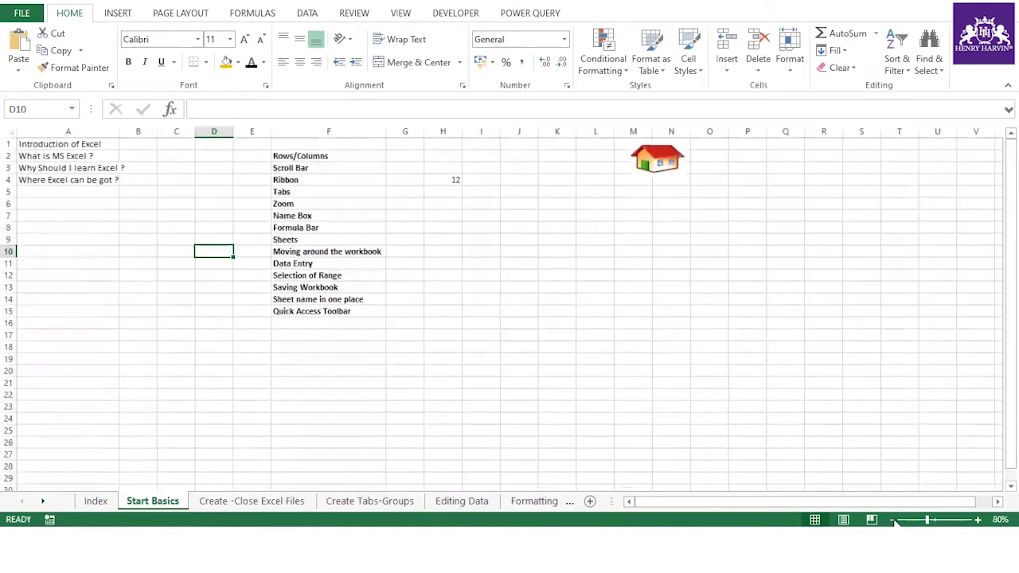
Raise the worksheet zoom to 100%, reduce it to 90% and select the empty cell below the topic list.
click(976, 519)
click(976, 519)
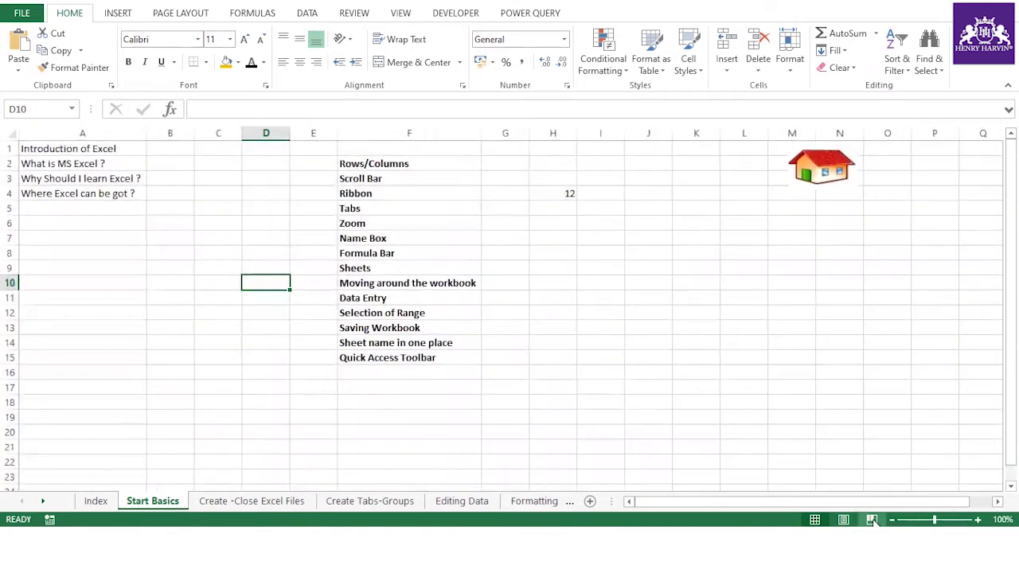
click(892, 520)
click(374, 347)
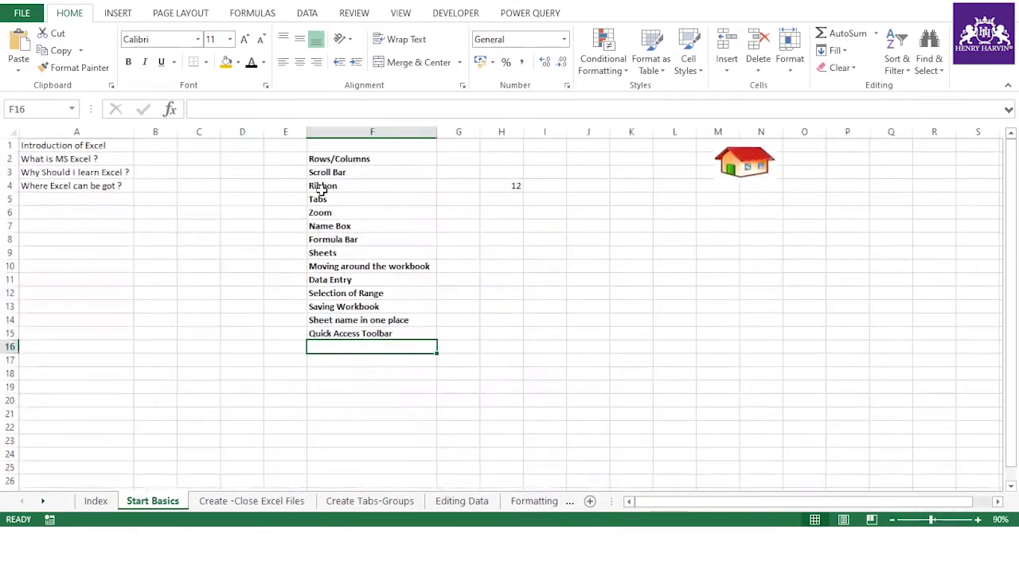
Select the Zoom and Name Box topics in turn, and use the Name Box to jump to cell F13.
click(335, 214)
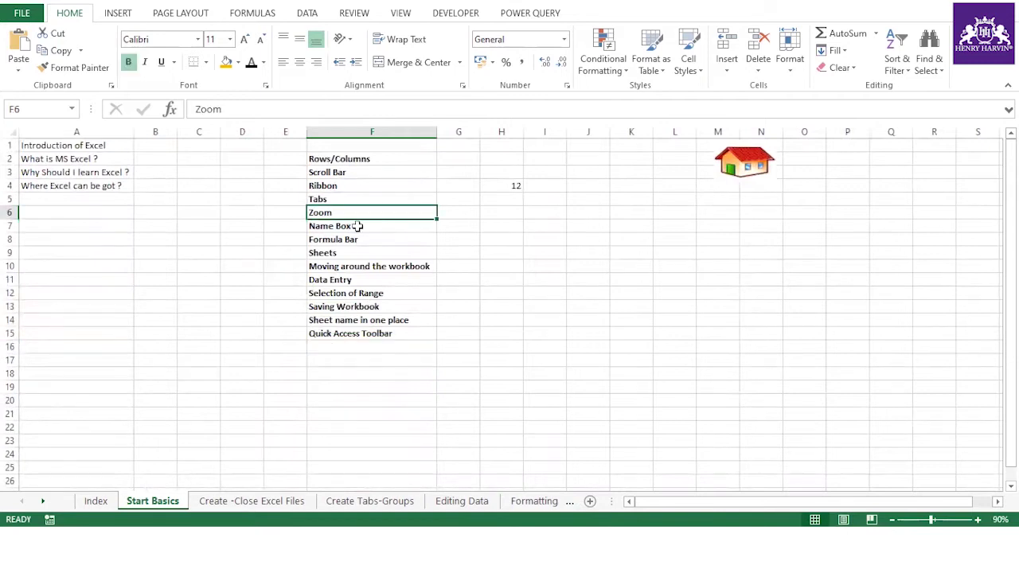
click(357, 227)
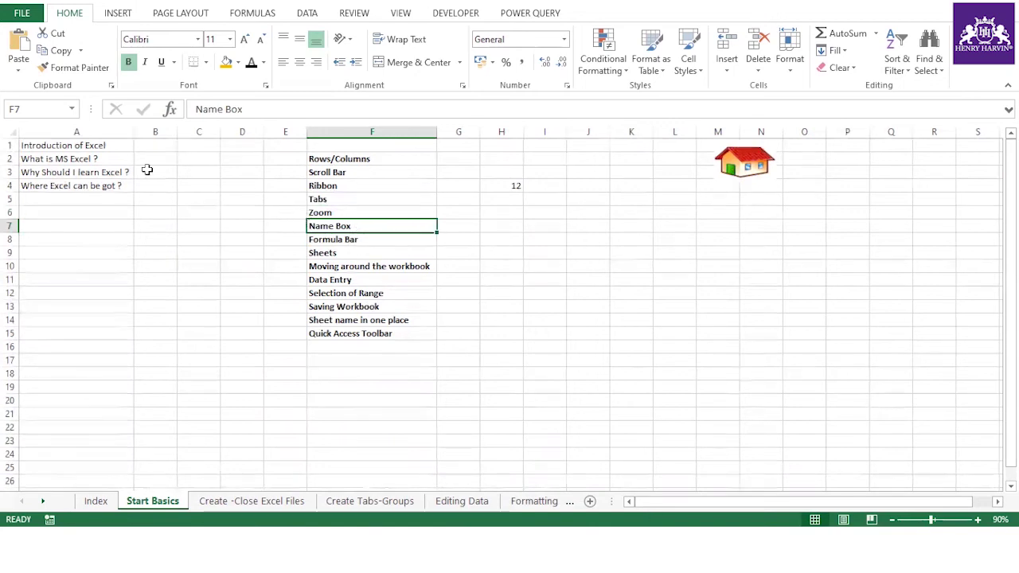
click(50, 110)
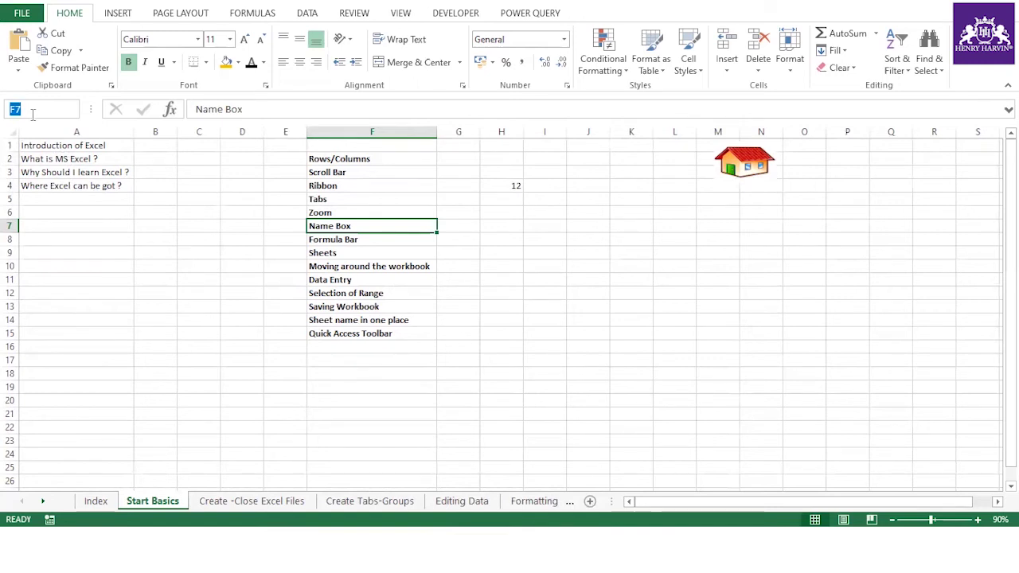
text(F13)
key(Return)
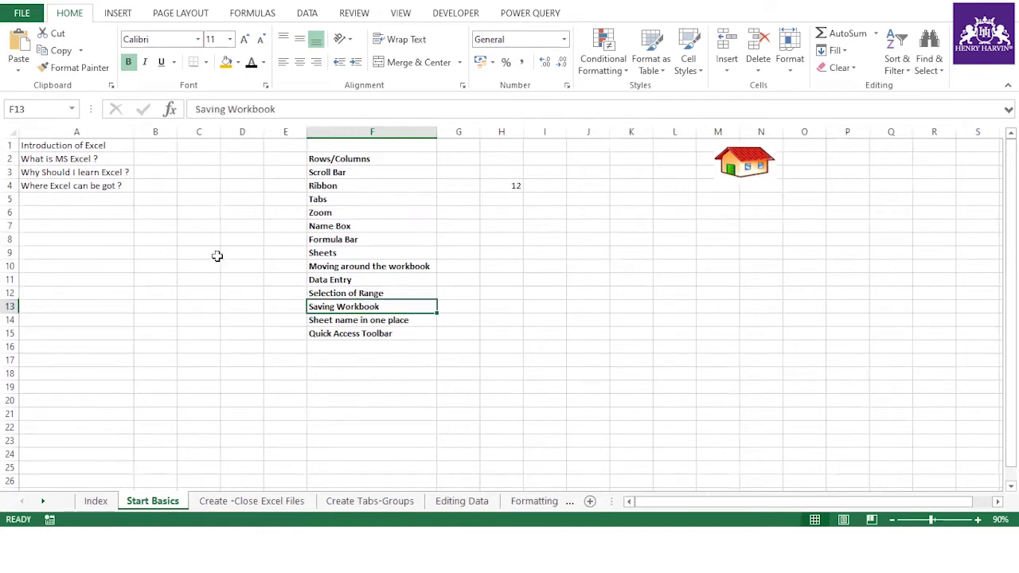
Use the Name Box to jump to cell R20 and highlight its address there.
click(41, 112)
text(r20)
key(Return)
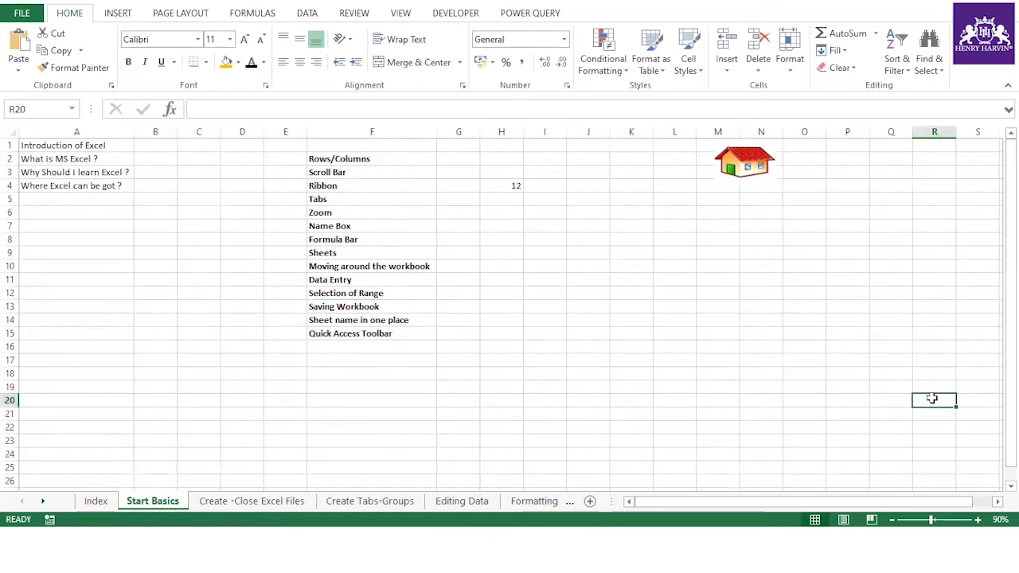
click(44, 109)
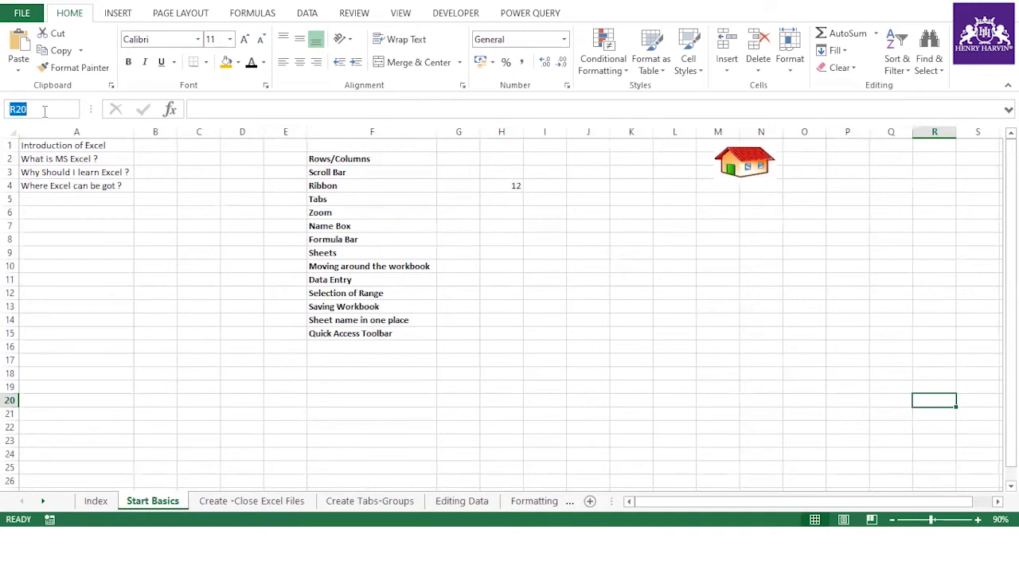
Select the Formula Bar topic in the list and review the Formula Bar slide in PowerPoint.
click(351, 239)
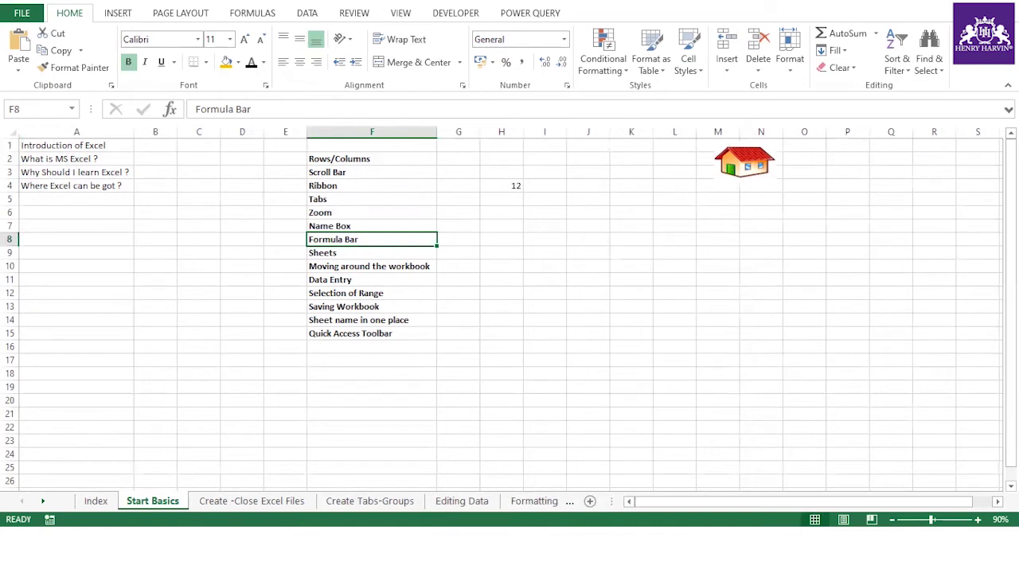
key(alt+Tab)
click(71, 485)
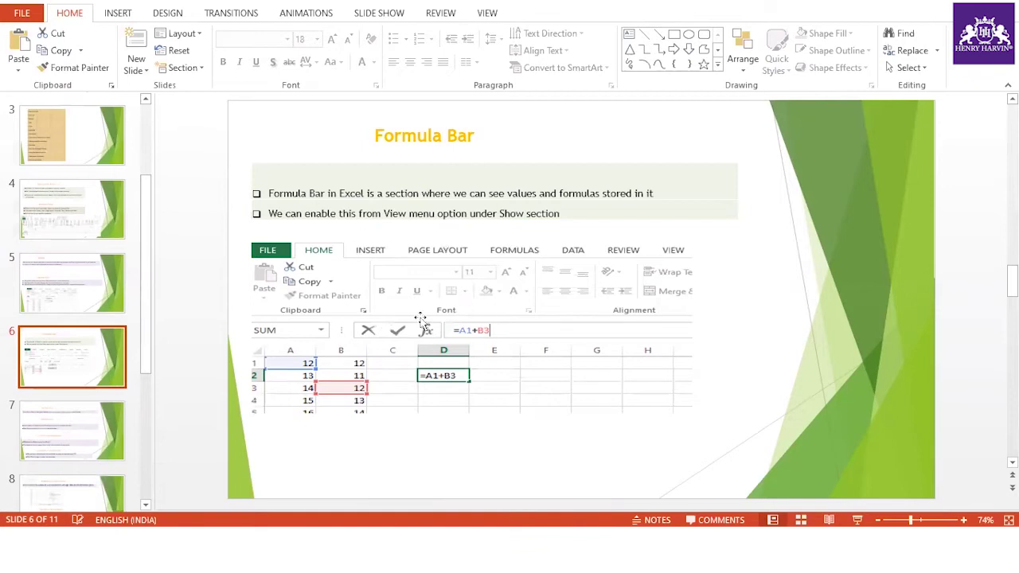
click(392, 194)
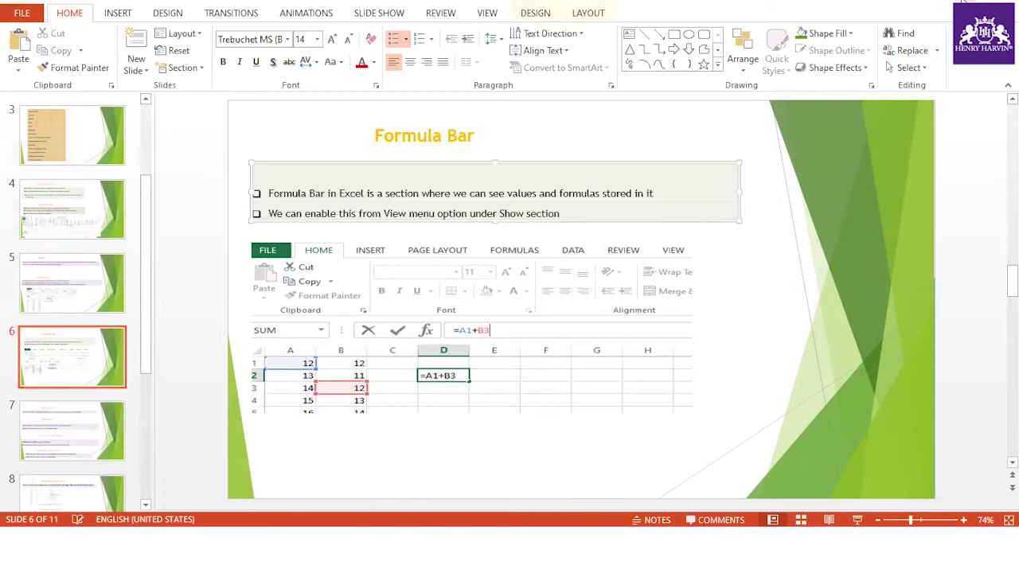
Return to the Excel workbook, expand the formula bar and shrink it back to a single line.
key(alt+Tab)
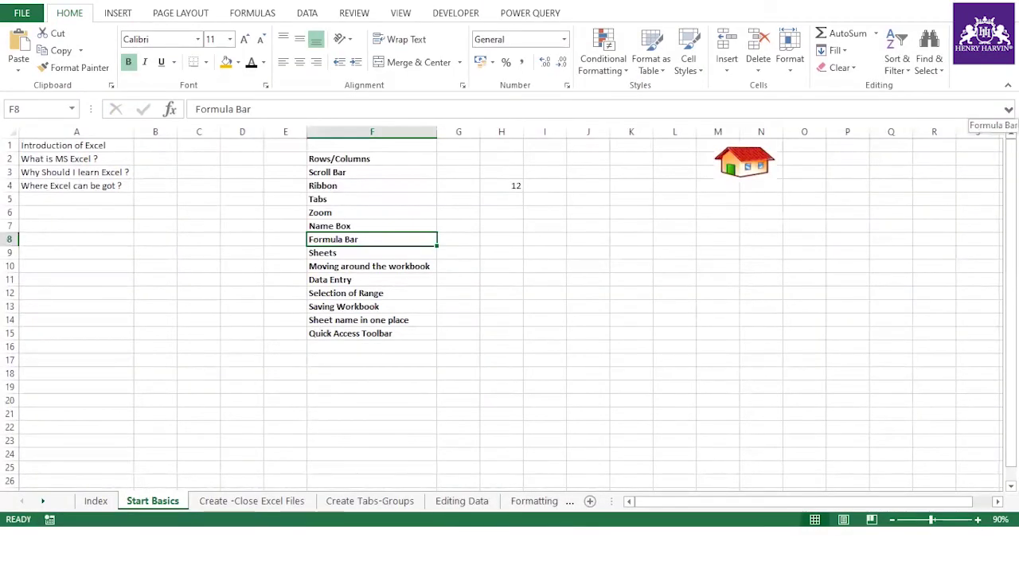
click(1009, 109)
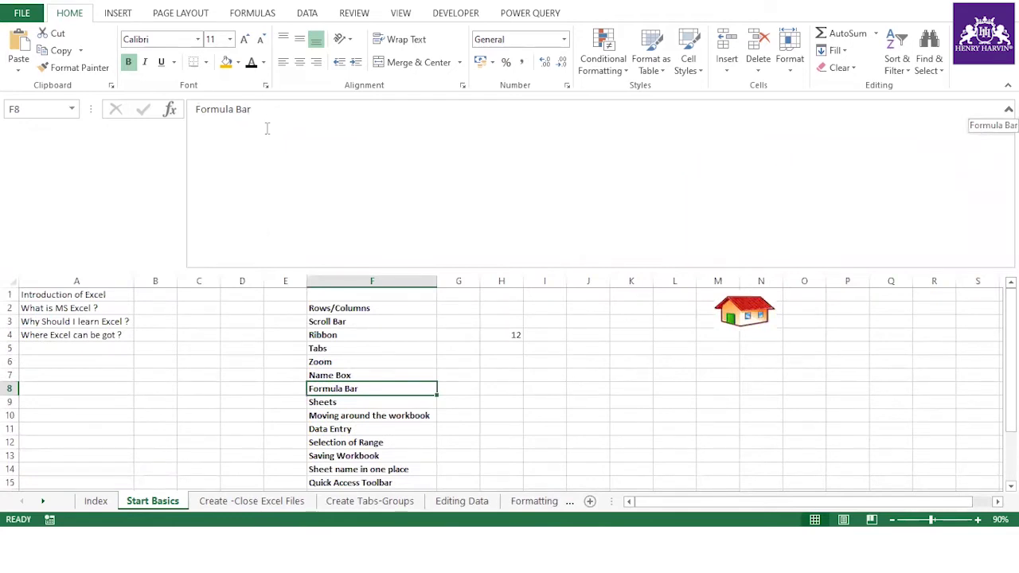
drag(292, 271, 292, 124)
Turn off the display of the formula bar in the worksheet view options.
click(400, 14)
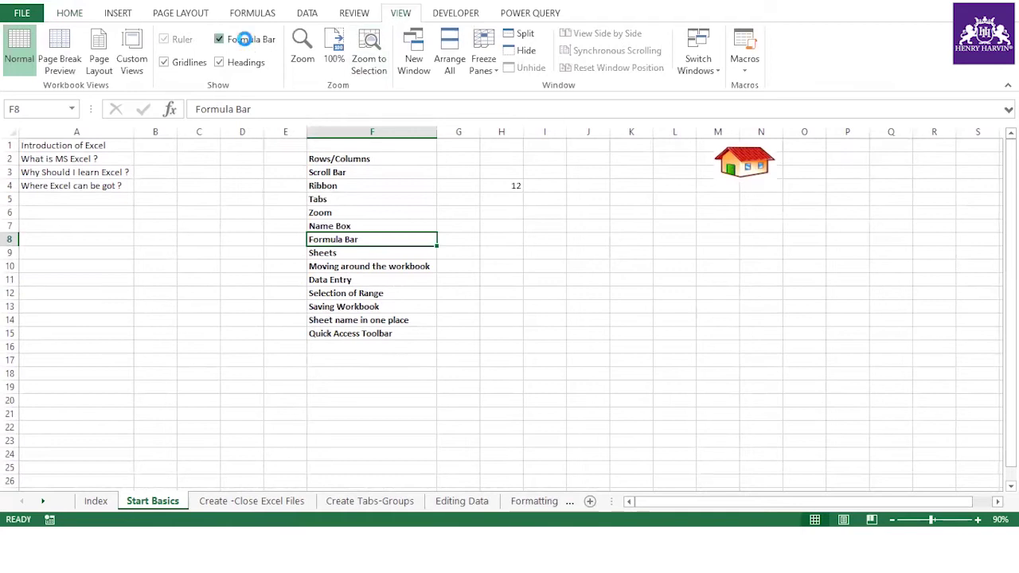
click(239, 39)
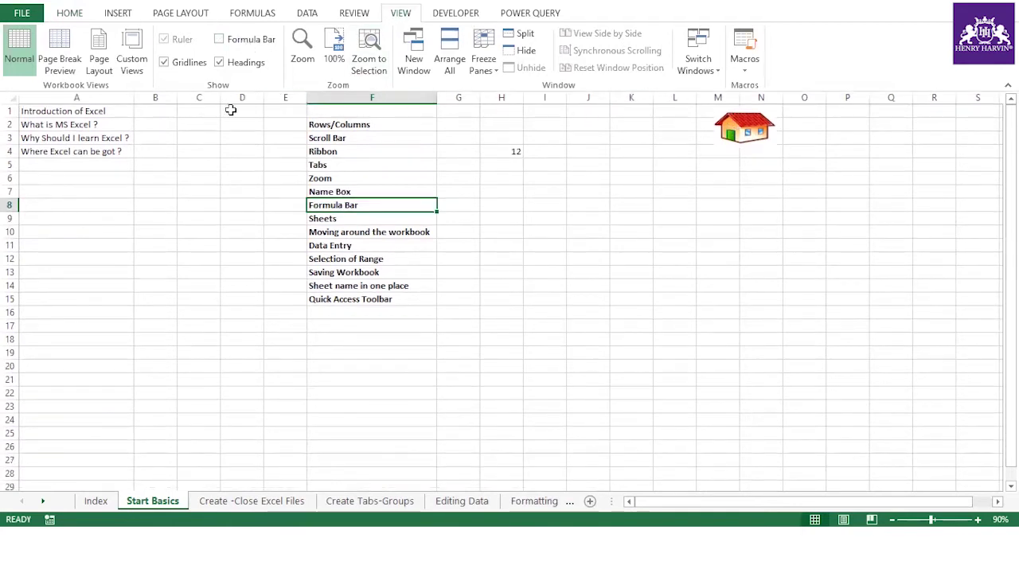
Turn the formula bar display back on and enter the formula =H4*2 in cell I9.
click(260, 44)
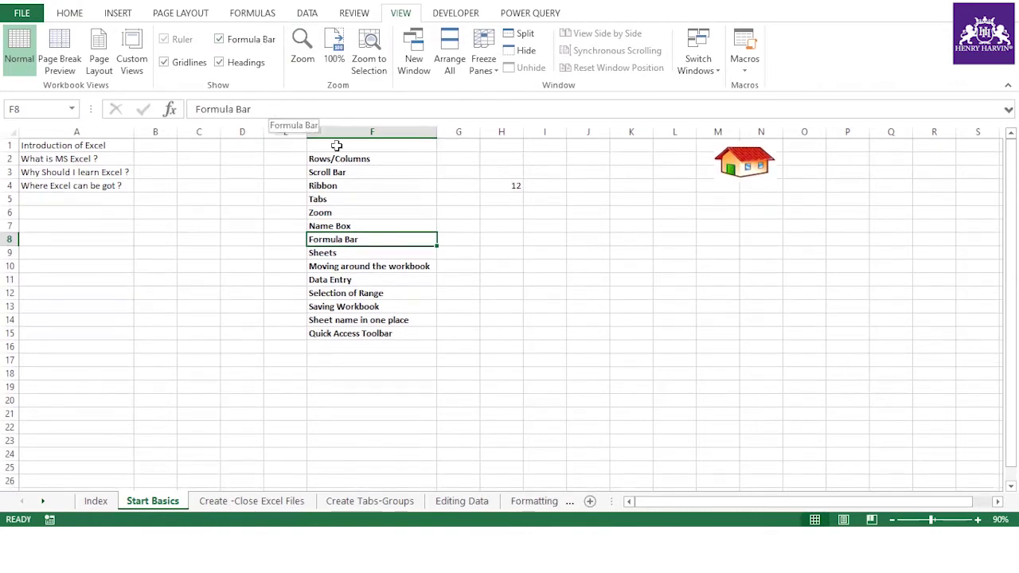
click(503, 251)
key(Right)
text(=)
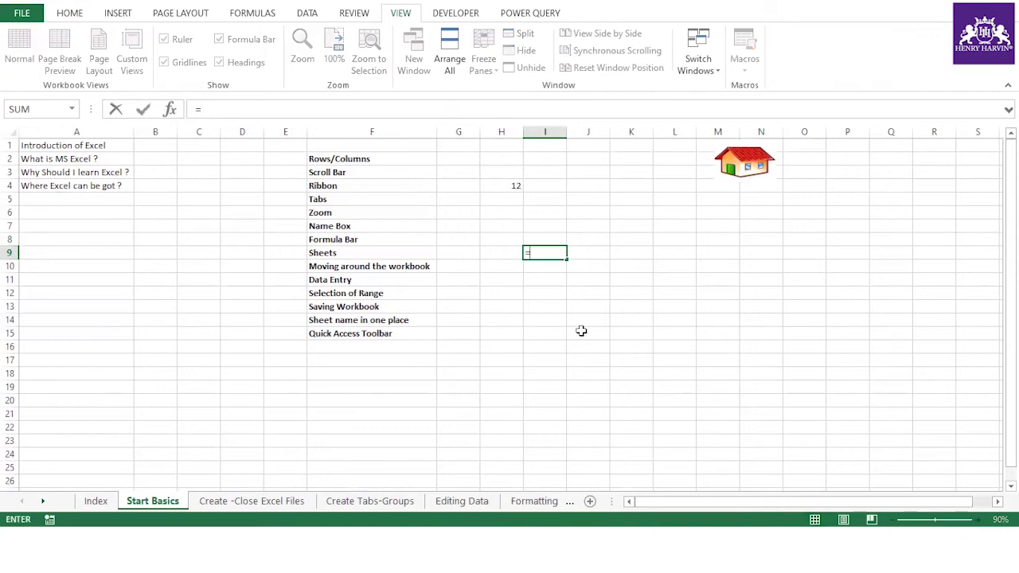
click(517, 186)
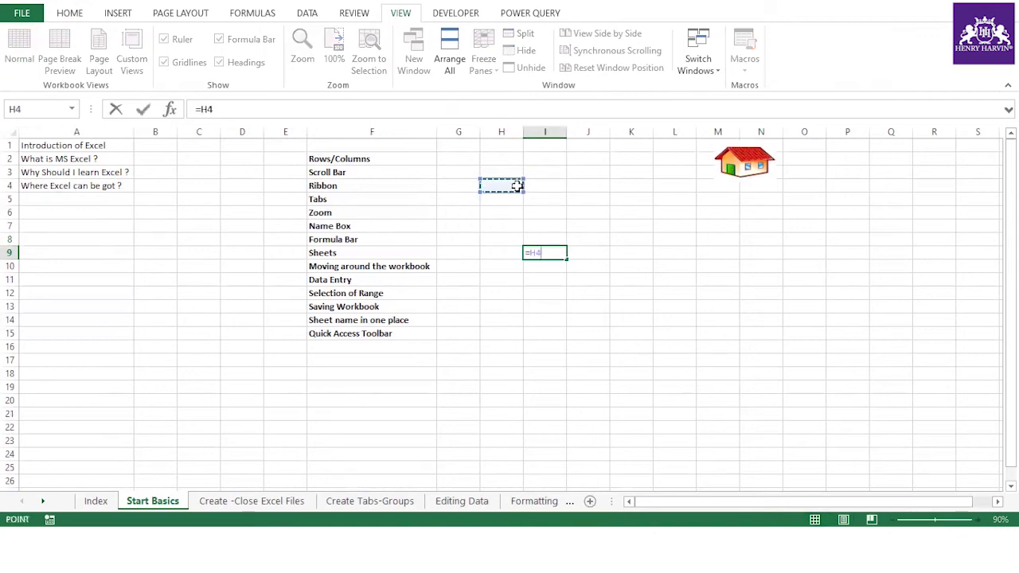
text(*)
key(Return)
Show the formula of cell I9 in the expanded formula bar, then collapse the bar to a single line.
click(559, 252)
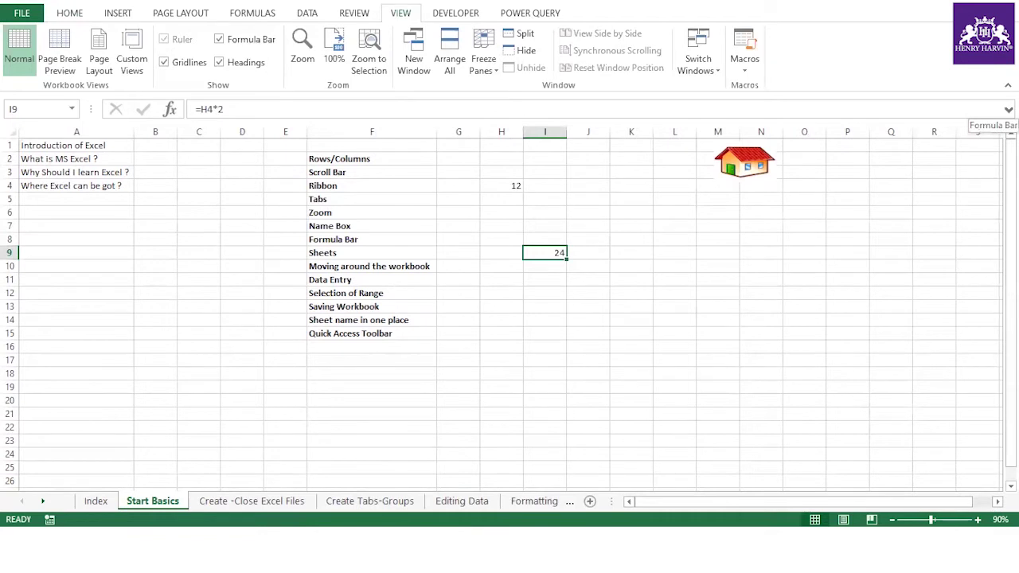
click(1008, 109)
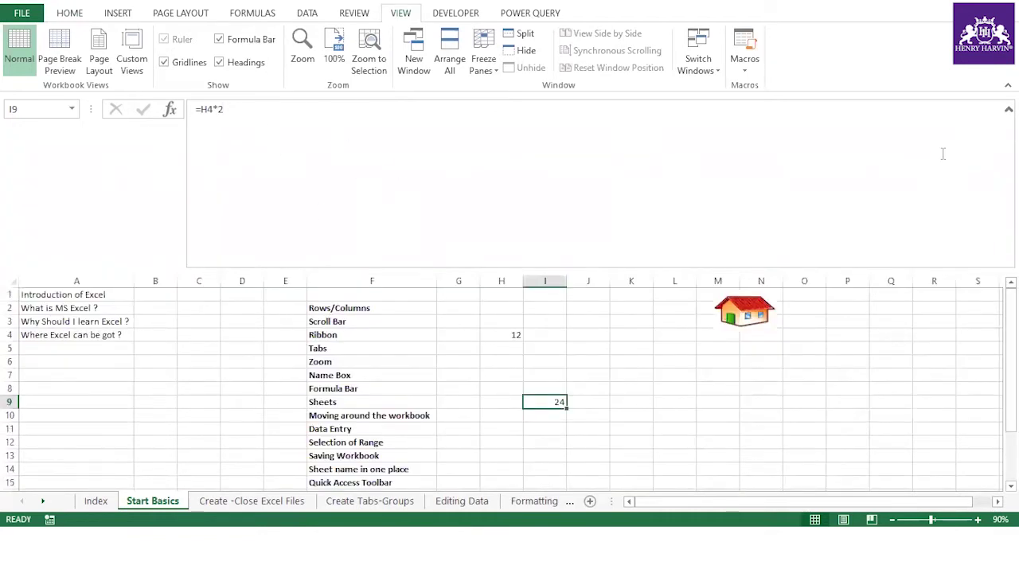
click(1008, 261)
click(474, 280)
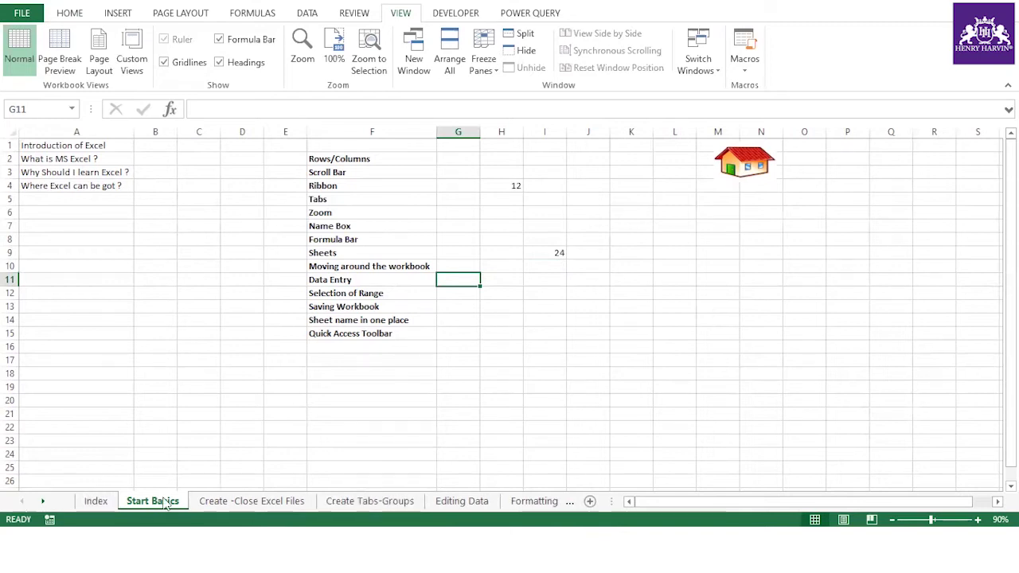
Scroll forward through the worksheet names until the last one, Workbooks vs Worksheets, is in view.
click(44, 502)
click(44, 502)
click(44, 502)
click(44, 502)
click(44, 501)
click(44, 502)
click(44, 501)
click(44, 502)
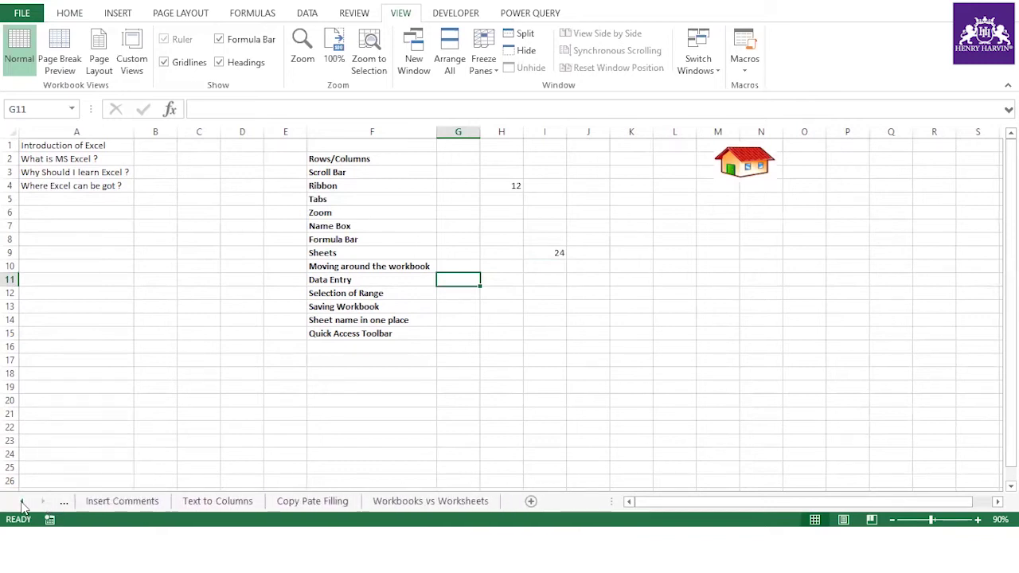
Scroll the worksheet names back until the first one, Index, is in view.
click(21, 501)
click(22, 501)
click(22, 502)
click(22, 502)
click(21, 502)
click(22, 503)
click(22, 504)
click(22, 503)
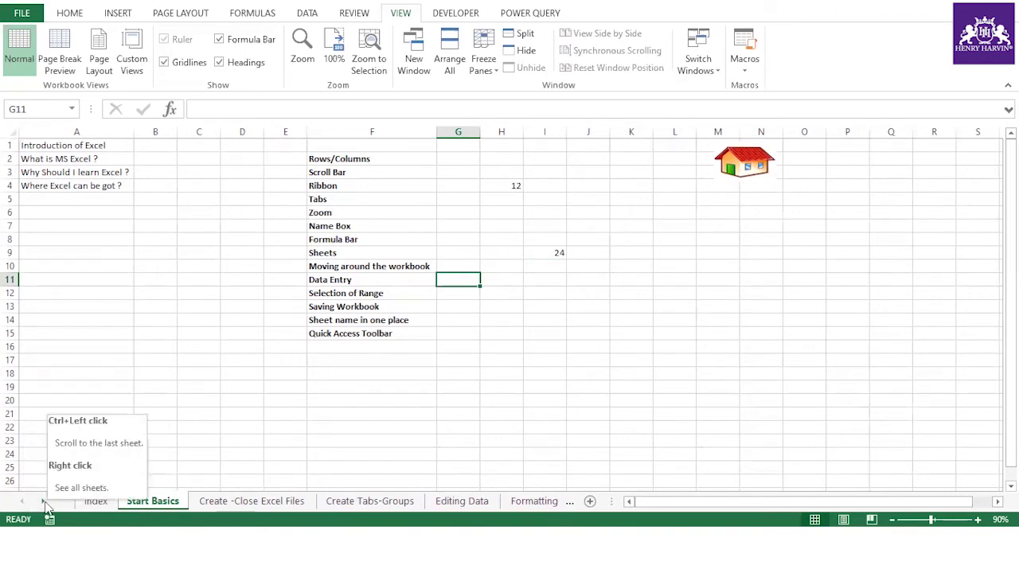
Activate the Workbooks vs Worksheets sheet from the list of all sheets, then return to the Index sheet with the house picture.
right_click(44, 504)
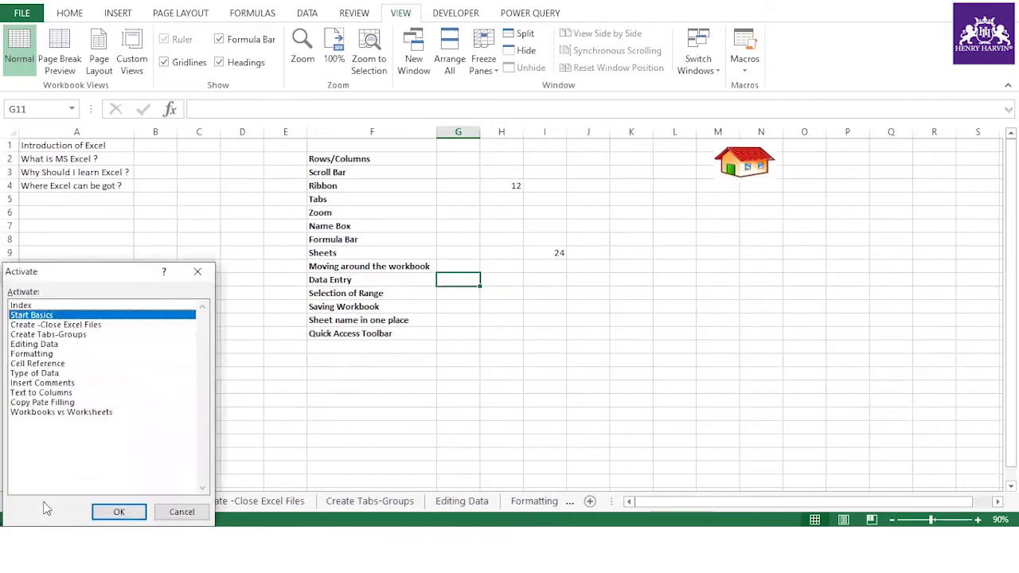
click(46, 413)
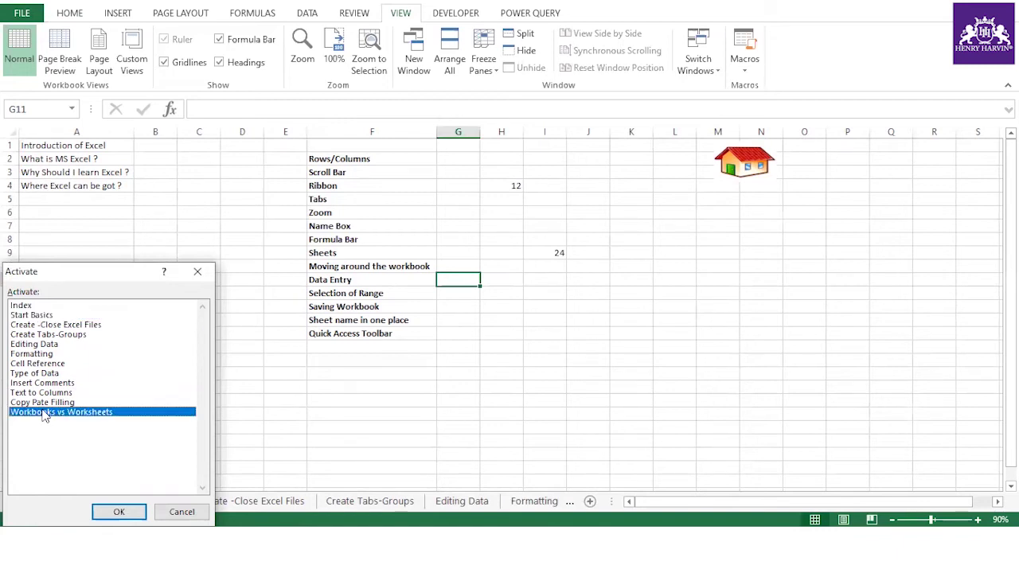
click(118, 513)
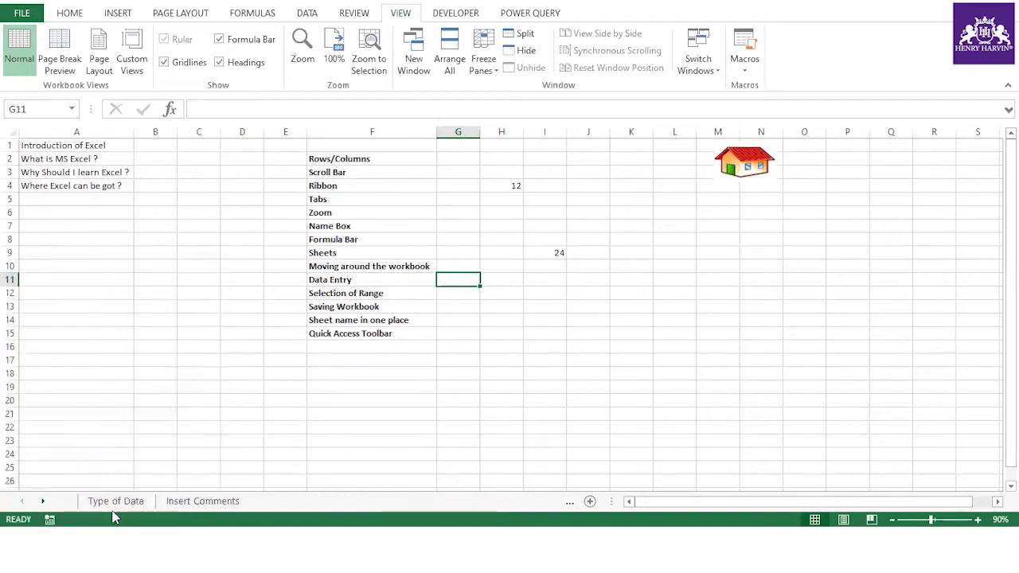
click(682, 164)
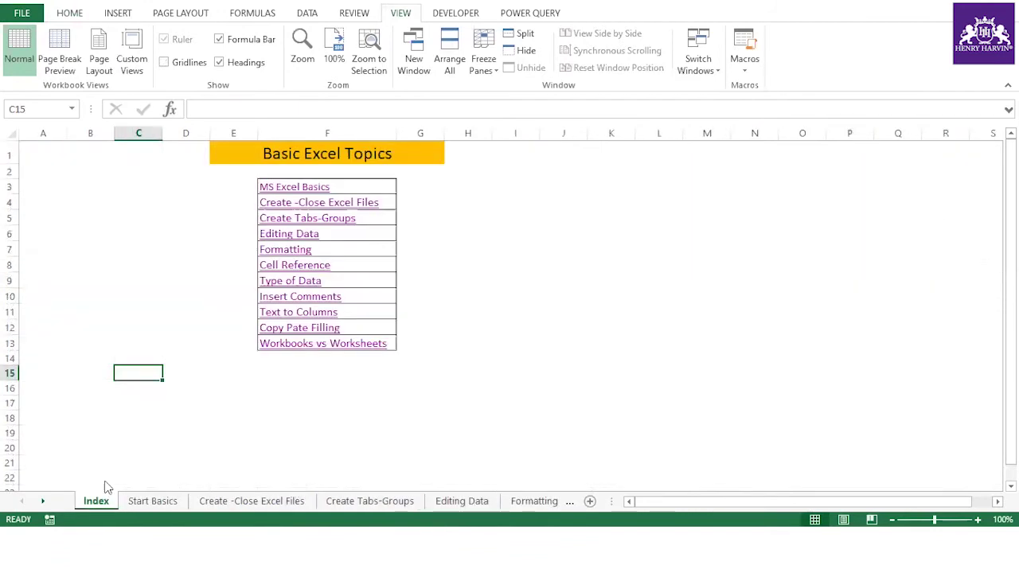
Activate the Editing Data sheet from the list of all sheets, then follow its house picture back to Index.
right_click(33, 502)
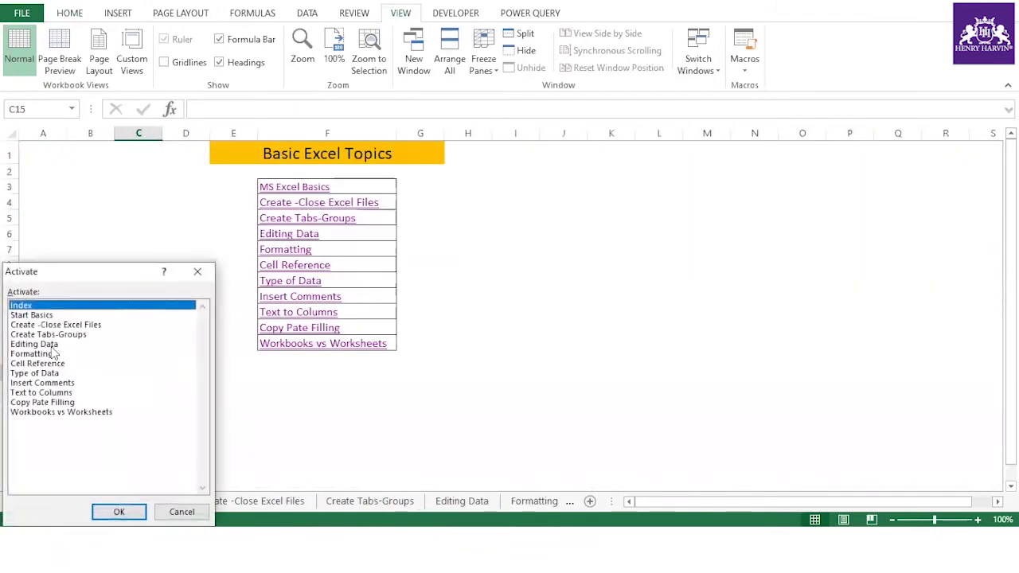
click(51, 345)
double_click(51, 346)
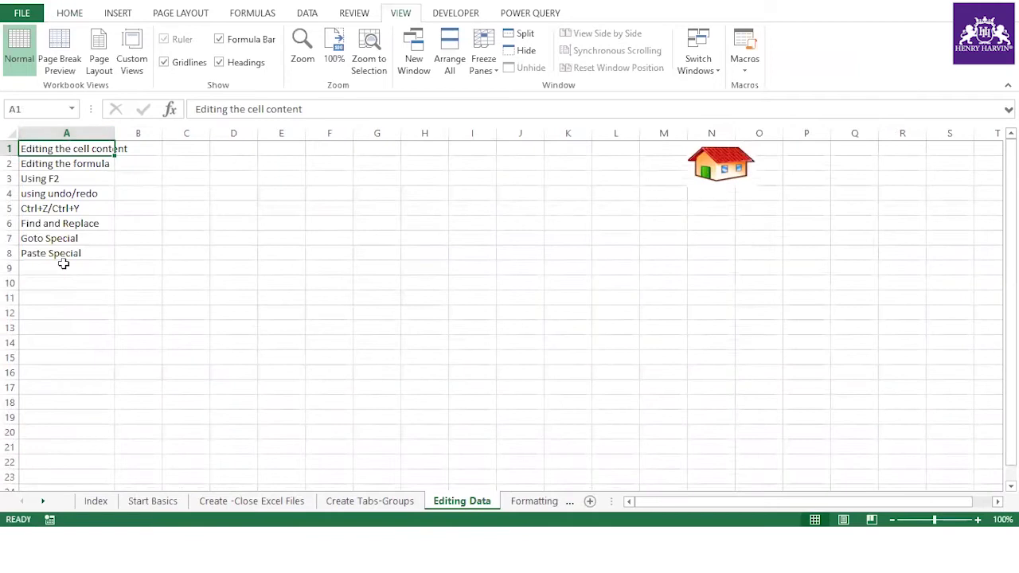
click(722, 171)
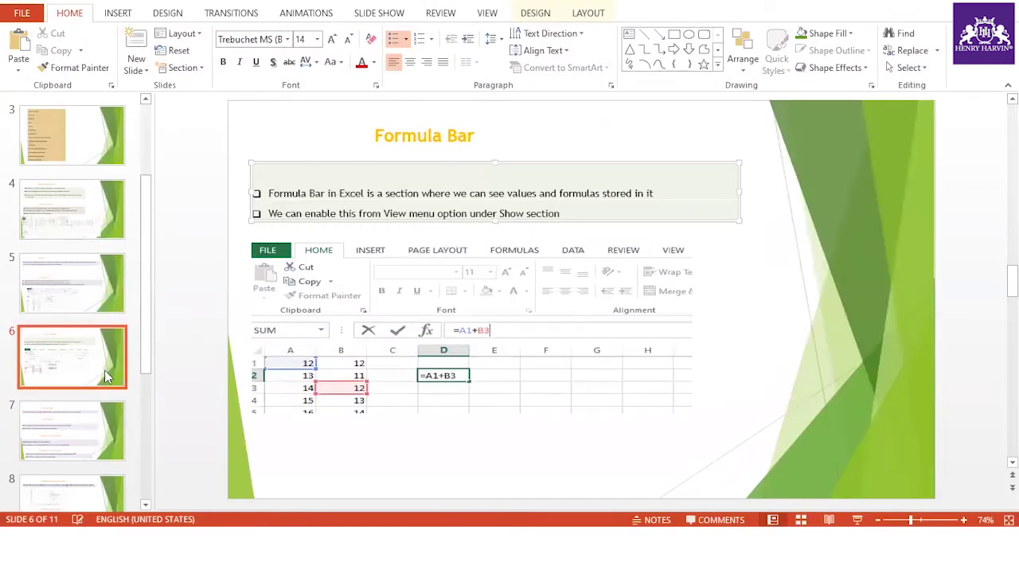
Switch to PowerPoint, review slide 7 on the Scroll Bar topic and return to the Excel workbook.
click(75, 430)
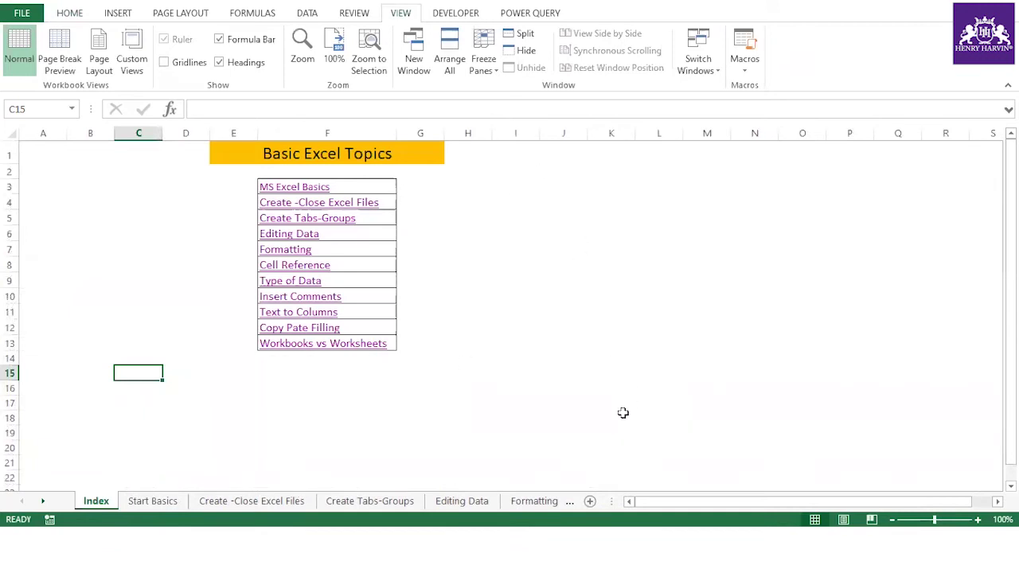
mouse_move(657, 501)
mouse_down()
mouse_move(802, 513)
mouse_move(658, 514)
mouse_up()
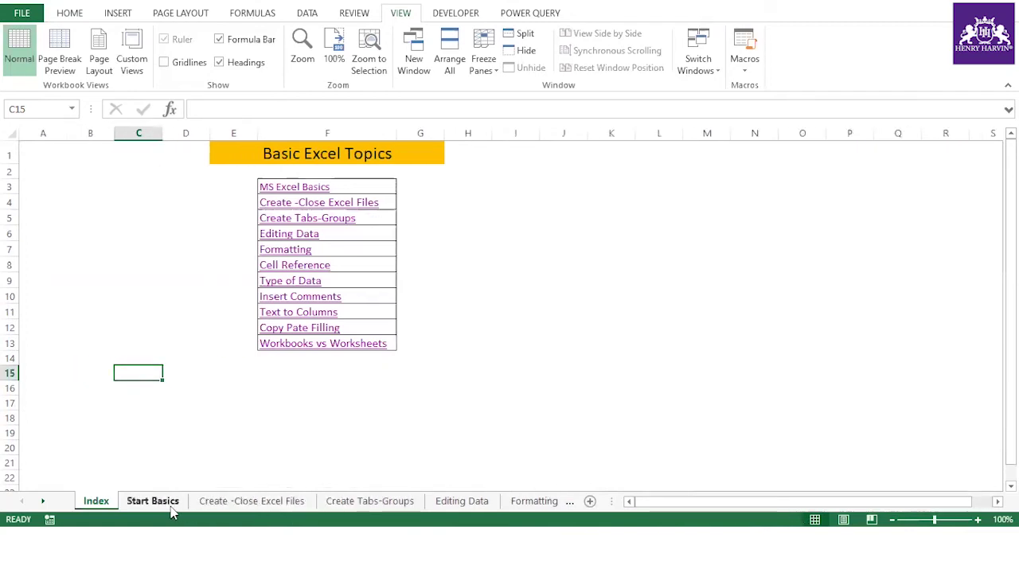
Open the Start Basics sheet and enter the sample text kjkjekjre in cell V10.
click(152, 501)
click(677, 362)
click(804, 266)
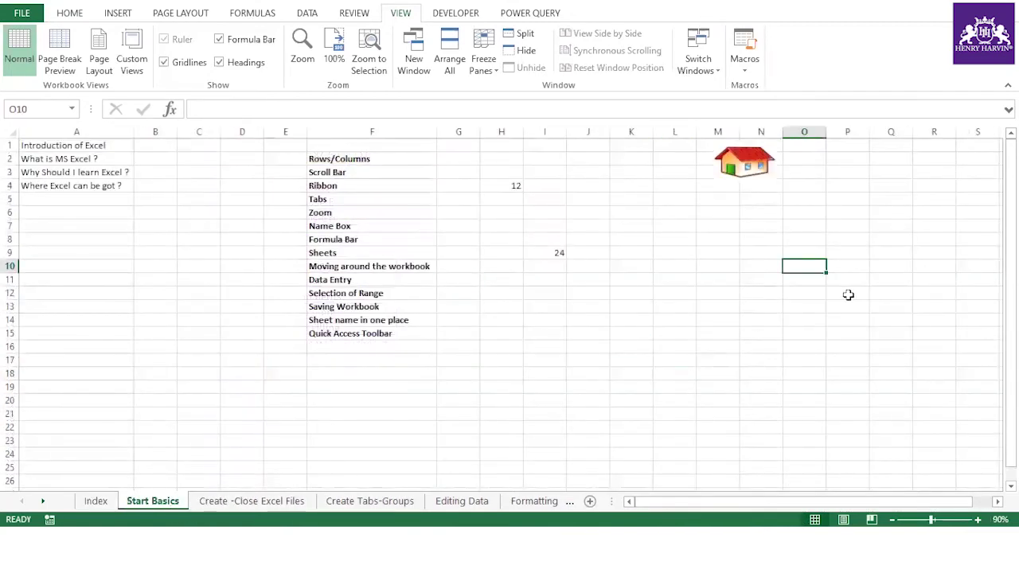
key(Right)
key(Right)
key(Right)
key(Right)
key(Right)
key(Right)
key(Right)
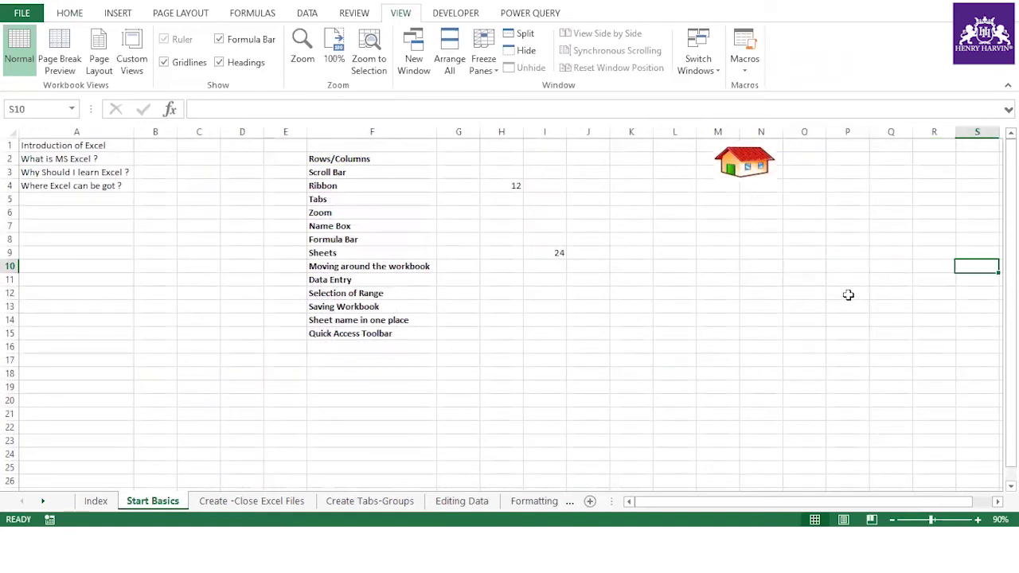
text(kjkjekjre)
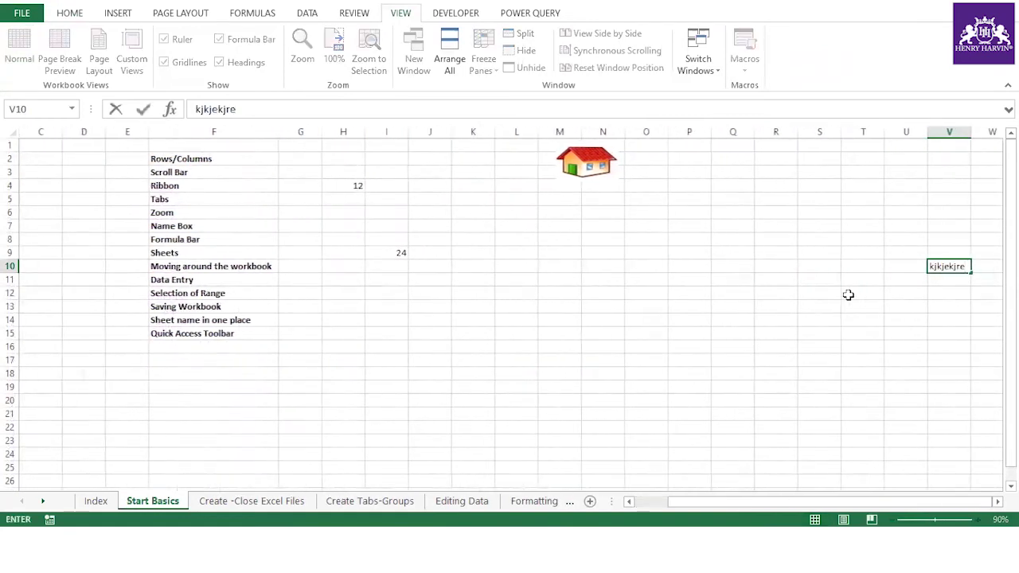
Enter the sample text kkfkjr in cell Y10.
key(Right)
key(Right)
key(Right)
text(kkfkjr)
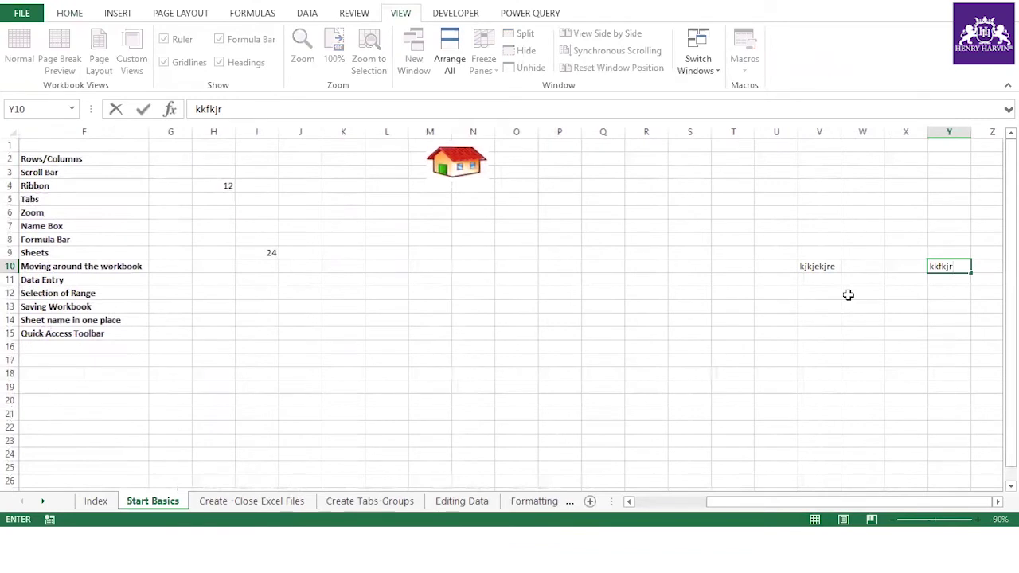
click(805, 375)
Extend the selection from Y6 to the sheet's last column and enter the sample text kjrtkkrt in cell XEQ12.
drag(759, 511, 828, 509)
click(966, 211)
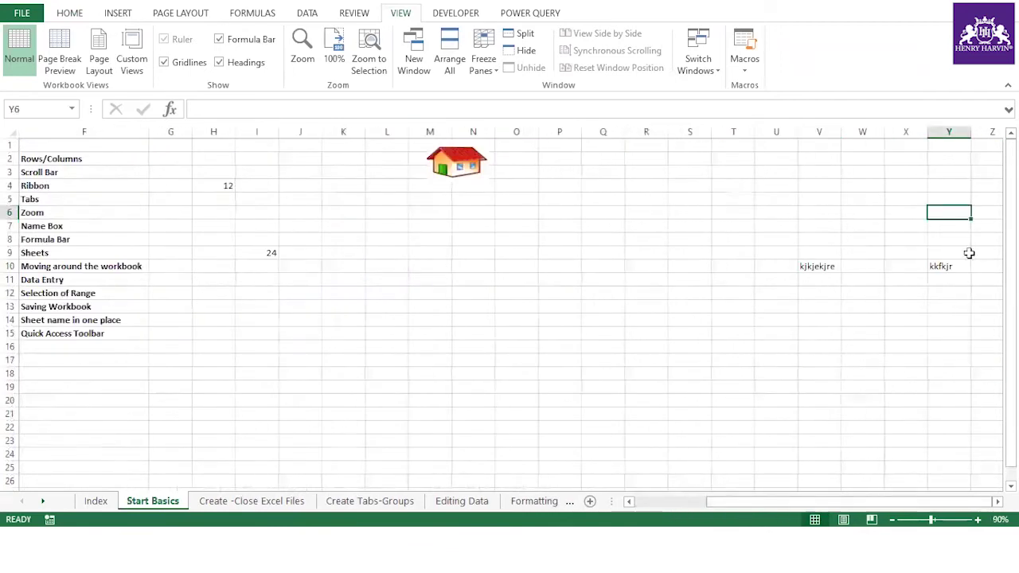
key(ctrl+shift+Right)
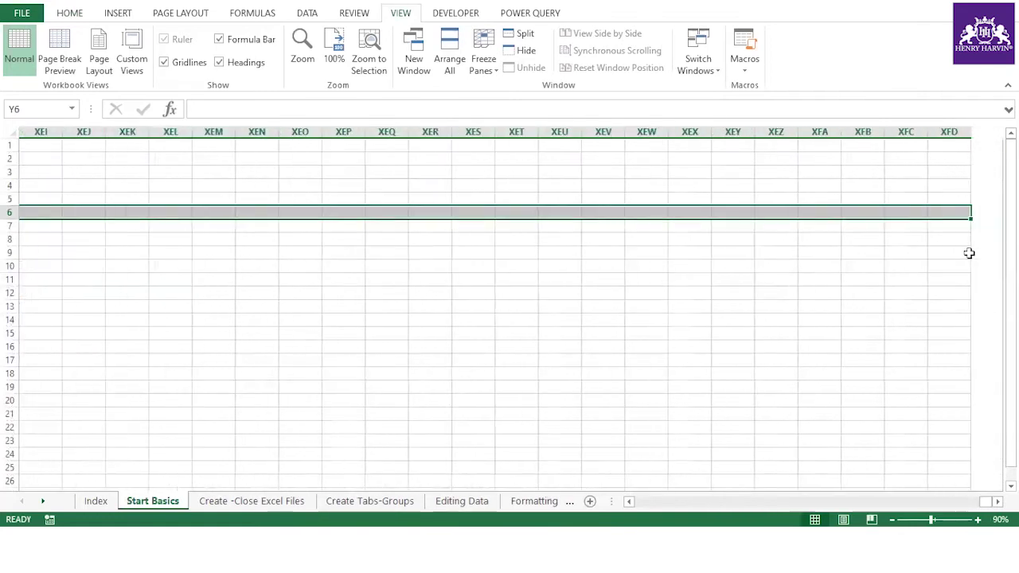
click(401, 288)
text(kjrtkkrt)
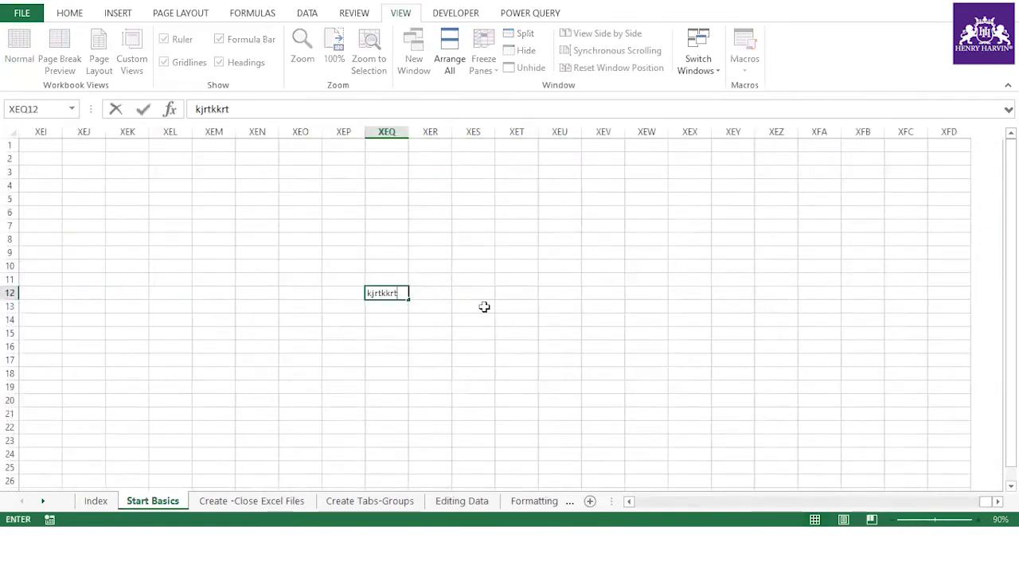
click(560, 371)
Find the sample text in cell XEQ12 with the horizontal scroll bar and delete it.
drag(990, 503, 1010, 509)
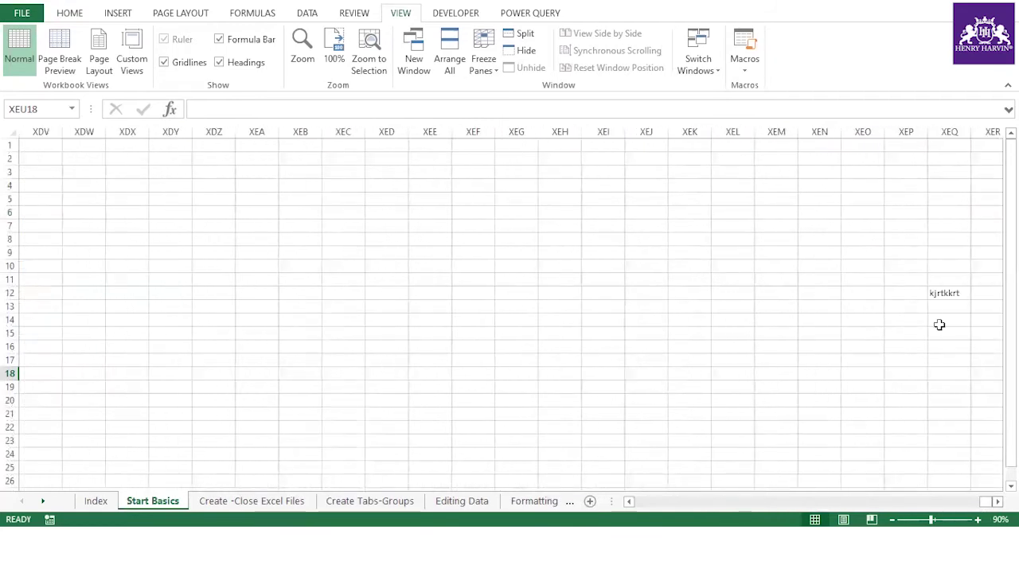
click(943, 293)
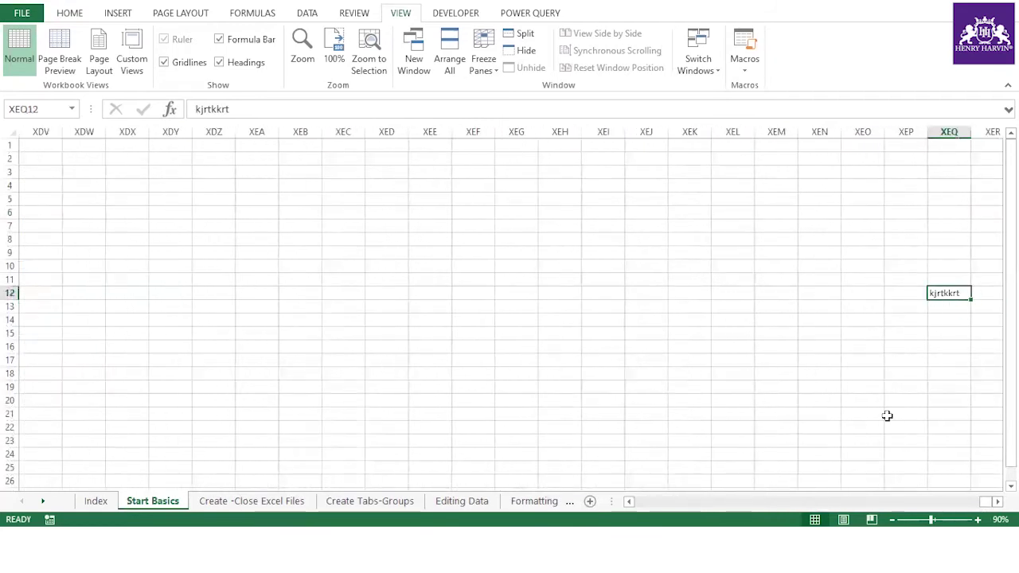
key(Delete)
click(952, 323)
Enter the sample text sderrt in cell XDW71 and yuyu in cell XED74.
click(820, 384)
scroll(84, 392, down, 1)
scroll(85, 392, down, 17)
click(84, 400)
text(sderrt)
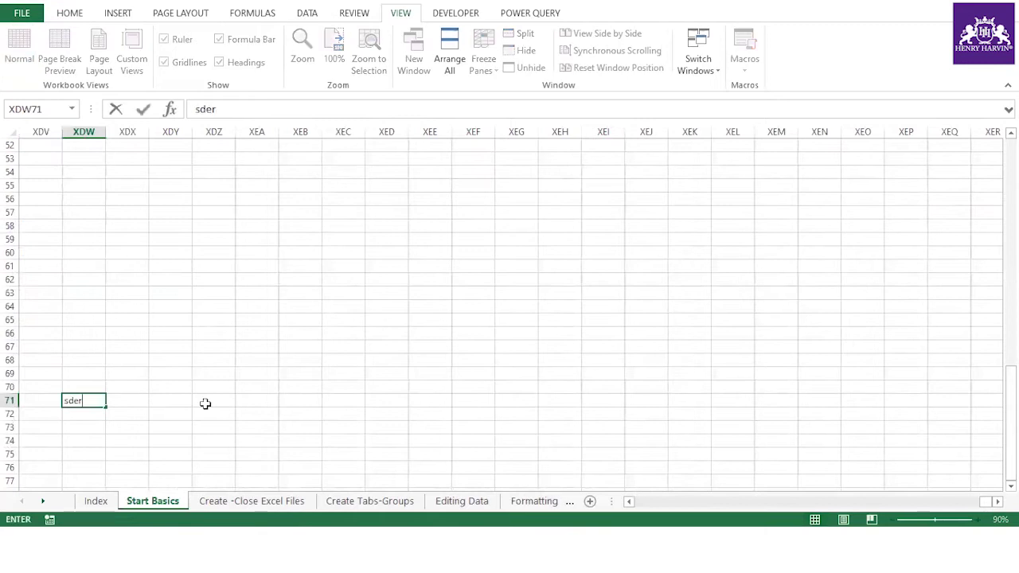
click(387, 440)
text(yuyu)
click(520, 370)
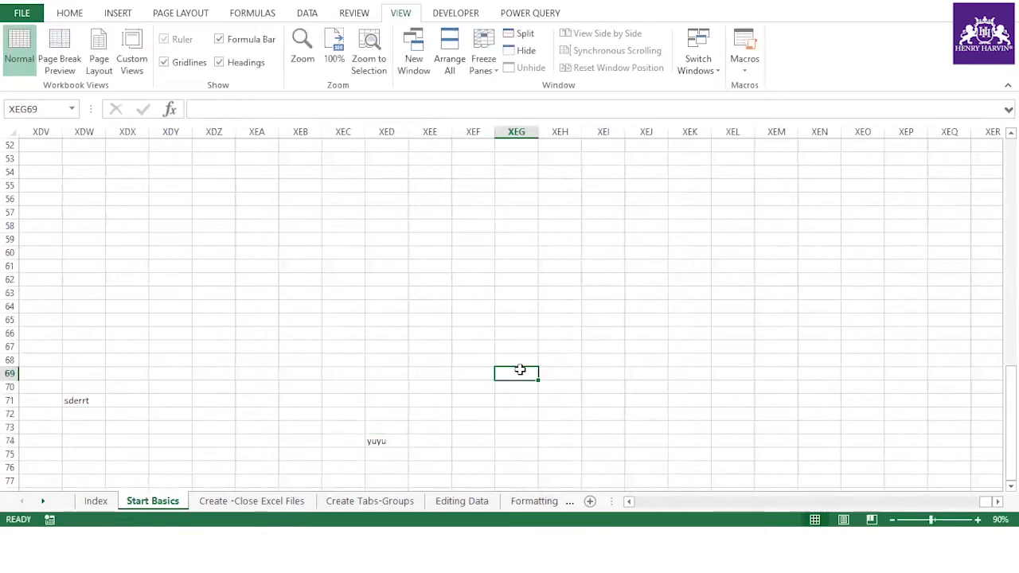
Locate the sample entries in XDW71 and XED74 with the vertical scroll bar, select the range around them and clear it.
drag(1011, 422, 1010, 391)
scroll(405, 417, down, 4)
click(401, 319)
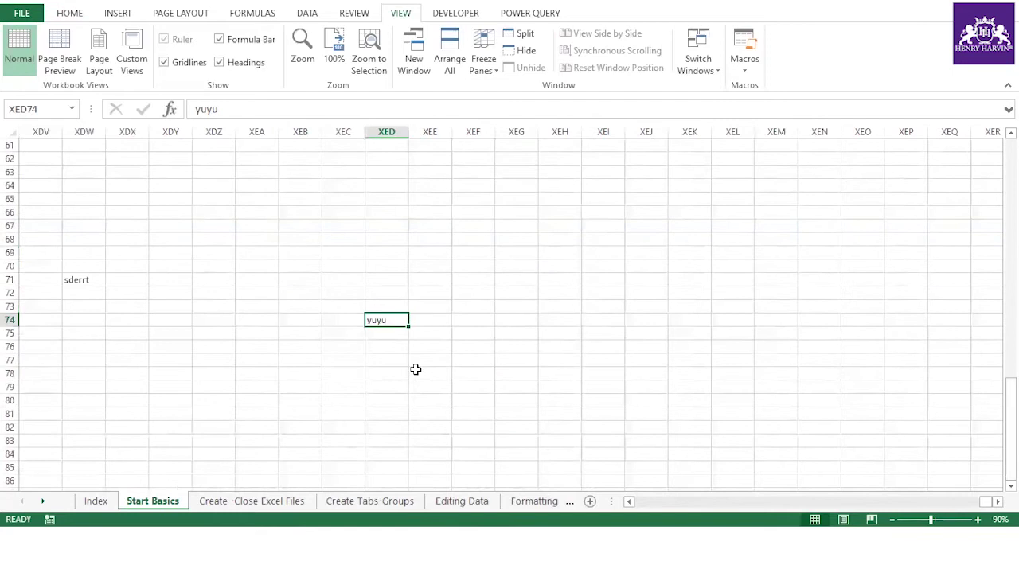
drag(76, 266, 404, 323)
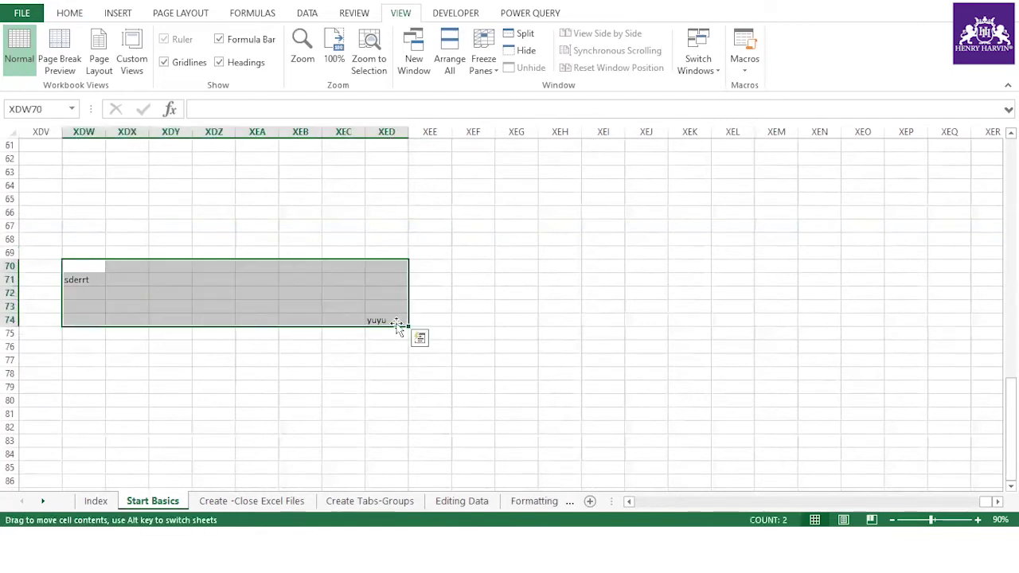
click(392, 320)
drag(83, 266, 461, 348)
key(Delete)
click(344, 388)
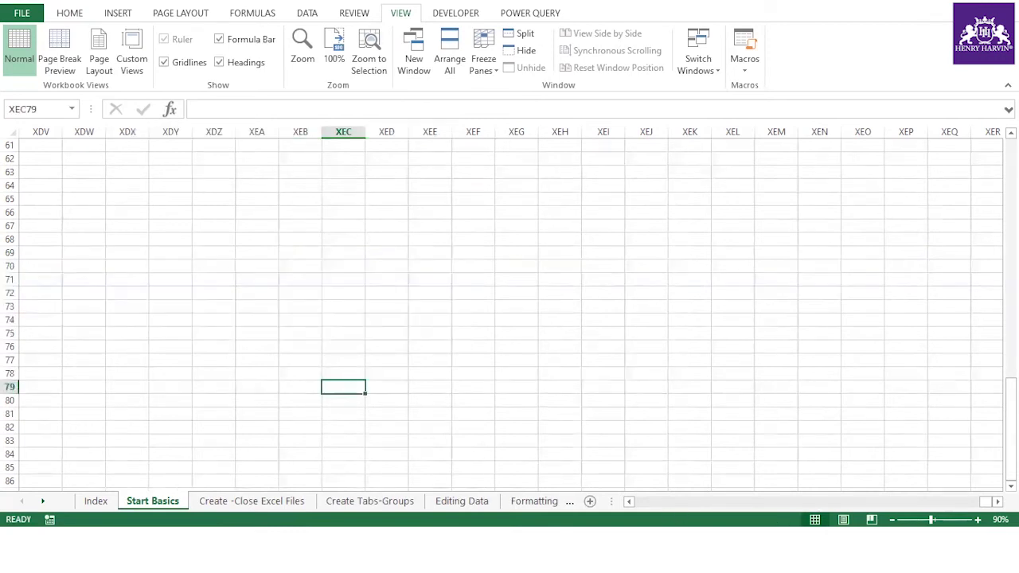
Switch to PowerPoint and review the Worksheet and Select a worksheet sections of slide 7.
key(alt+Tab)
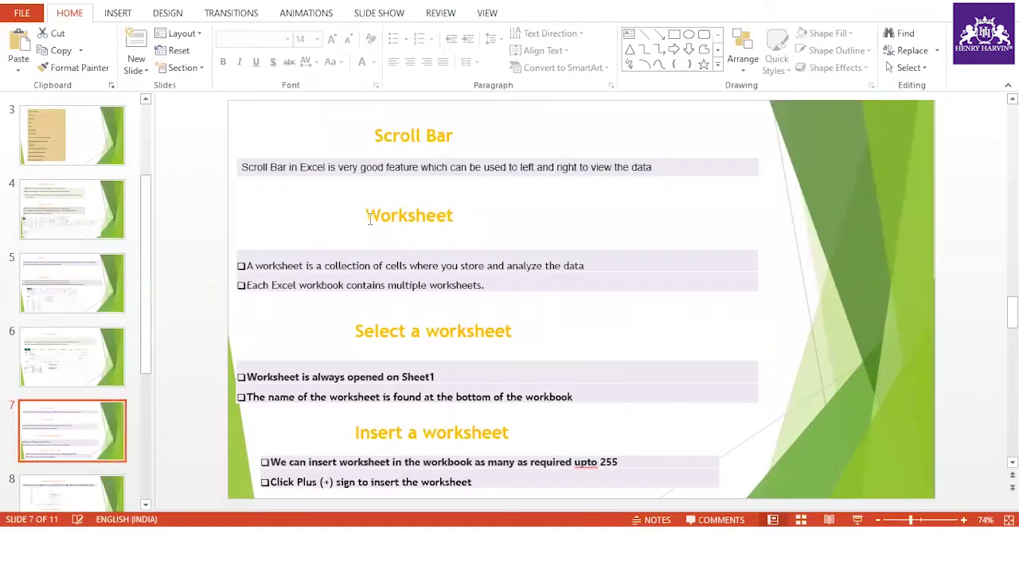
click(369, 221)
click(398, 332)
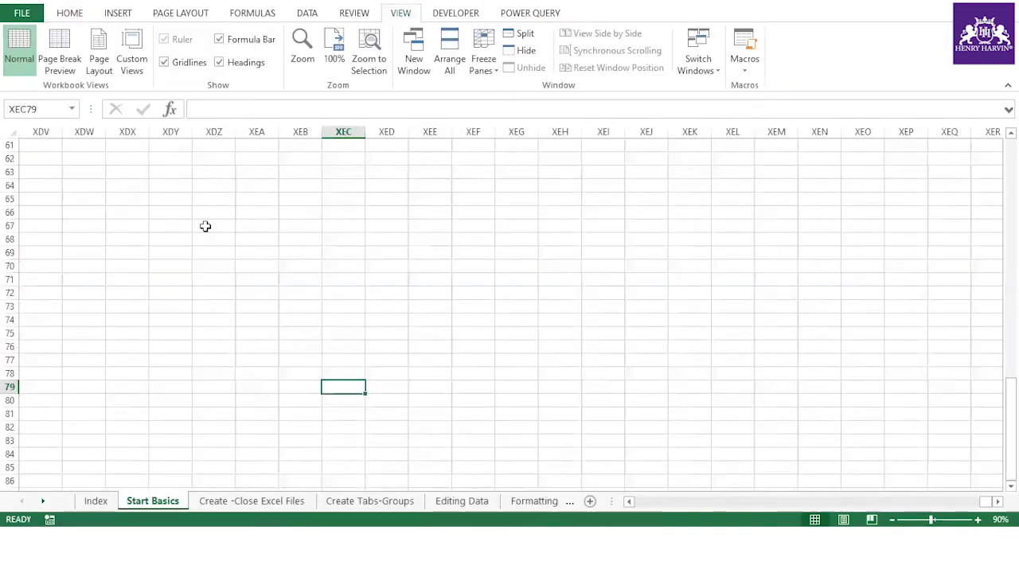
Return to Excel, bring column A back into view, look at the Index sheet and reopen the Start Basics topic list.
click(205, 226)
drag(986, 503, 75, 513)
click(95, 501)
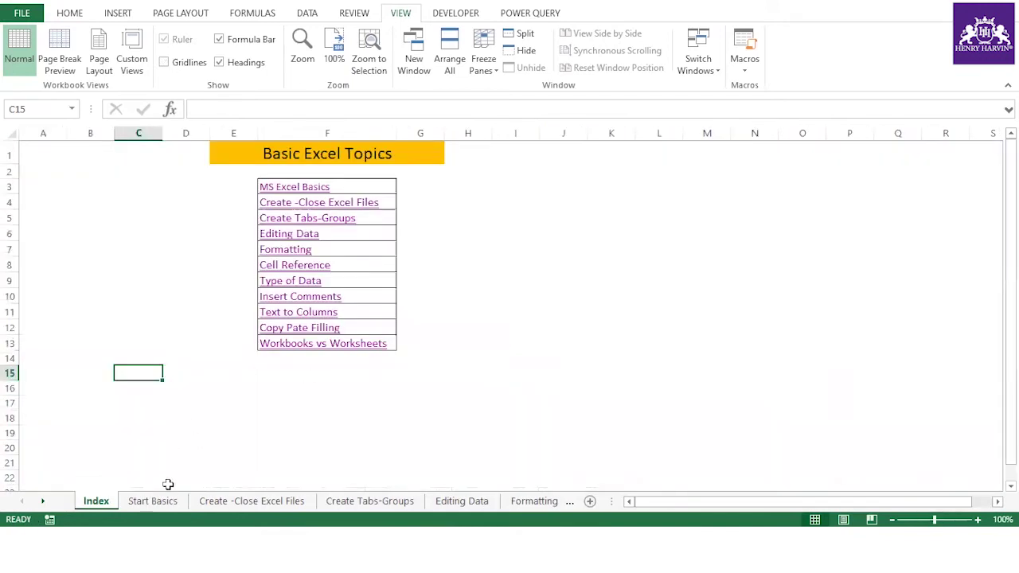
click(155, 500)
scroll(199, 298, up, 17)
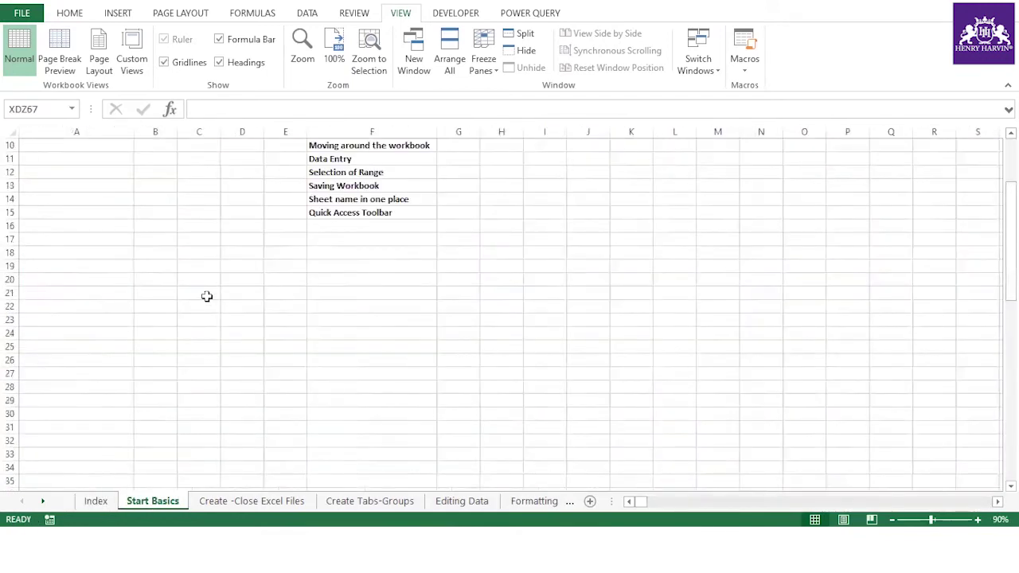
Return to the top of the Start Basics sheet and select rows 1 to 6 one after another.
scroll(206, 297, up, 3)
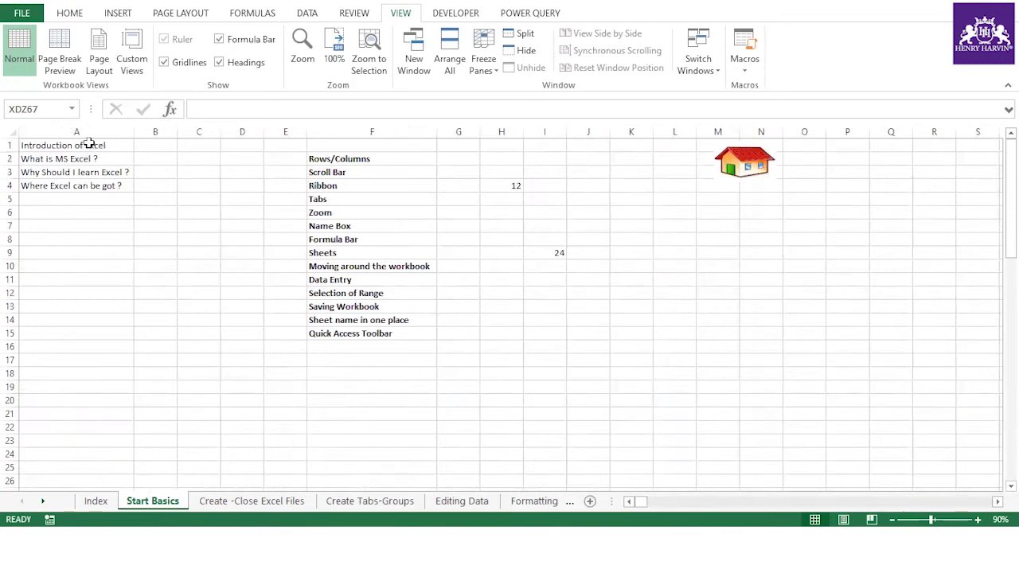
click(9, 145)
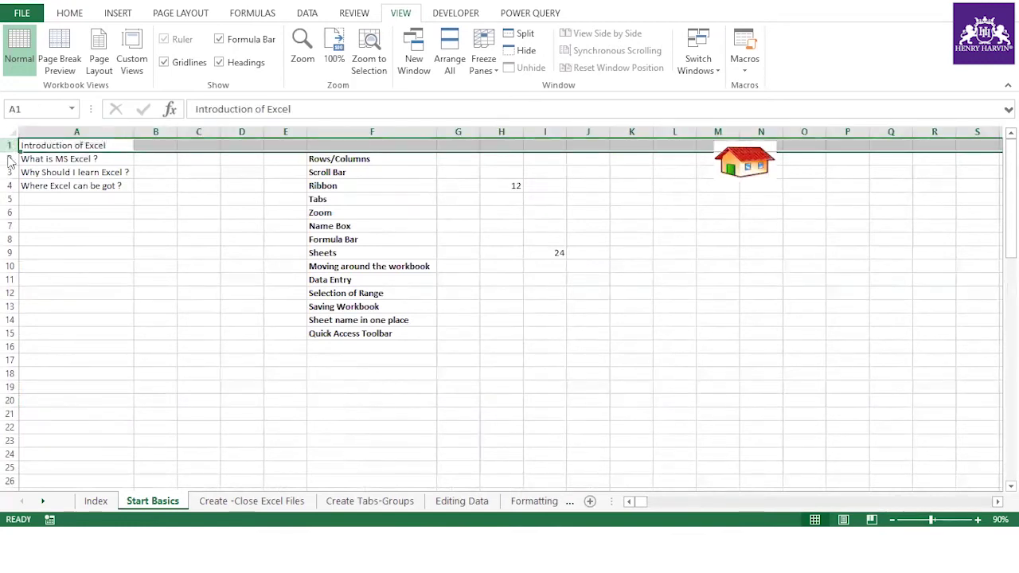
click(10, 159)
click(9, 173)
click(9, 186)
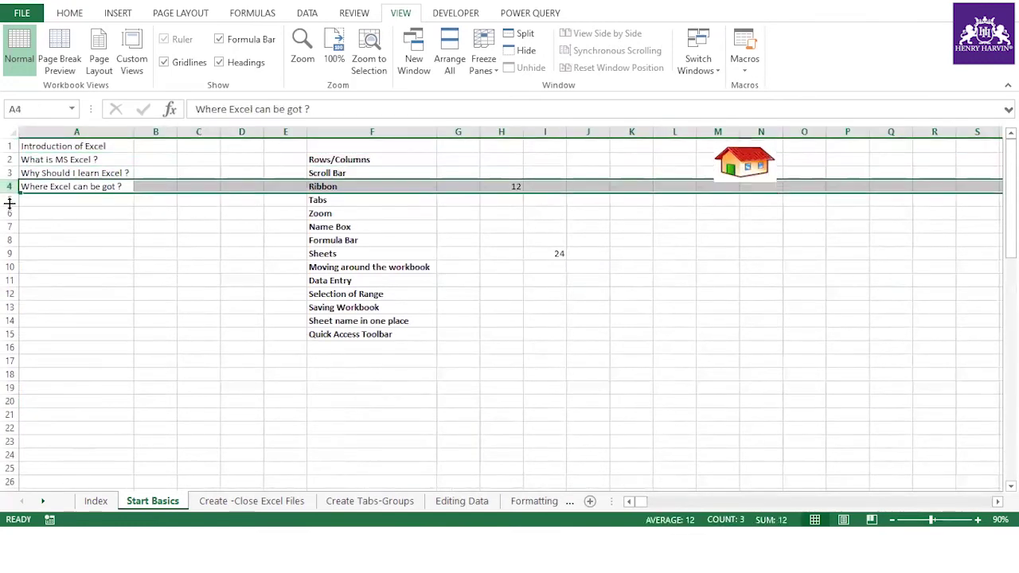
click(9, 200)
click(10, 214)
Select individual columns between A and I one at a time, finishing with cell C7 selected.
click(128, 132)
click(155, 132)
click(199, 132)
click(242, 132)
click(311, 132)
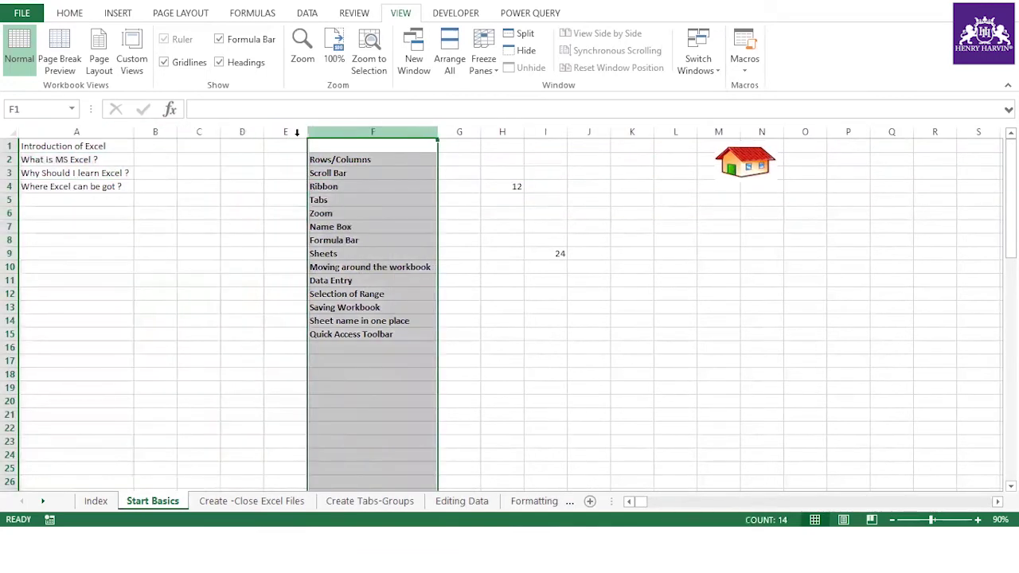
click(296, 133)
click(503, 132)
click(538, 131)
click(108, 132)
click(192, 230)
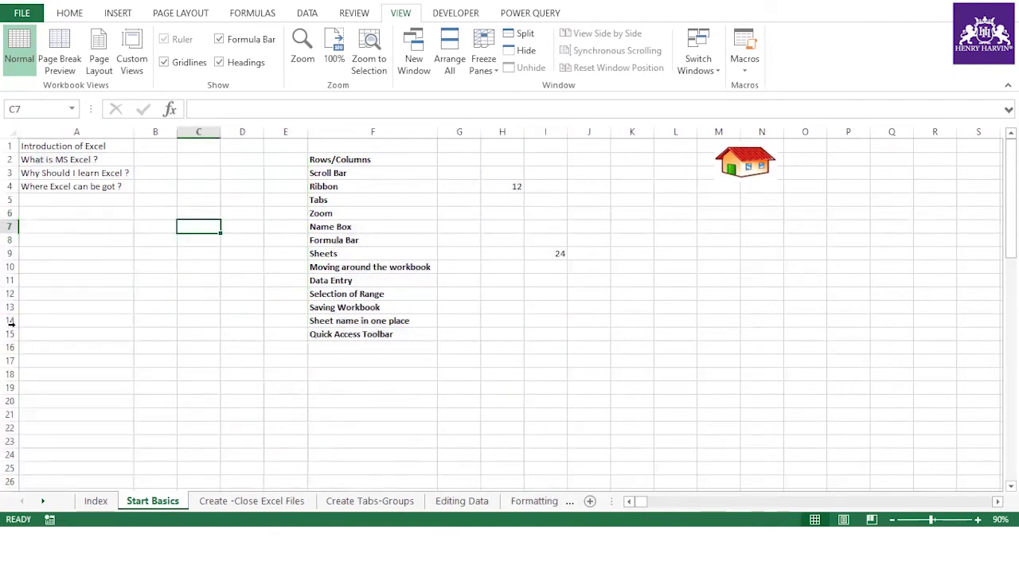
Look at the Create -Close Excel Files, Create Tabs-Groups and Editing Data sheets.
click(211, 501)
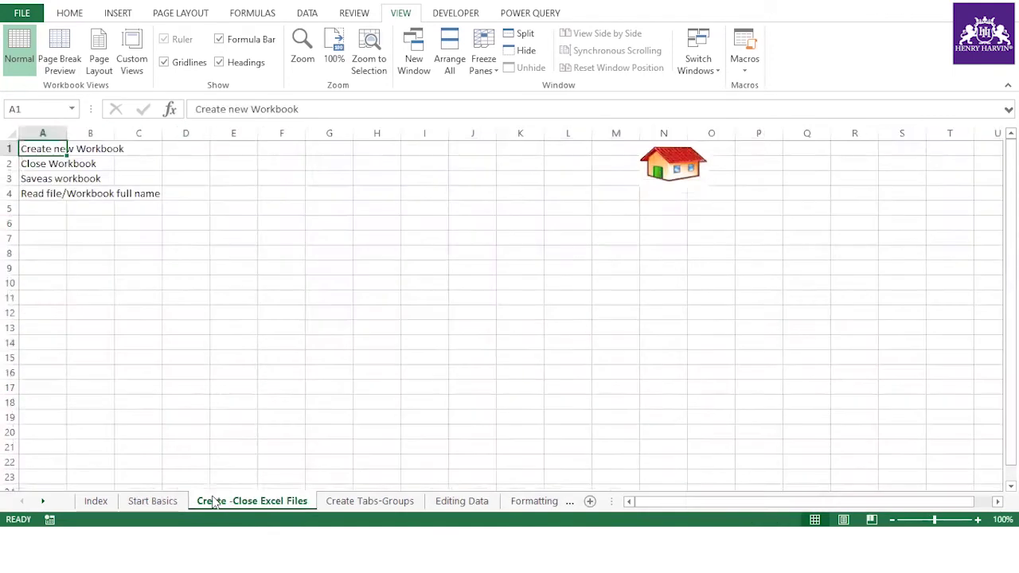
click(338, 504)
click(476, 501)
click(492, 502)
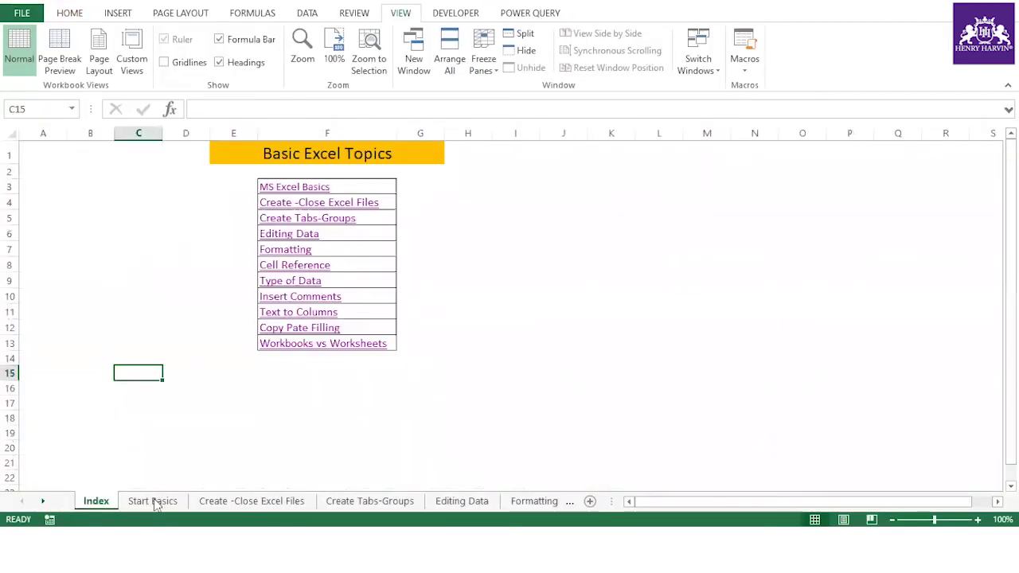
View the sheets in order from Start Basics to Cell Reference, then return to the Index sheet through the house picture link.
click(153, 501)
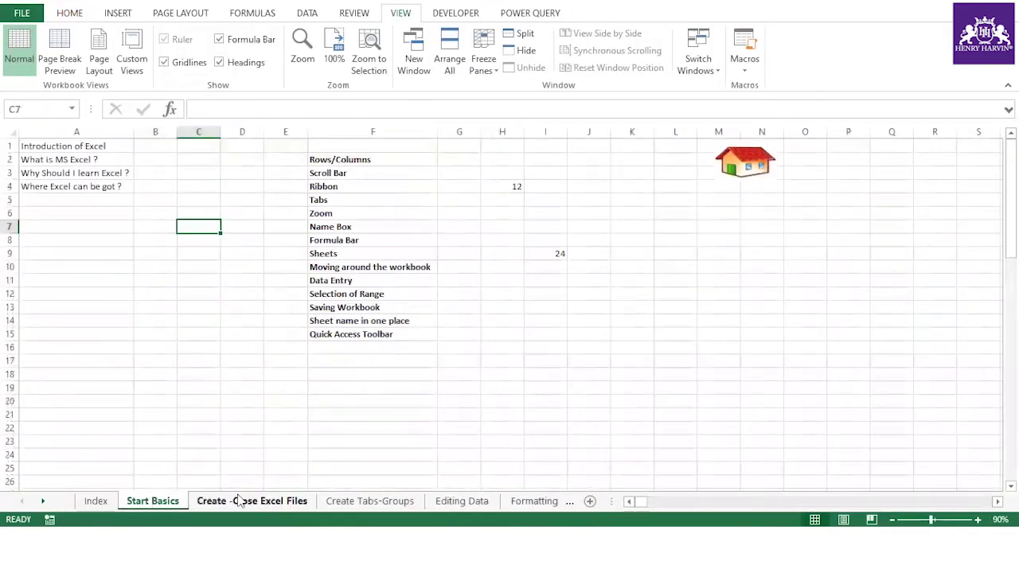
click(237, 499)
click(365, 501)
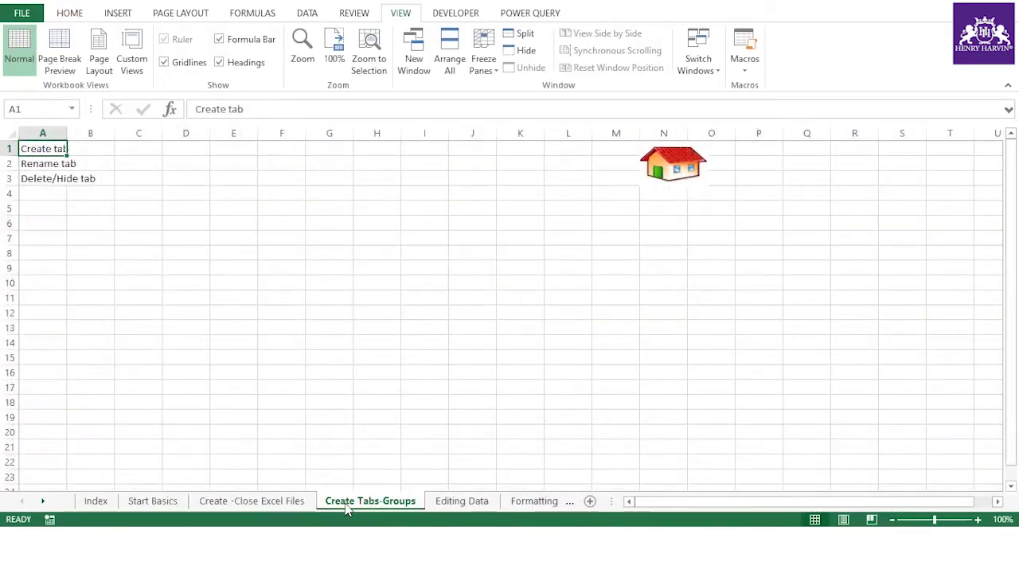
click(454, 506)
click(513, 504)
click(535, 503)
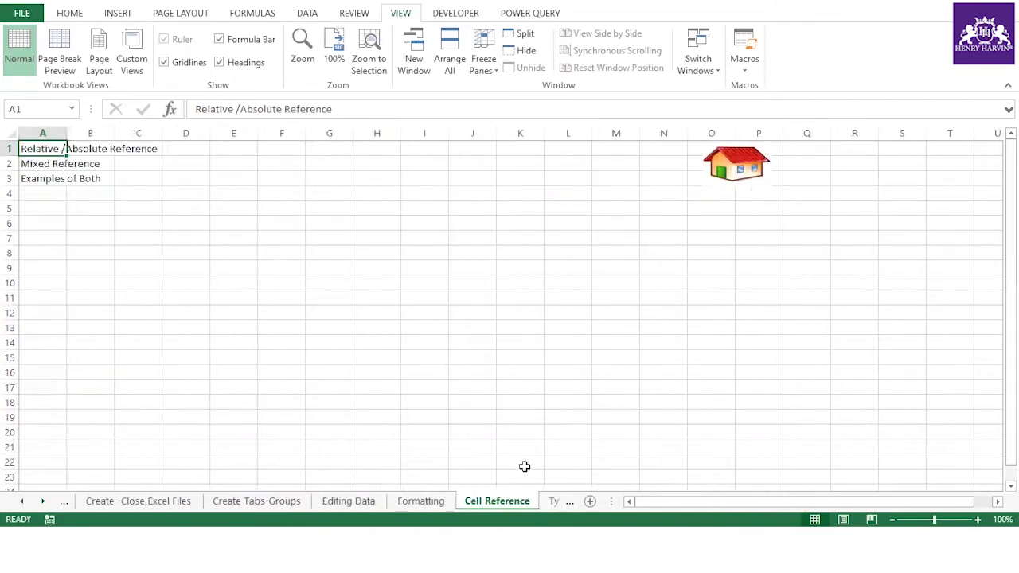
click(731, 166)
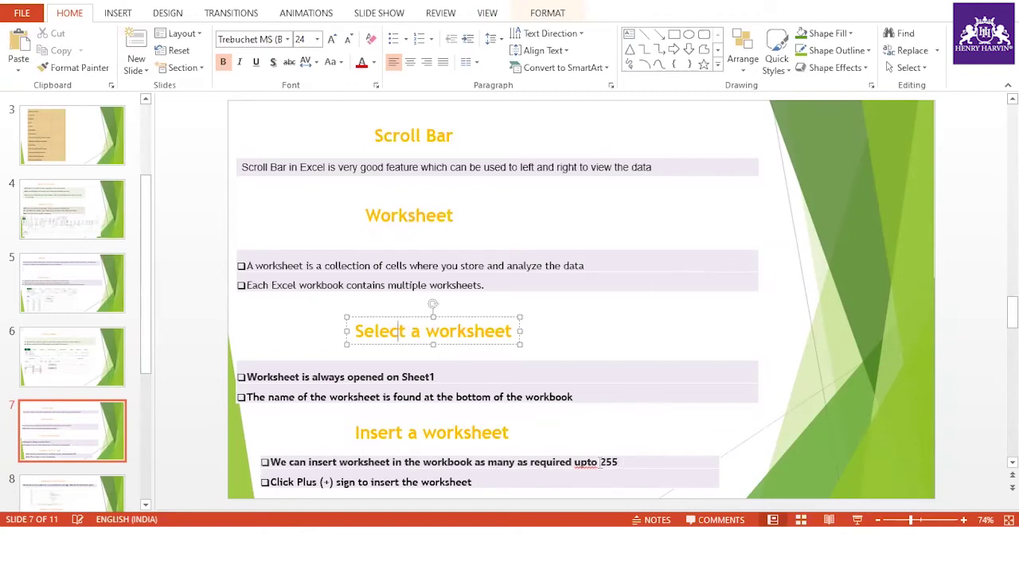
Review the Insert a worksheet section of the PowerPoint slide alongside the Index sheet in Excel, ending in Excel.
key(alt+Tab)
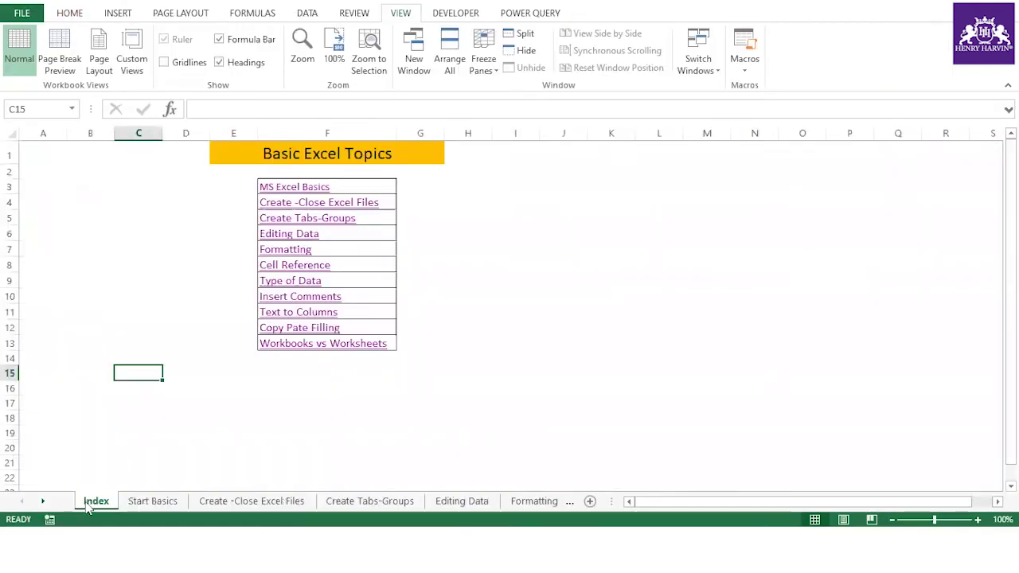
key(alt+Tab)
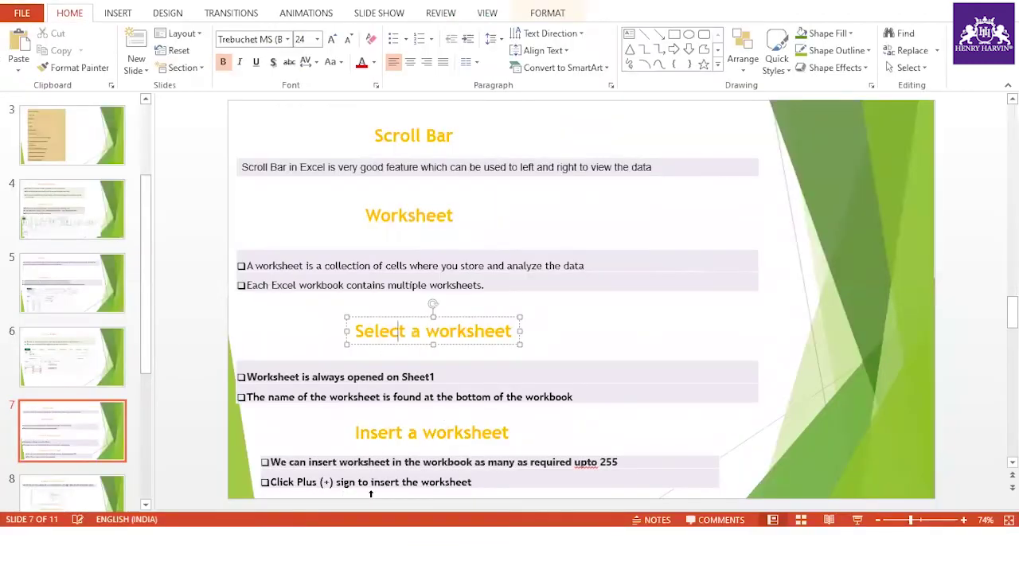
key(alt+Tab)
Look through the sheet tabs up to Workbooks vs Worksheets and insert three new worksheets after the Index sheet.
click(44, 502)
click(44, 502)
click(44, 502)
click(44, 501)
click(43, 502)
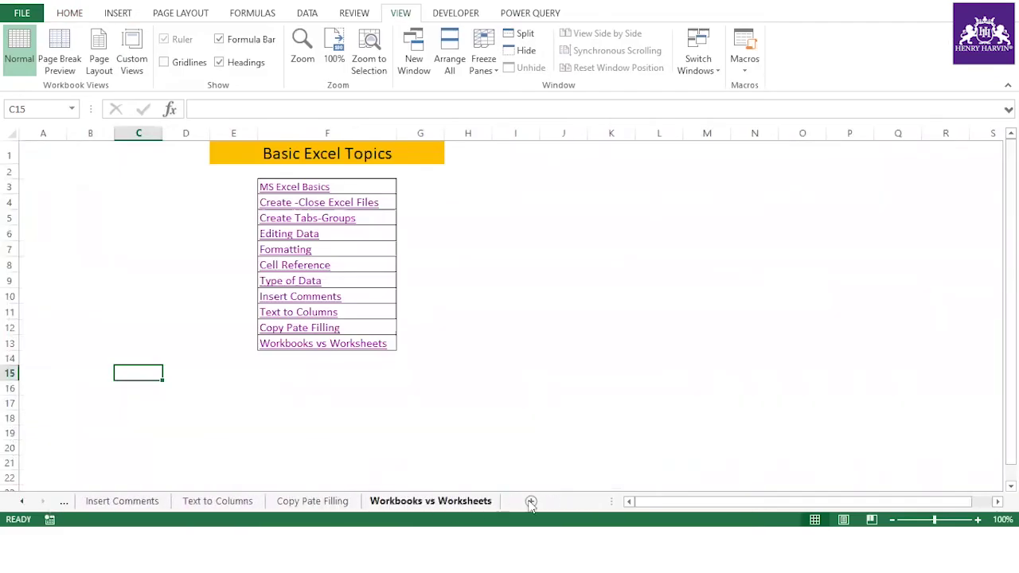
click(590, 501)
click(590, 502)
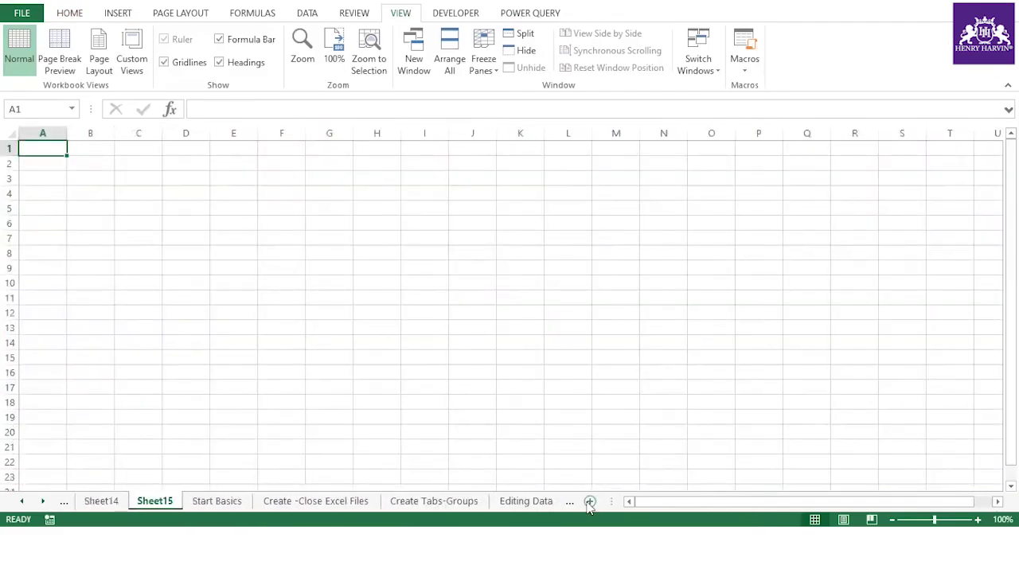
click(590, 502)
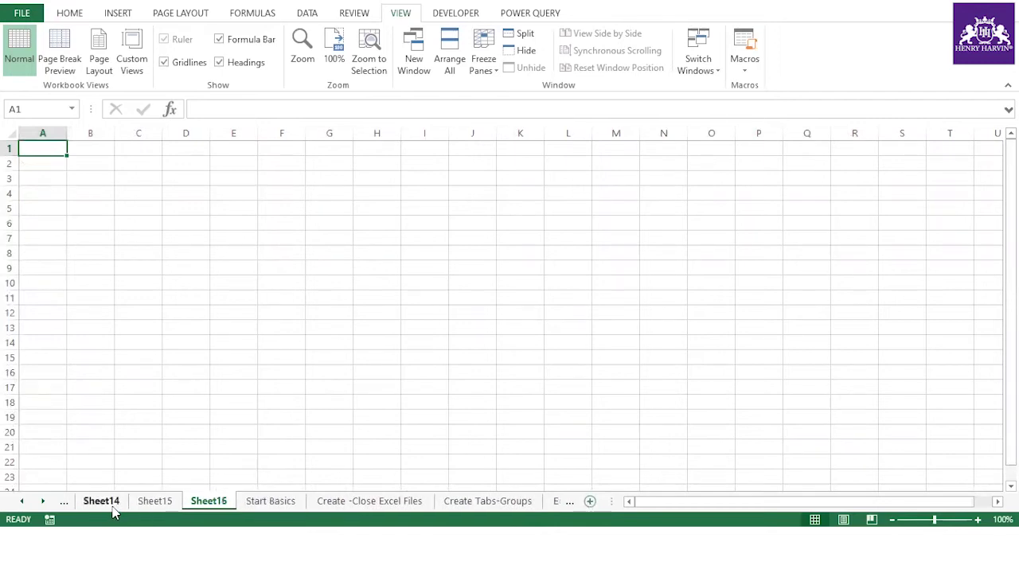
Check the Insert a worksheet notes in PowerPoint, then return to Excel and insert one more worksheet before Sheet16.
key(alt+Tab)
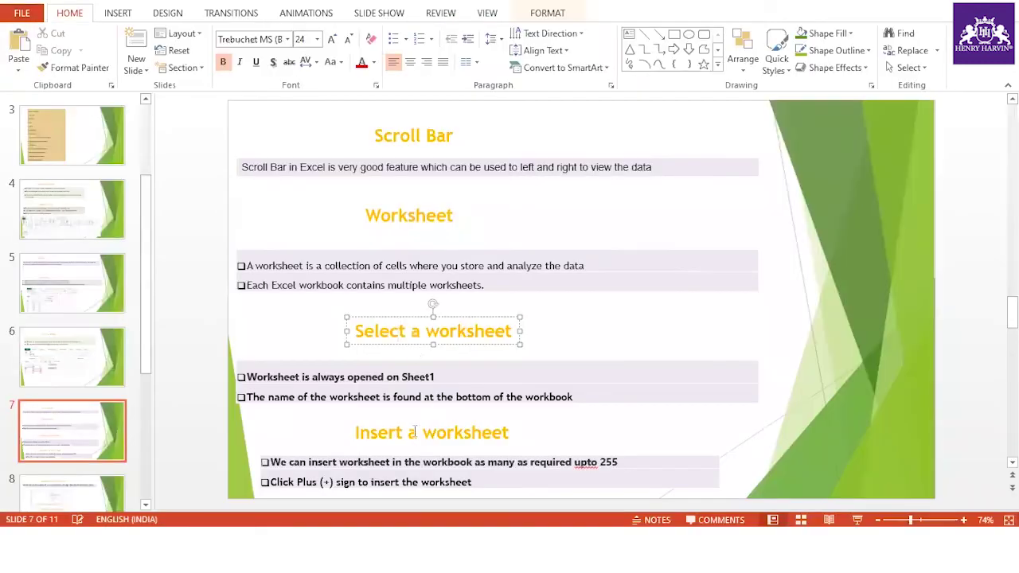
key(alt+Tab)
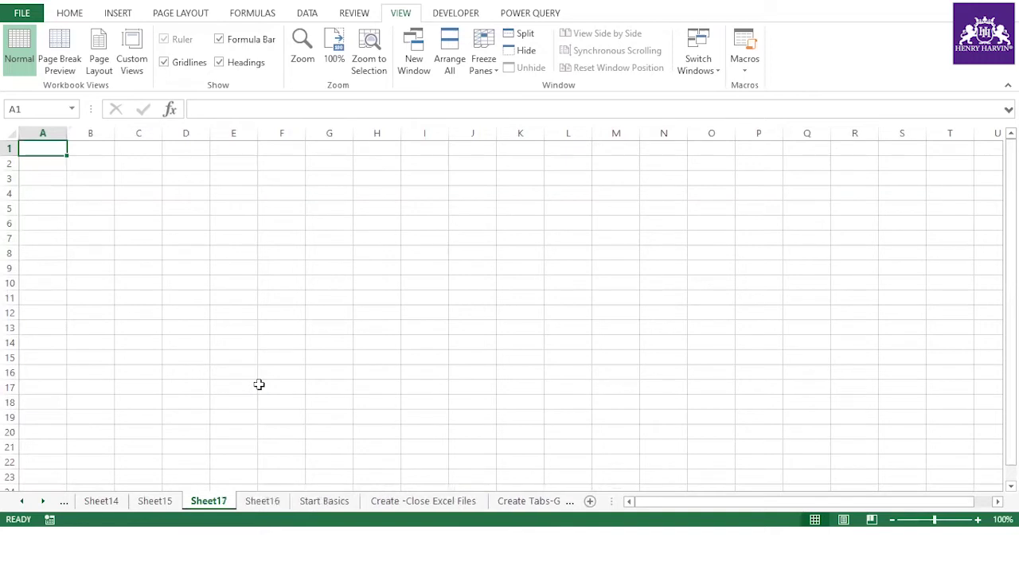
Enter Shift+F11 in cell E4 and Insert the worksheet in cell F4 of the newest sheet.
click(243, 197)
text(Sh)
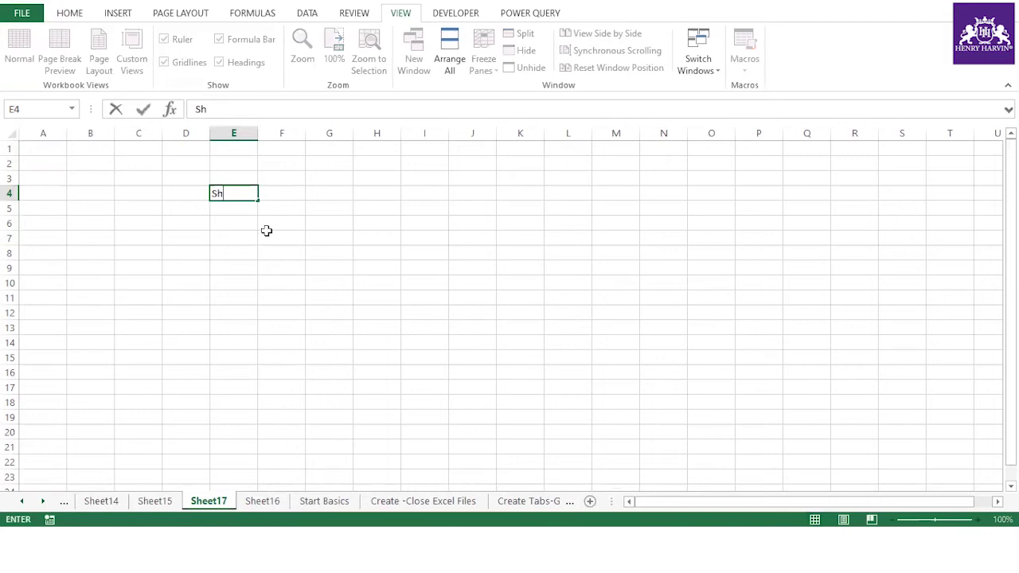
text(ift+F11)
click(266, 233)
click(285, 189)
text(Insert the worksheet)
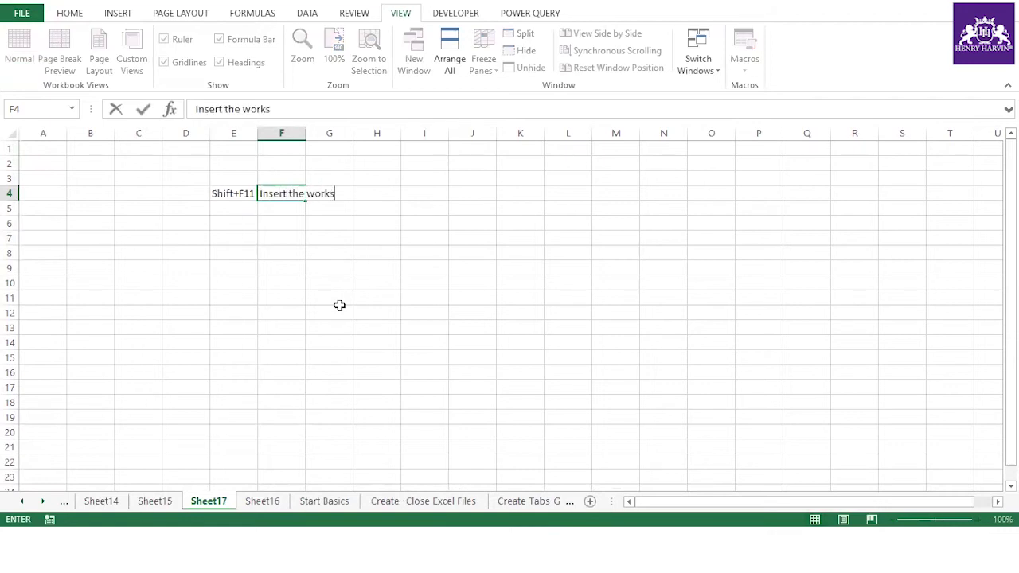
click(329, 307)
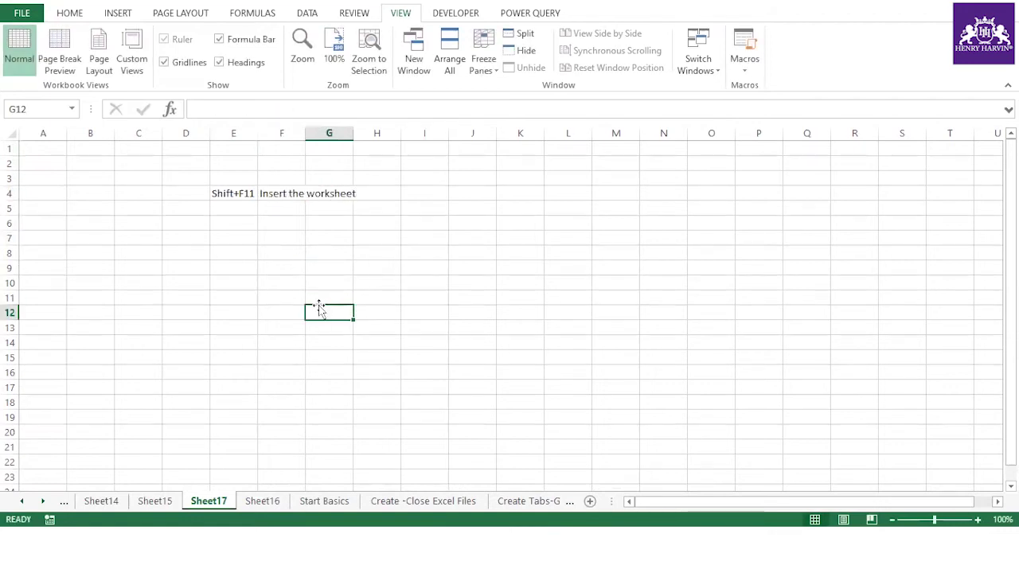
Check the entries in E4 and F4 and autofit the width of column F to its text.
click(227, 197)
click(267, 193)
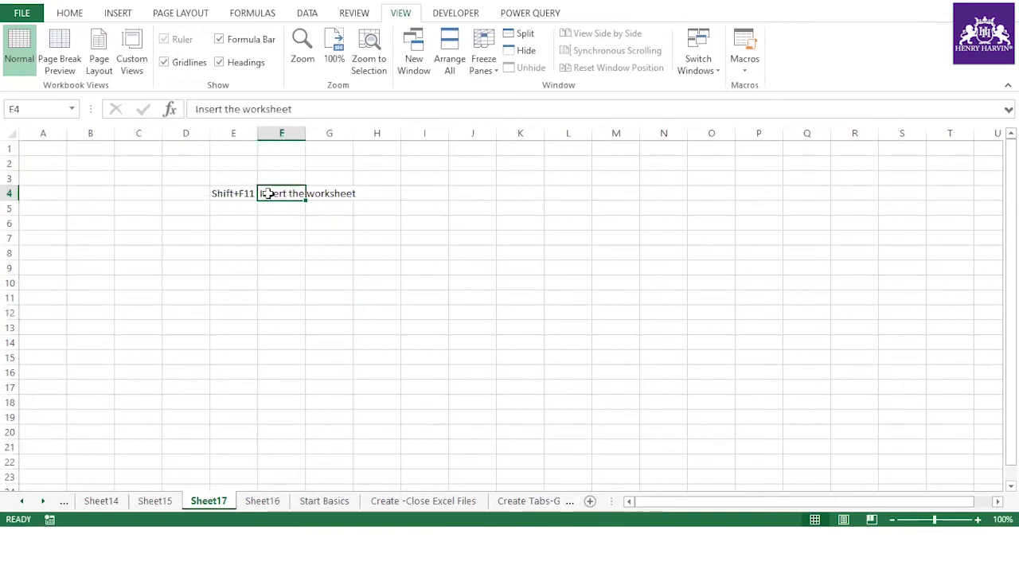
double_click(306, 133)
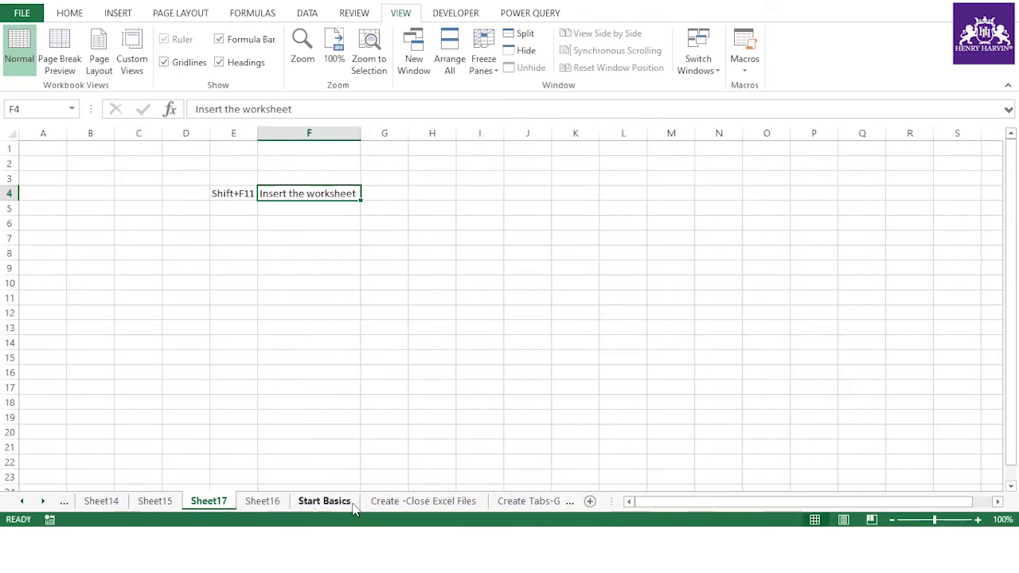
Open the Index sheet, then switch to PowerPoint and display slide 8 on renaming and deleting a worksheet.
click(22, 501)
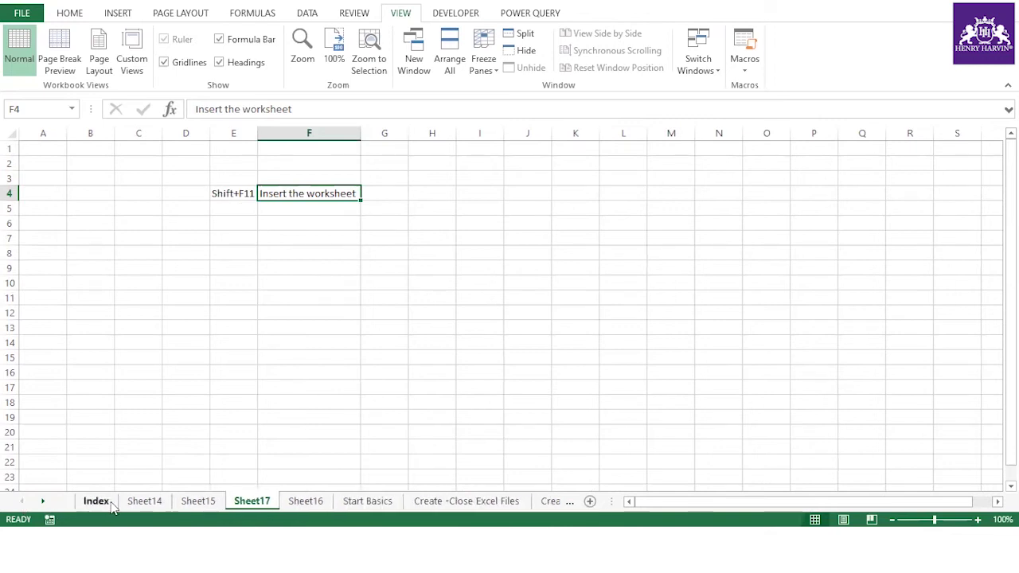
click(96, 501)
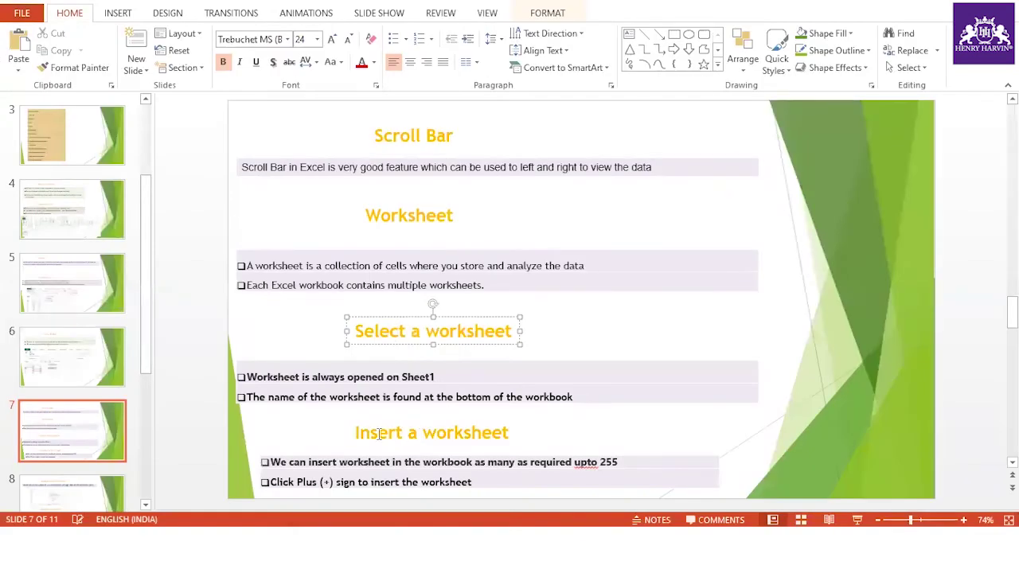
click(84, 493)
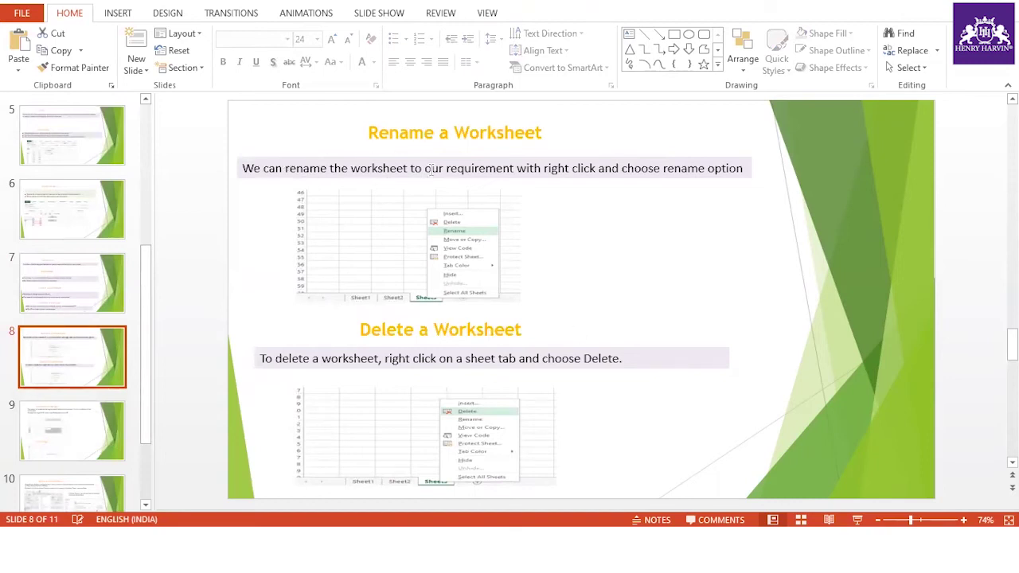
Return to Excel and look through the newly inserted worksheets, finishing on Sheet14.
key(alt+Tab)
click(524, 342)
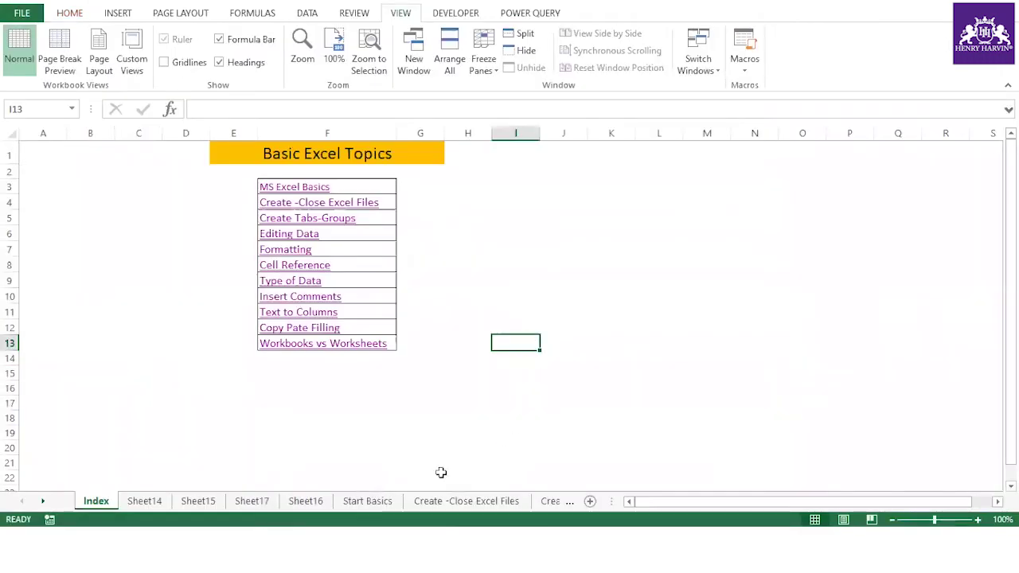
click(154, 507)
click(194, 506)
ctrl+click(251, 502)
click(195, 508)
click(145, 512)
Rename Sheet14 as New_Sheet.
right_click(146, 512)
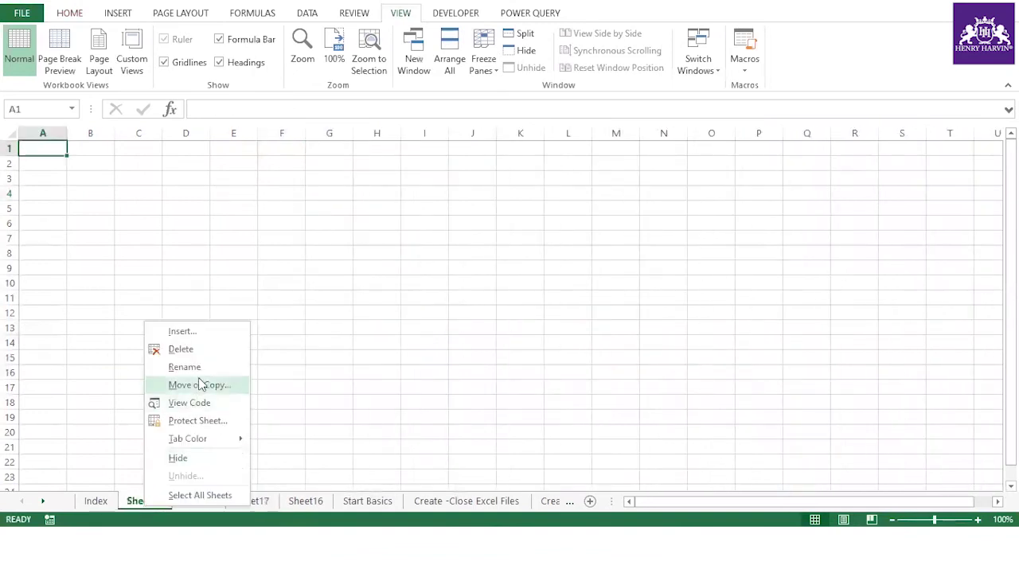
click(285, 388)
right_click(152, 505)
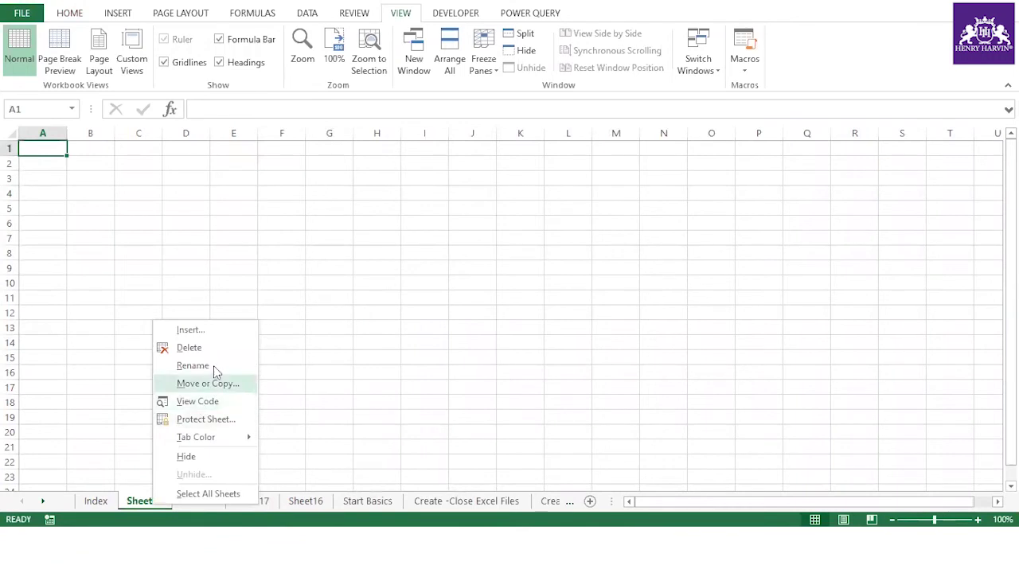
click(193, 366)
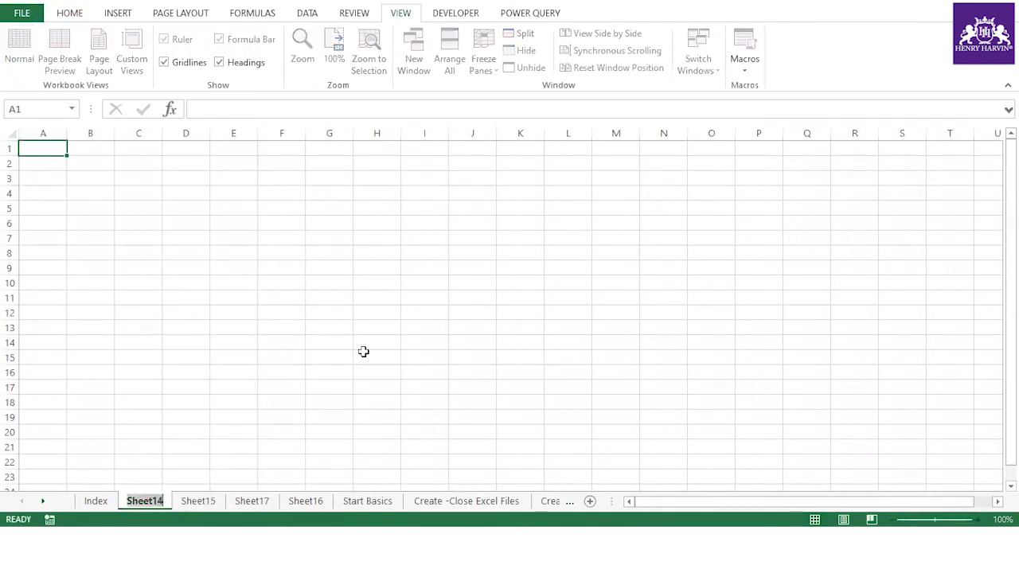
text(New_Sheet)
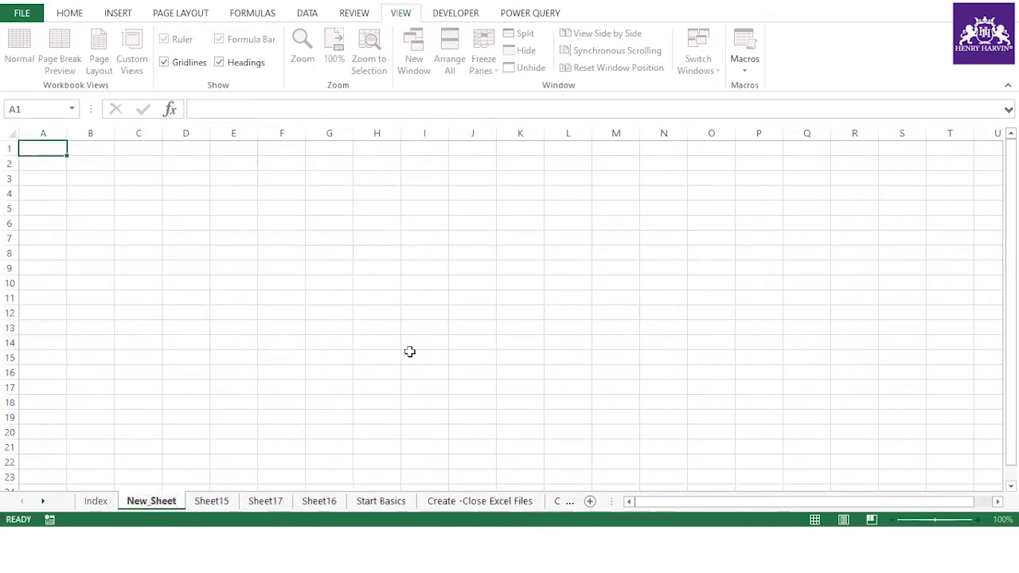
click(409, 351)
Set the tab color of Sheet15 to standard orange and view it from New_Sheet.
click(212, 503)
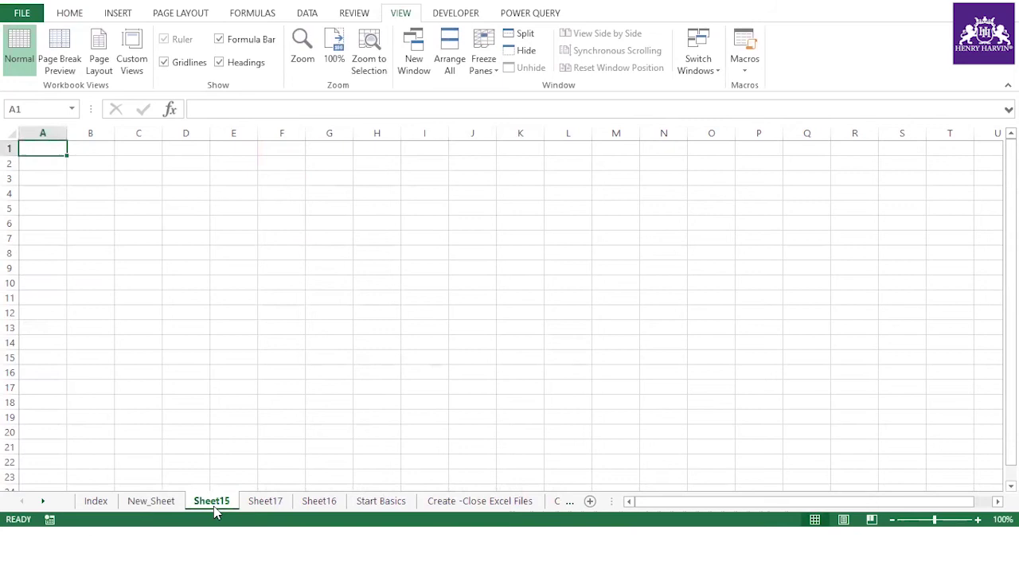
right_click(214, 505)
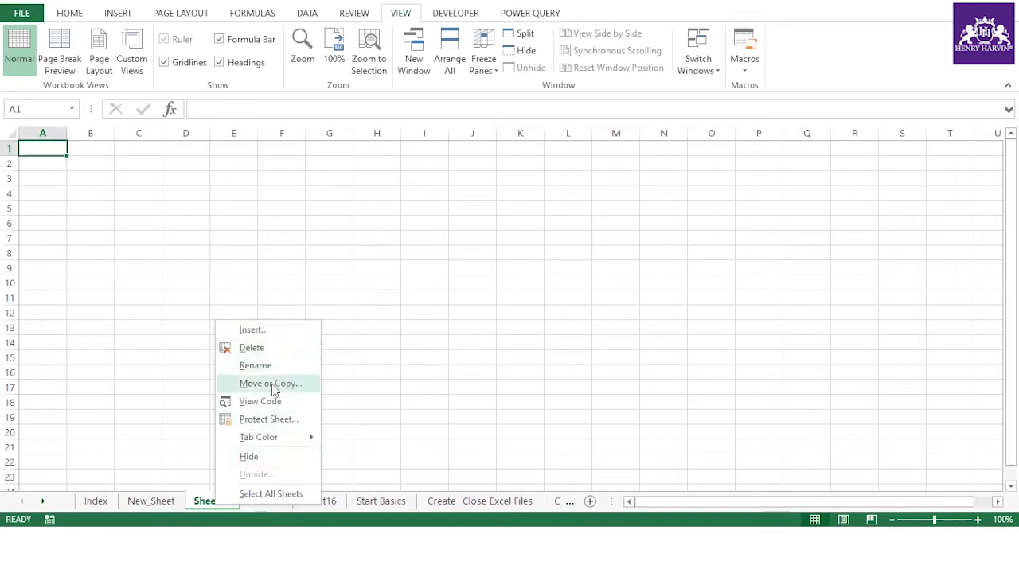
mouse_move(293, 439)
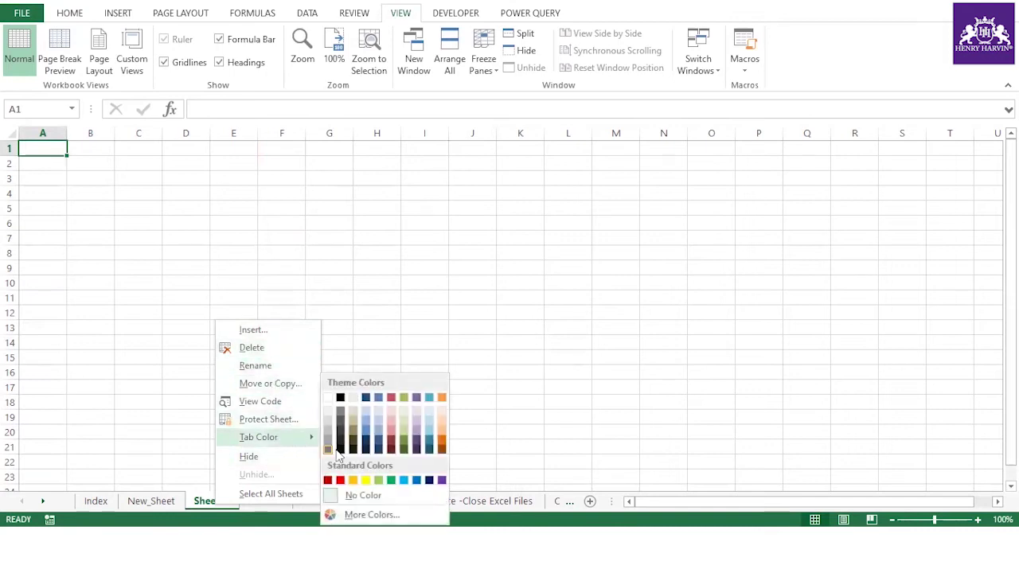
click(353, 480)
click(186, 478)
click(171, 501)
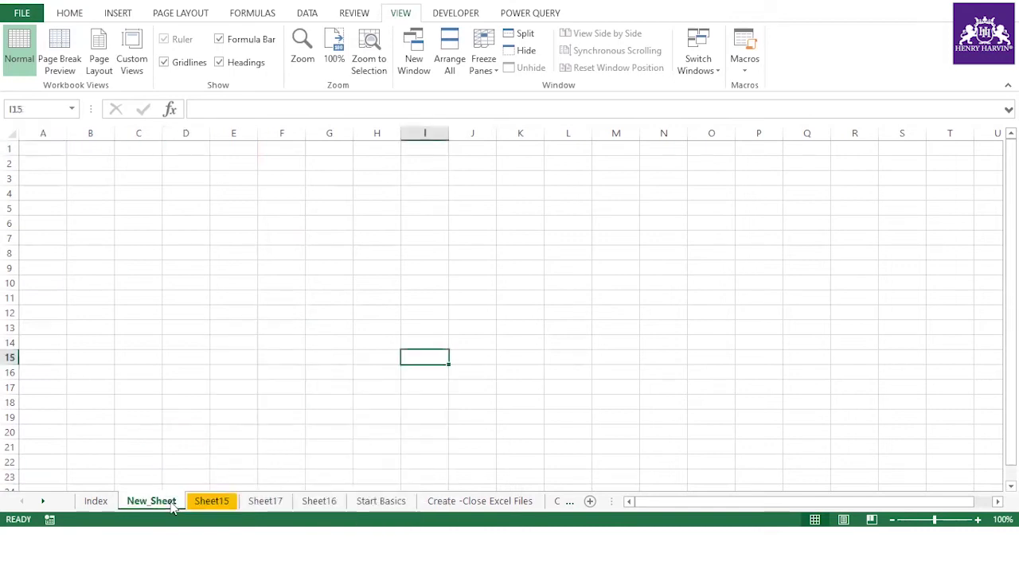
Delete the worksheet New_Sheet from the workbook and confirm its permanent removal.
right_click(171, 501)
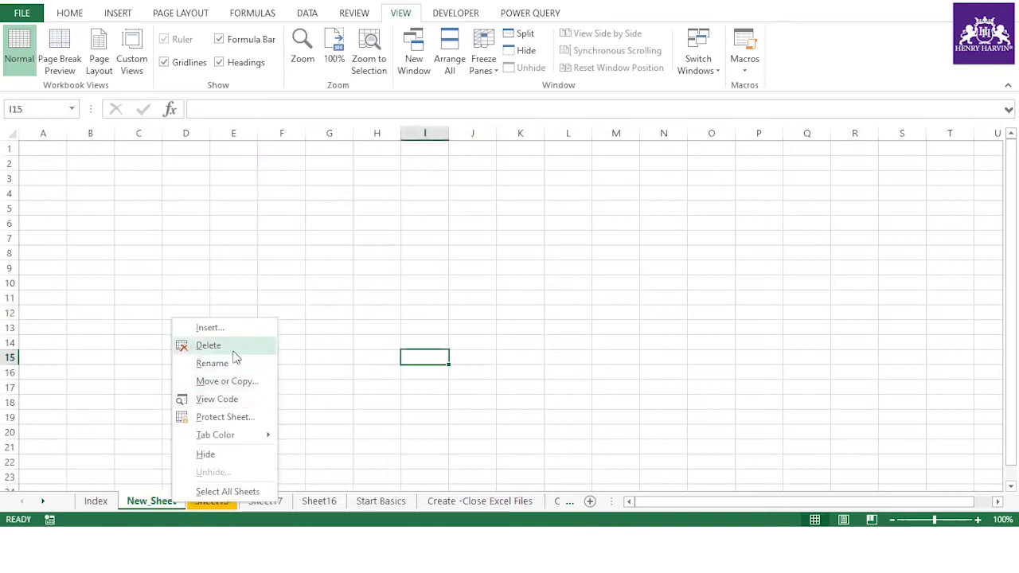
click(234, 351)
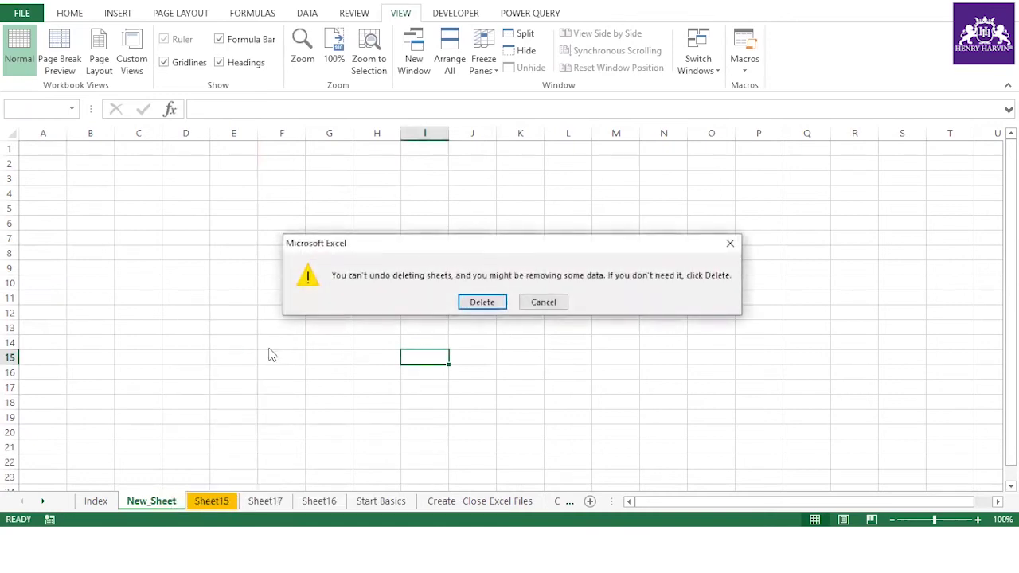
click(476, 303)
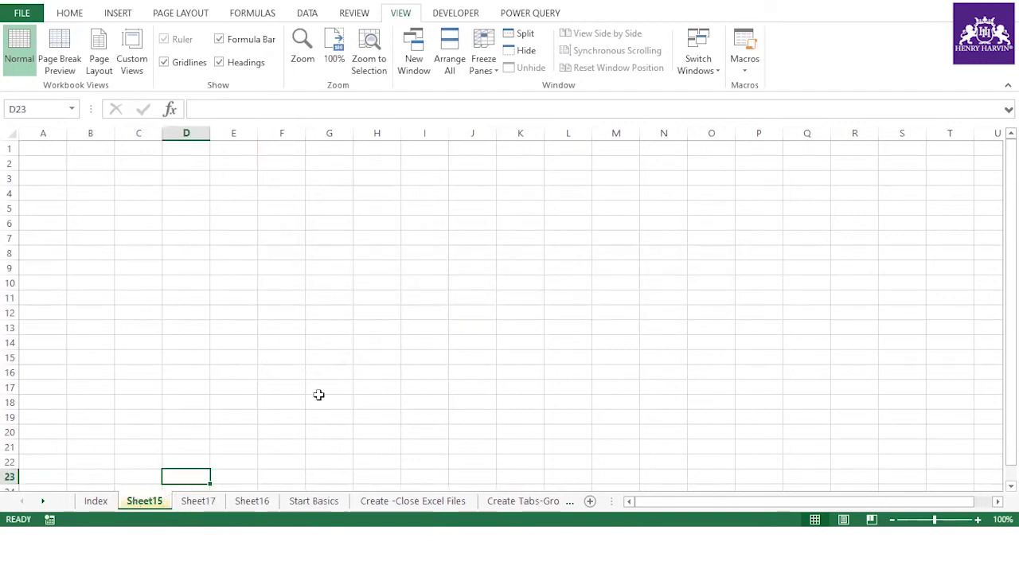
Switch to PowerPoint, display slide 9 on range selection and filling, and return to Excel.
key(alt+Tab)
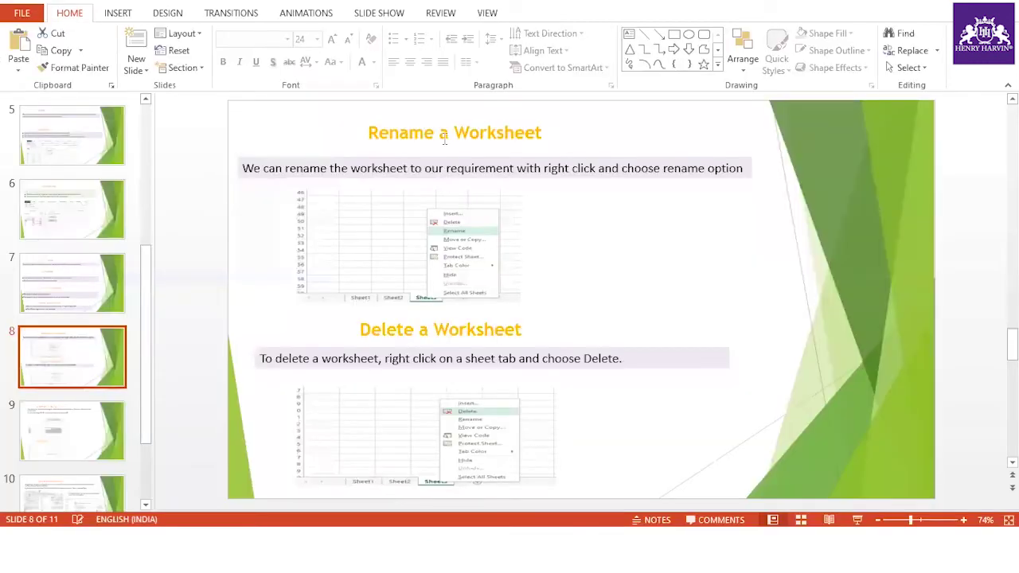
click(84, 437)
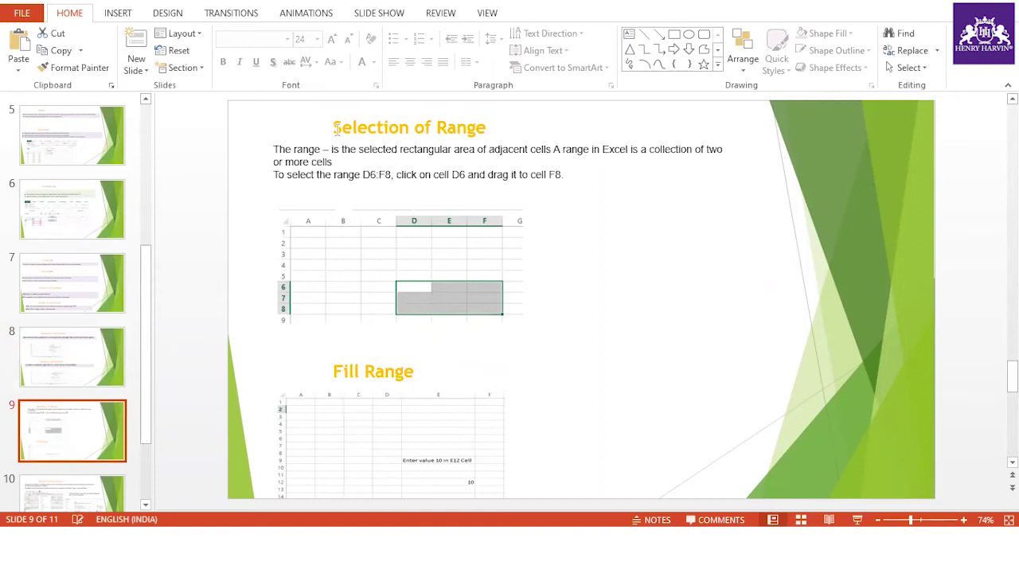
key(alt+Tab)
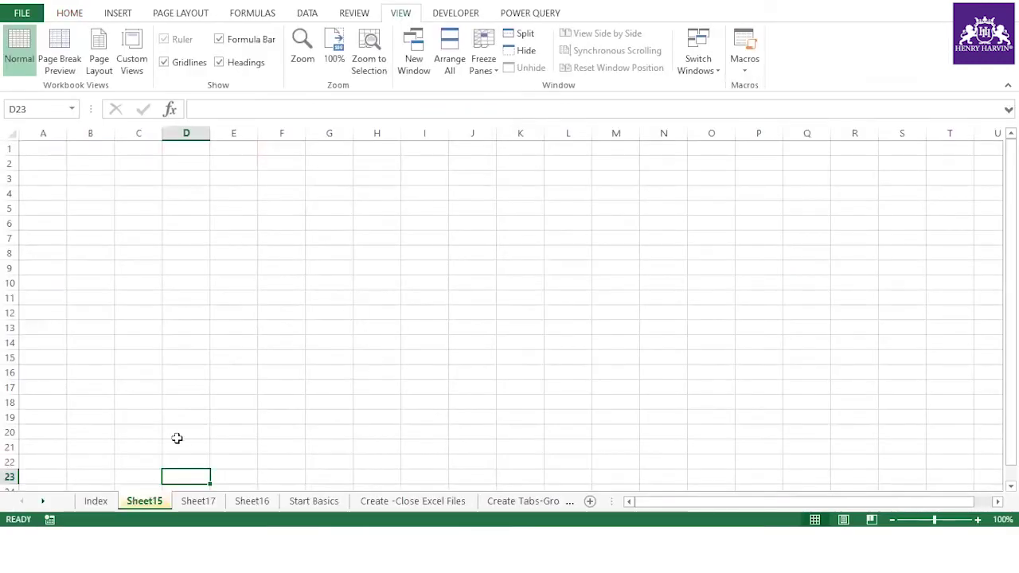
Enter the text A2:J13 in cell E3 of Sheet15 and demonstrate selecting that range directly in the grid.
click(242, 180)
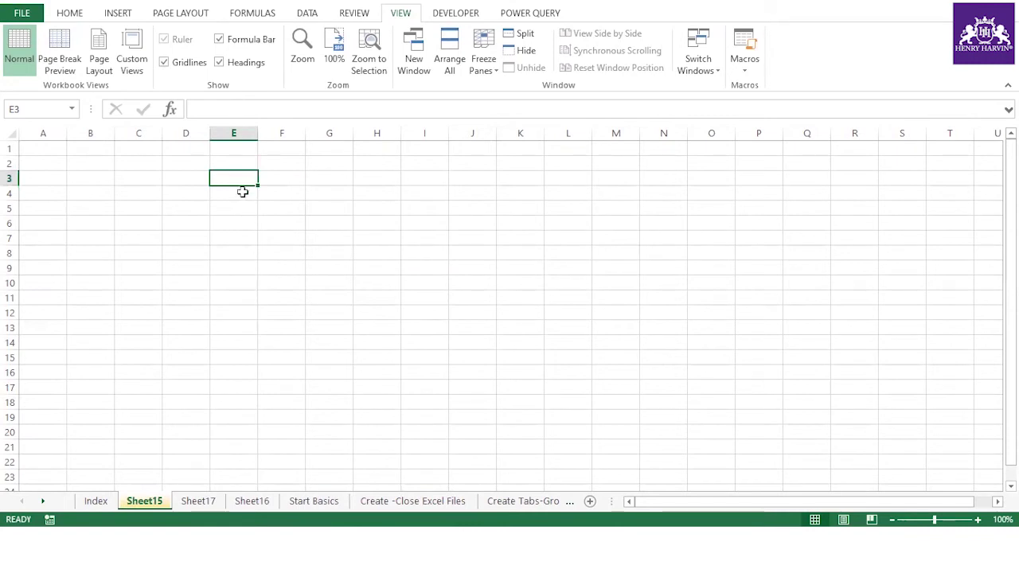
key(F2)
text(A2:J13)
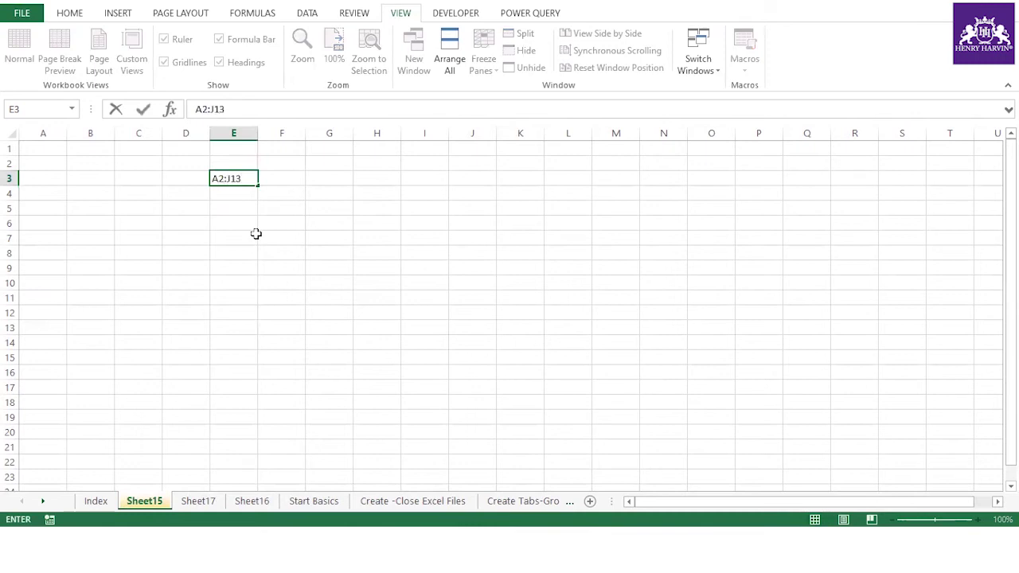
click(256, 234)
click(249, 180)
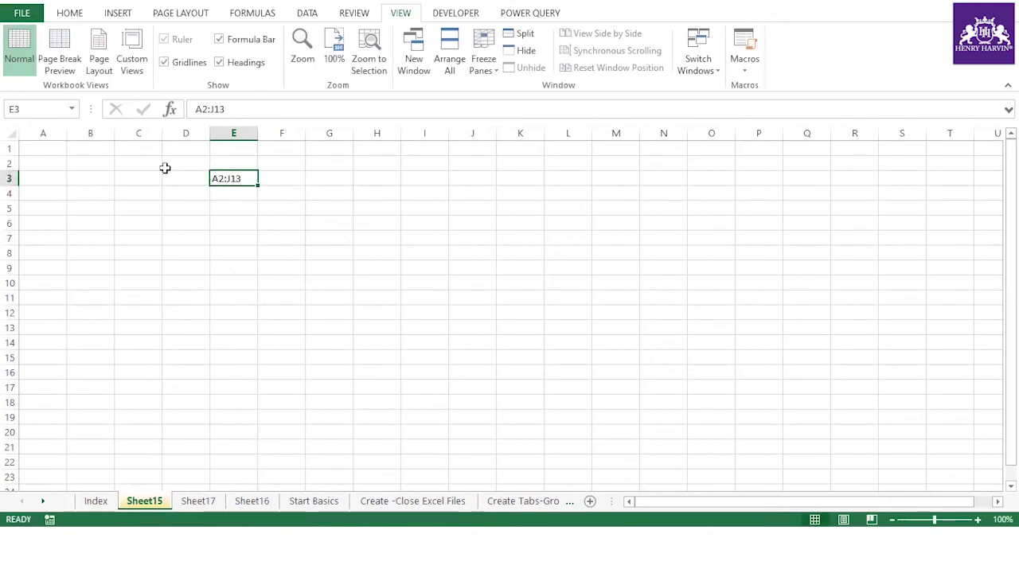
drag(44, 161, 472, 322)
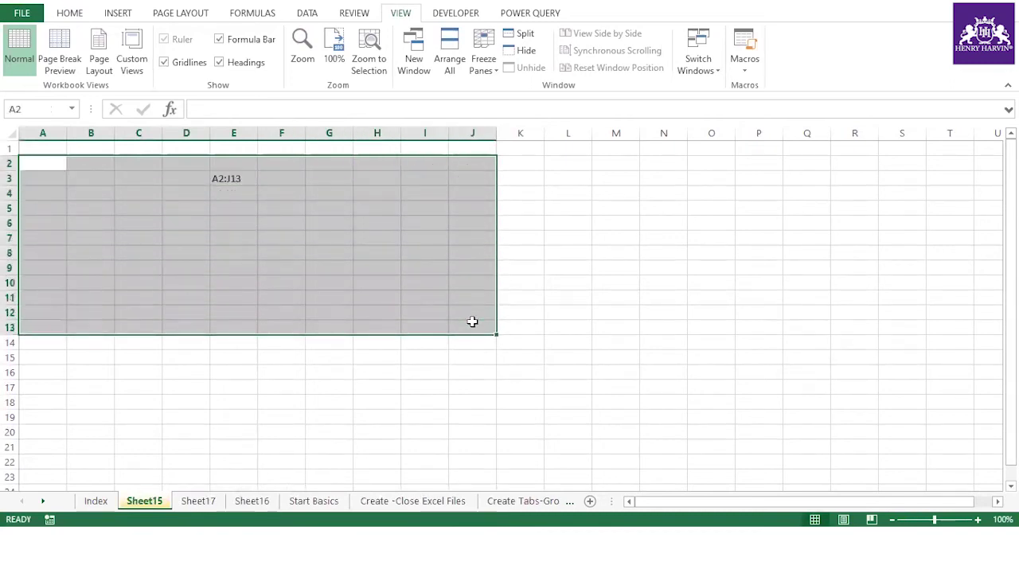
click(292, 233)
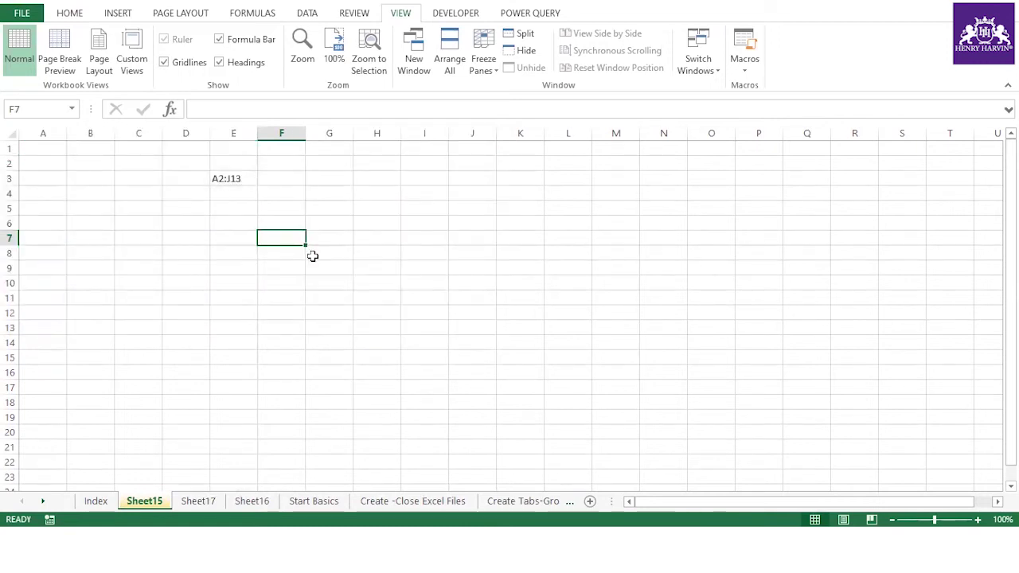
Select the range A2:J13 with the Go To command, then clear the selection by selecting cell D5.
key(F5)
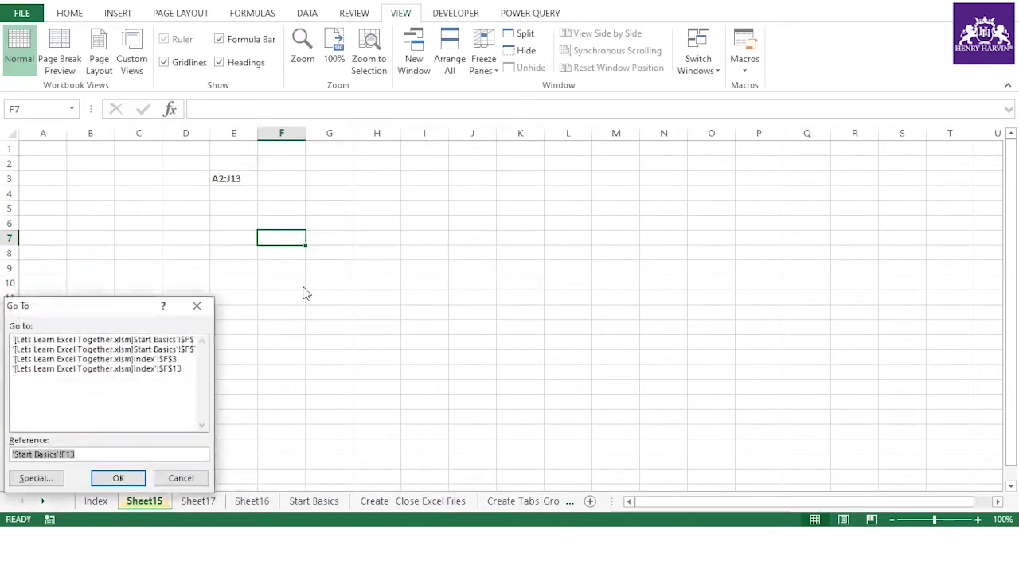
drag(155, 303, 622, 188)
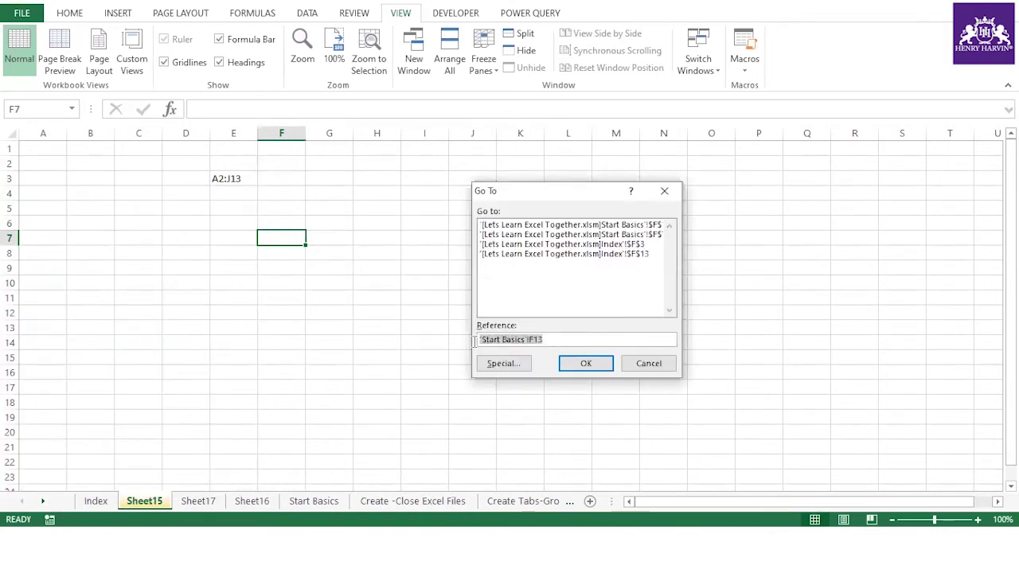
key(BackSpace)
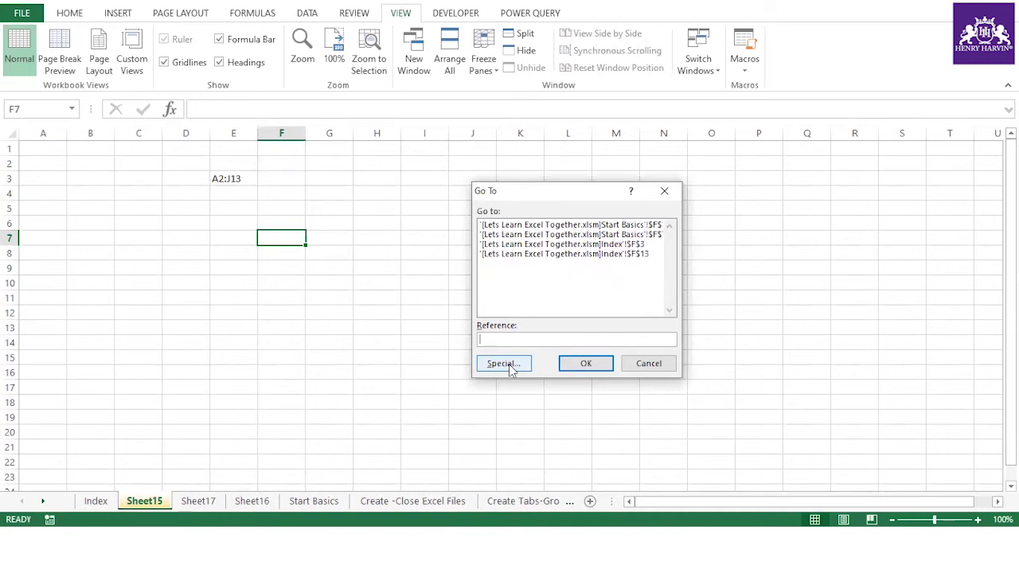
text(a2:j13)
key(Return)
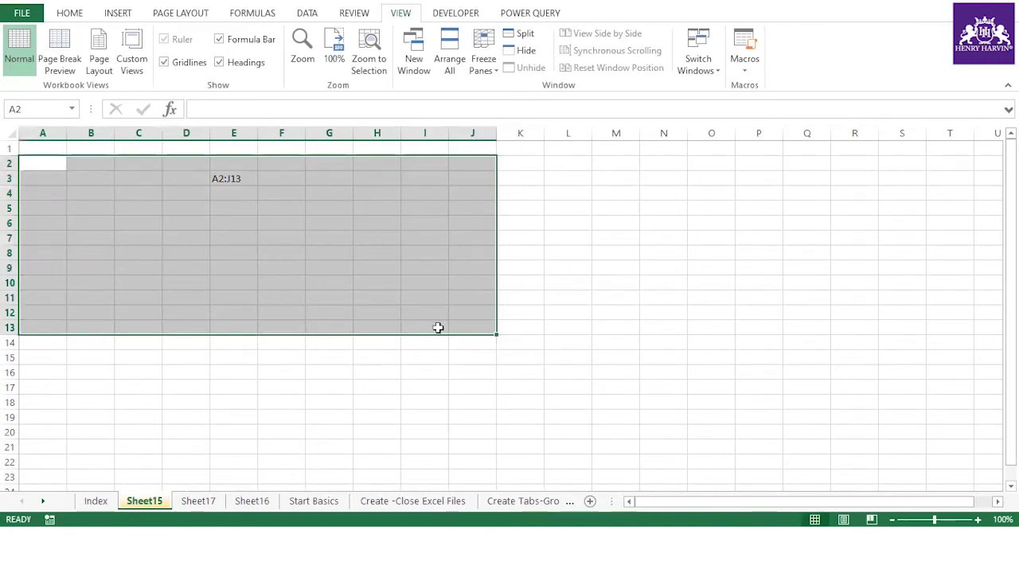
click(210, 209)
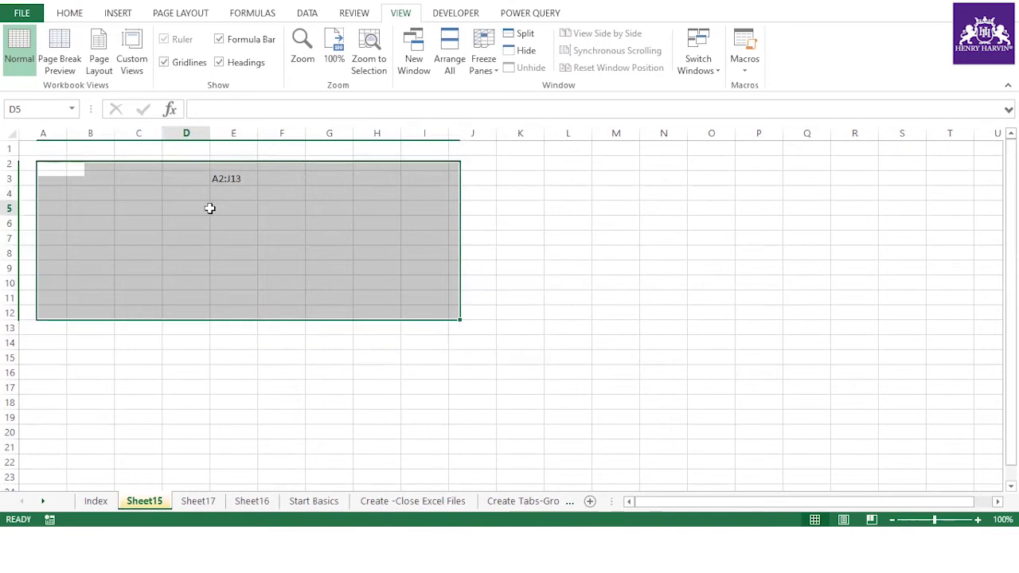
Use the Go To command from Find & Select to jump to cell G10.
click(86, 19)
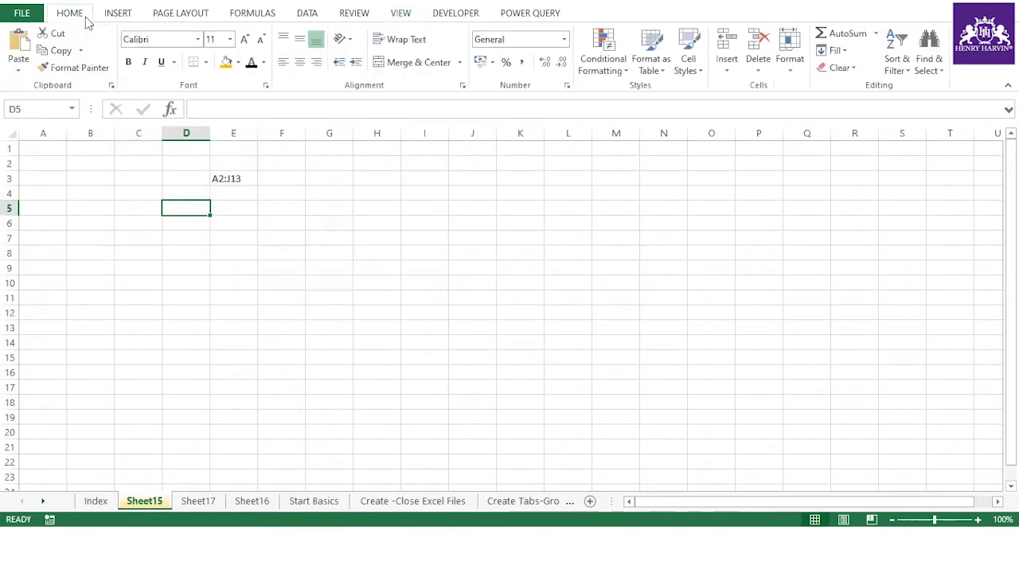
click(934, 70)
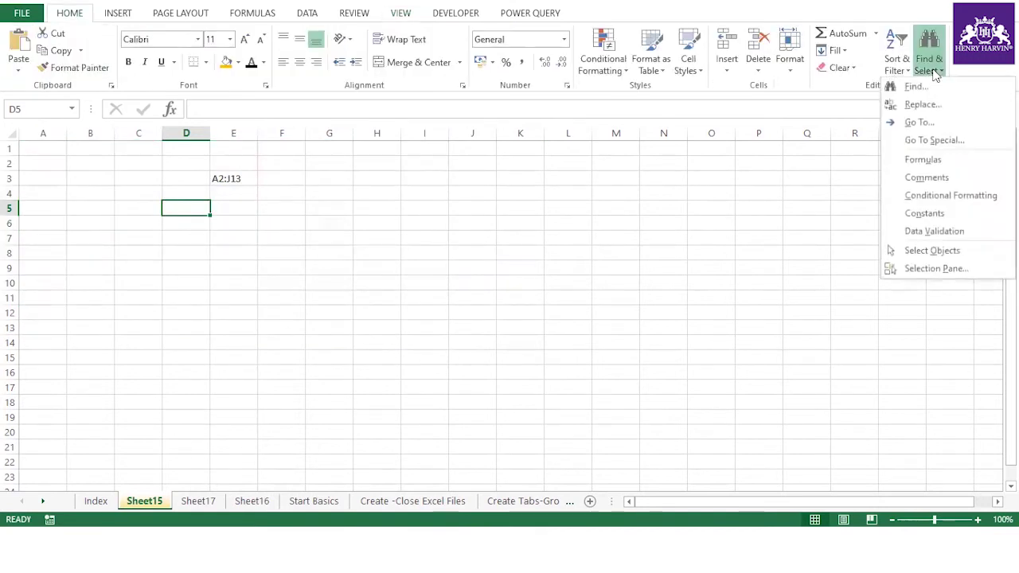
click(917, 123)
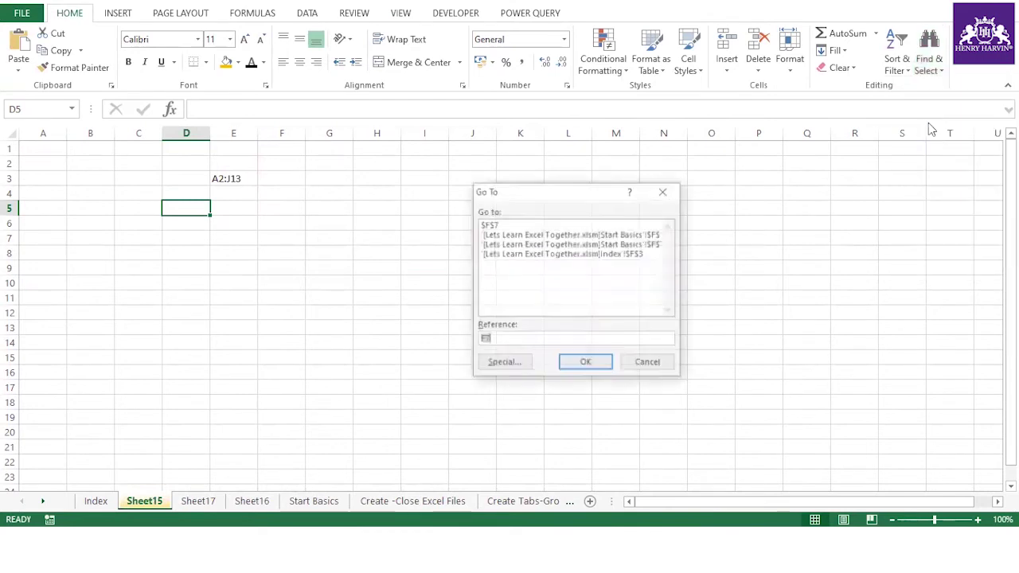
click(502, 338)
key(BackSpace)
key(BackSpace)
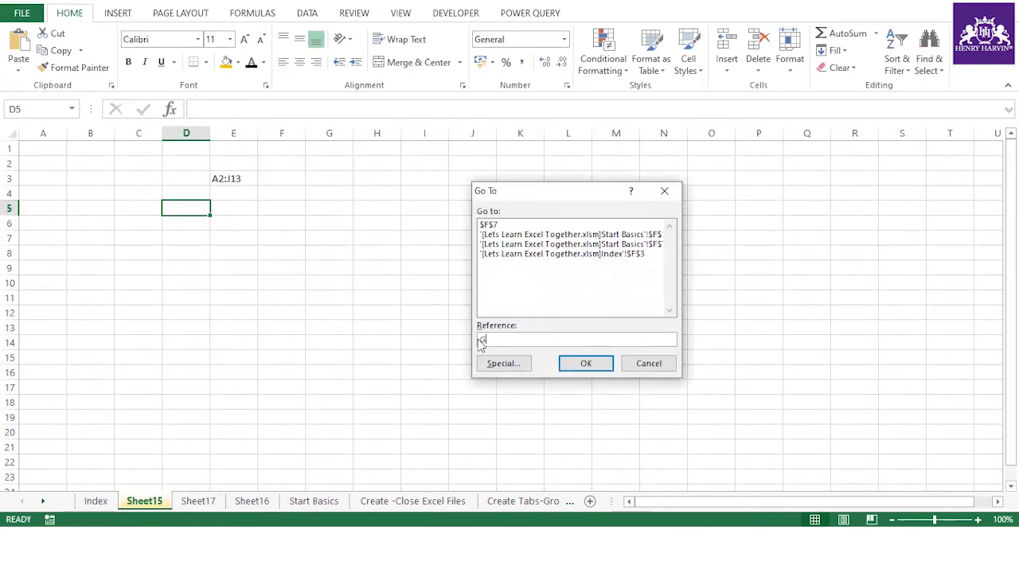
key(Return)
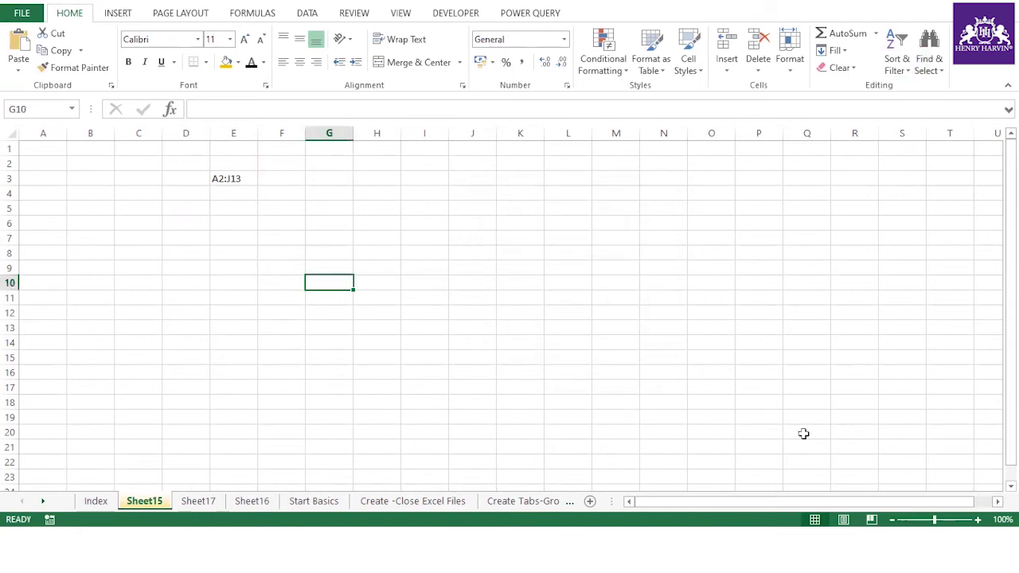
Open the Index sheet, then switch to PowerPoint and display slide 10 on the Quick Access Toolbar.
click(106, 506)
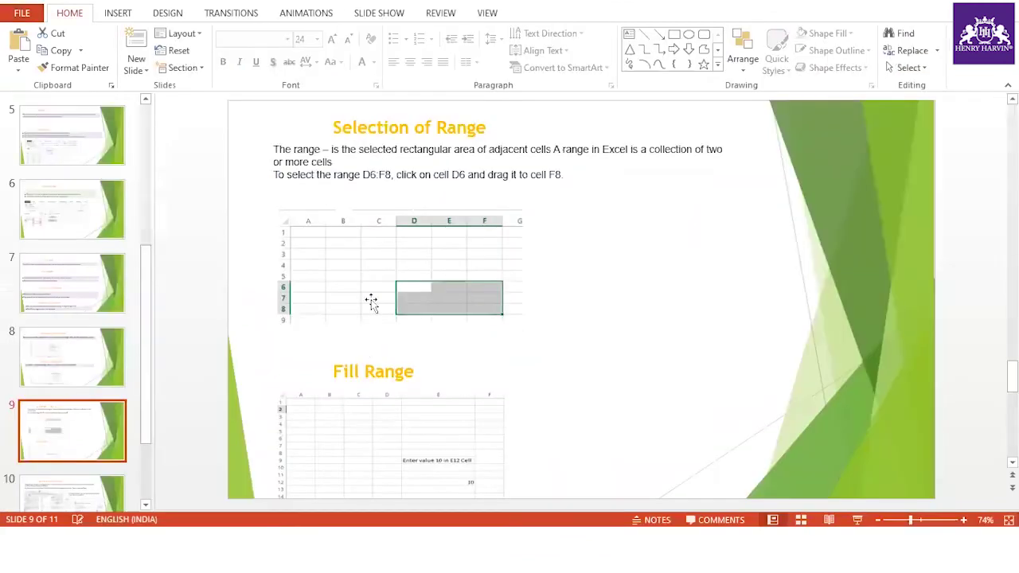
click(73, 489)
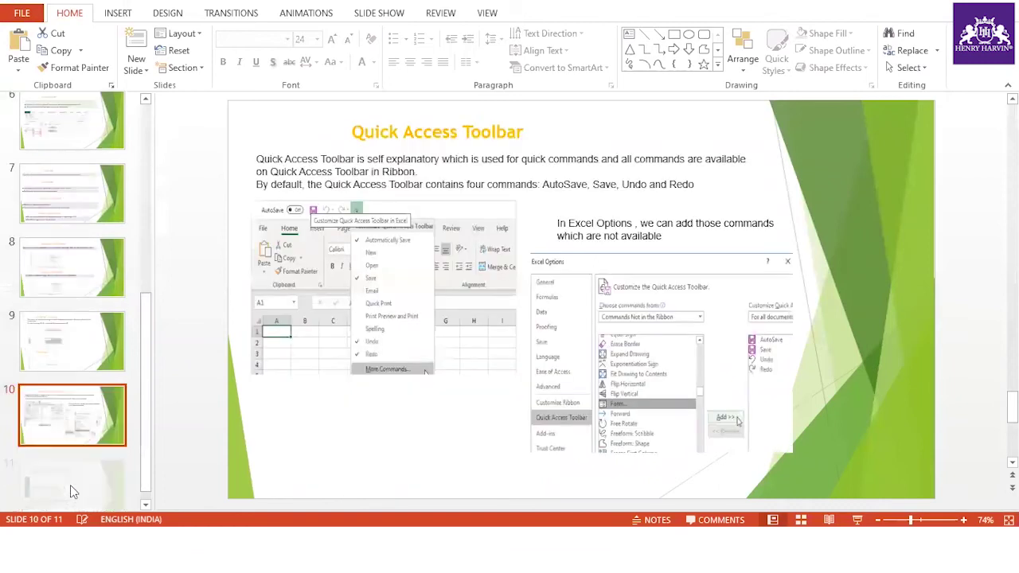
scroll(398, 290, down, 1)
scroll(416, 291, up, 1)
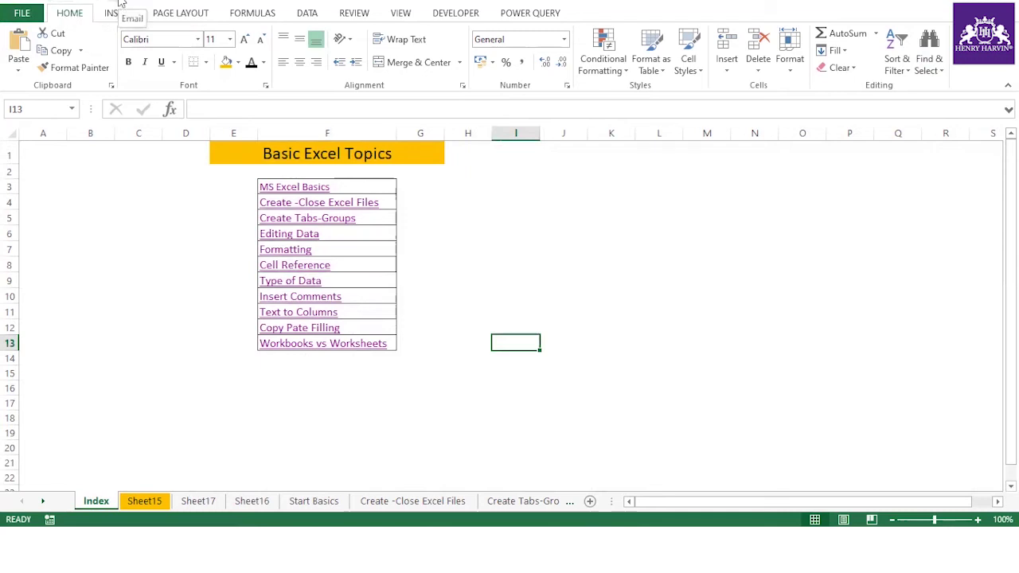
Add the Filter command to the Quick Access Toolbar for all documents through Excel Options.
click(22, 14)
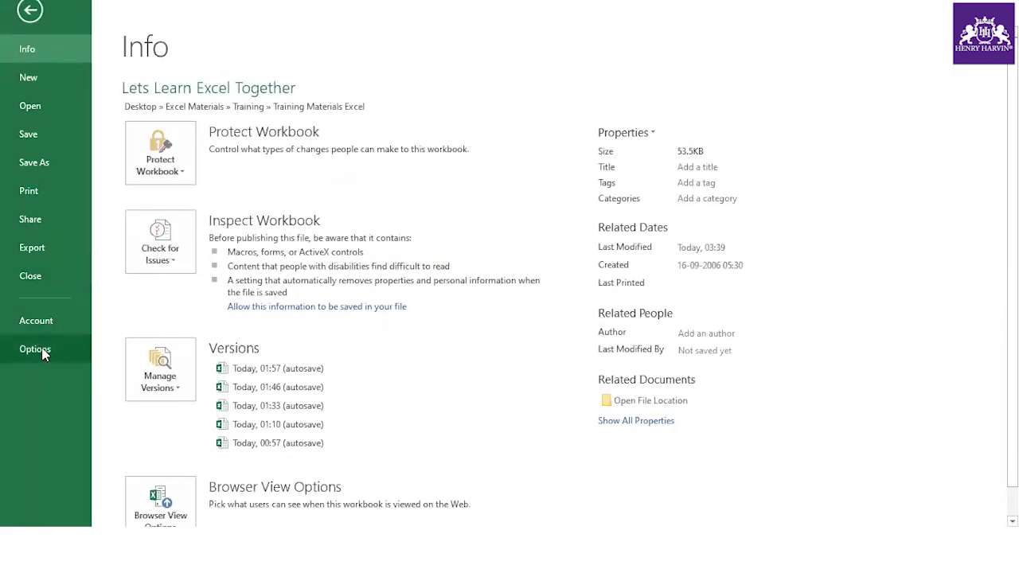
click(37, 348)
click(86, 199)
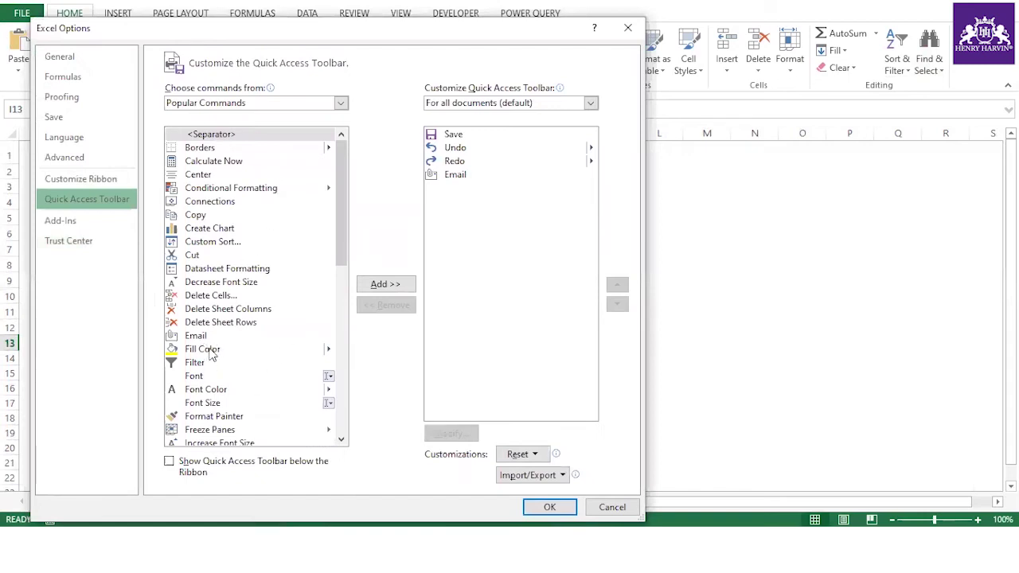
drag(340, 254, 340, 288)
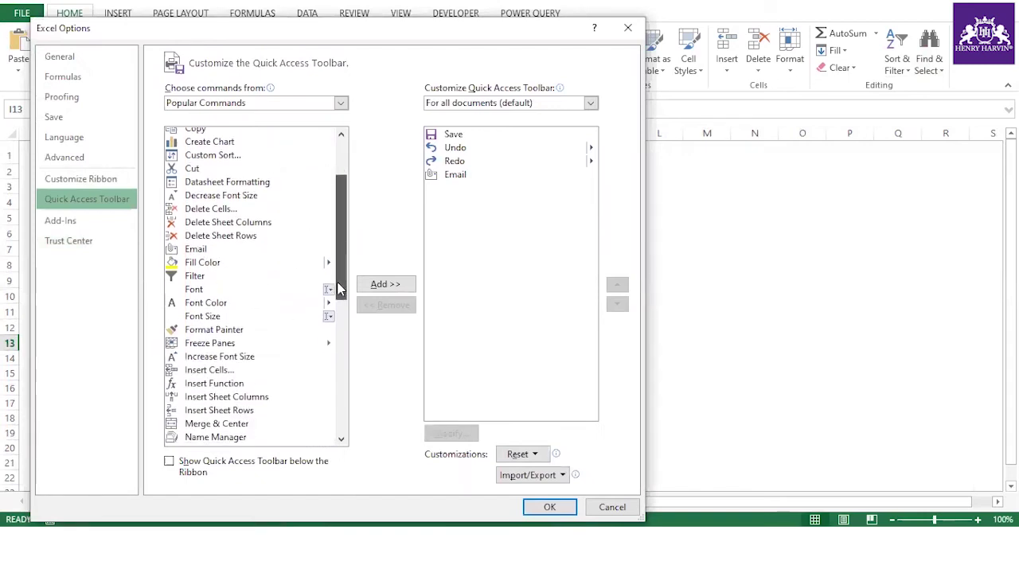
click(195, 276)
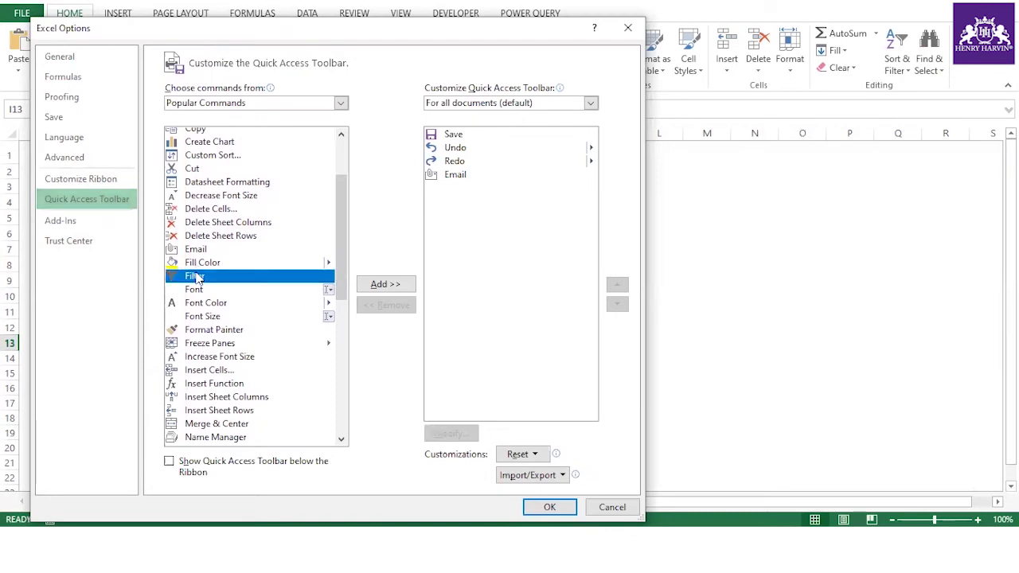
click(382, 285)
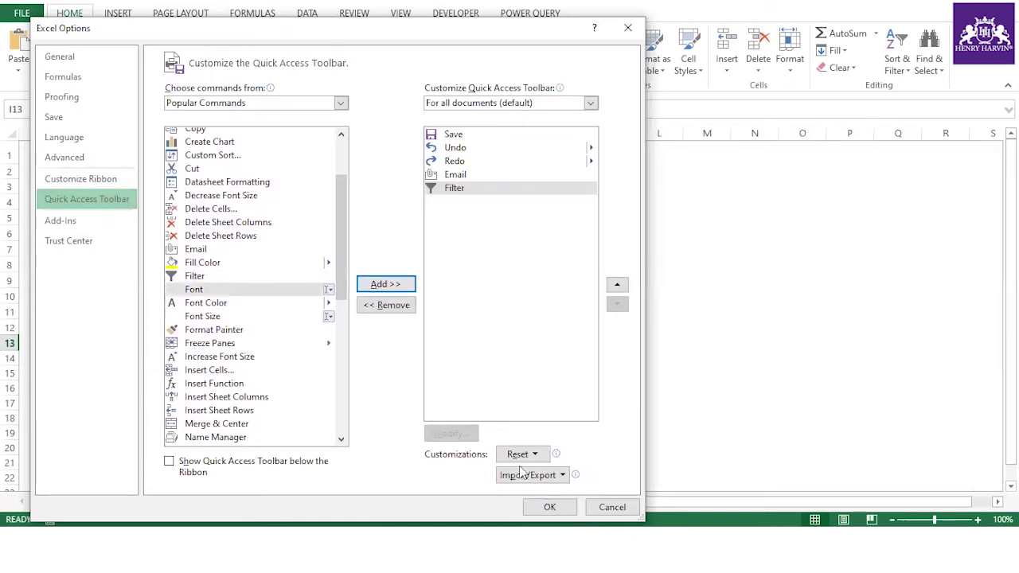
click(548, 507)
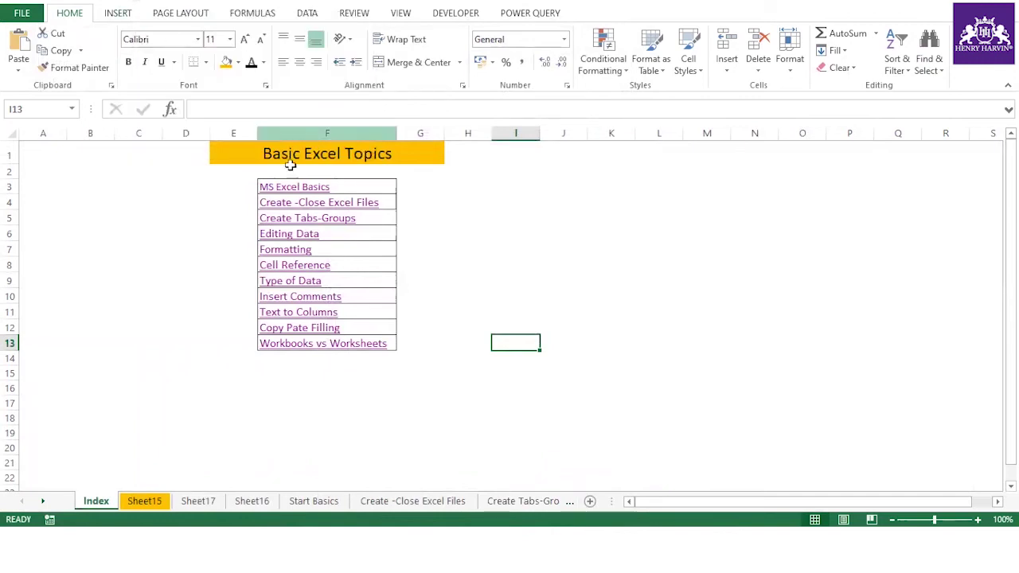
Open Sheet17 and enter the column headers Student in cell A1 and Score in cell B1.
click(199, 502)
click(142, 487)
click(144, 503)
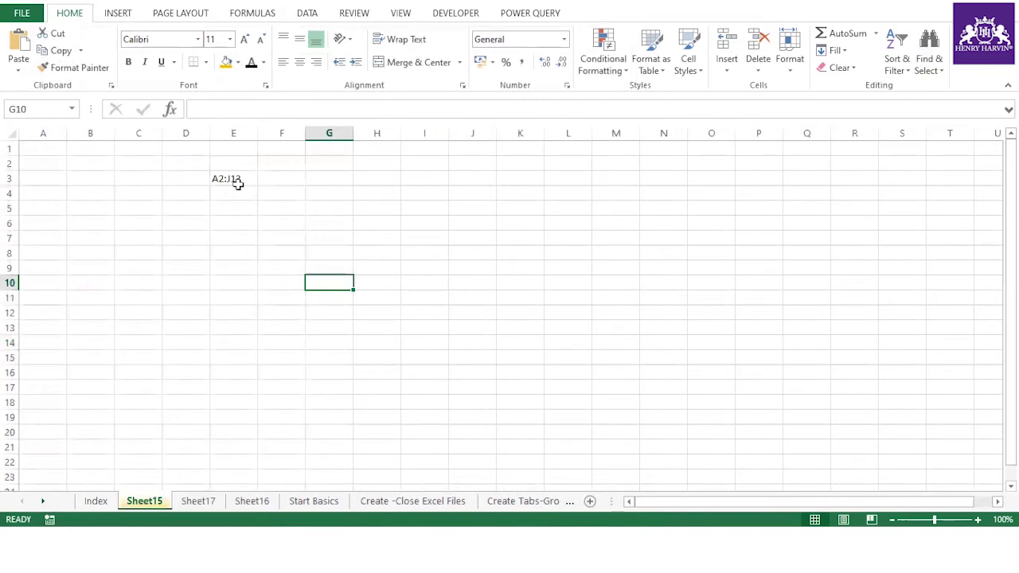
click(212, 503)
click(45, 148)
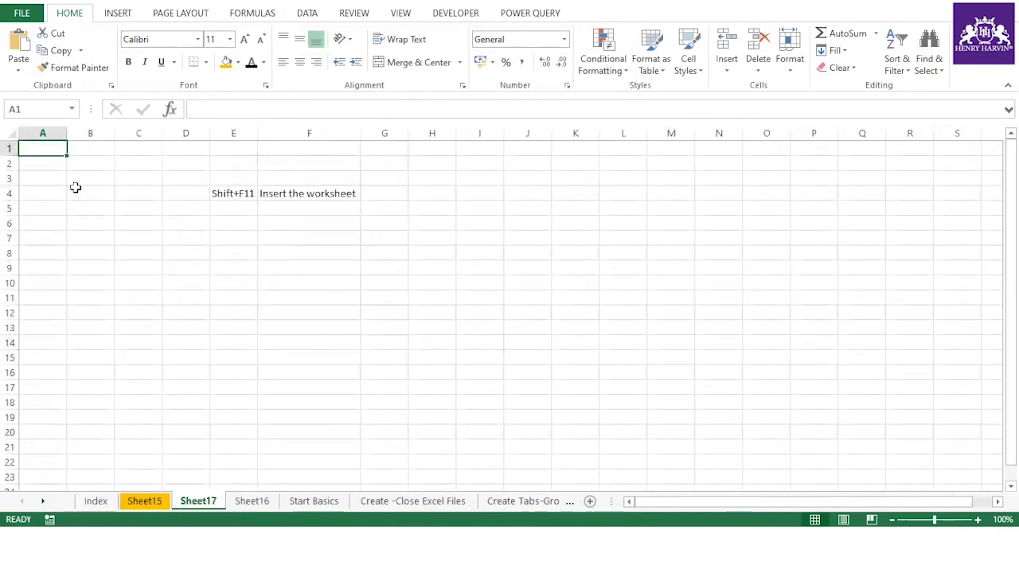
text(Student)
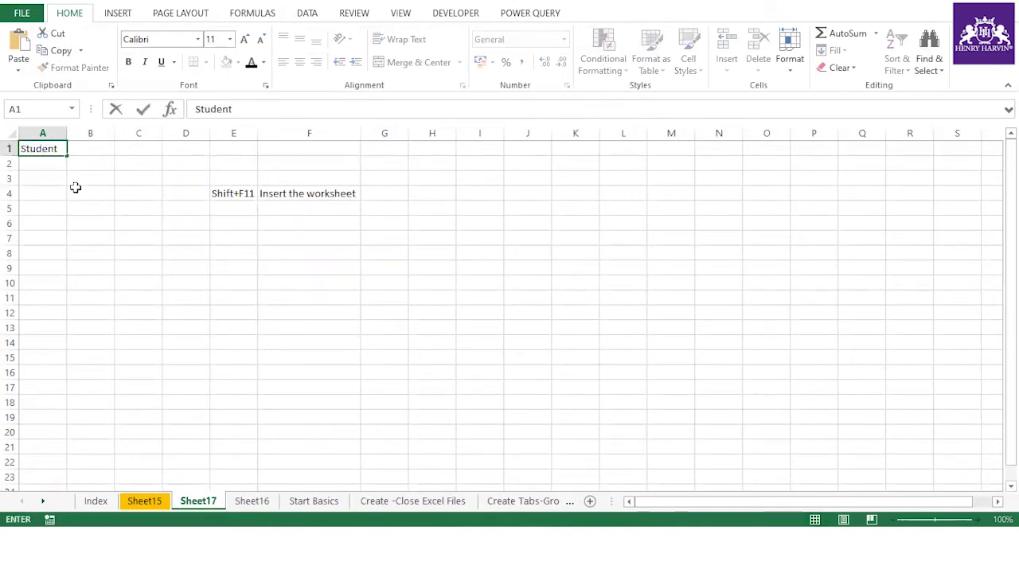
click(76, 187)
click(83, 153)
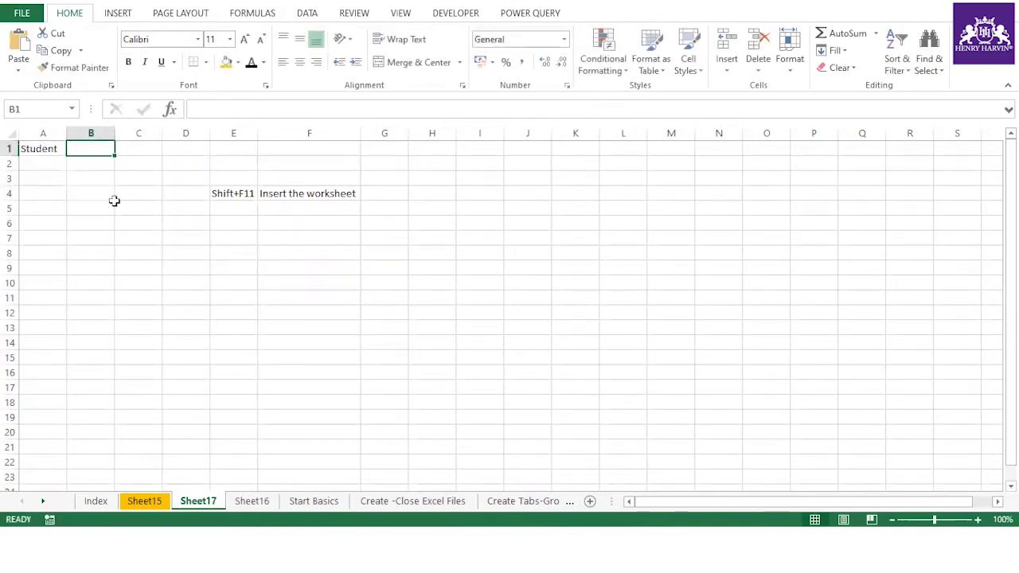
text(Score)
Enter A1 as the first student in cell A2 and fill the series down to cell A10.
click(34, 164)
text(A1)
click(109, 263)
click(56, 167)
drag(68, 171, 69, 285)
Enter 123 as the first score in cell B2 and fill it down to cell B10 as a series.
click(94, 170)
text(123)
click(96, 205)
click(100, 167)
drag(114, 170, 121, 291)
click(148, 252)
click(133, 303)
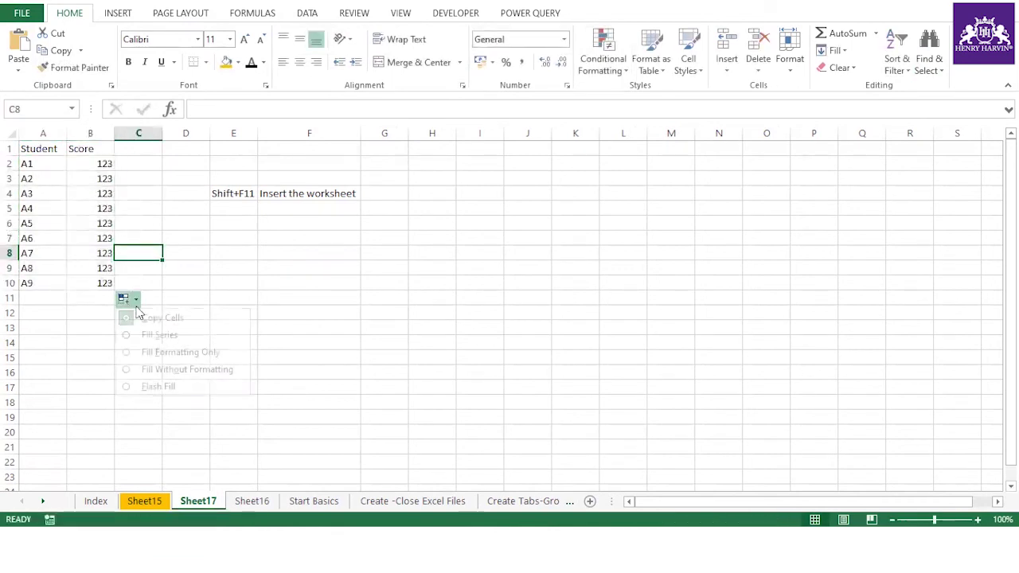
click(164, 336)
Toggle the filter on the Student and Score headers in A1:B1, leaving it switched on.
drag(45, 148, 74, 148)
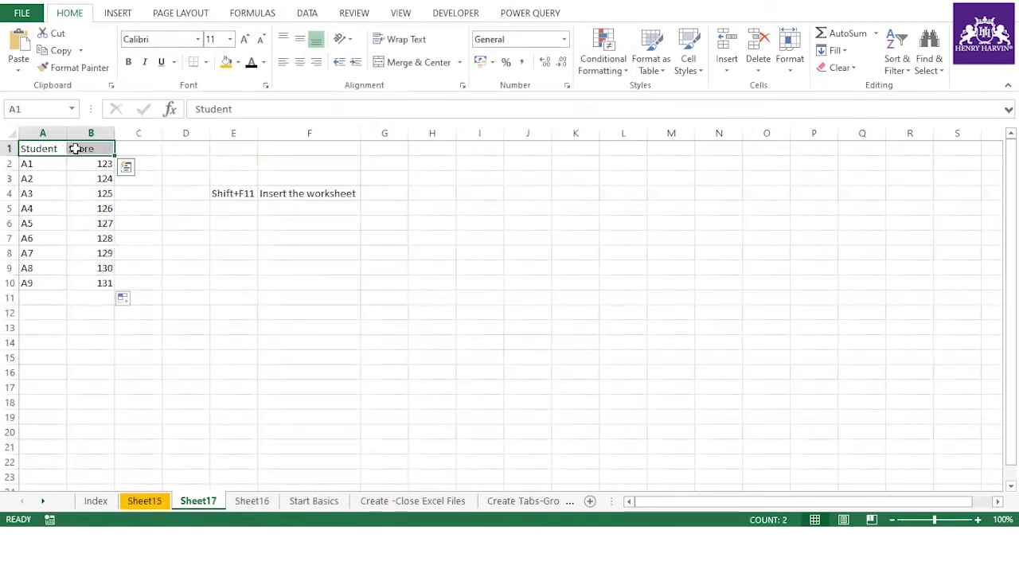
key(ctrl+shift+l)
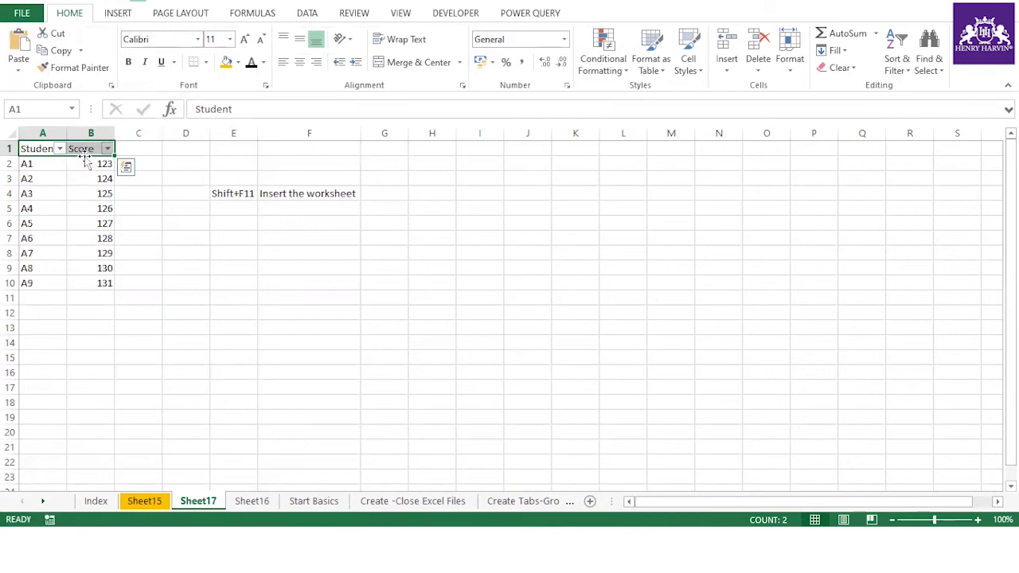
key(ctrl+shift+l)
key(ctrl+shift+l)
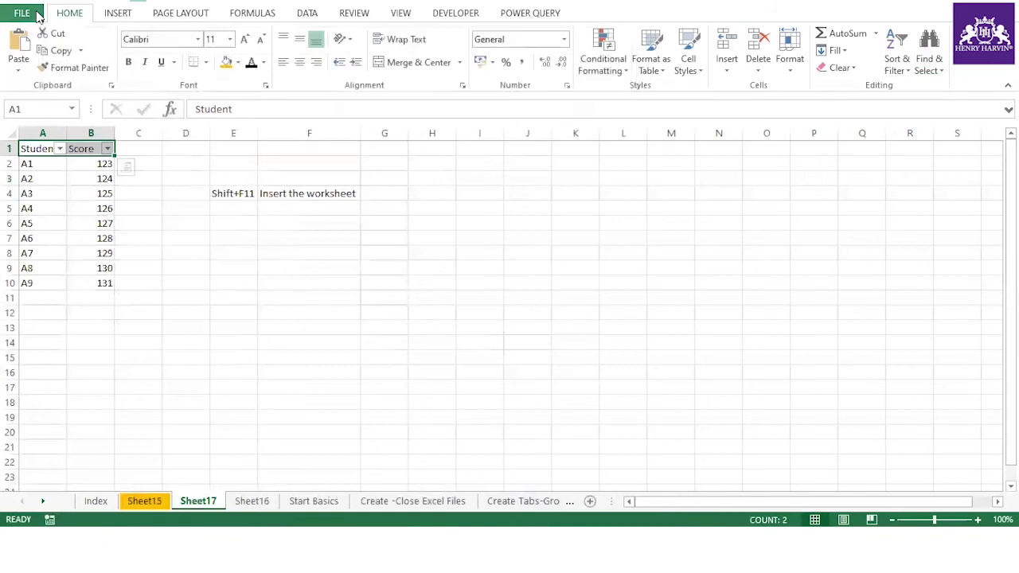
Review the Quick Access Toolbar customization page in Excel Options, then close it without making changes.
click(22, 12)
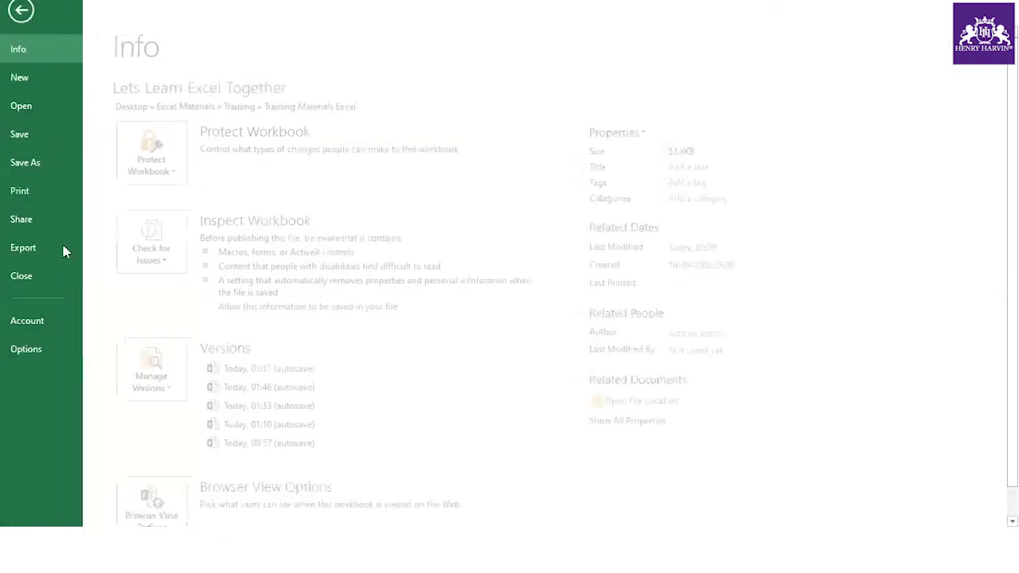
click(50, 354)
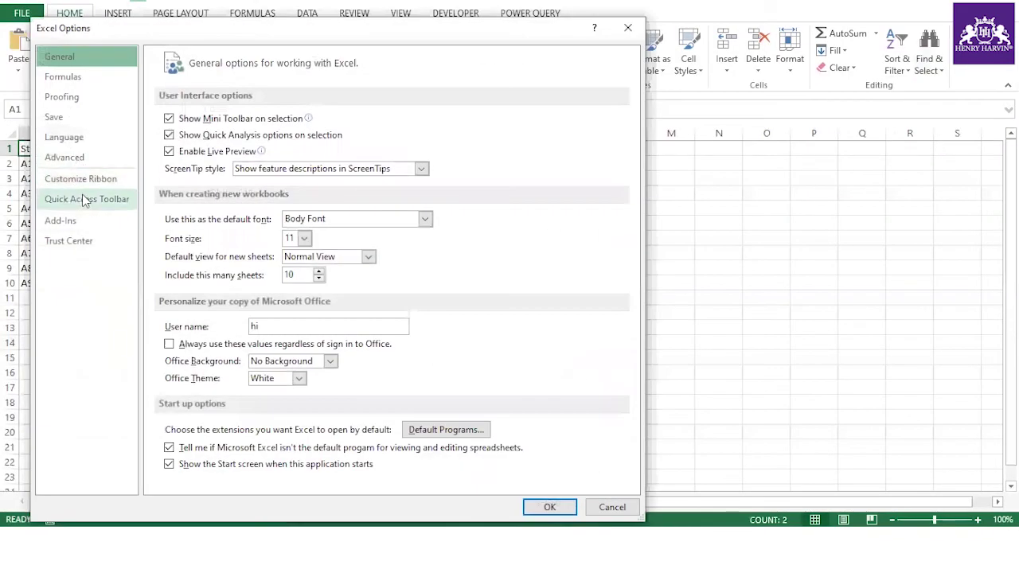
click(88, 203)
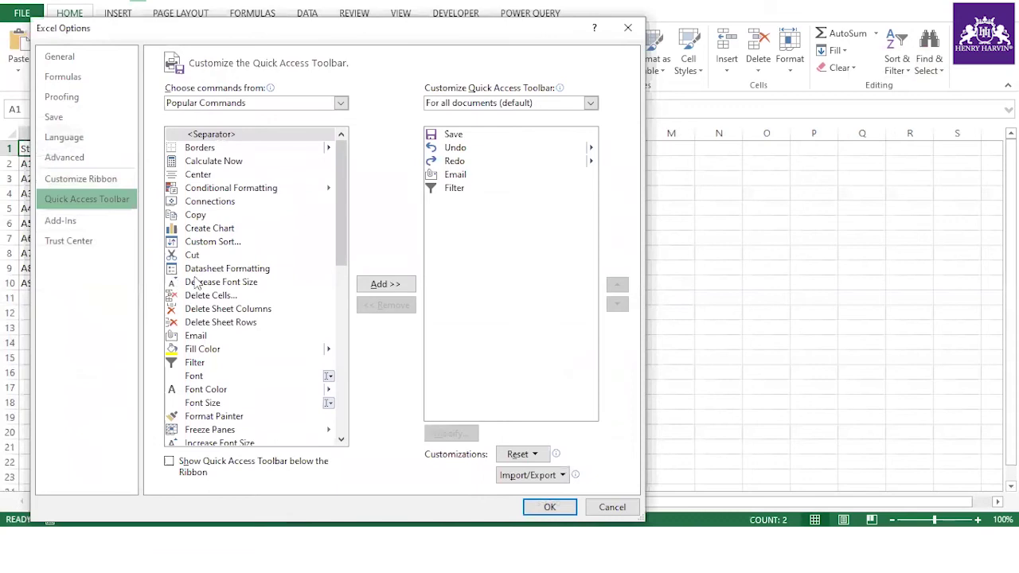
click(614, 508)
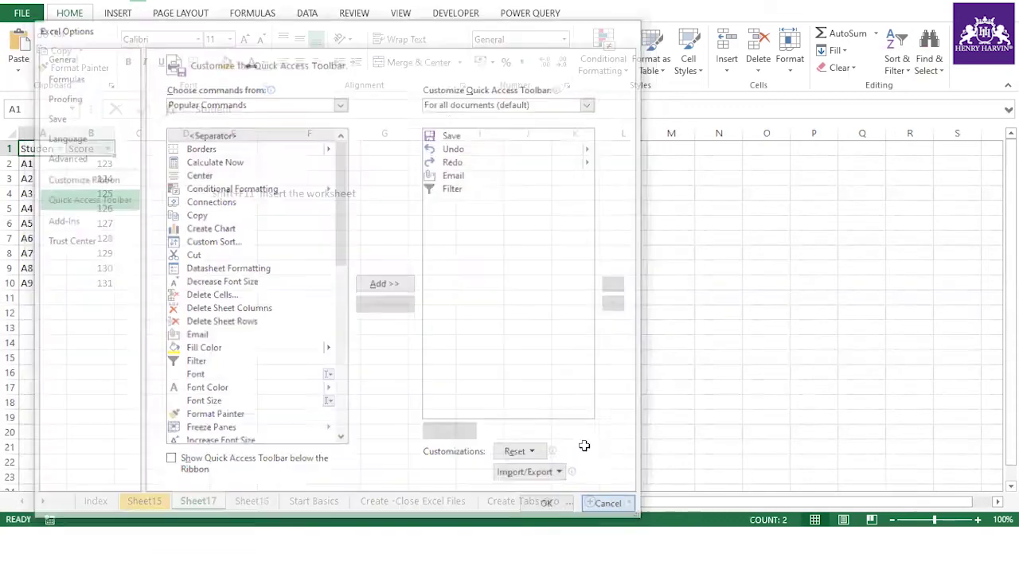
click(502, 387)
Switch to PowerPoint to show slide 11 on saving, opening and closing workbooks, then return to the Excel workbook.
key(alt+Tab)
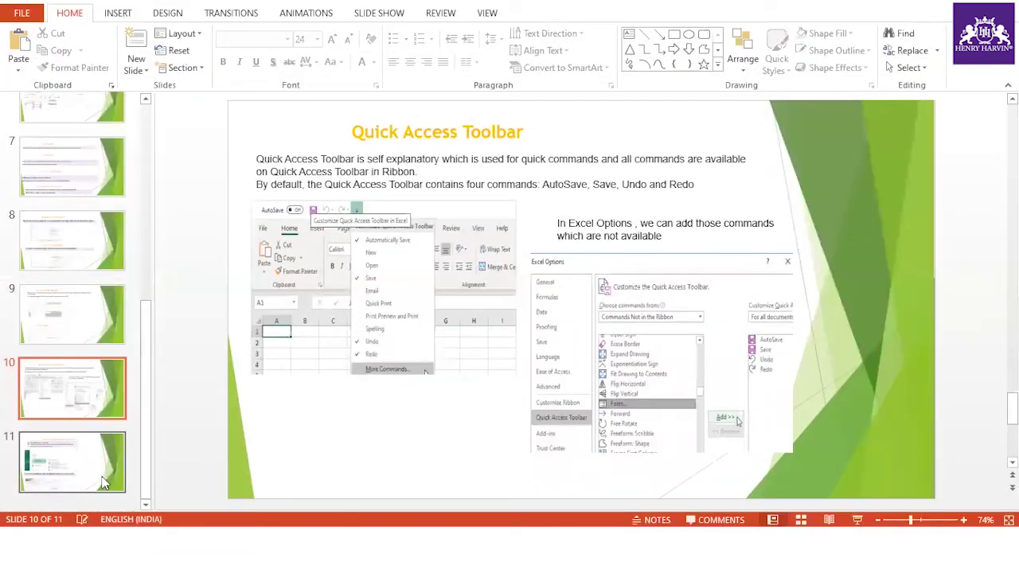
click(86, 476)
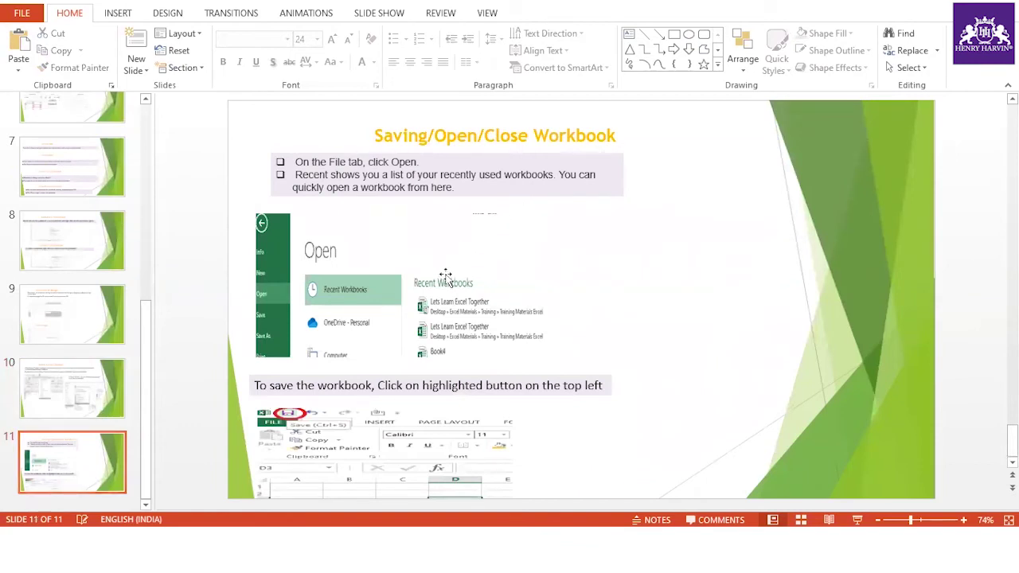
key(alt+Tab)
click(359, 298)
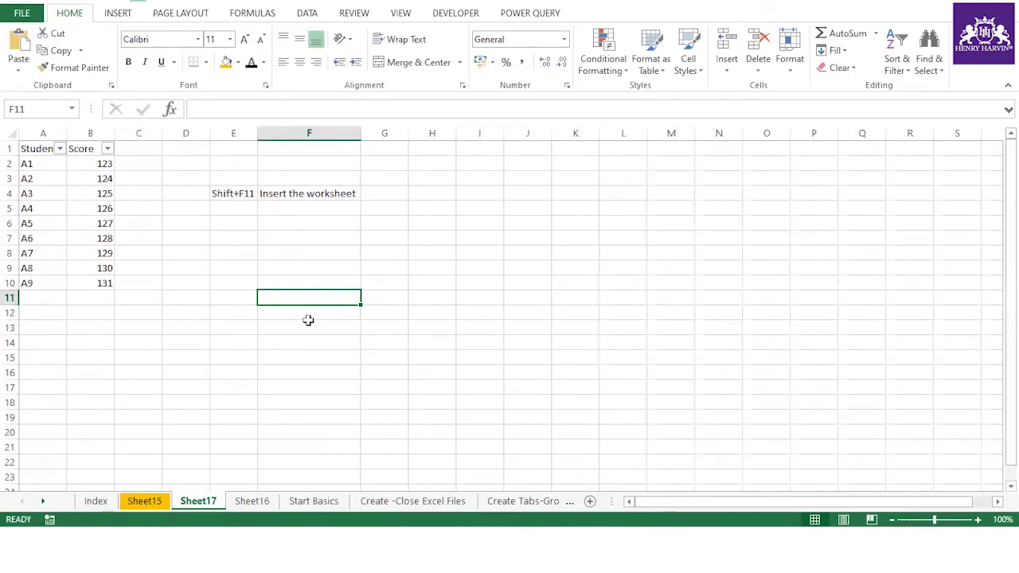
Show the list of recent workbooks and open Book4 from it.
key(ctrl+o)
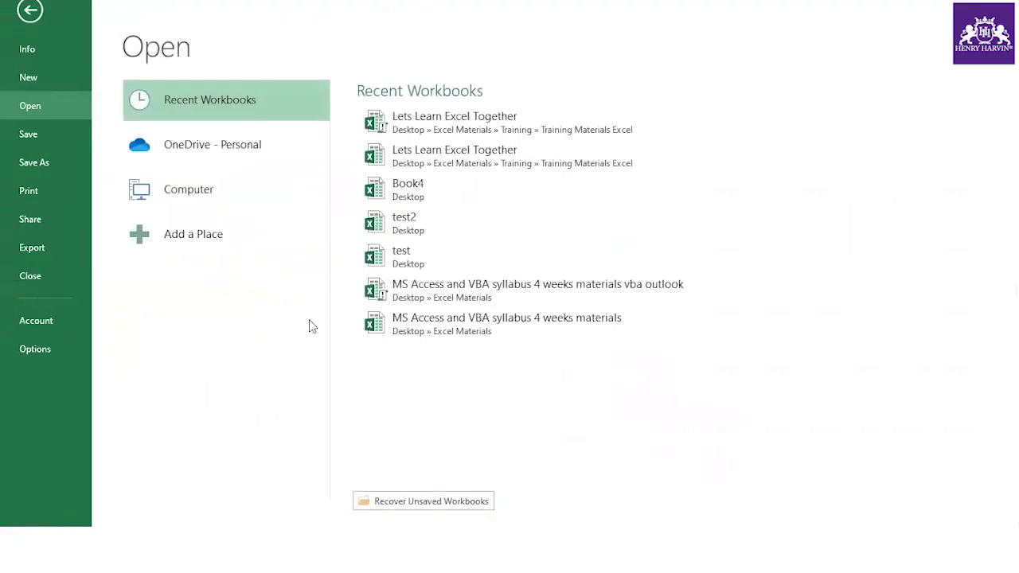
click(37, 16)
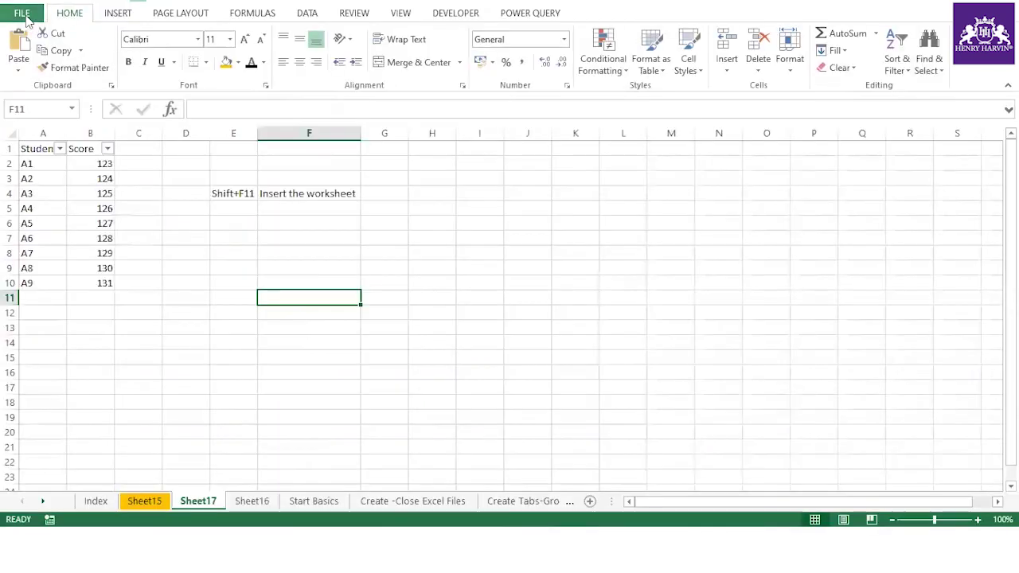
click(23, 15)
click(42, 106)
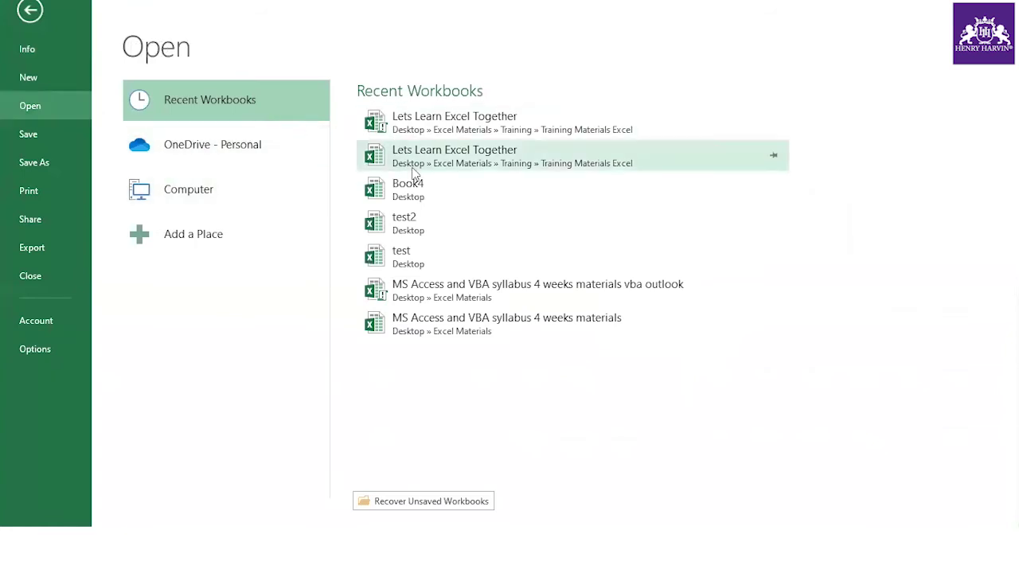
click(421, 194)
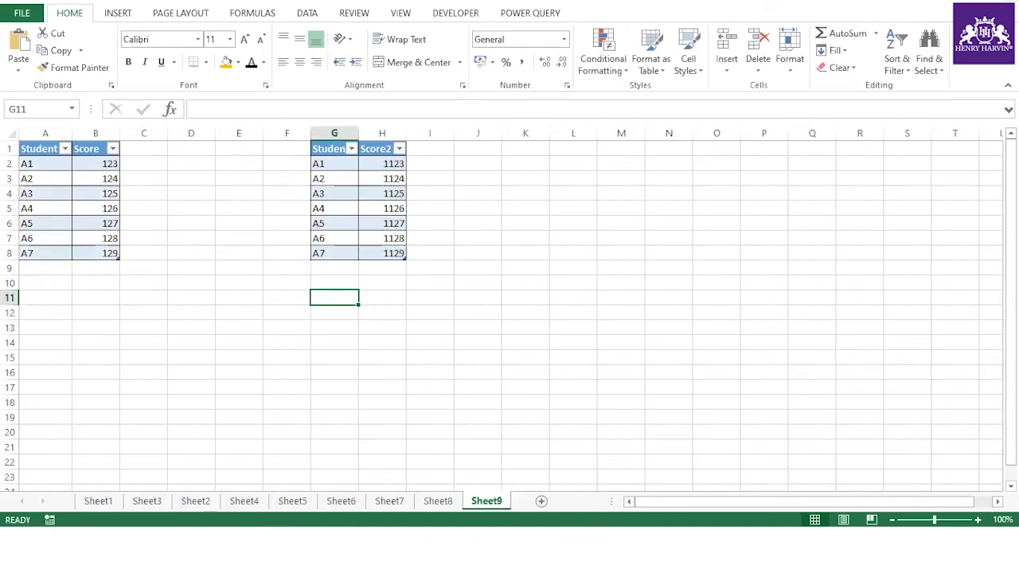
click(517, 238)
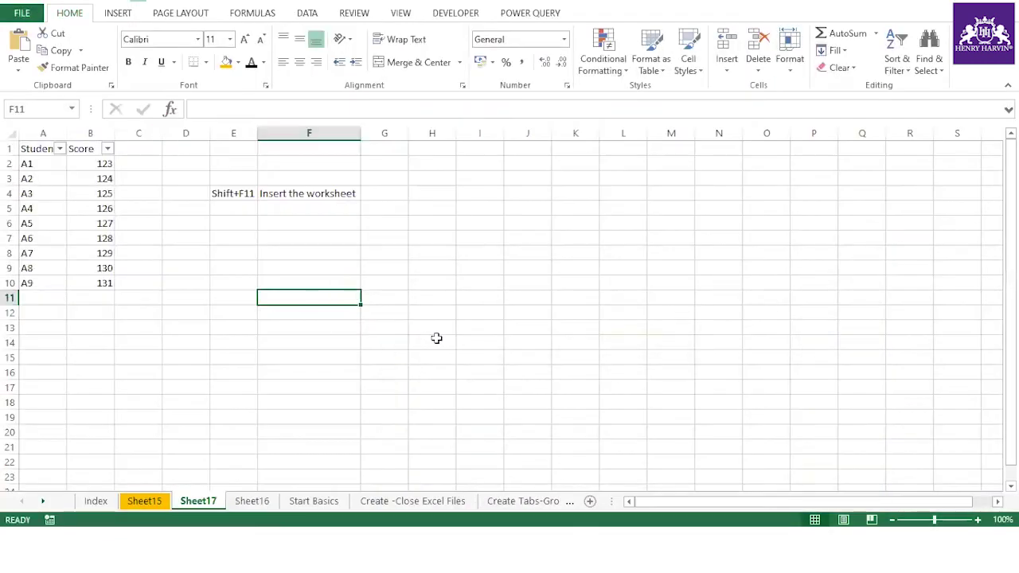
Reopen Book4 from the recent workbooks and enter ABC in cell K7 of Sheet9.
click(436, 341)
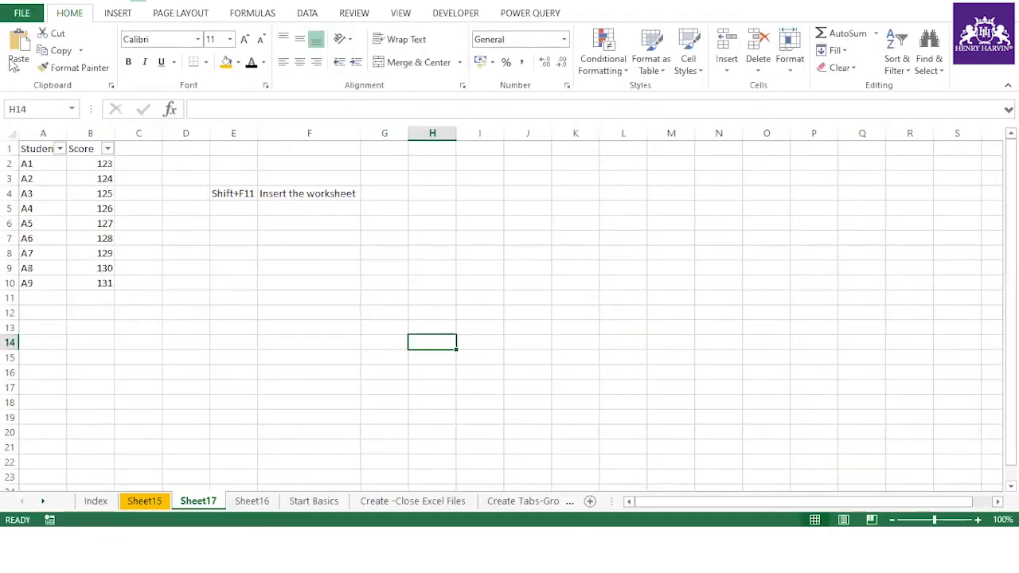
click(21, 13)
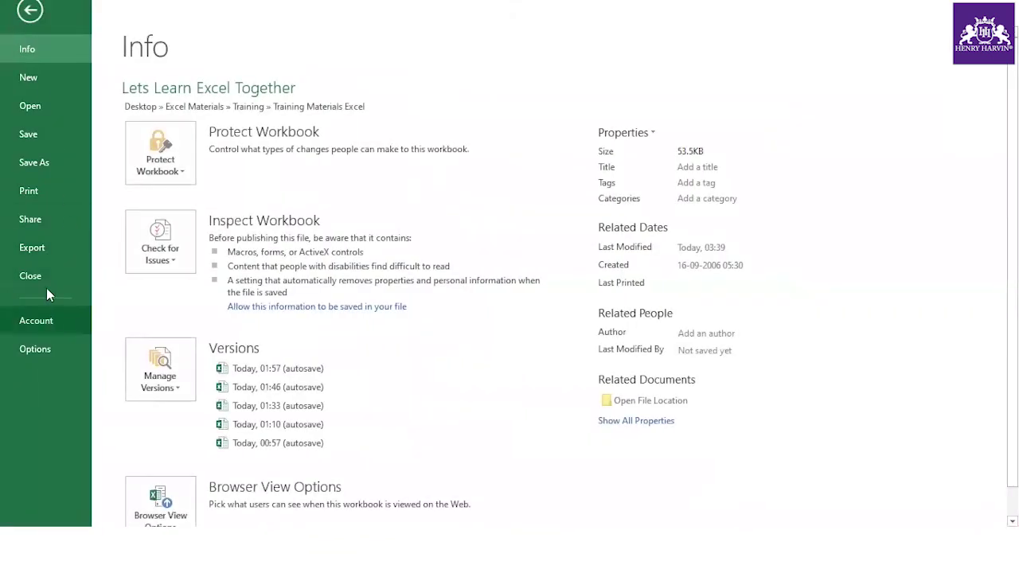
click(48, 107)
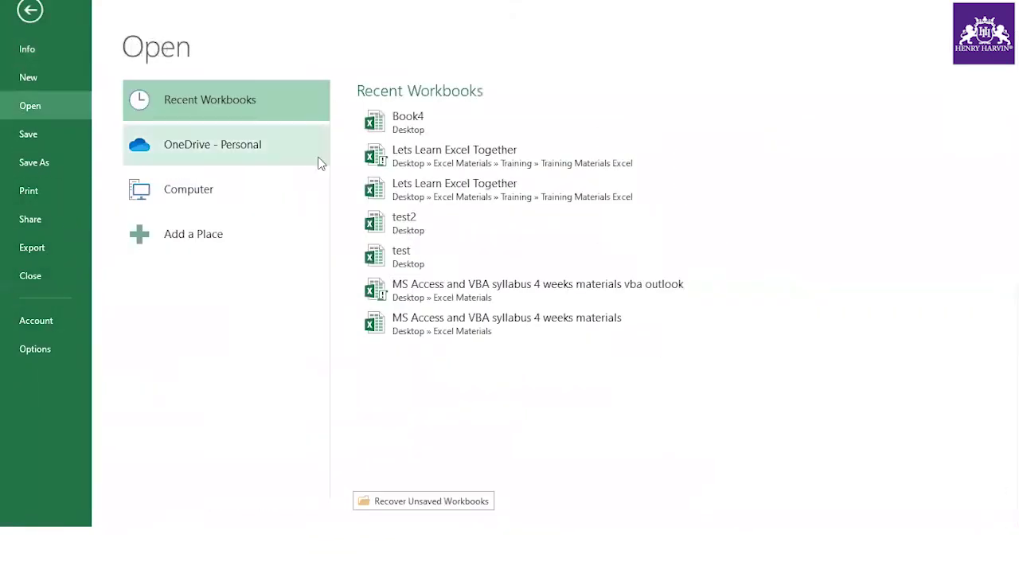
click(441, 121)
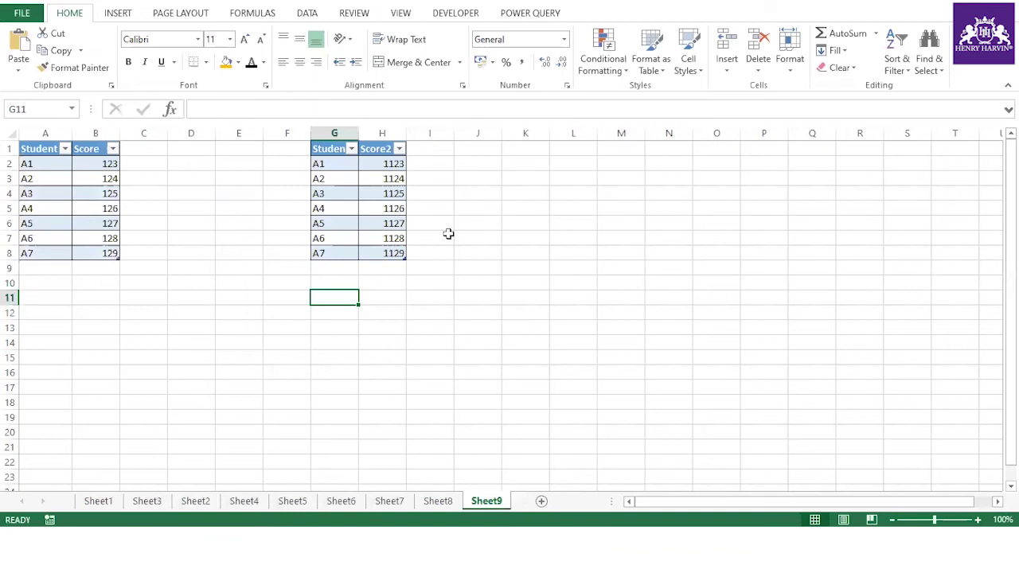
click(520, 241)
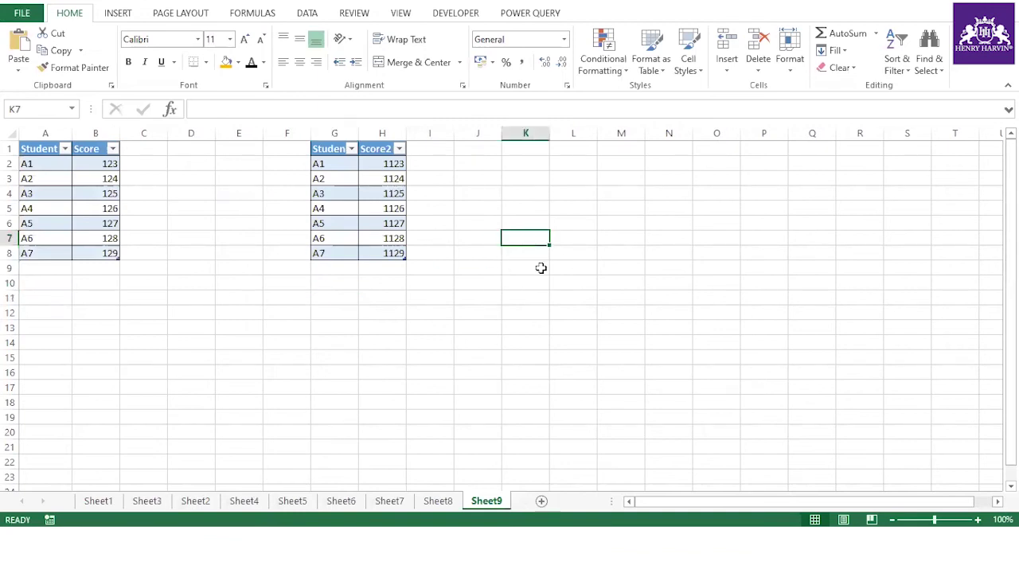
text(ABC)
click(527, 285)
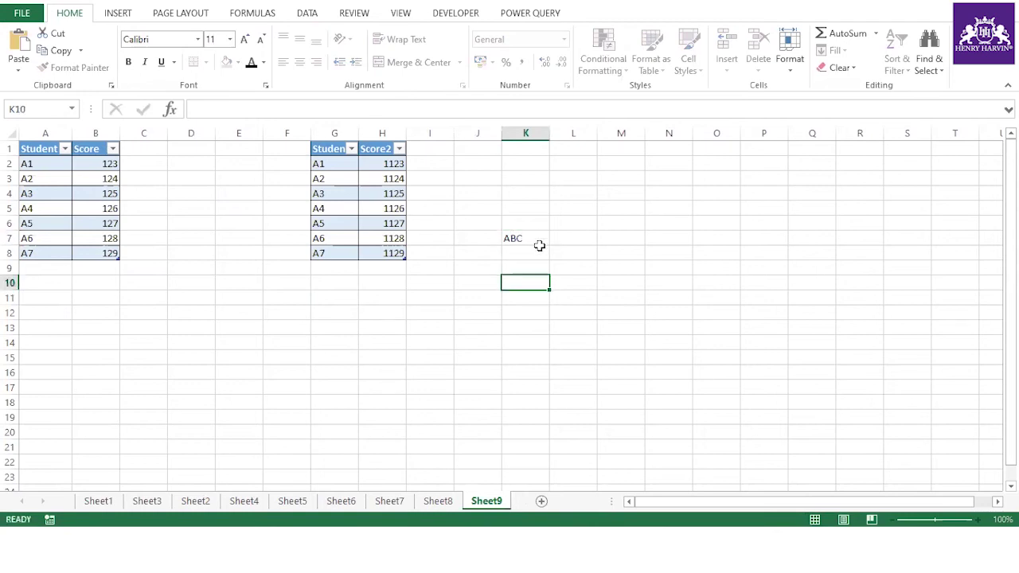
Save a copy of Book4 to the Desktop as ABC123 and select the new file on the desktop.
click(21, 13)
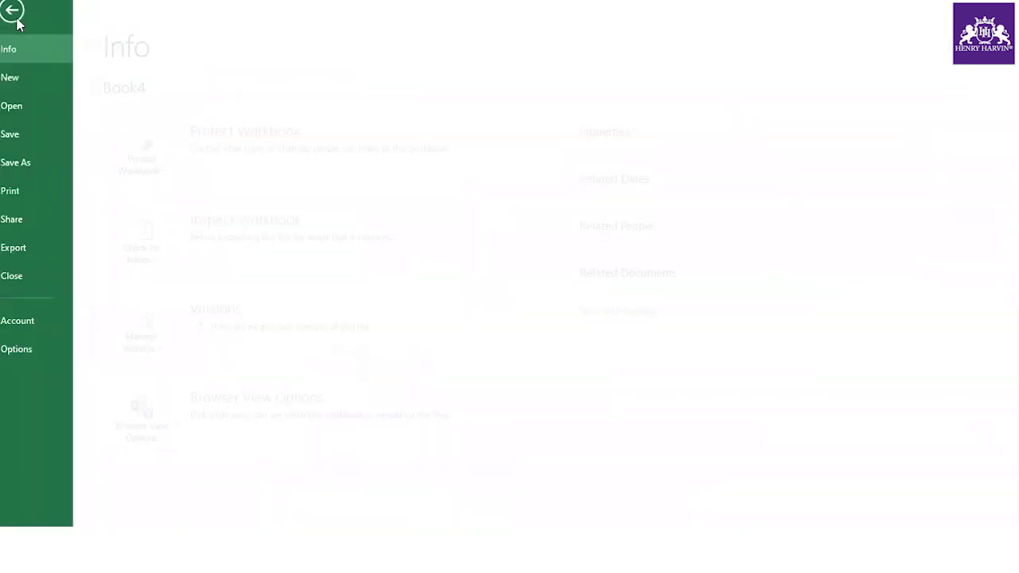
click(45, 164)
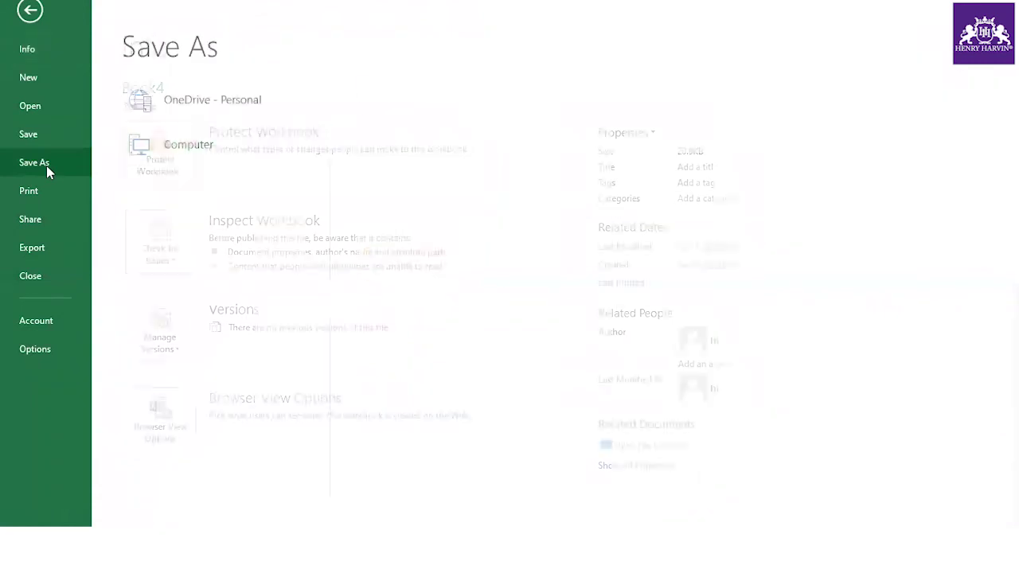
double_click(199, 144)
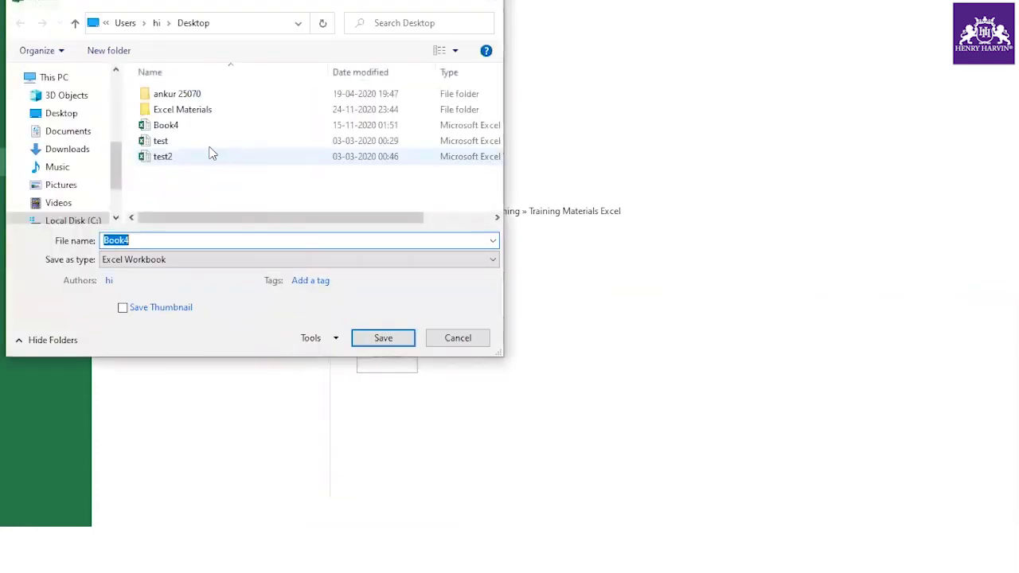
double_click(157, 239)
text(ABC123)
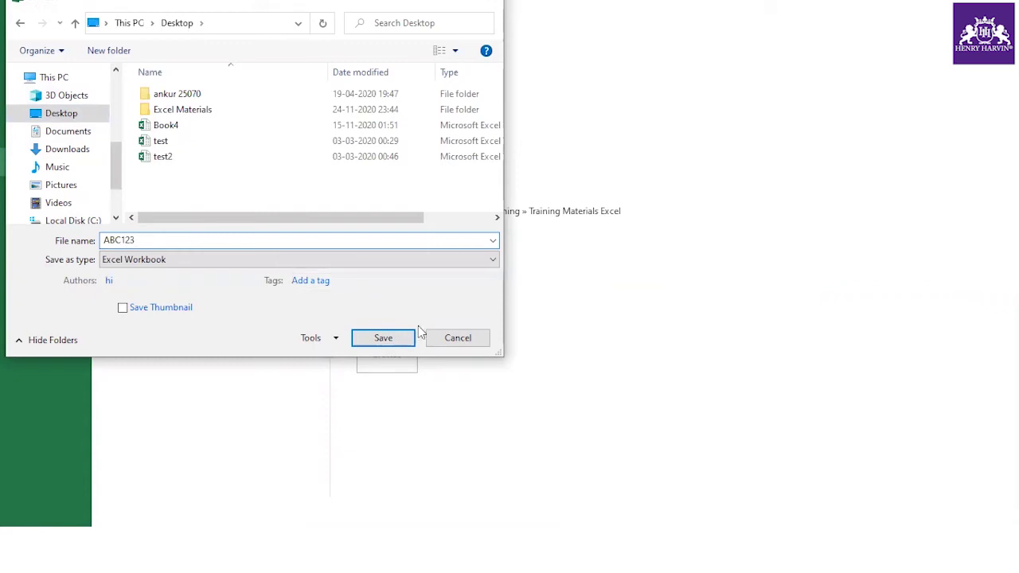
click(394, 339)
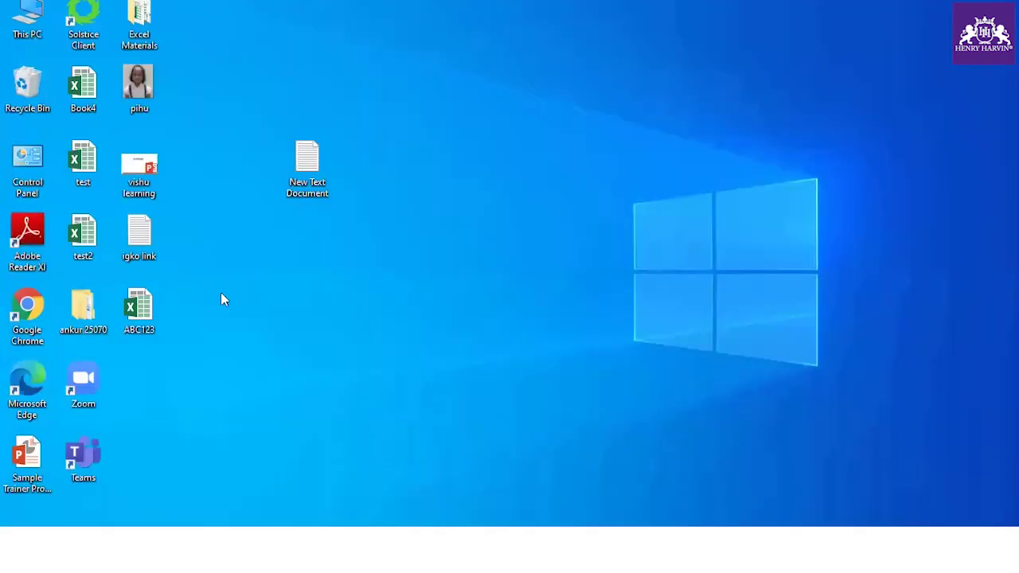
click(139, 309)
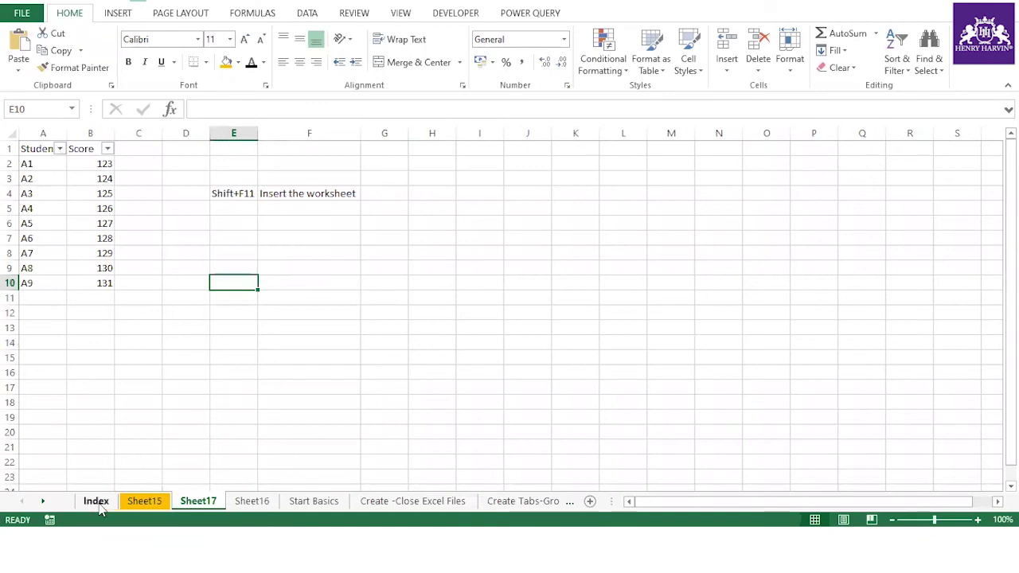
Look through the contents of Sheet15, Sheet17 and Sheet16 in the training workbook.
click(144, 510)
click(198, 508)
click(154, 508)
click(237, 508)
click(145, 508)
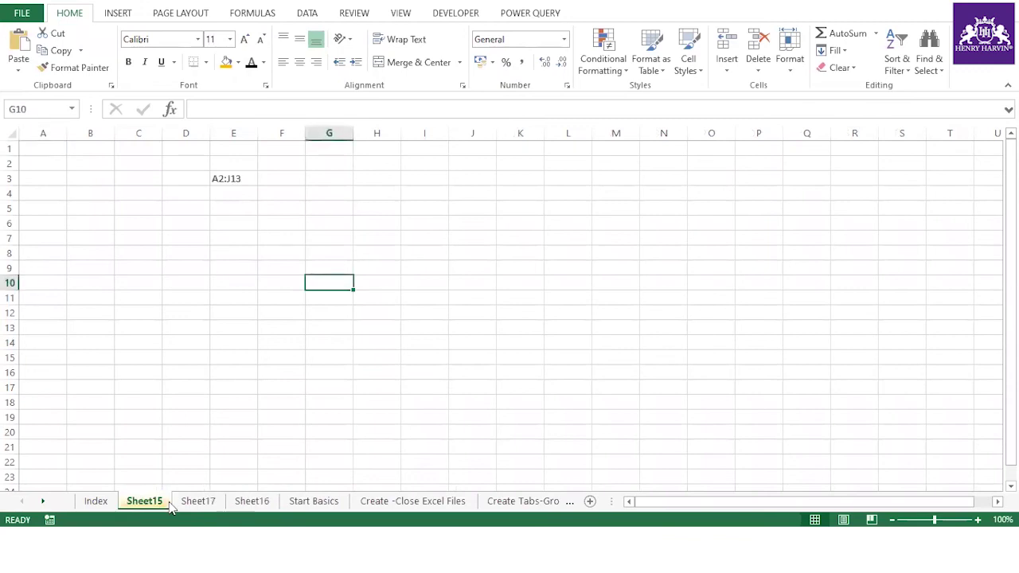
click(207, 510)
click(236, 510)
Group Sheet15, Sheet17 and Sheet16 and delete all three worksheets permanently.
click(147, 503)
click(153, 442)
click(195, 451)
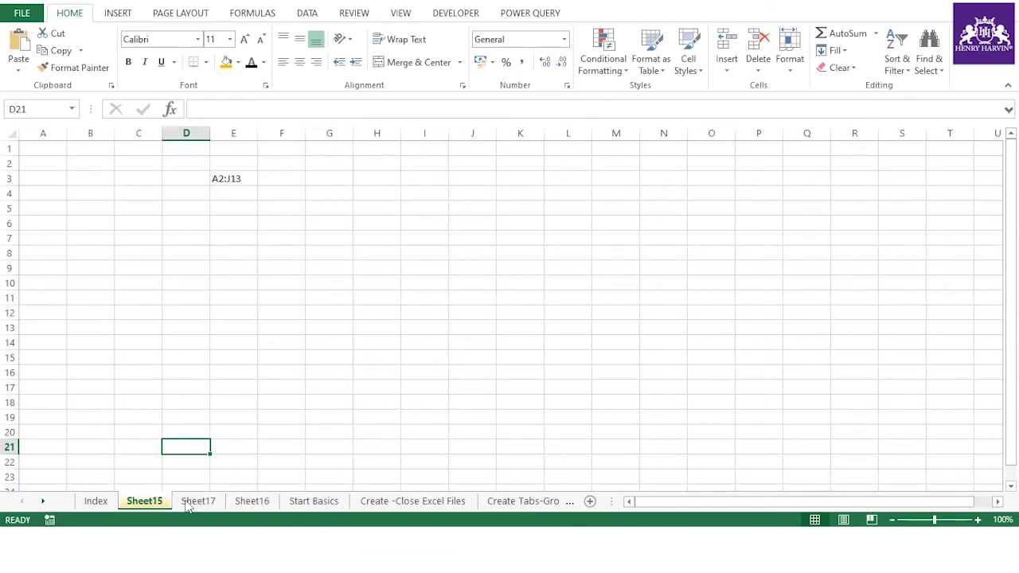
shift+click(255, 506)
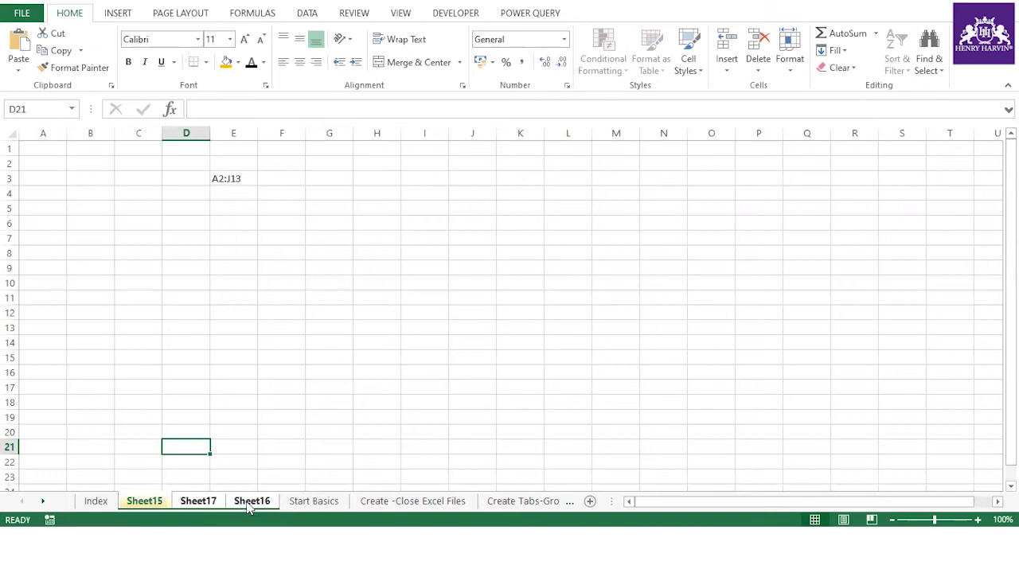
right_click(250, 507)
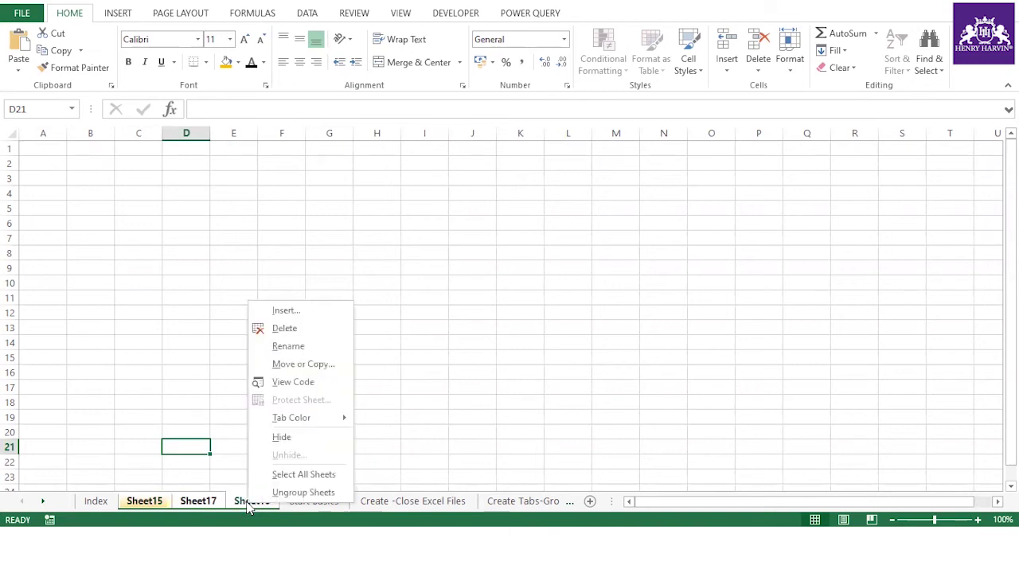
click(294, 328)
click(482, 302)
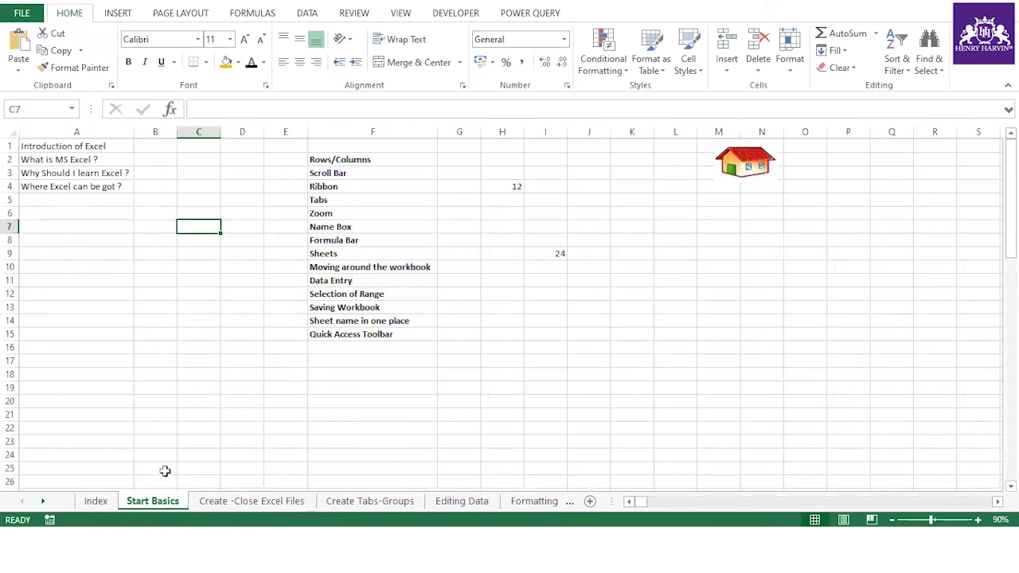
Open the Index sheet, then return to Start Basics and review the topic list in F2:F15.
click(106, 500)
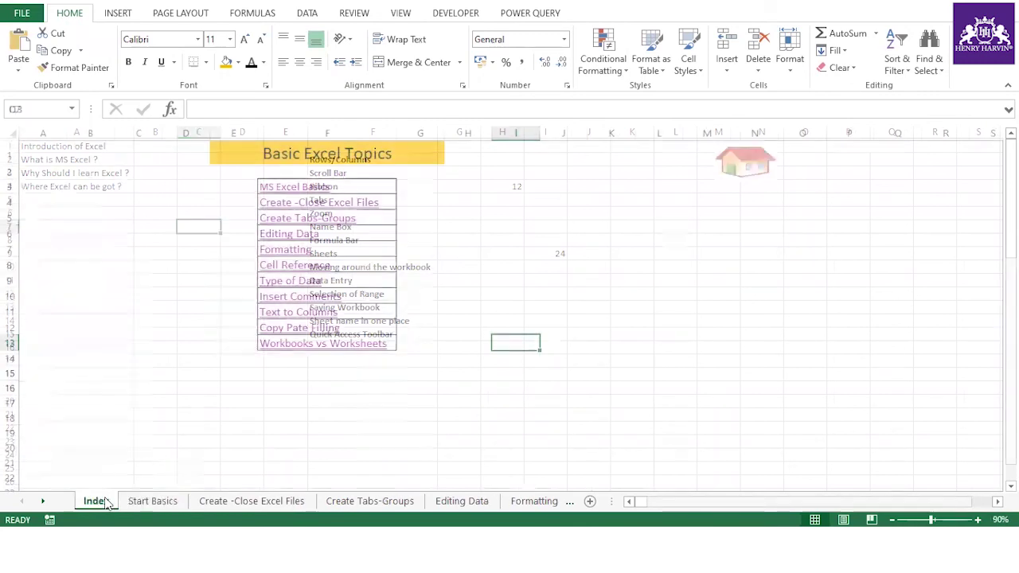
click(152, 501)
drag(370, 161, 343, 332)
click(269, 416)
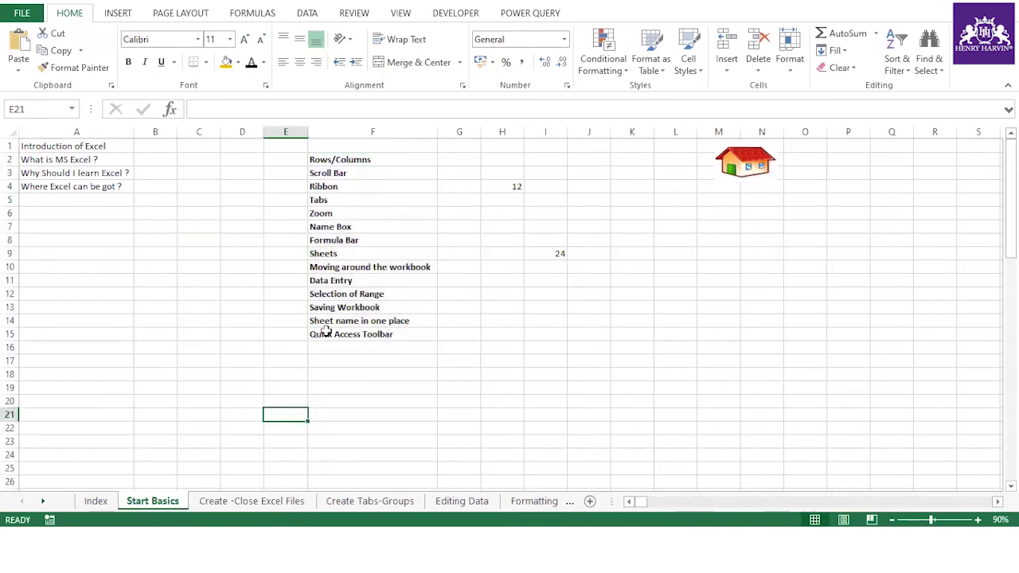
Open the Editing Data sheet through its Index link and widen column A to fit the topic text.
click(95, 501)
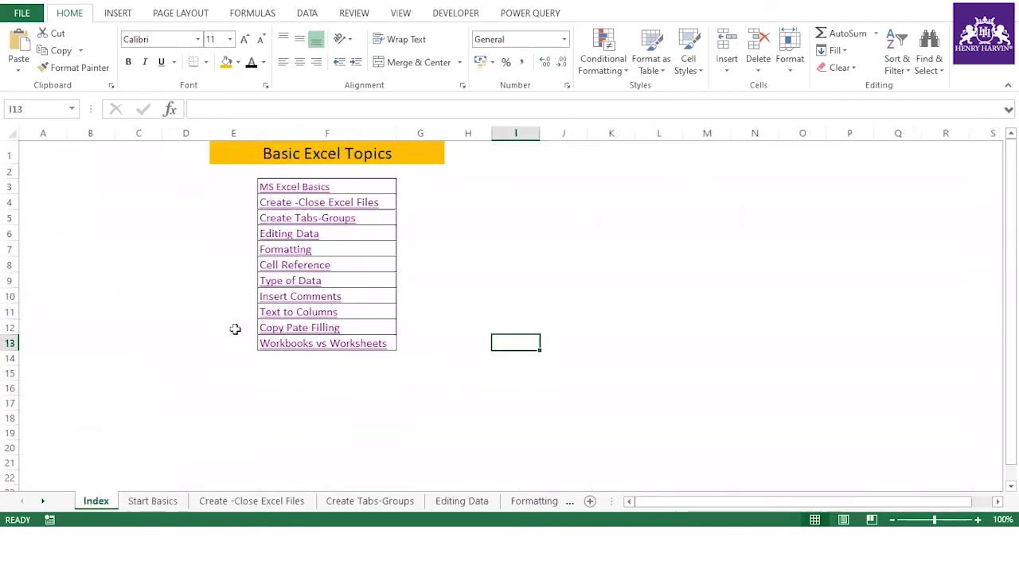
click(294, 234)
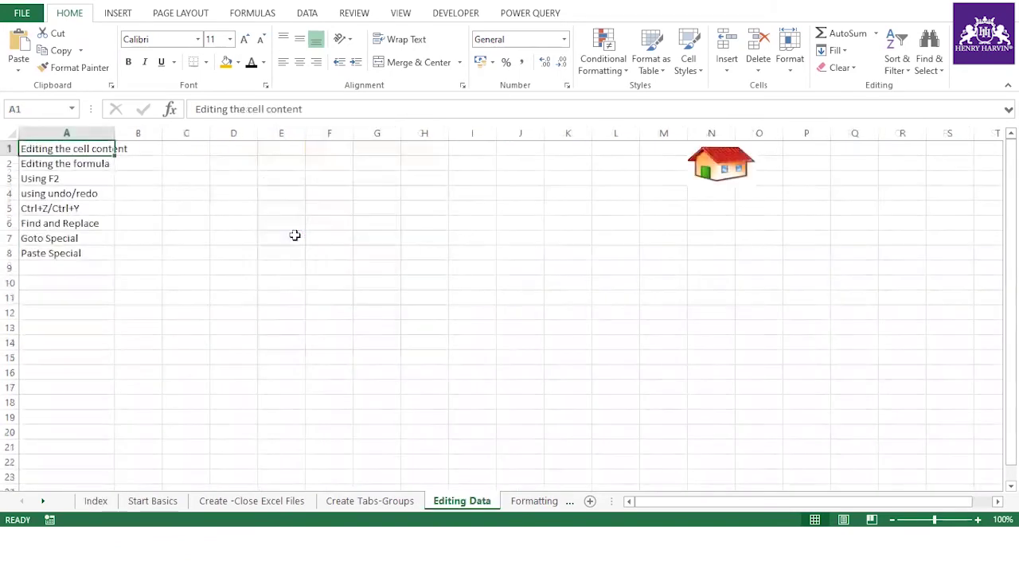
click(229, 309)
drag(116, 127, 135, 128)
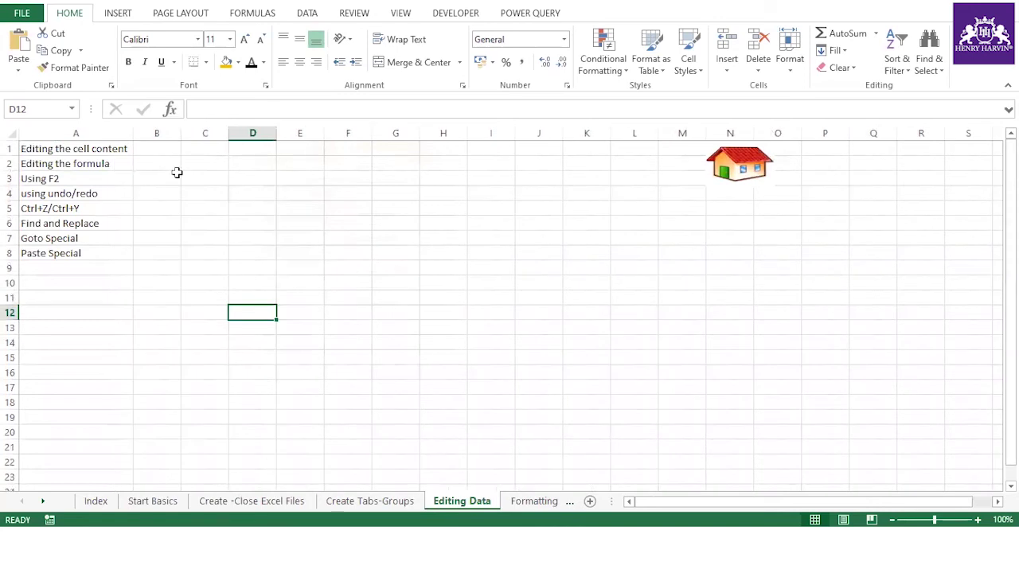
Review the editing topics listed in A1:A8, including Find and Replace, Goto Special and Paste Special.
click(238, 191)
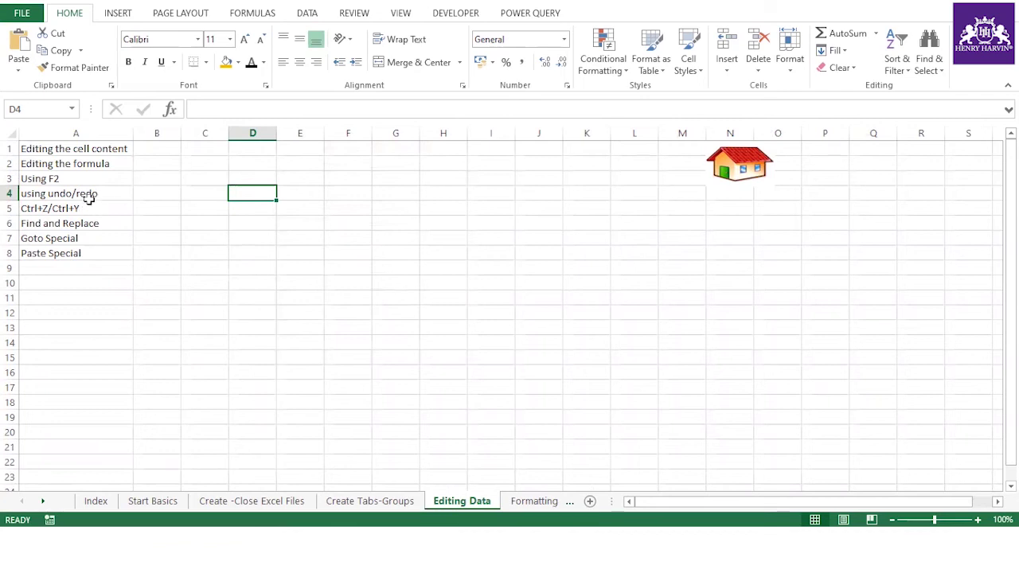
click(94, 227)
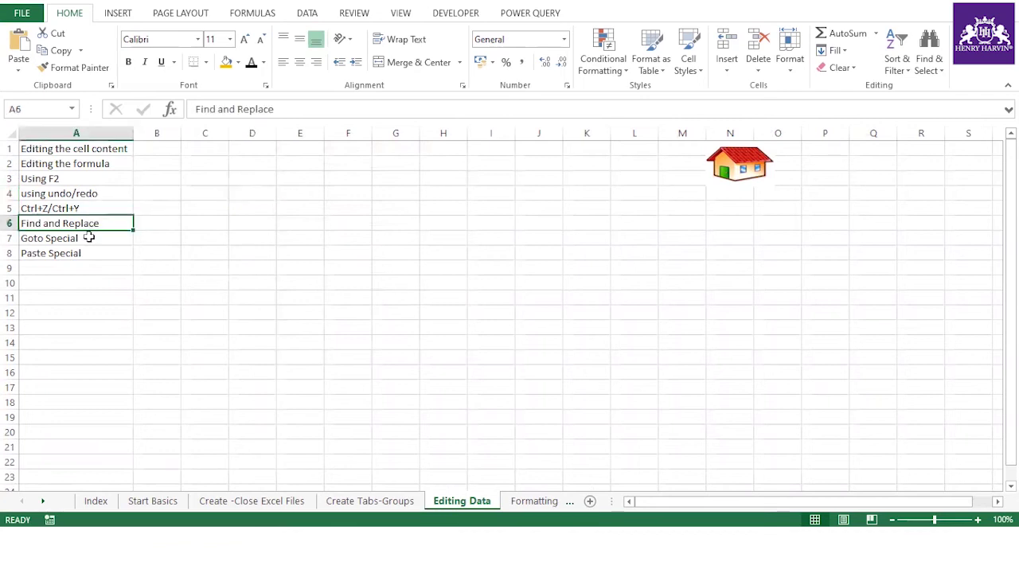
click(89, 237)
click(90, 254)
click(205, 295)
click(117, 146)
drag(117, 146, 109, 250)
drag(108, 251, 108, 251)
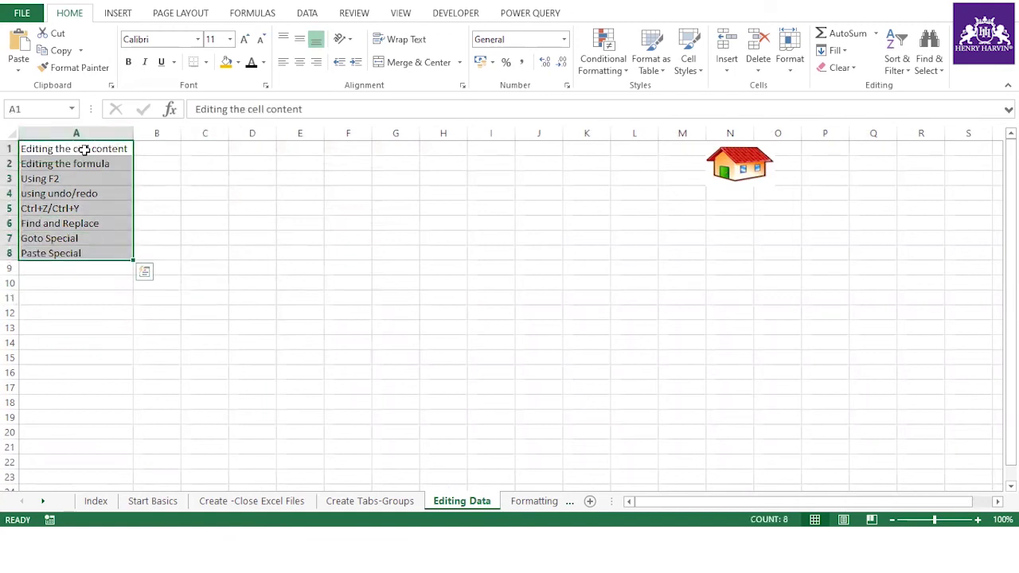
Enter the number 123 in cell F2.
click(326, 166)
text(123)
click(329, 231)
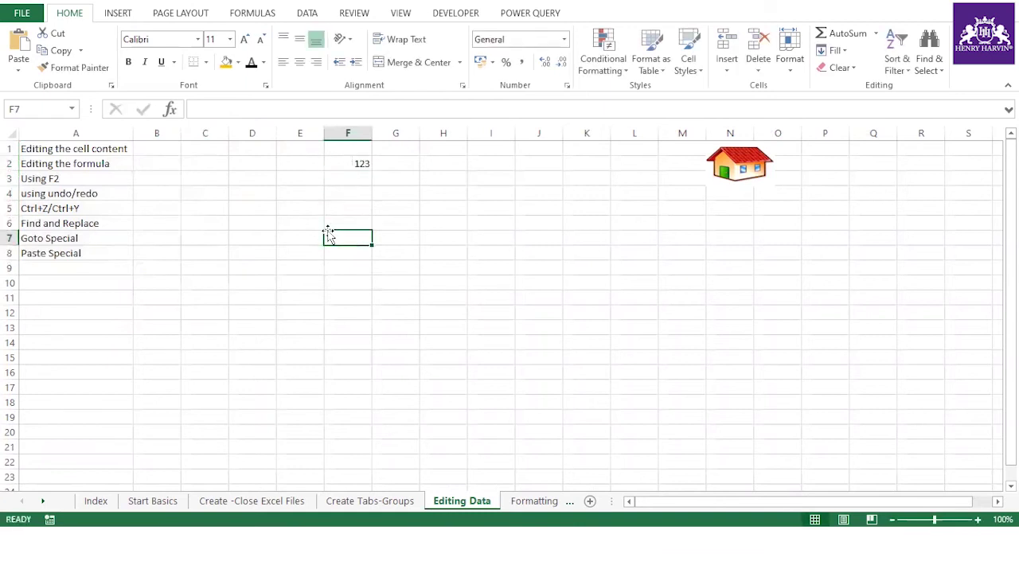
click(353, 165)
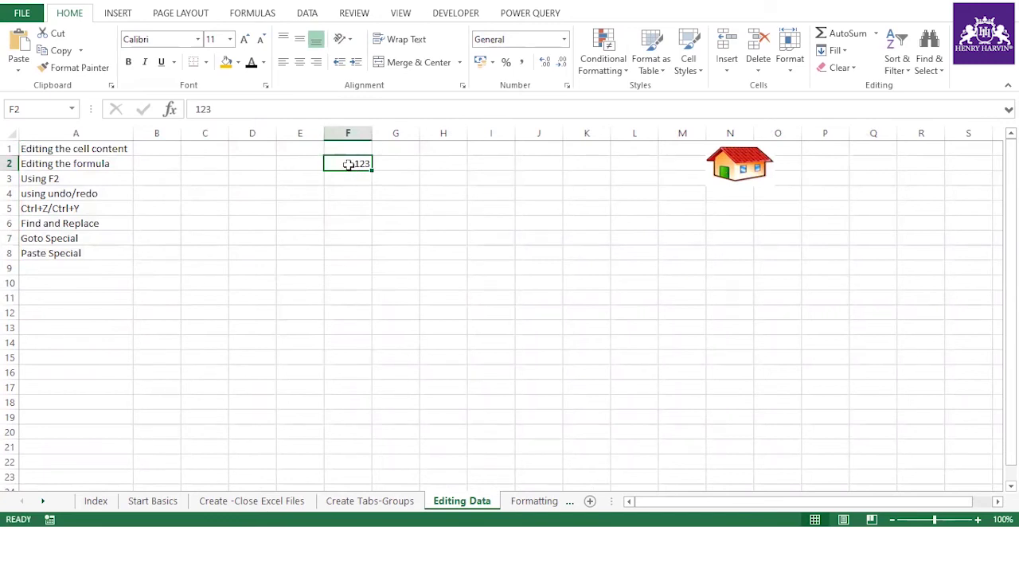
click(326, 209)
Overwrite the content of cell F2 with 3456.
click(353, 163)
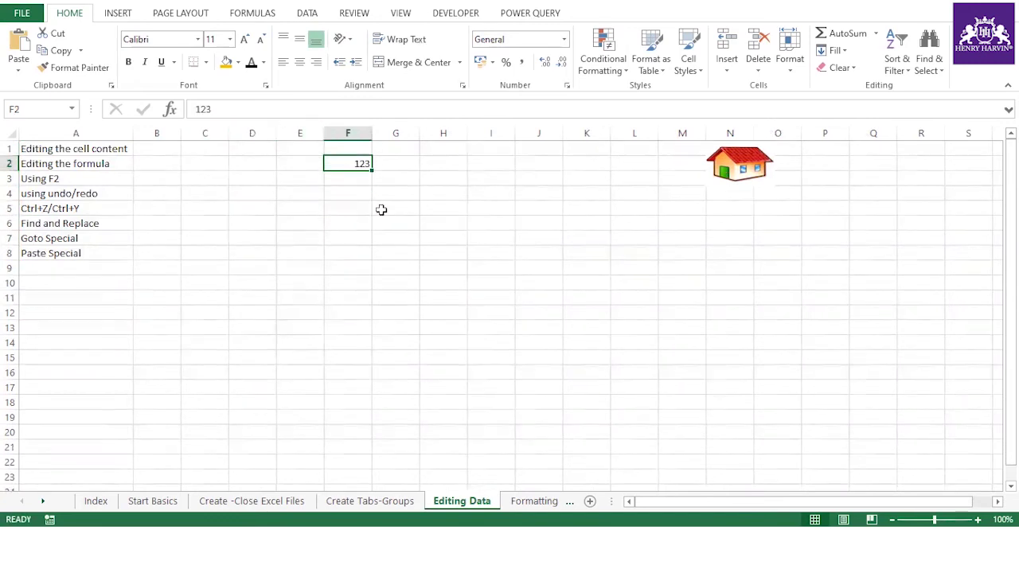
text(3456)
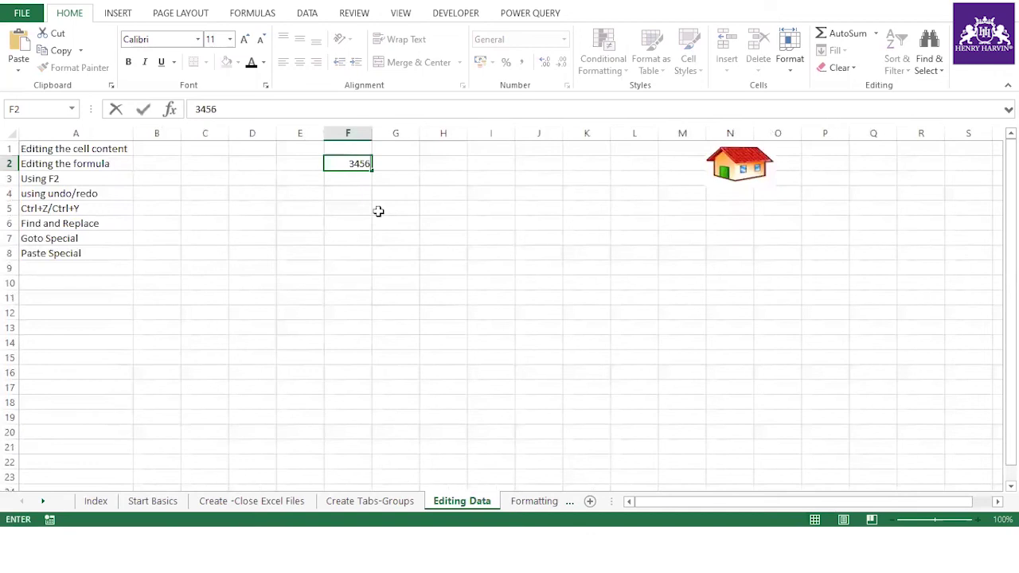
click(381, 209)
click(352, 162)
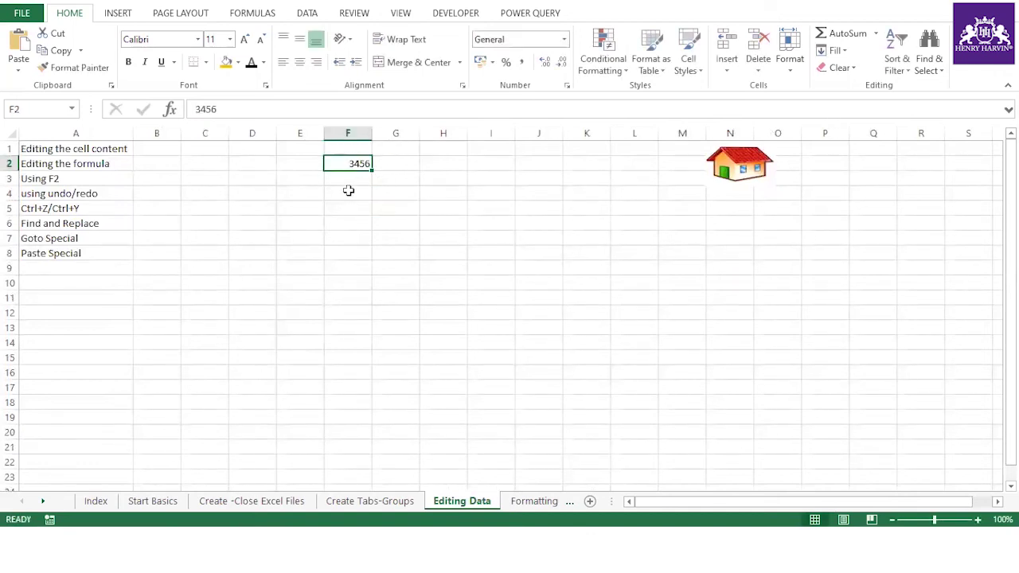
click(408, 181)
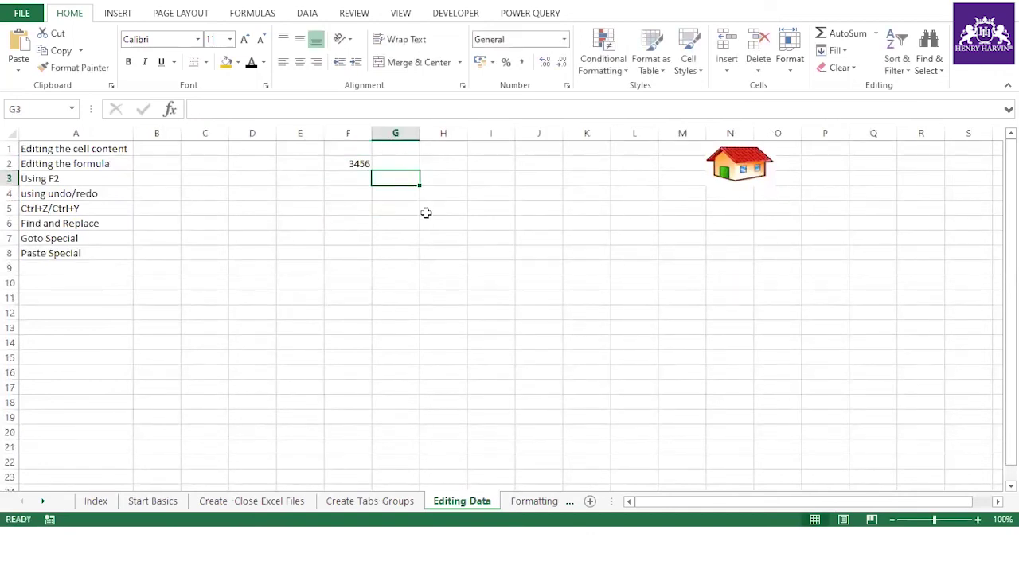
Enter Jan in H2 and autofill the month names down to Dec in H13.
click(461, 164)
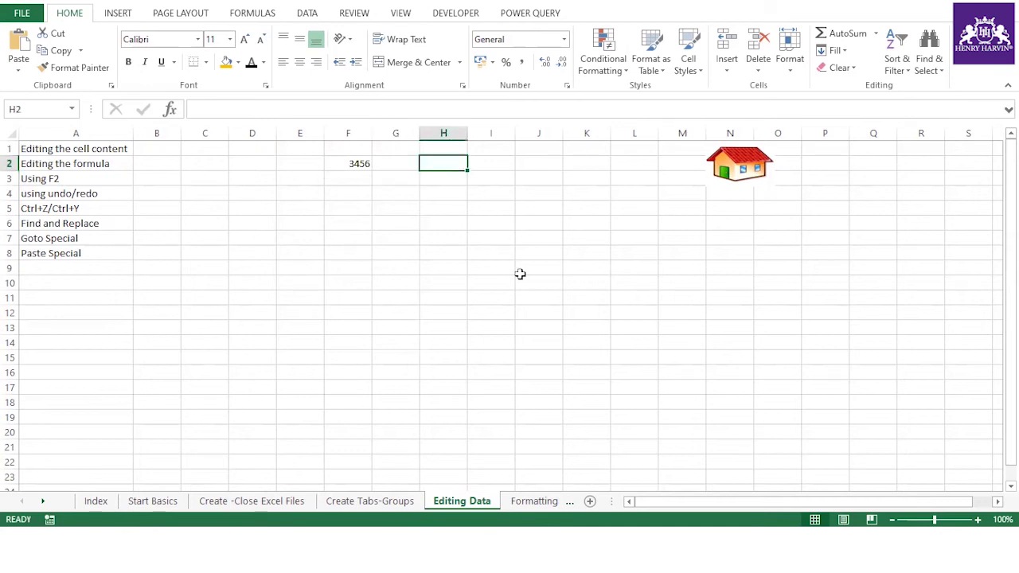
text(Jan)
click(519, 274)
click(453, 164)
drag(468, 170, 461, 307)
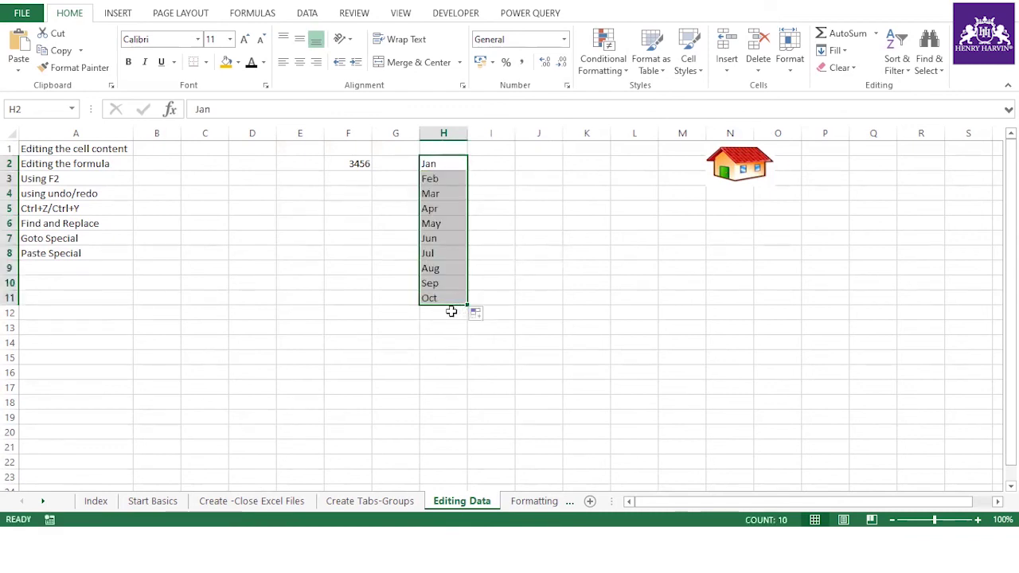
click(450, 163)
drag(467, 170, 500, 339)
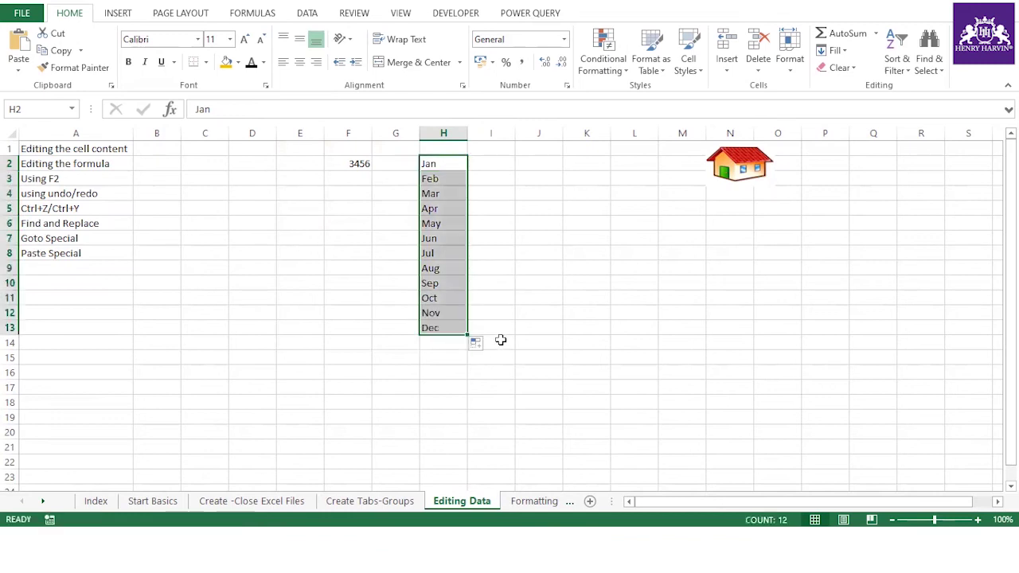
Enter 12 in I2 and fill it down to I13 as a series increasing by one beside the months.
click(487, 165)
text(12)
click(501, 236)
click(508, 165)
drag(514, 166, 516, 330)
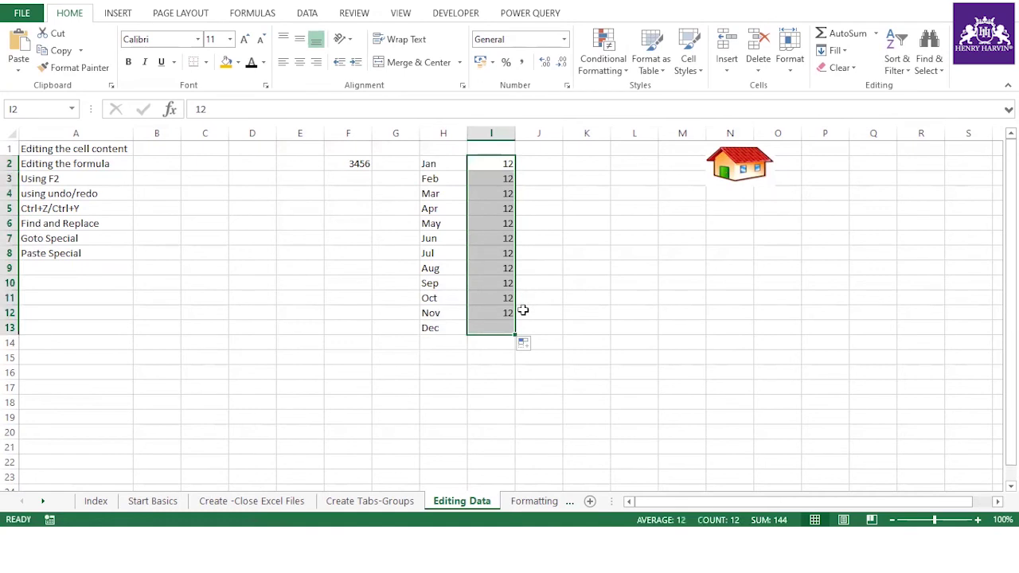
click(529, 344)
click(557, 380)
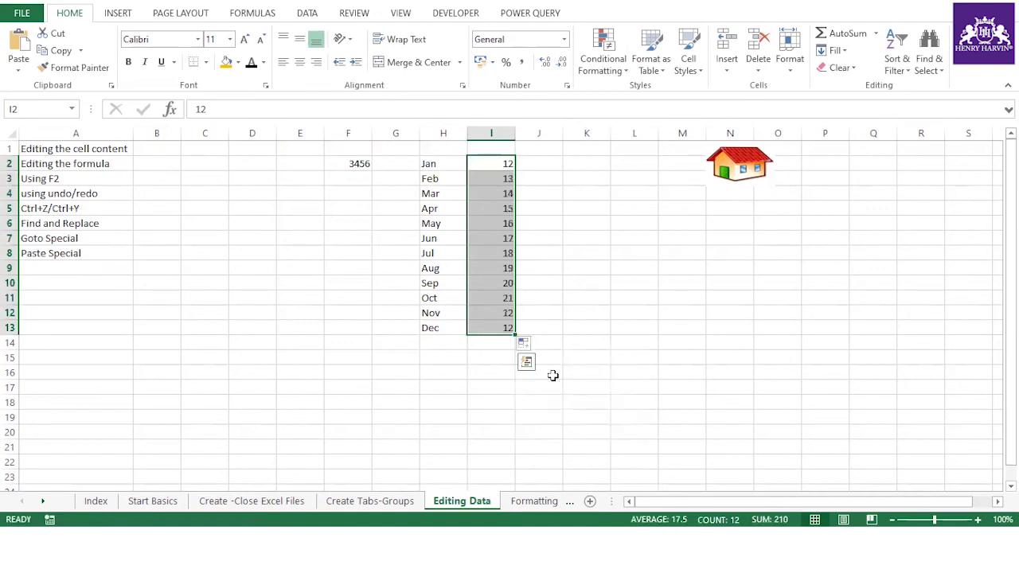
Total the monthly values I2:I13 in cell I14 with AutoSum and check the resulting formula.
click(497, 343)
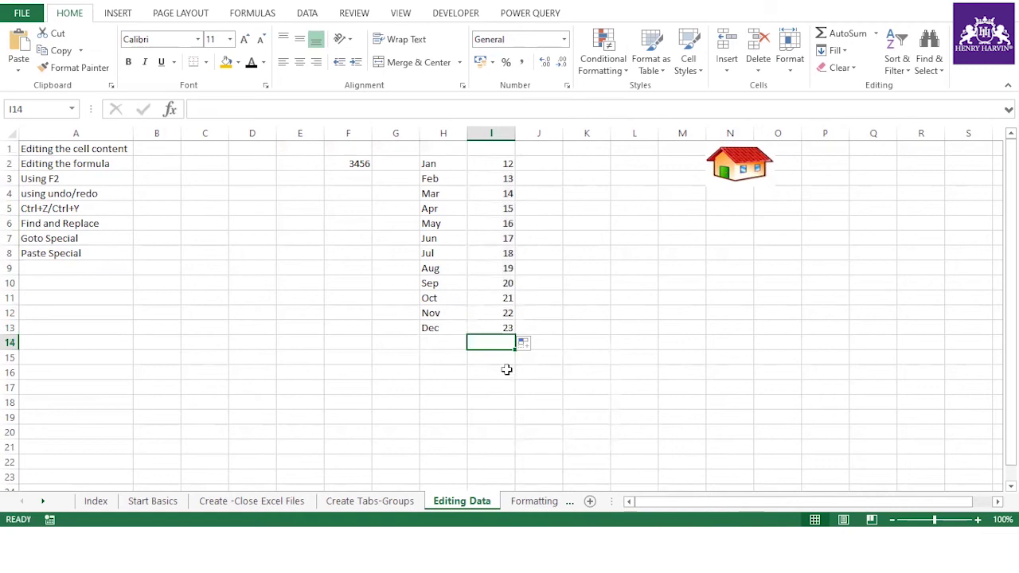
drag(487, 166, 494, 331)
click(495, 346)
key(alt+equal)
key(Return)
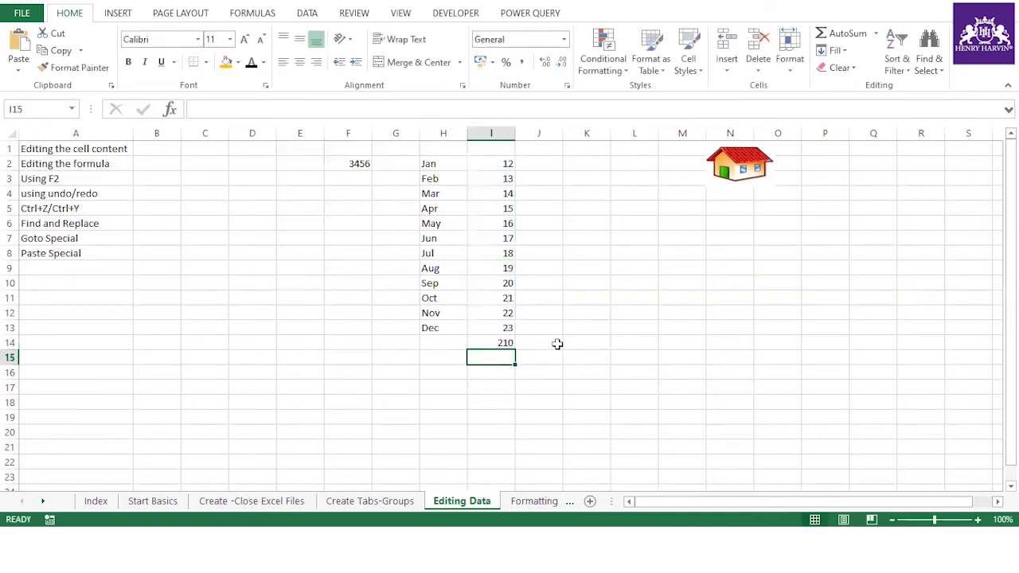
click(506, 342)
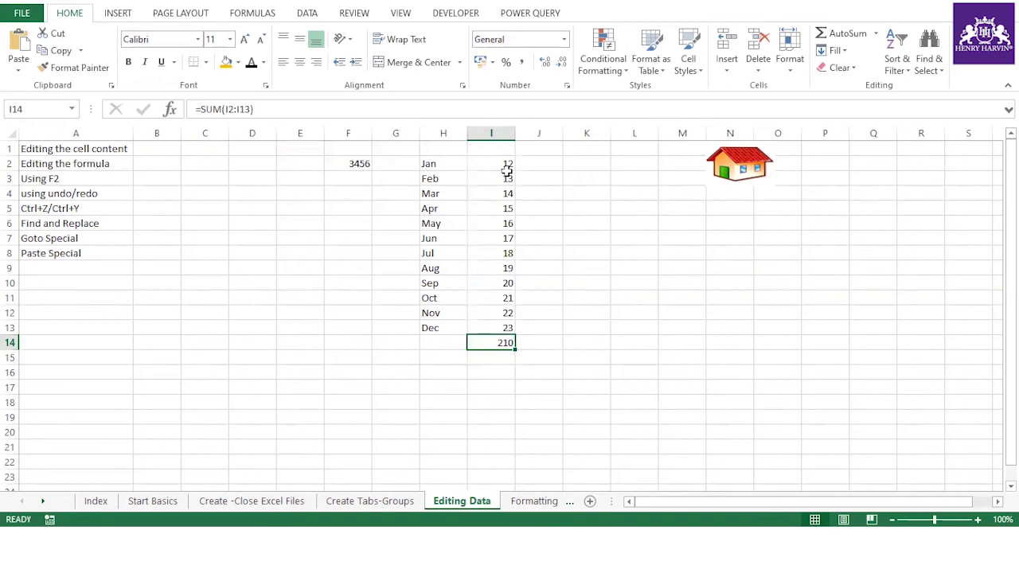
Set the April value in I5 to 123 and check the recalculated sum in I14.
click(507, 208)
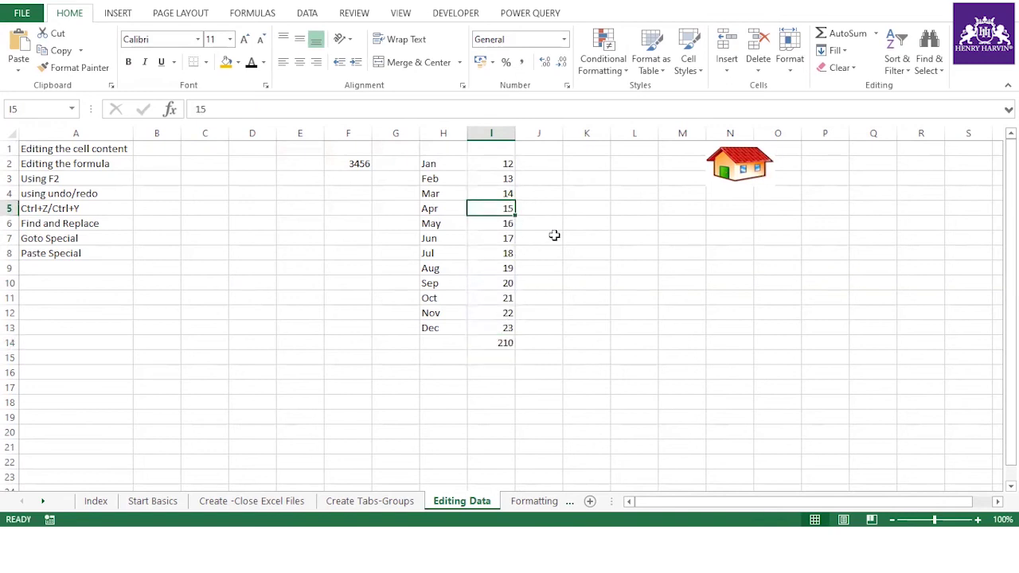
text(123)
key(Return)
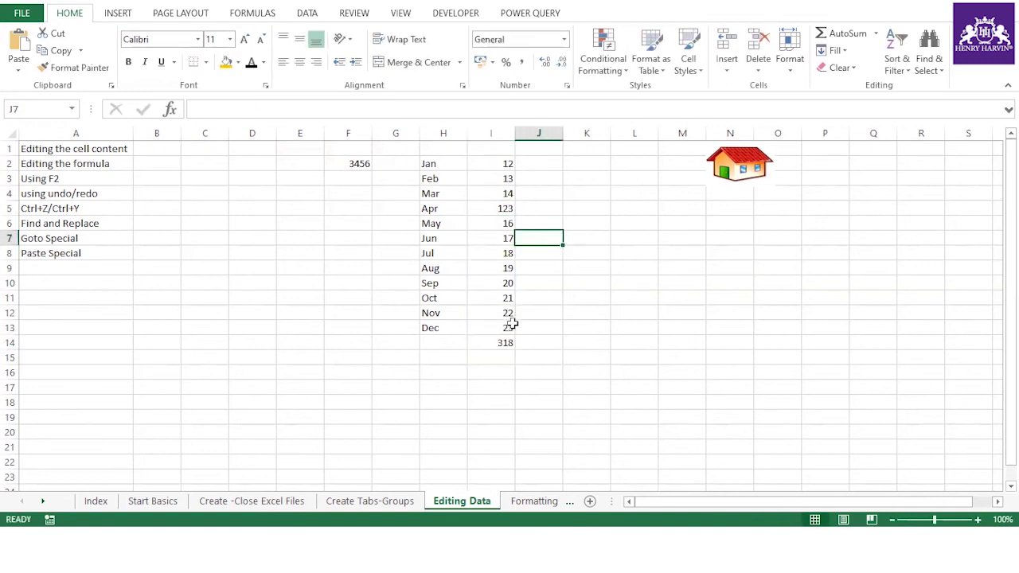
click(507, 342)
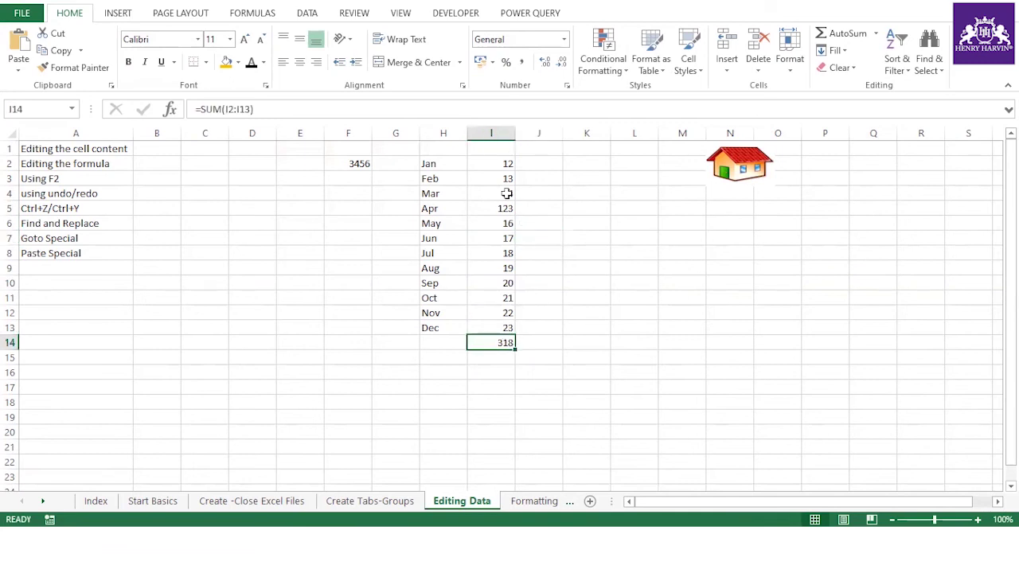
Apply All Borders to the month and value table in H2:I13.
drag(444, 166, 510, 328)
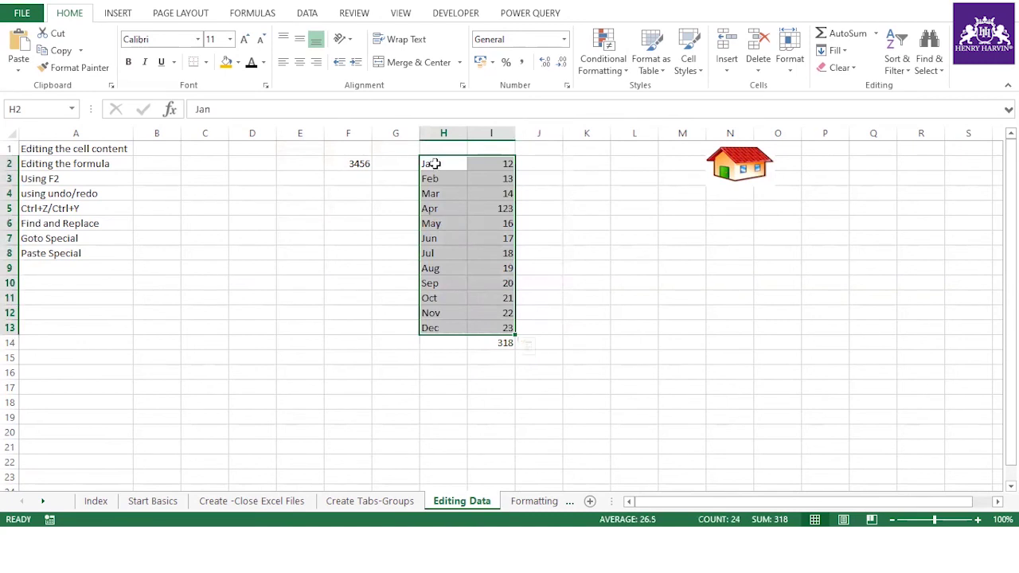
click(207, 64)
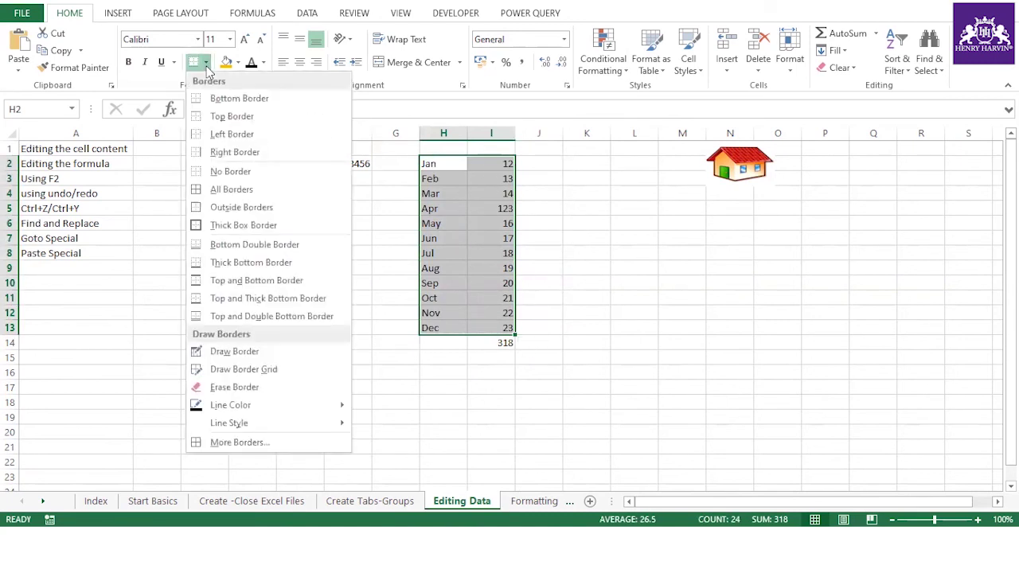
click(230, 193)
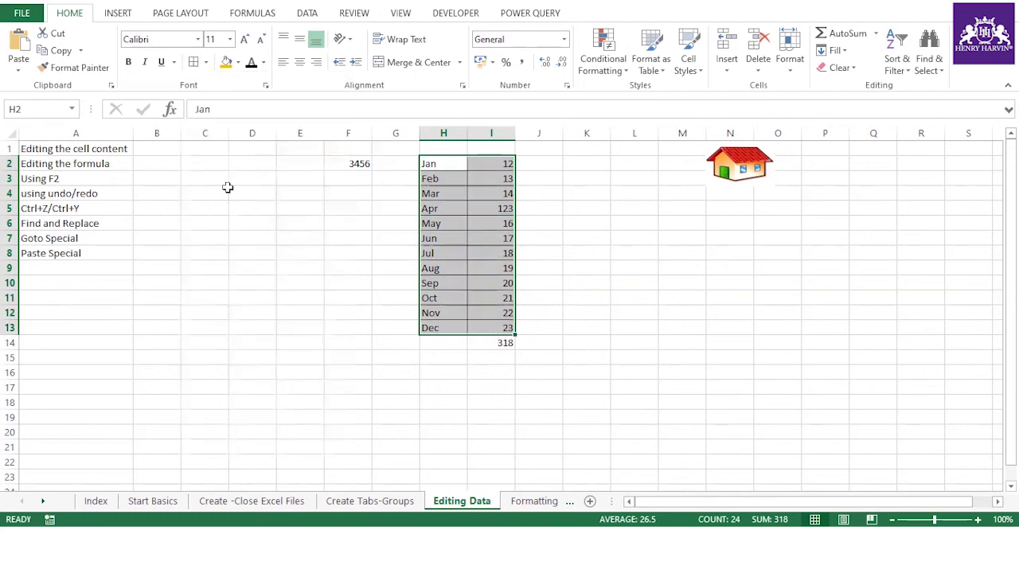
click(206, 63)
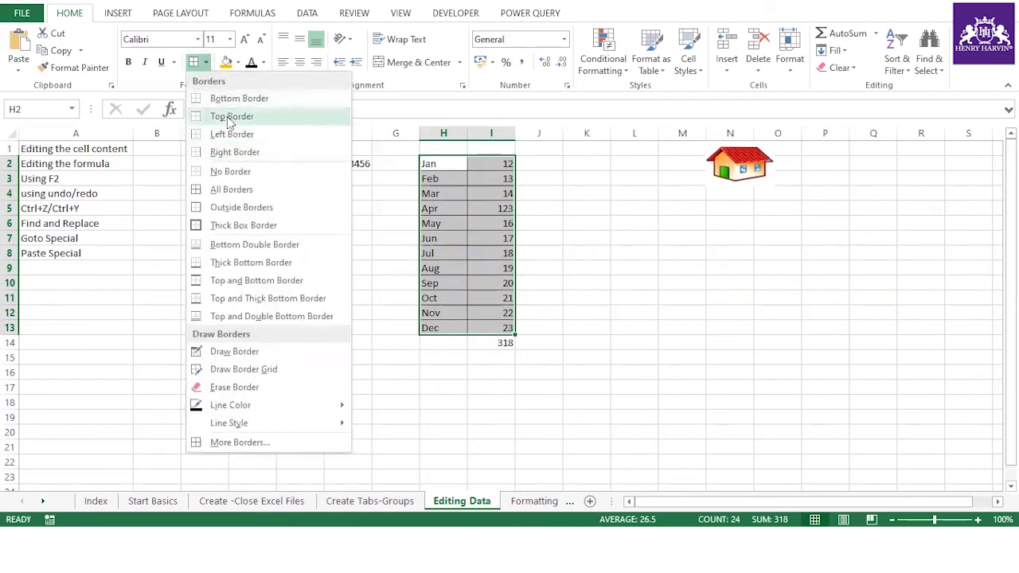
click(231, 116)
click(575, 266)
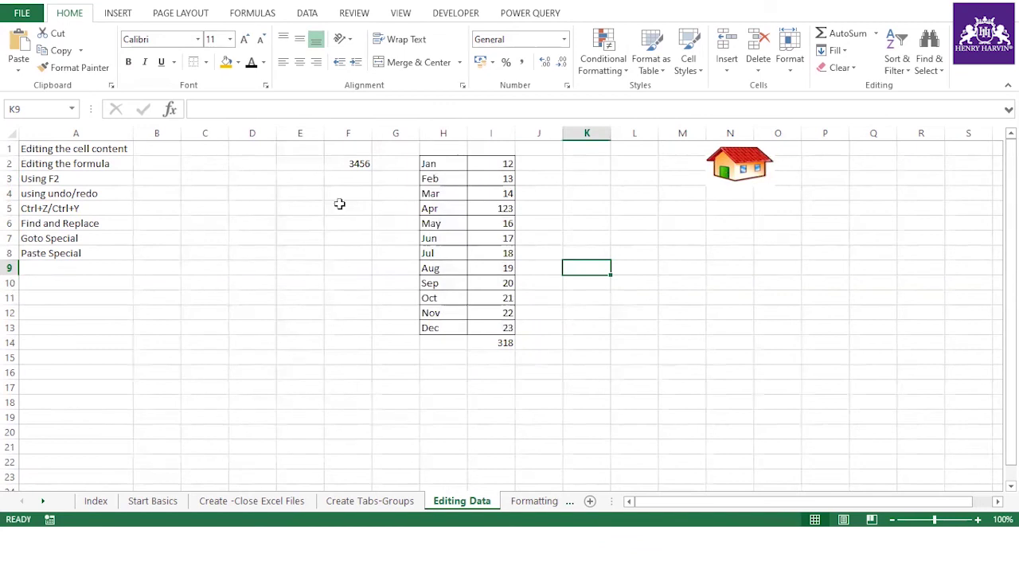
Apply a Thick Box Border to cell F2.
click(329, 207)
click(354, 164)
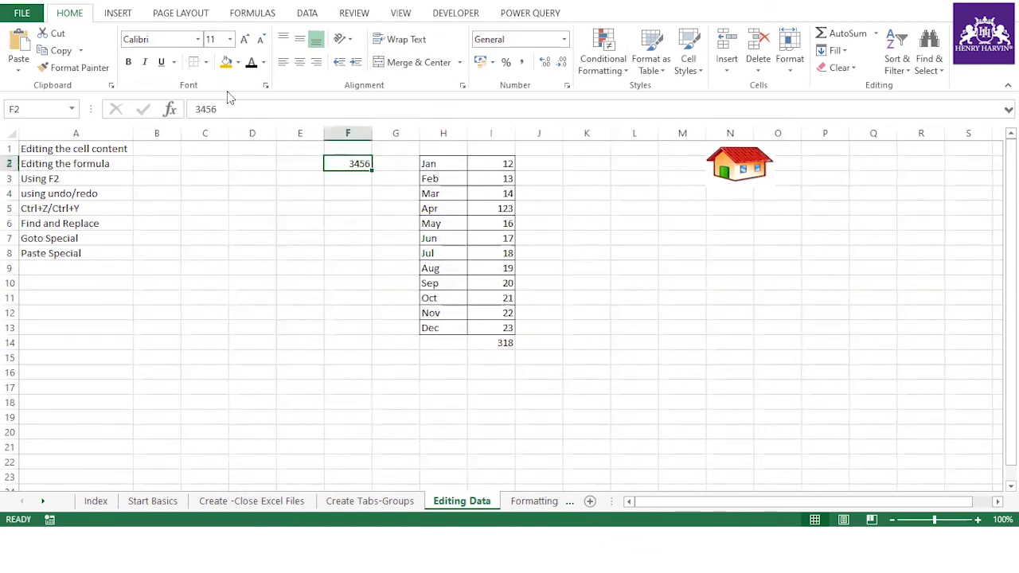
click(205, 63)
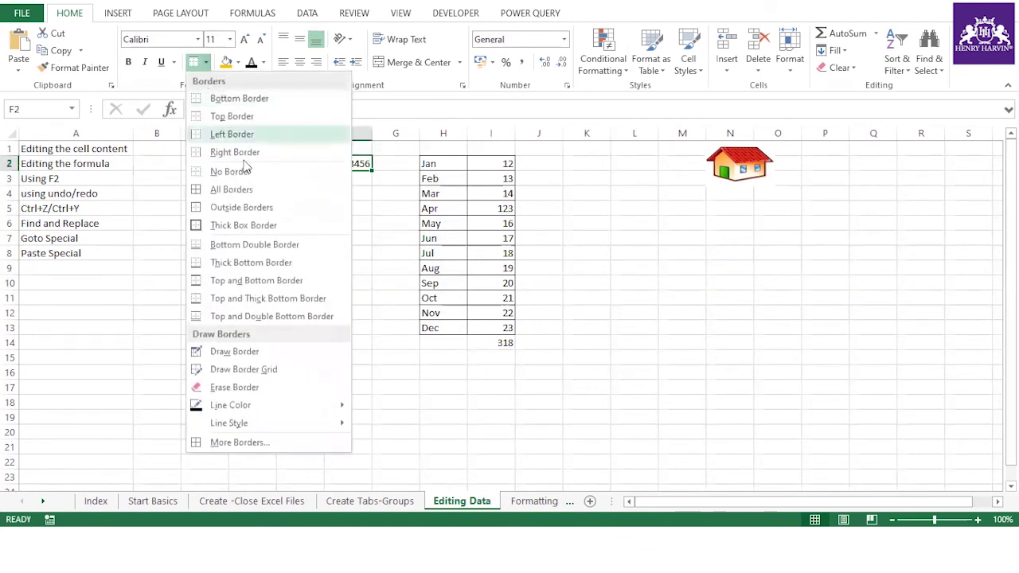
click(243, 226)
click(318, 240)
Undo the thick border on cell F2, then redo it.
click(358, 165)
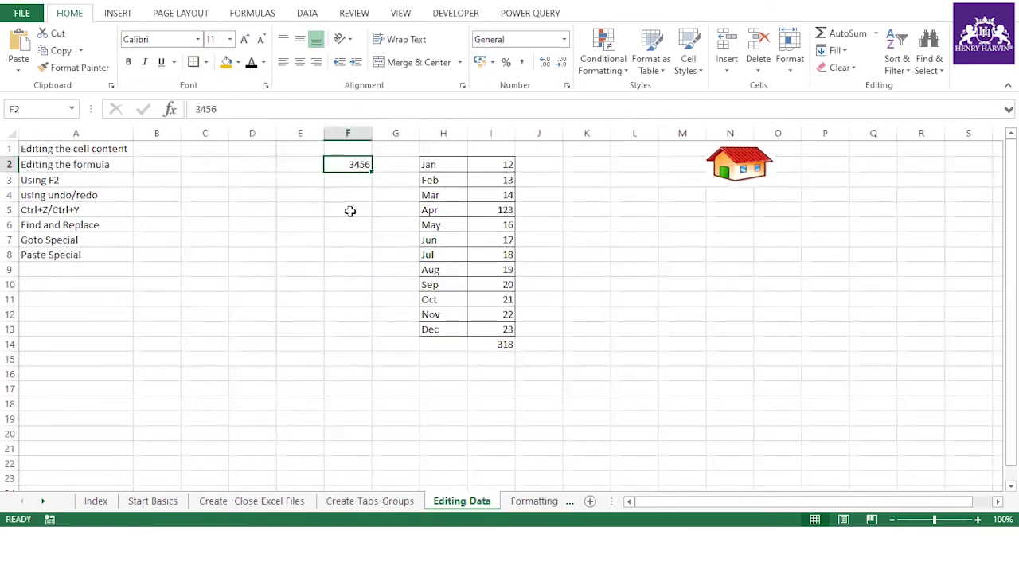
click(350, 237)
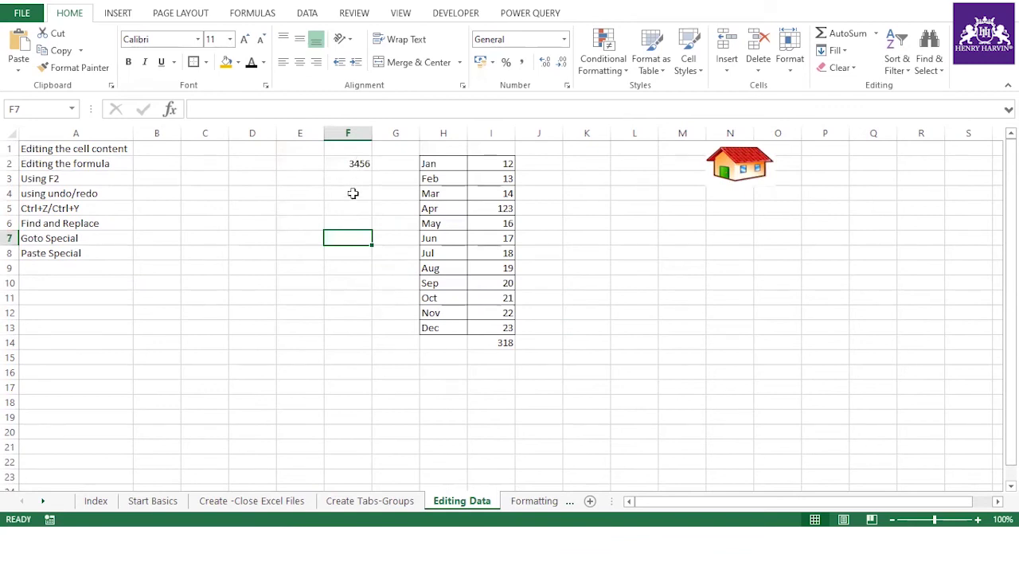
click(352, 193)
key(ctrl+z)
click(353, 223)
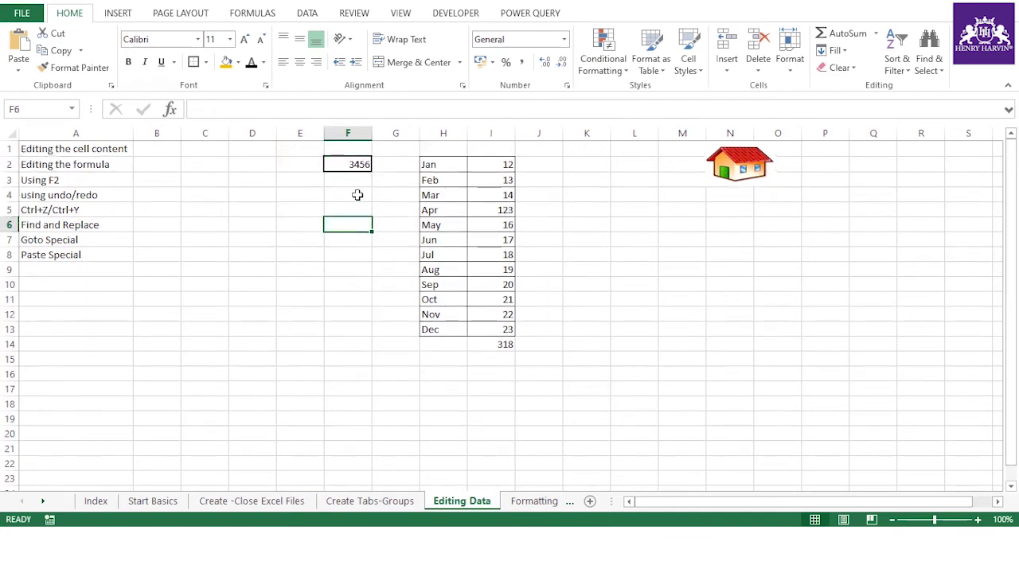
click(89, 209)
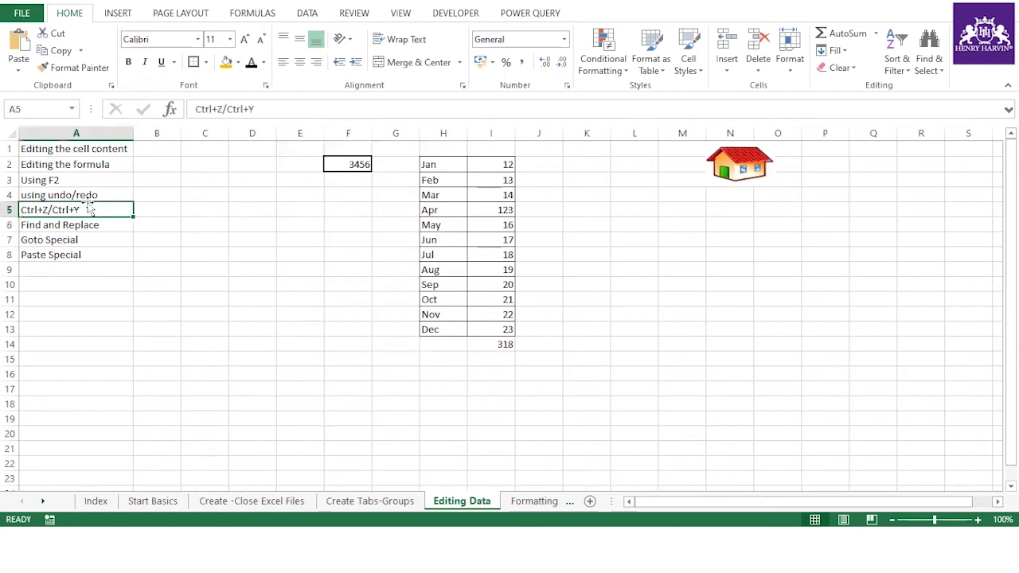
click(351, 243)
click(504, 241)
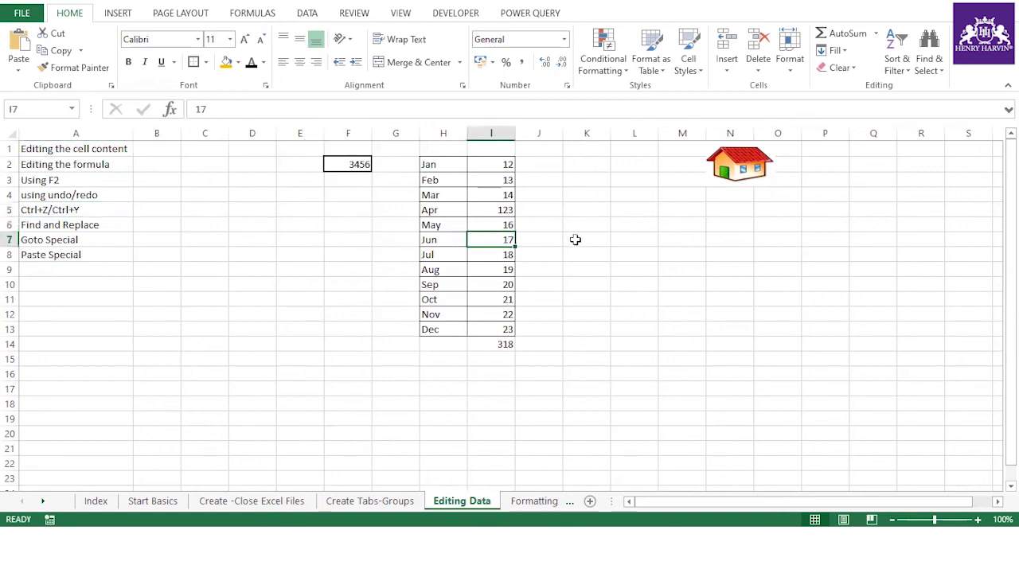
Enter the formula =I14*2 in K8, referencing the sum of the monthly values, and inspect the stored formula.
click(503, 211)
click(505, 343)
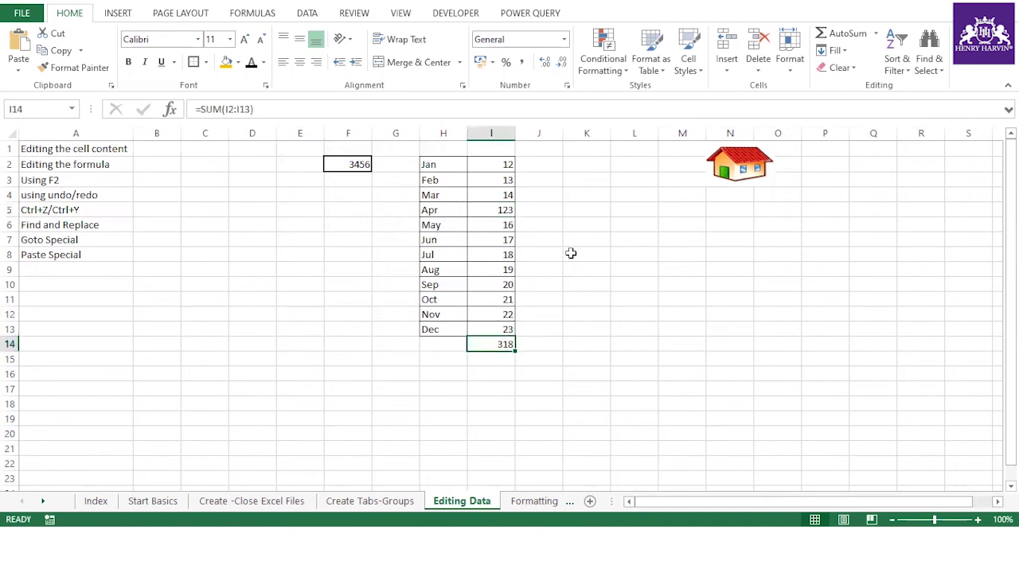
click(574, 255)
text(=)
click(505, 344)
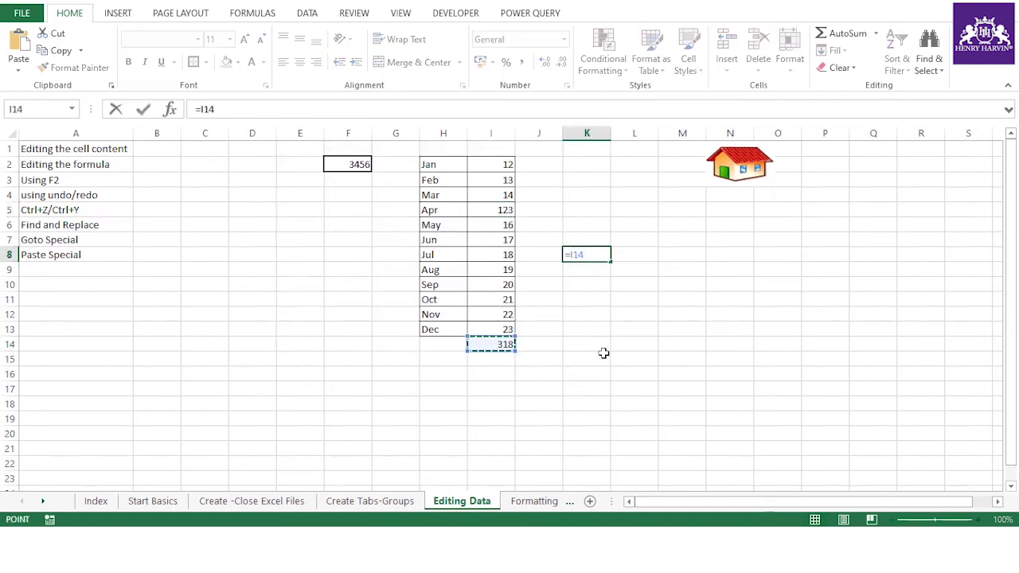
text(*2)
key(Return)
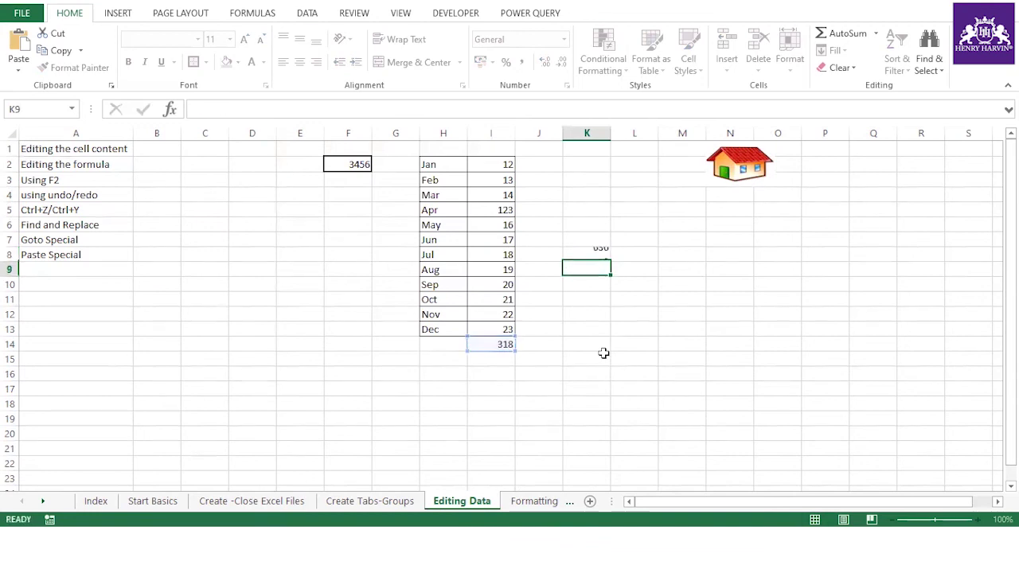
click(588, 257)
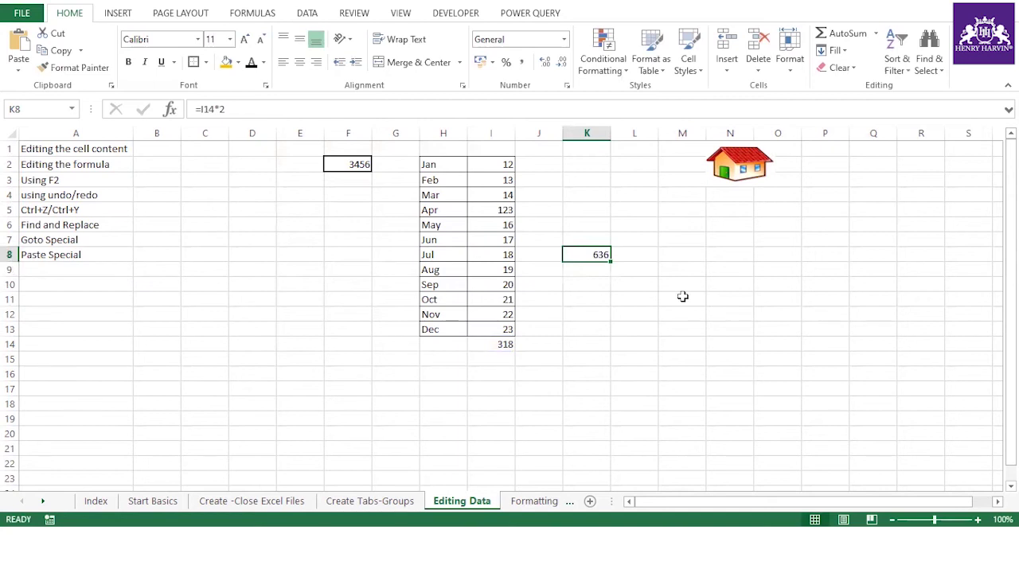
Edit the formula in K8 to =I14*3 and recheck the cell.
click(615, 294)
click(595, 257)
key(F2)
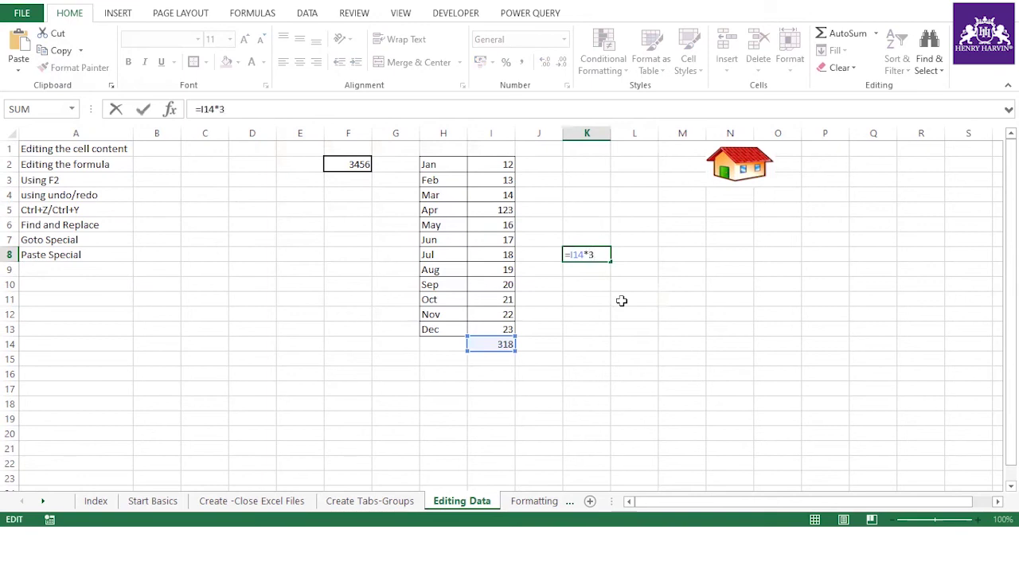
key(Return)
click(600, 254)
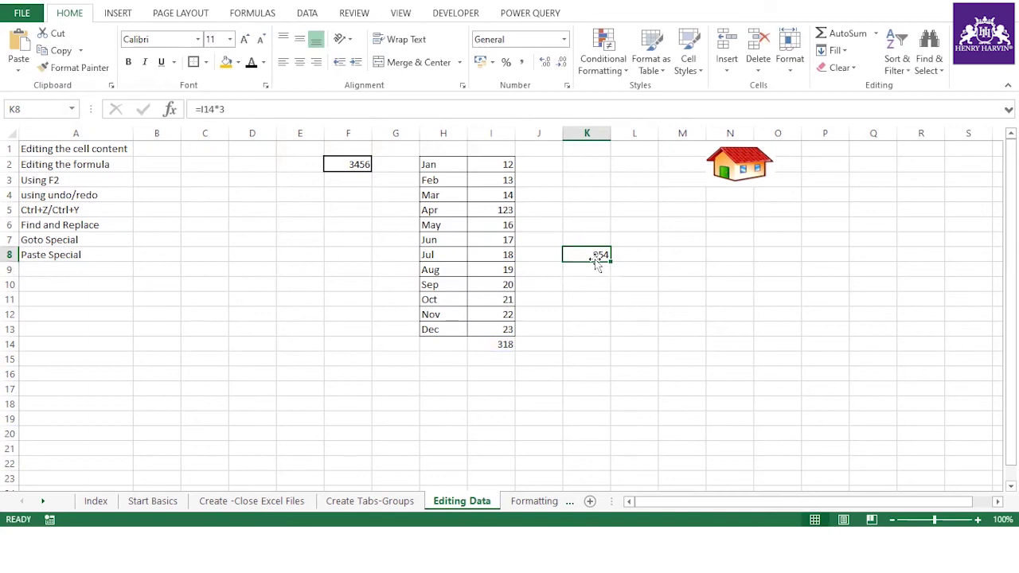
Enter Sunday in D10, fill the weekday series down to D18, and autofit column D to its contents.
click(93, 226)
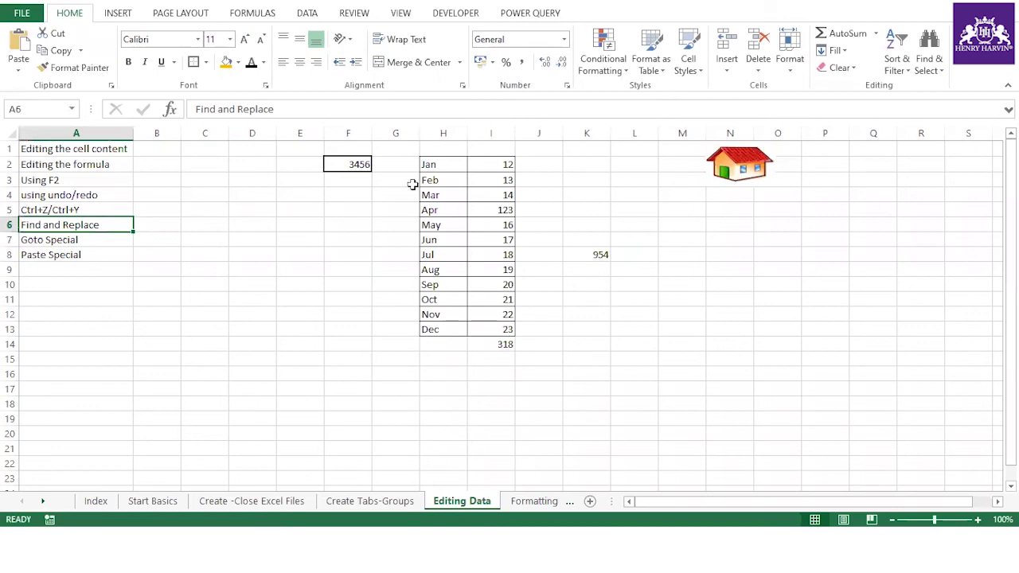
click(232, 284)
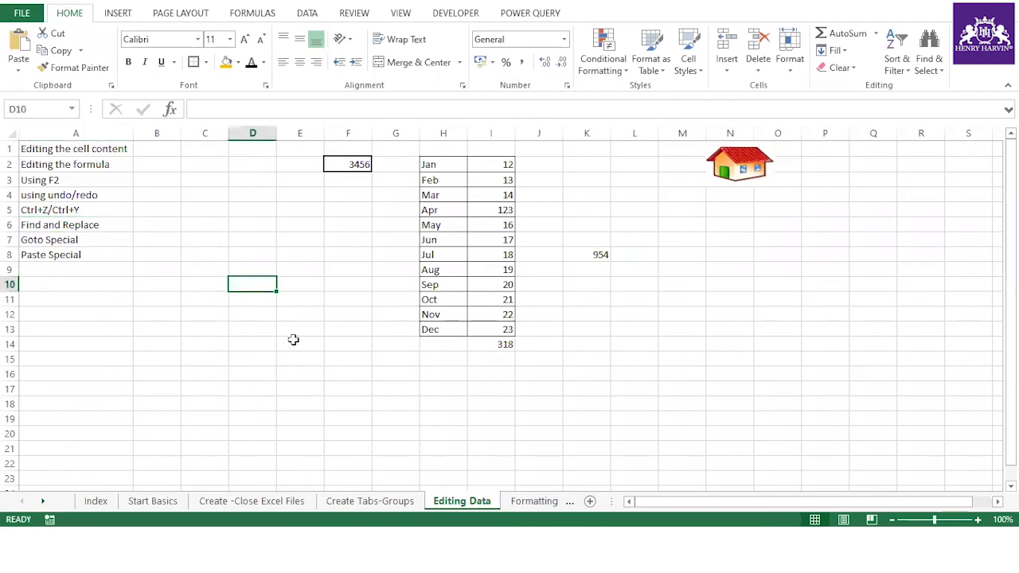
text(Sunday)
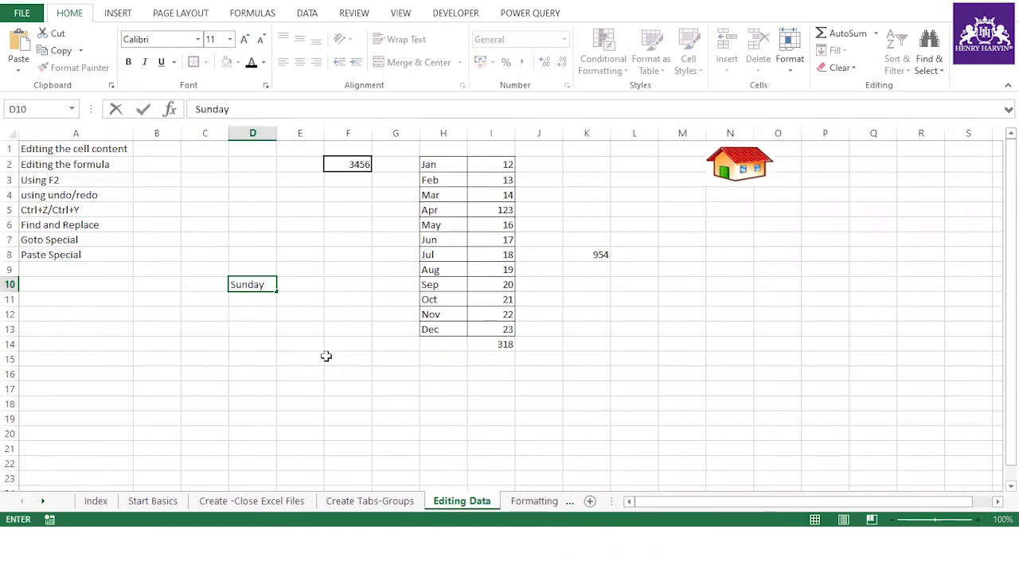
click(326, 356)
click(259, 287)
drag(277, 292, 273, 416)
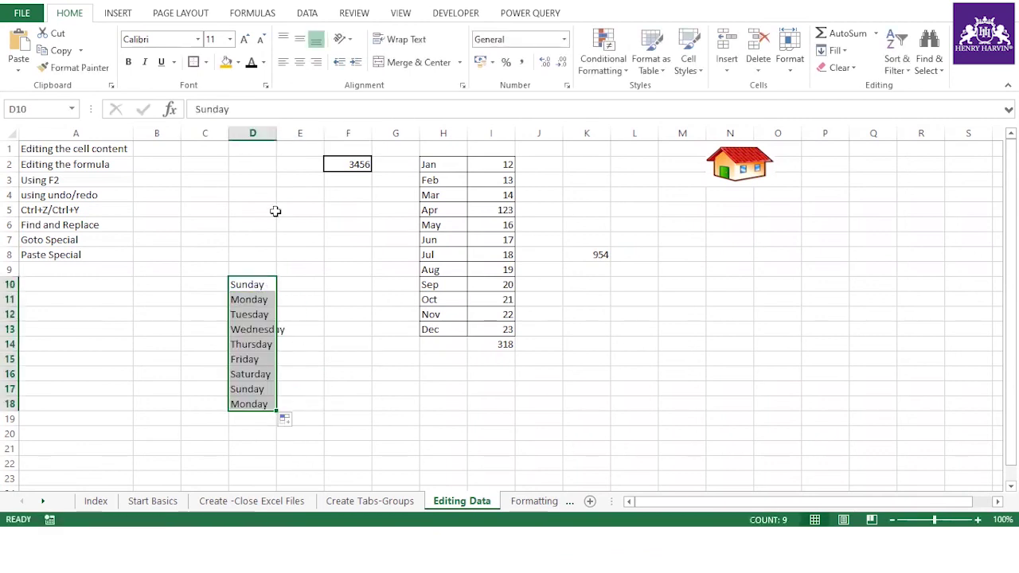
double_click(276, 133)
click(366, 359)
Search the weekday list in D10:D18 for the letter y, stepping through the matches down to D18.
drag(278, 285, 274, 405)
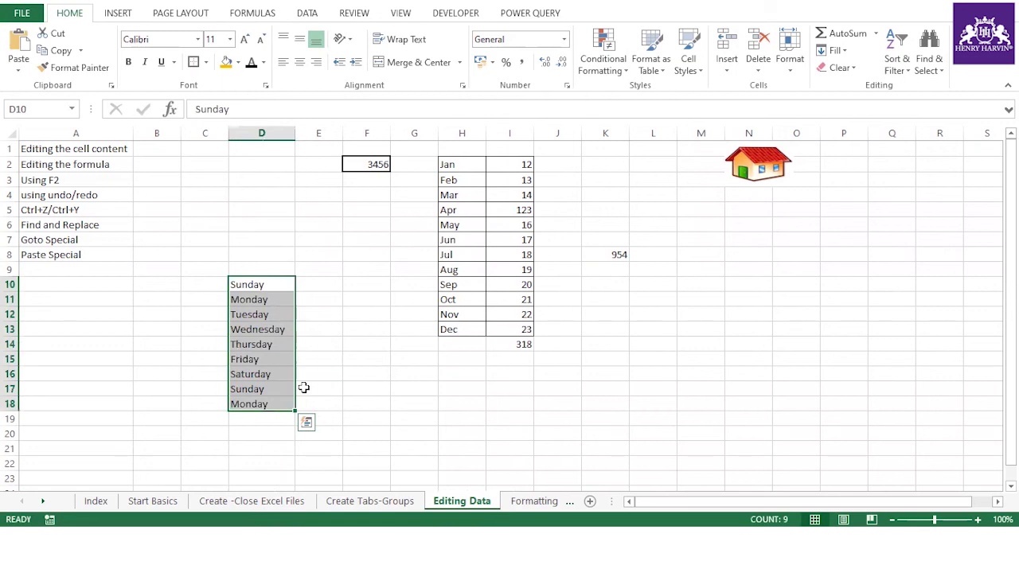
drag(304, 359, 304, 329)
drag(277, 287, 275, 404)
key(ctrl+f)
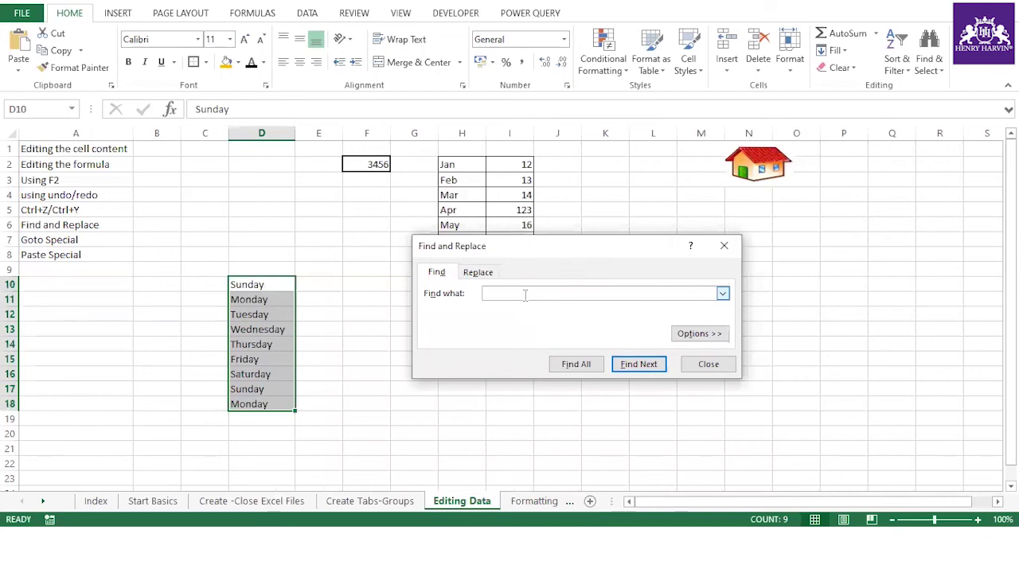
click(647, 365)
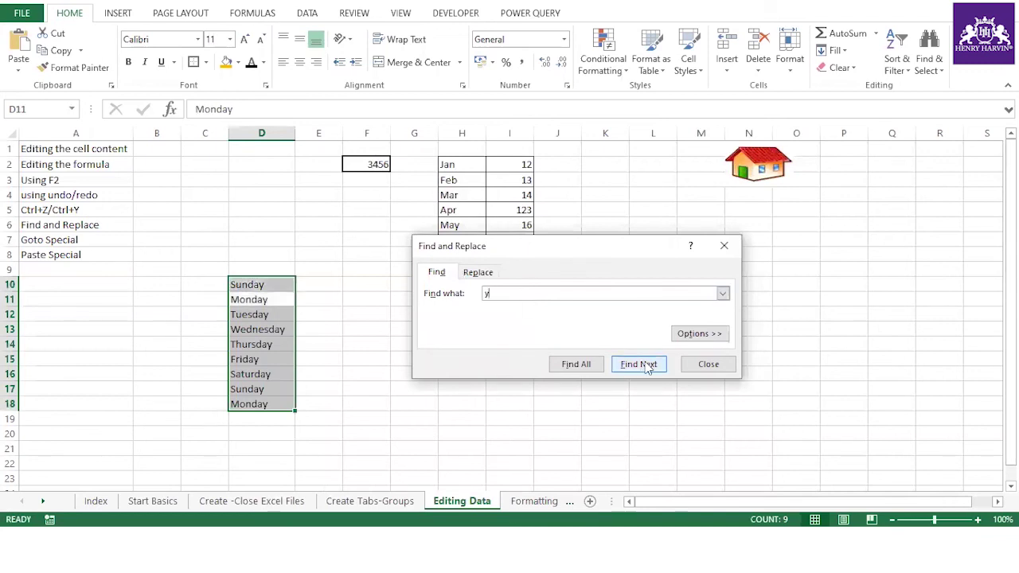
click(647, 365)
click(646, 365)
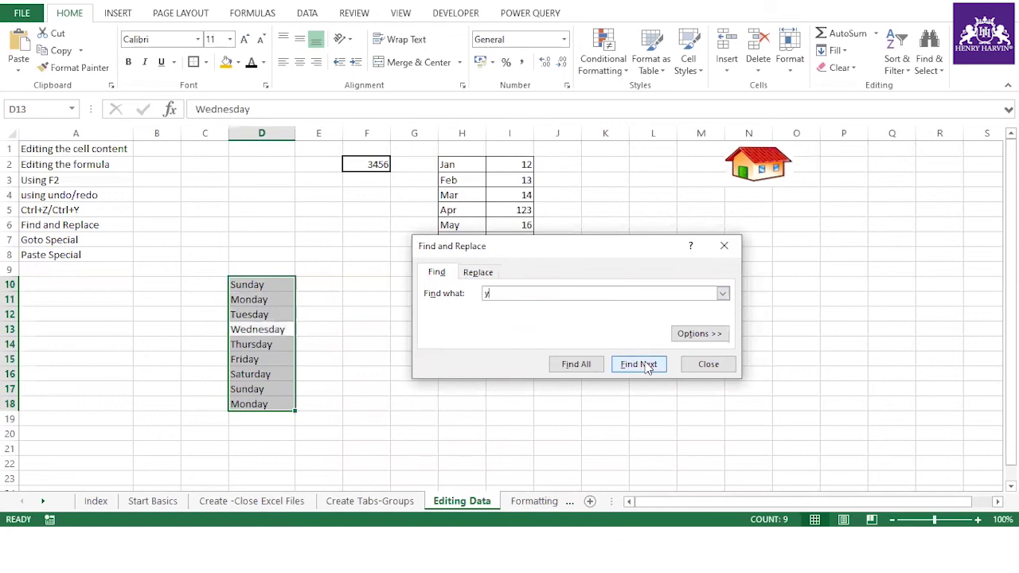
click(647, 365)
click(647, 364)
click(647, 365)
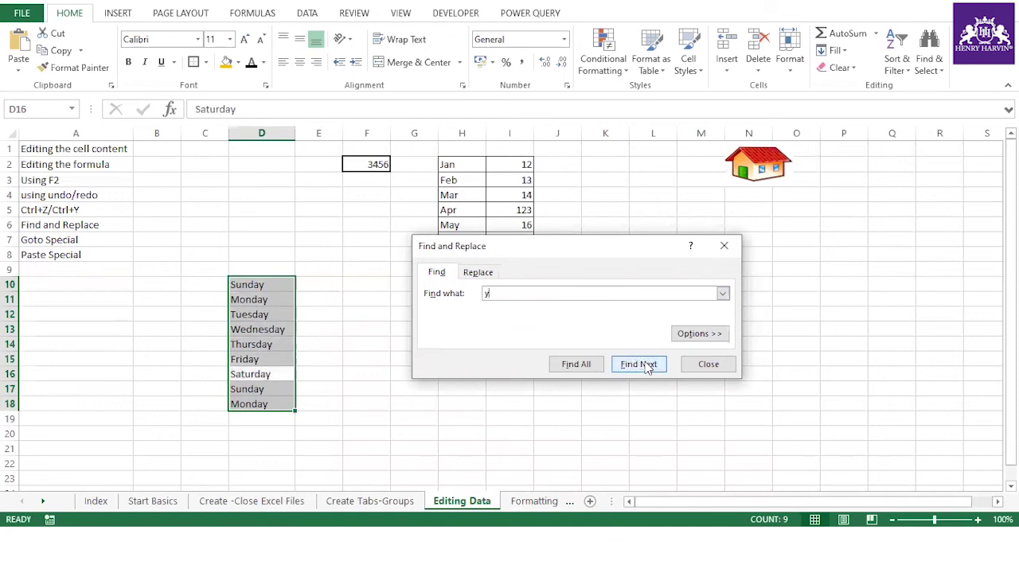
click(647, 365)
click(646, 365)
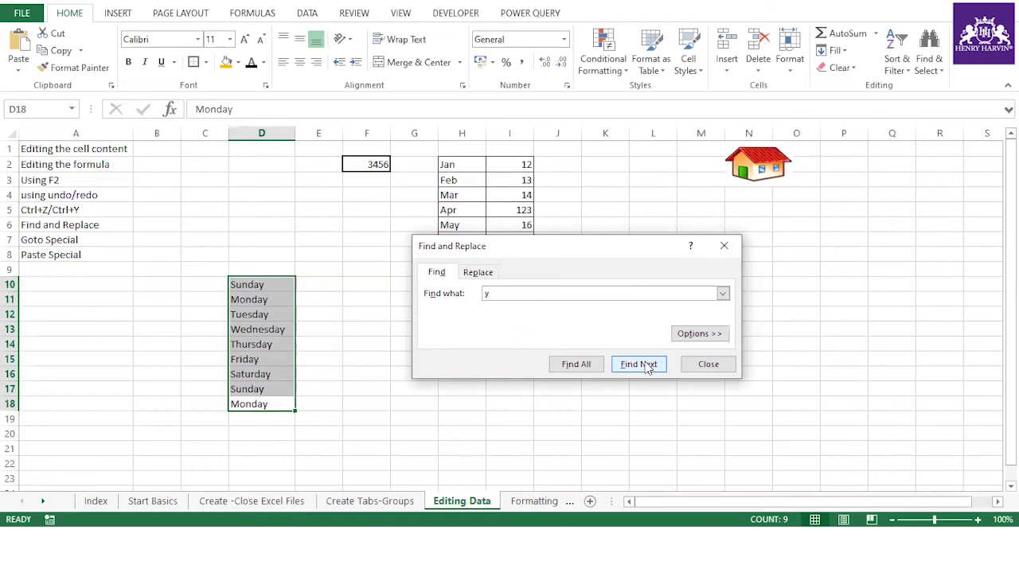
click(711, 368)
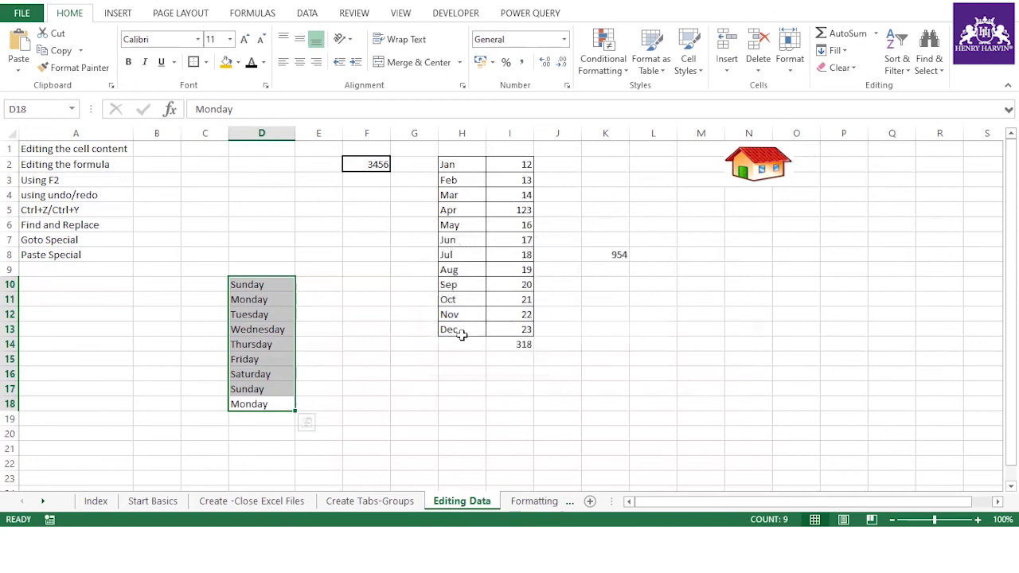
Replace every y with F in the weekday list in D10:D18.
click(412, 358)
drag(239, 284, 266, 403)
key(ctrl+h)
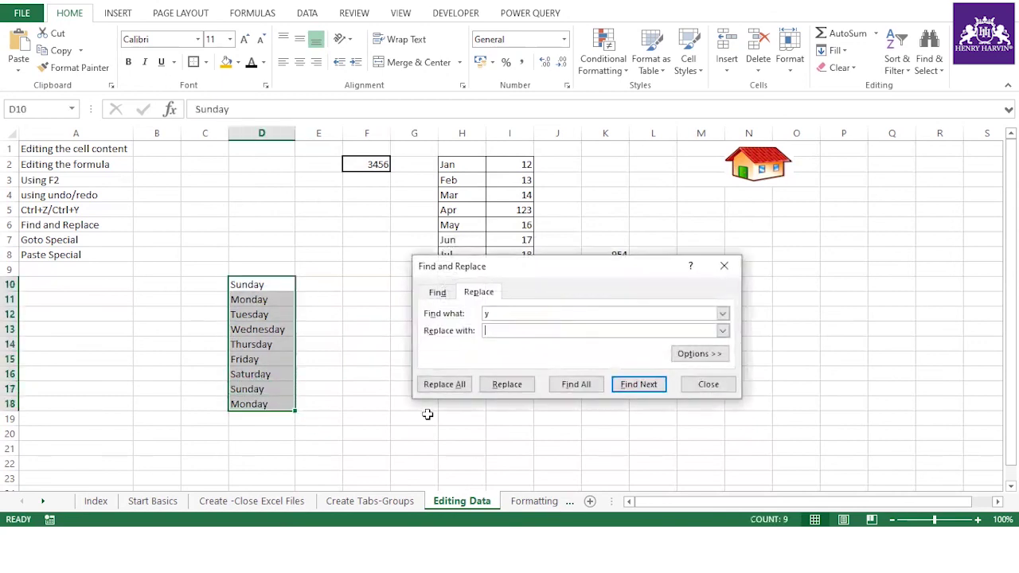
click(496, 329)
click(454, 386)
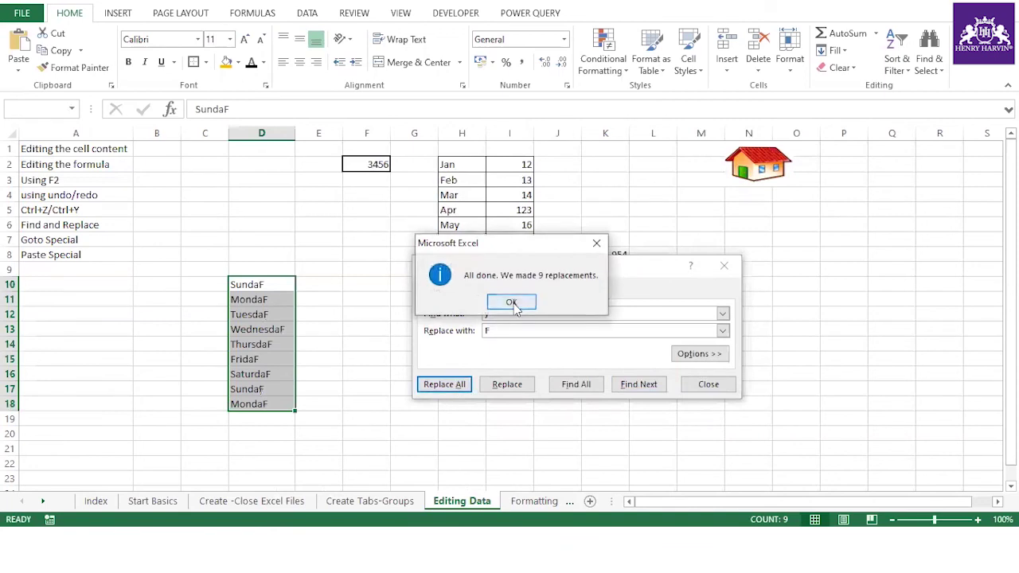
click(513, 300)
click(709, 384)
drag(267, 284, 271, 409)
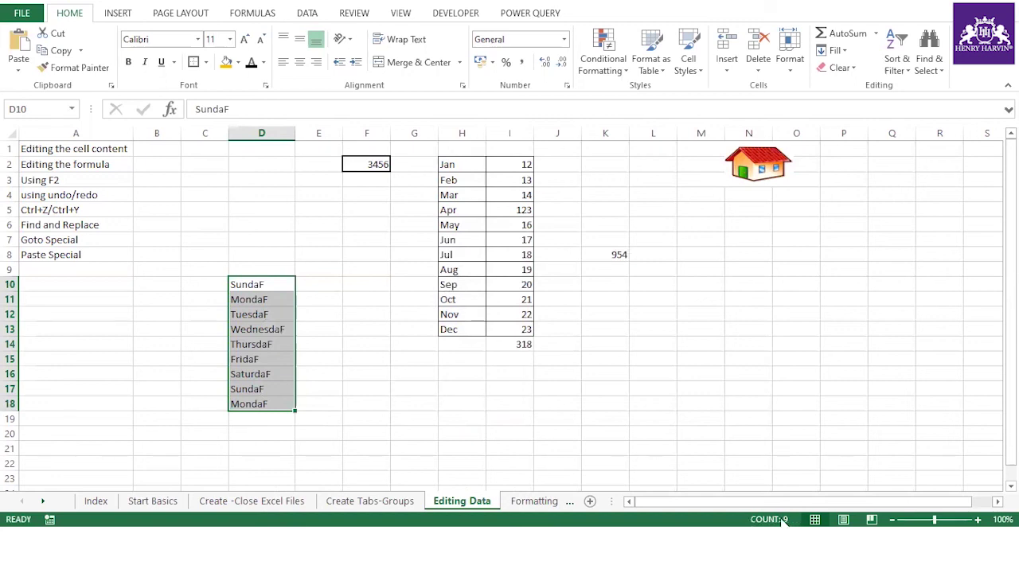
drag(241, 285, 260, 404)
drag(266, 284, 268, 403)
Undo the y-to-F replacement in D10:D18, redo it, and undo it again.
key(ctrl+z)
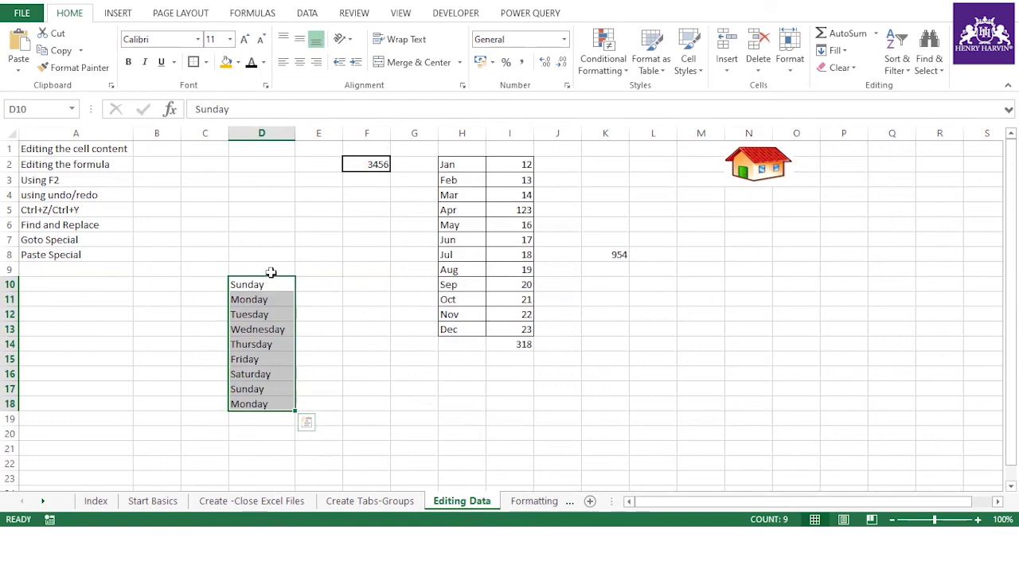
drag(265, 284, 266, 399)
drag(273, 285, 269, 402)
key(ctrl+y)
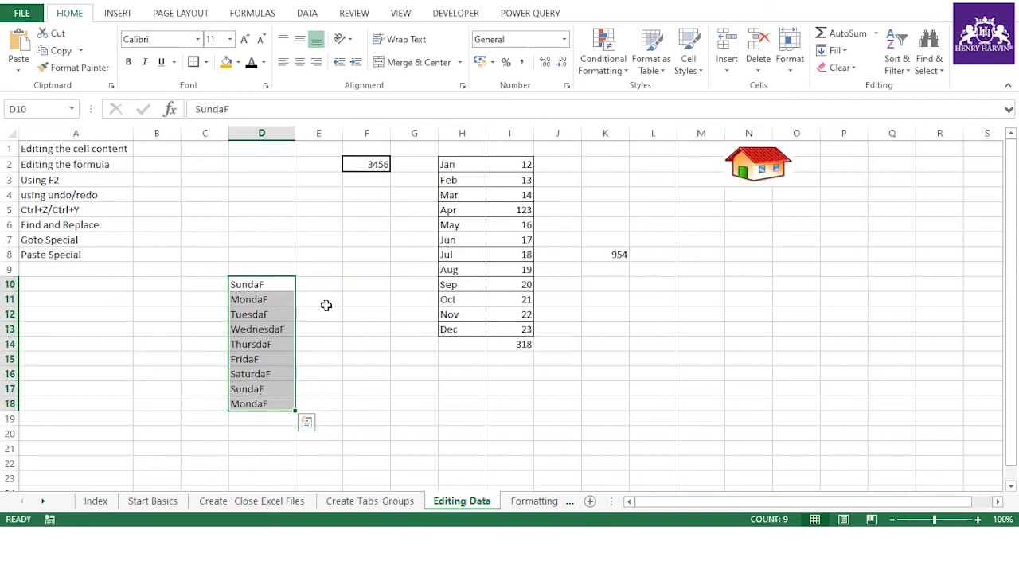
key(ctrl+z)
drag(269, 288, 265, 408)
click(366, 359)
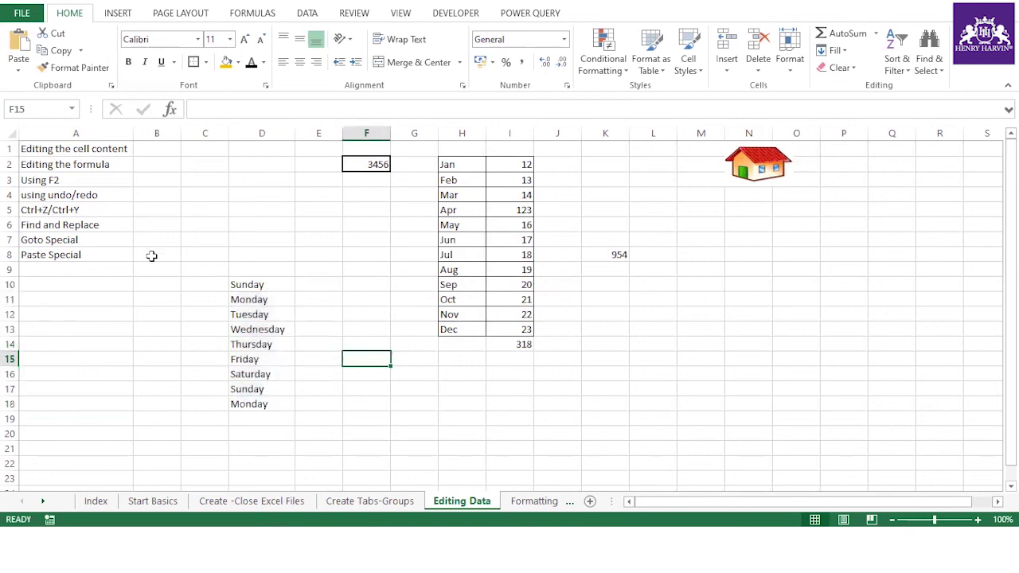
Enter the text CTRL+G in D8 as a note on the Go To shortcut.
click(93, 244)
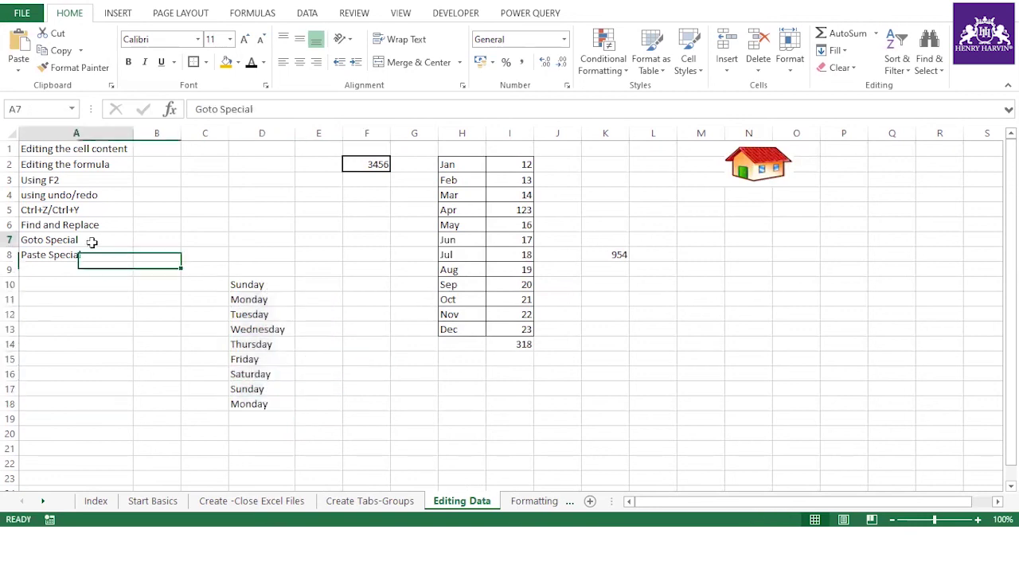
click(262, 256)
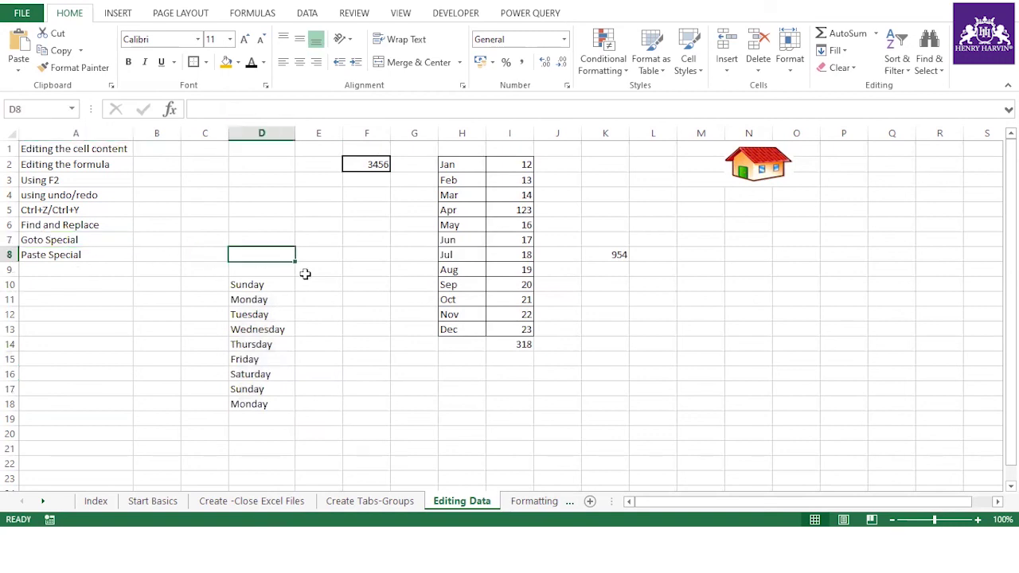
text(CTRL+G)
click(327, 310)
click(258, 255)
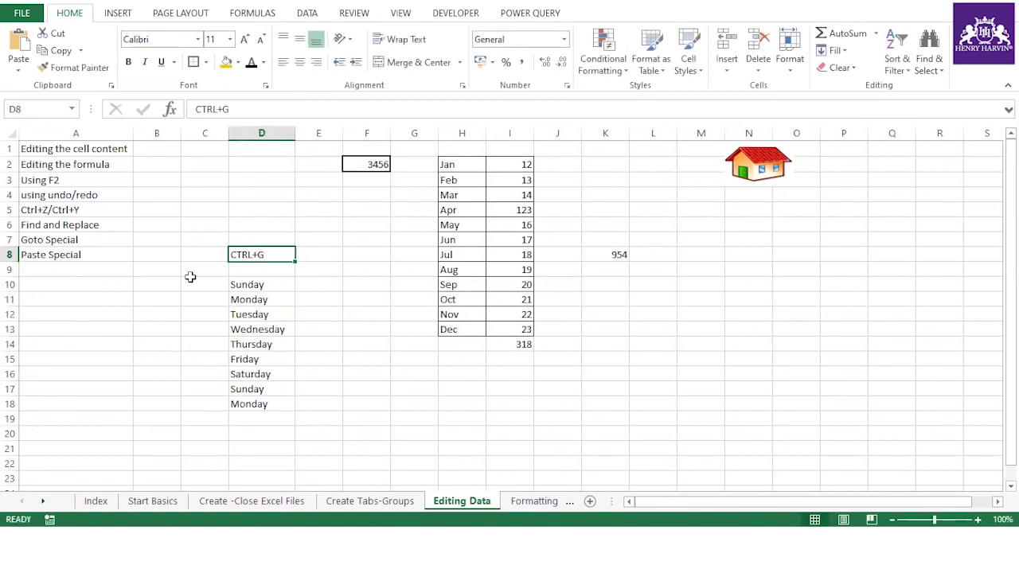
Open and cancel the Go To dialog twice, and look over the available Find & Select commands.
key(ctrl+g)
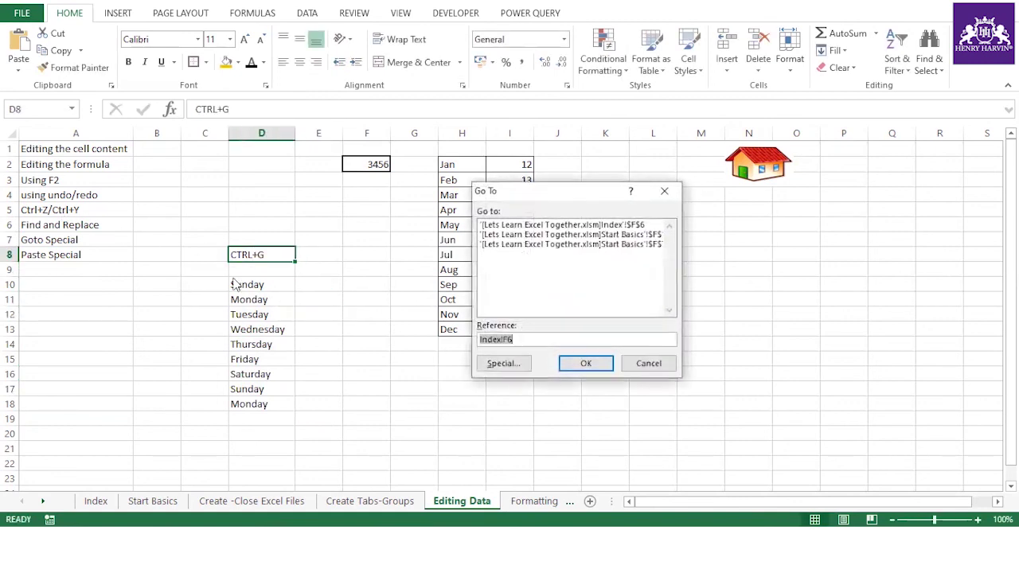
click(649, 364)
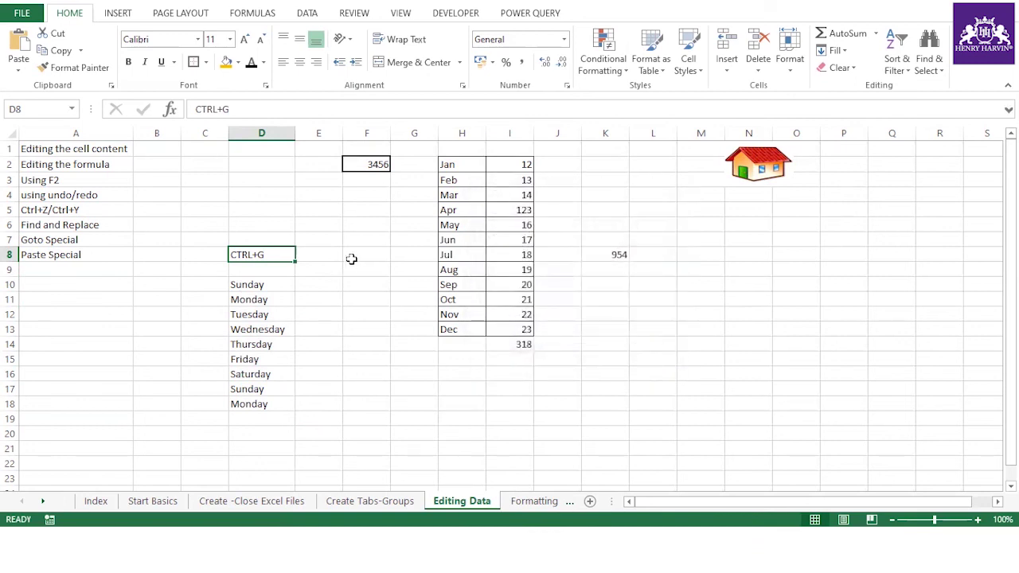
click(931, 67)
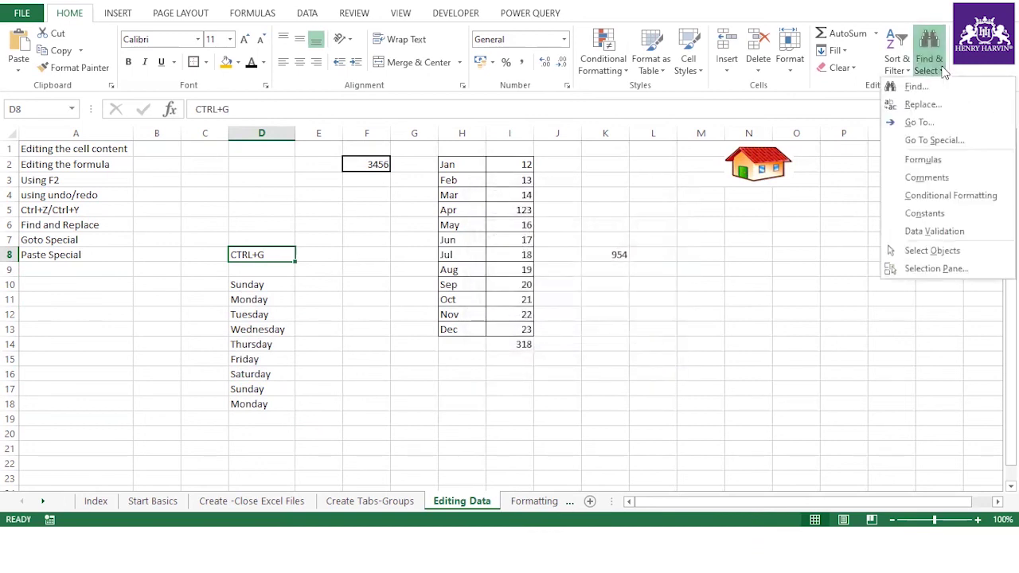
click(934, 123)
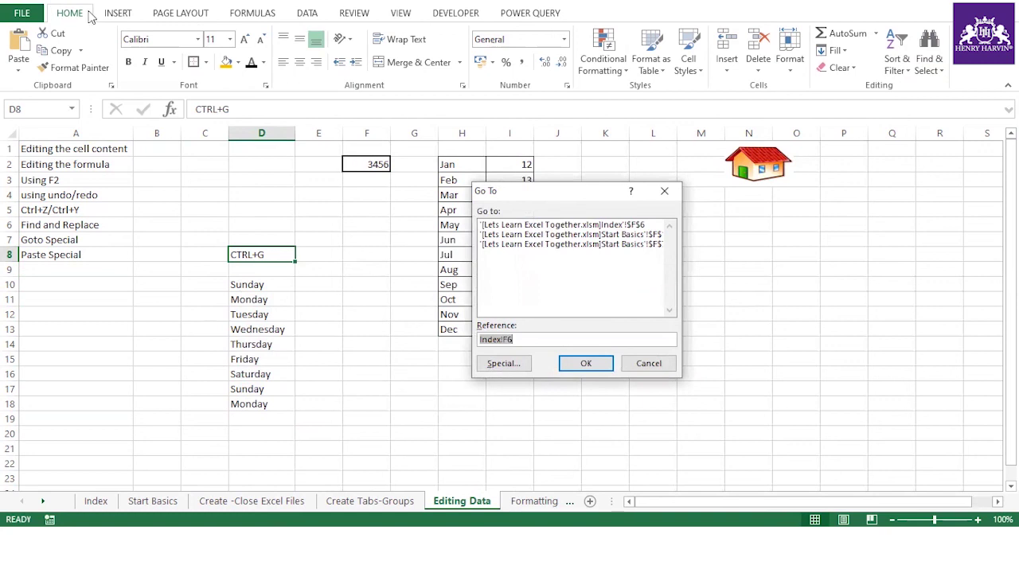
click(642, 364)
click(261, 240)
click(125, 12)
click(78, 18)
click(928, 57)
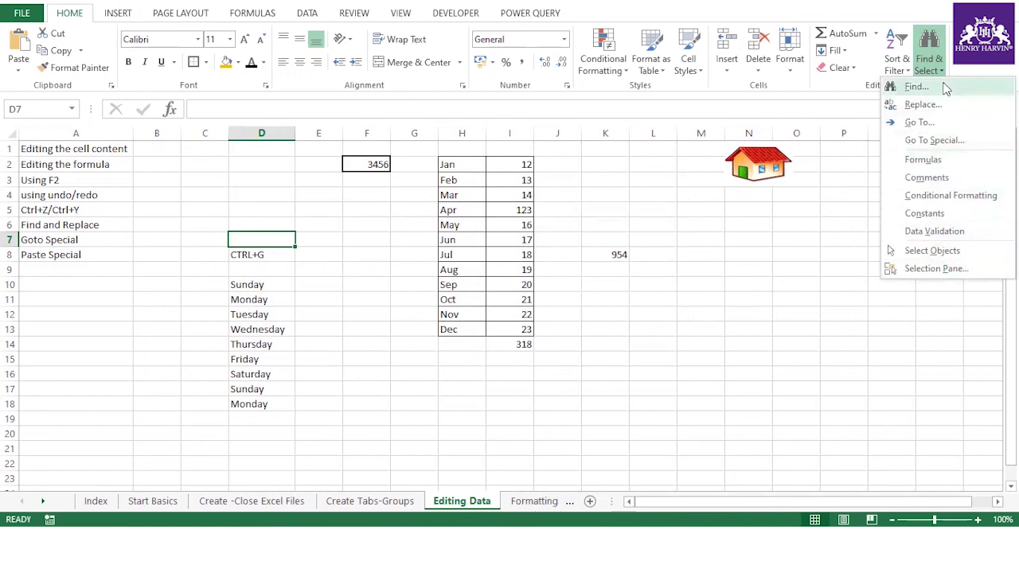
click(769, 264)
click(59, 269)
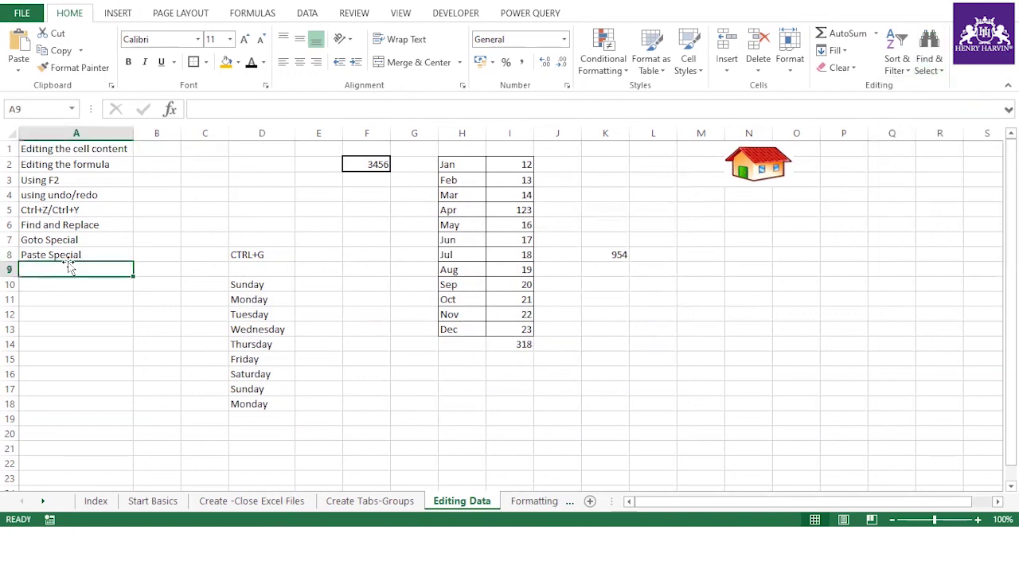
click(73, 240)
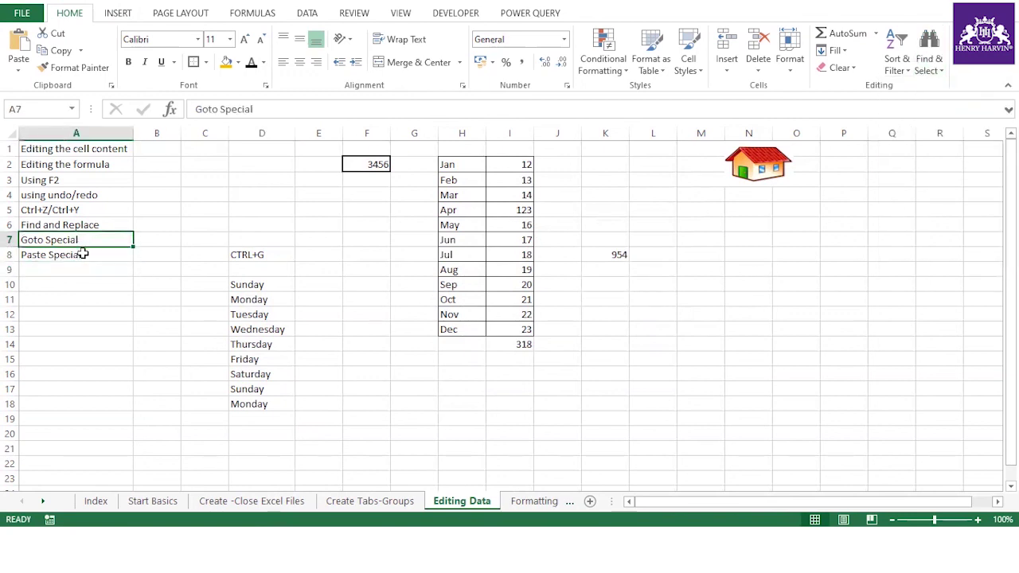
click(83, 255)
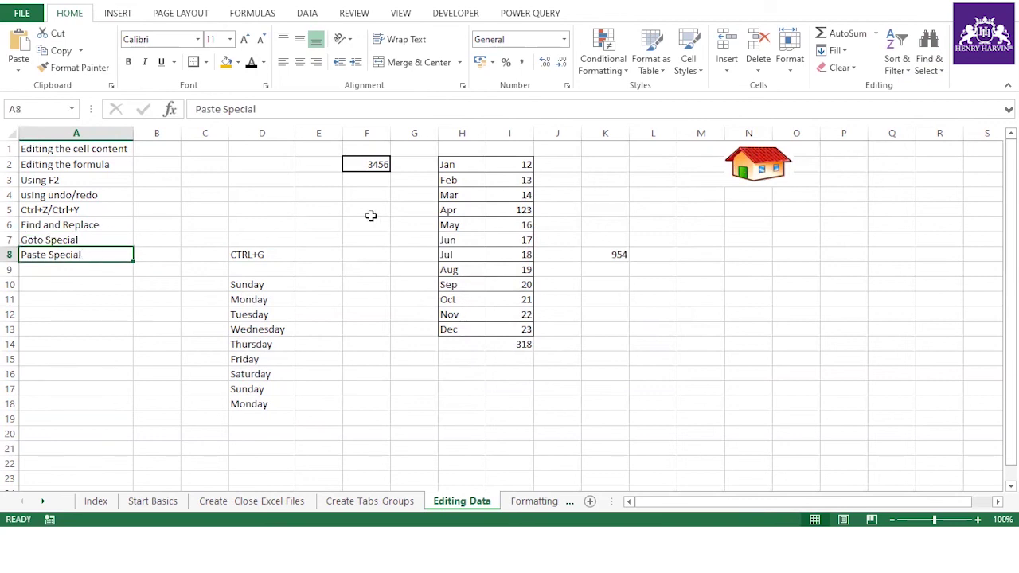
Copy the monthly figures in I2:I13 and paste them as values only starting at N9.
drag(522, 166, 528, 329)
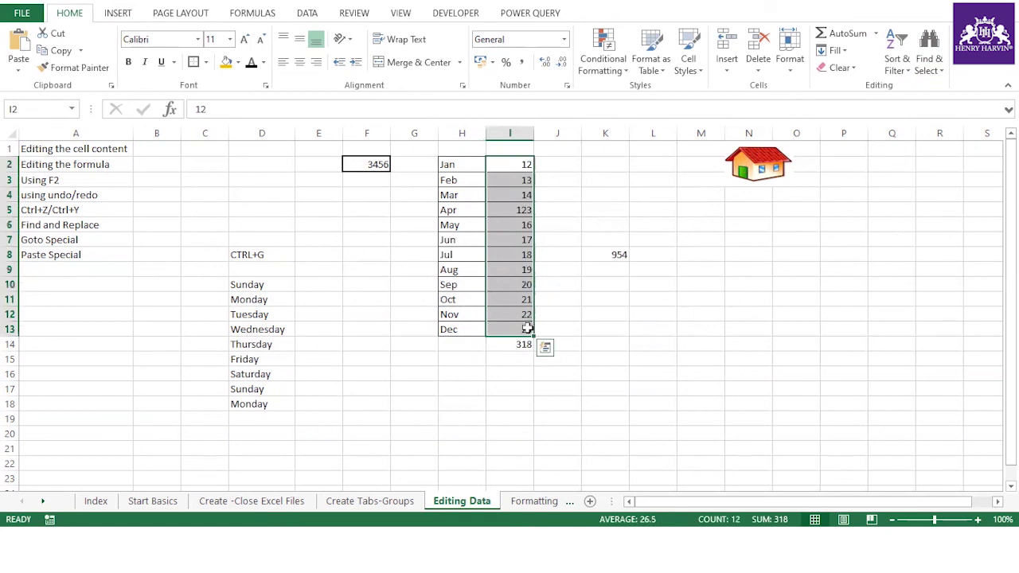
key(ctrl+c)
right_click(744, 269)
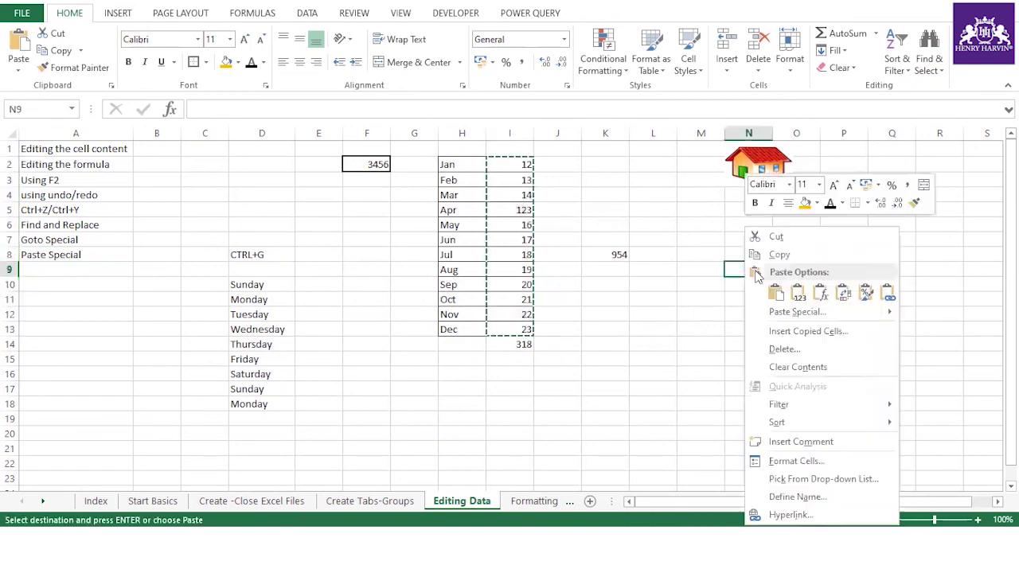
click(799, 293)
Compare the pasted values in N9:N20 with the source figures and their total in column I.
click(744, 299)
click(747, 344)
click(752, 376)
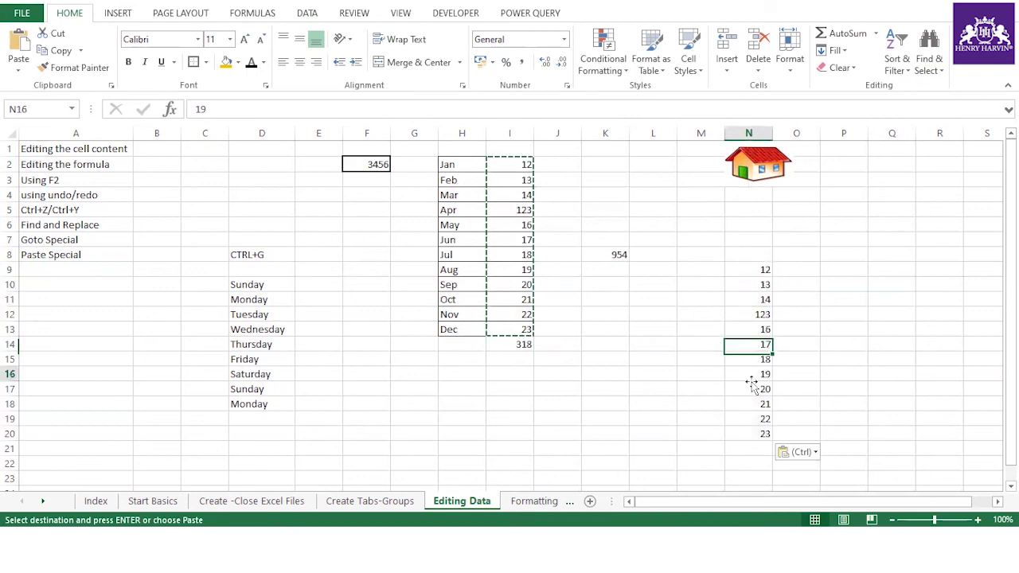
click(516, 167)
click(518, 255)
click(520, 300)
click(524, 330)
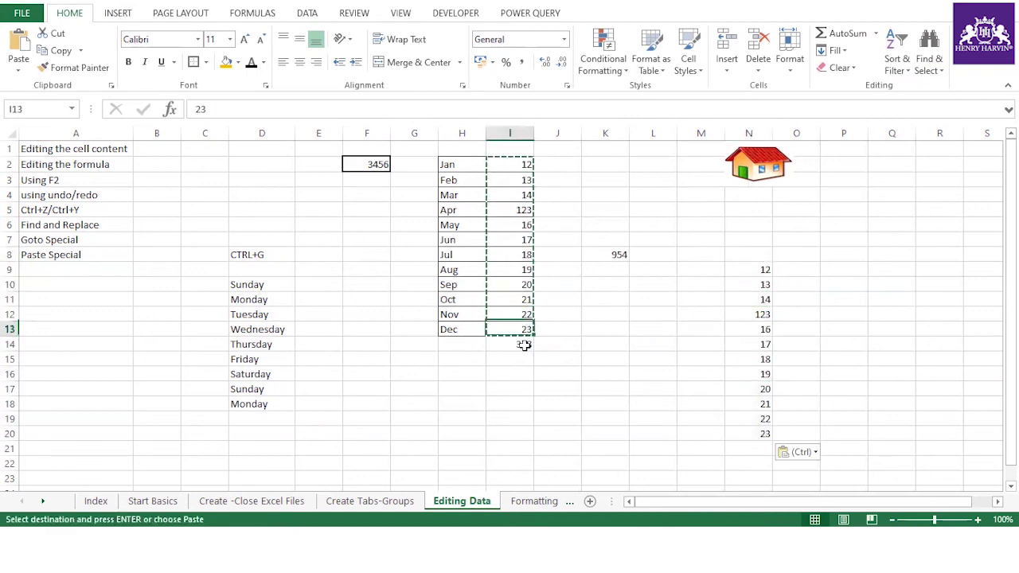
click(524, 346)
drag(763, 269, 763, 438)
drag(762, 269, 763, 435)
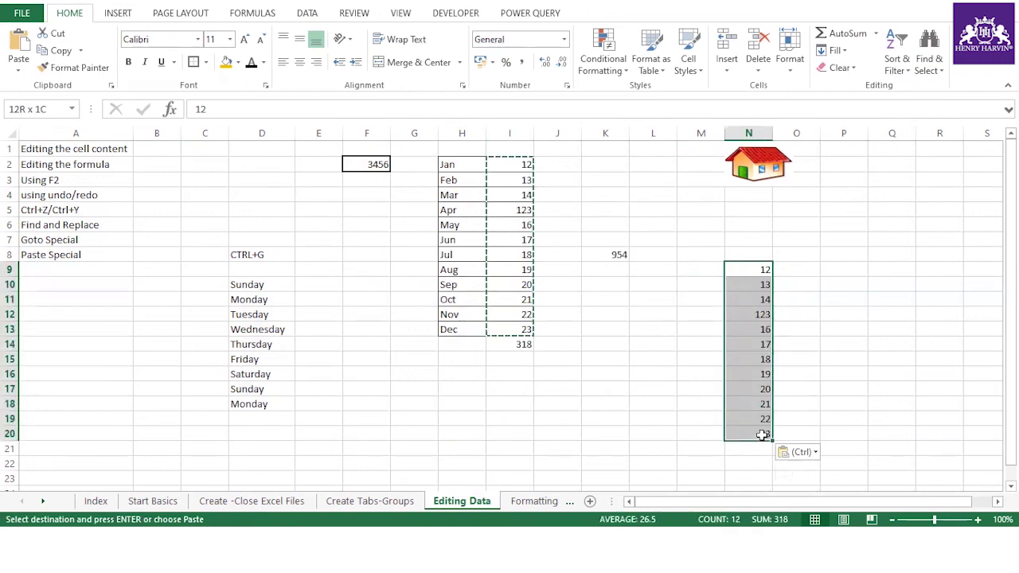
End copy mode and enter the multiplier 8 in P7.
click(839, 238)
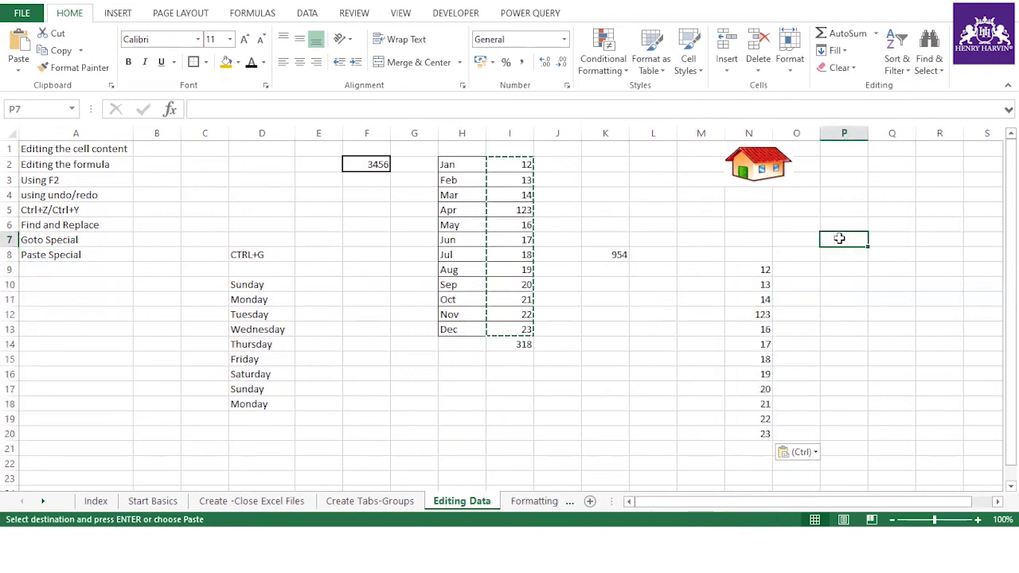
key(Escape)
text(8)
key(Return)
Enter the formula =N9*P7 in O9 to multiply the first pasted value by the multiplier.
click(797, 271)
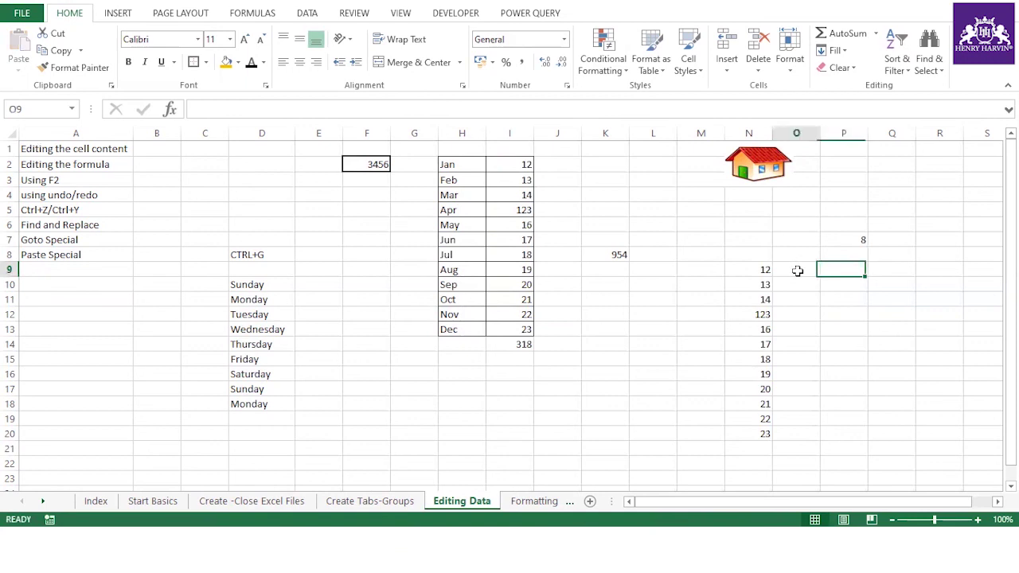
text(=)
click(765, 271)
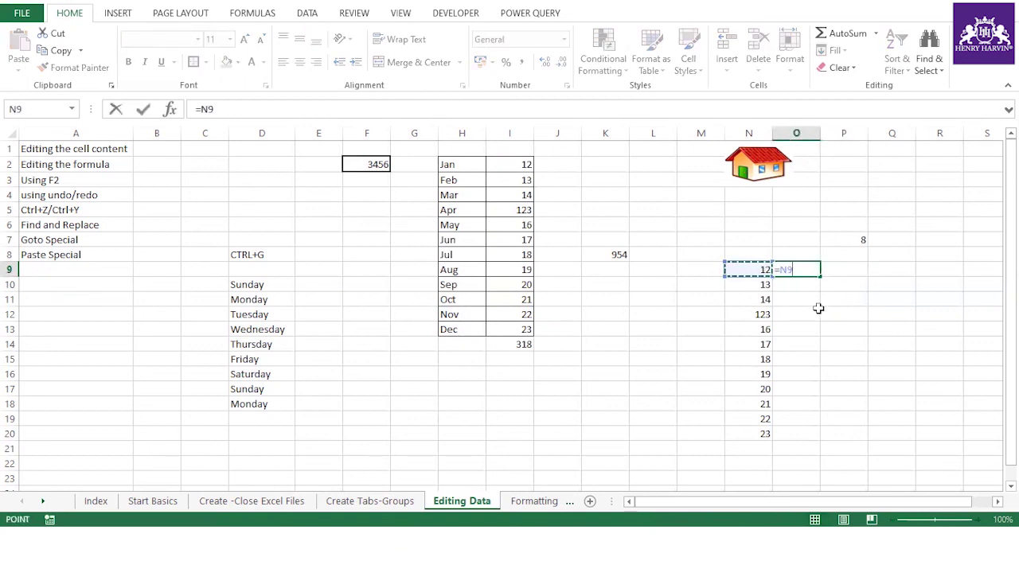
text(*)
click(858, 239)
key(Return)
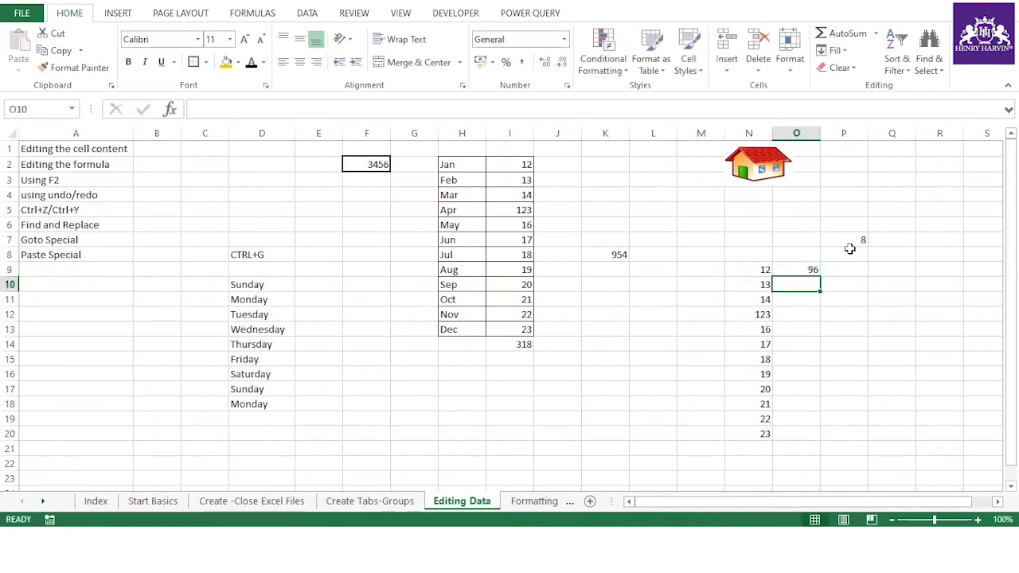
Fill the O9 formula down to O20 and select the filled cells O10:O20.
click(807, 270)
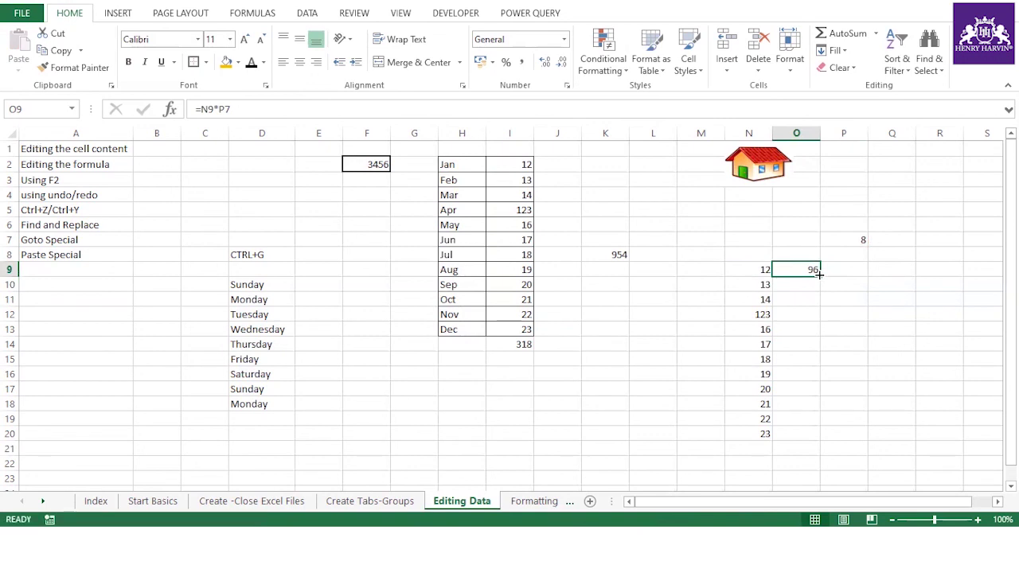
double_click(819, 273)
drag(809, 280, 812, 428)
click(848, 334)
drag(812, 284, 811, 432)
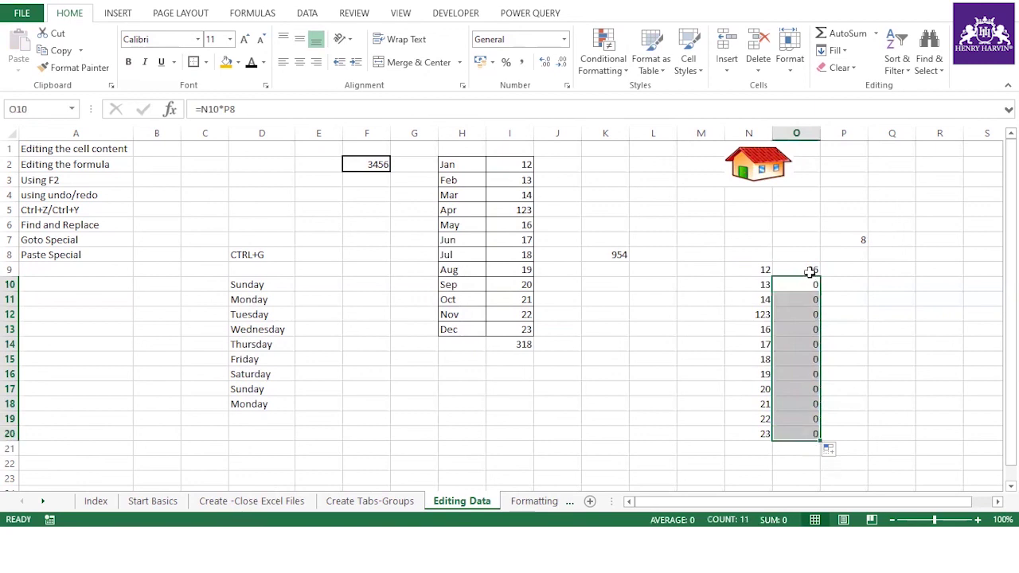
Examine the multiplier cell P7 and compare the cell references in the formulas of O9 and O10.
click(860, 242)
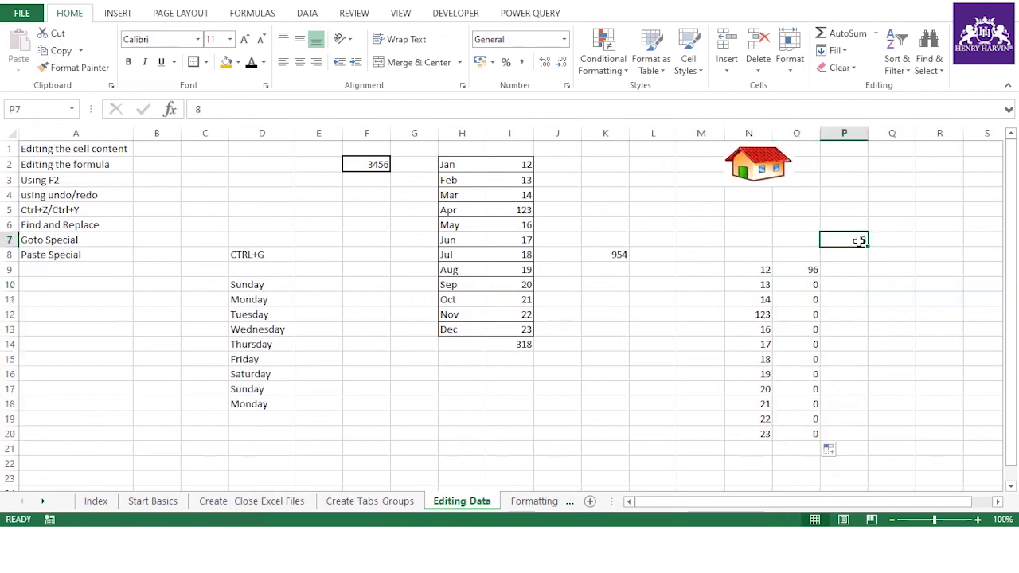
click(35, 110)
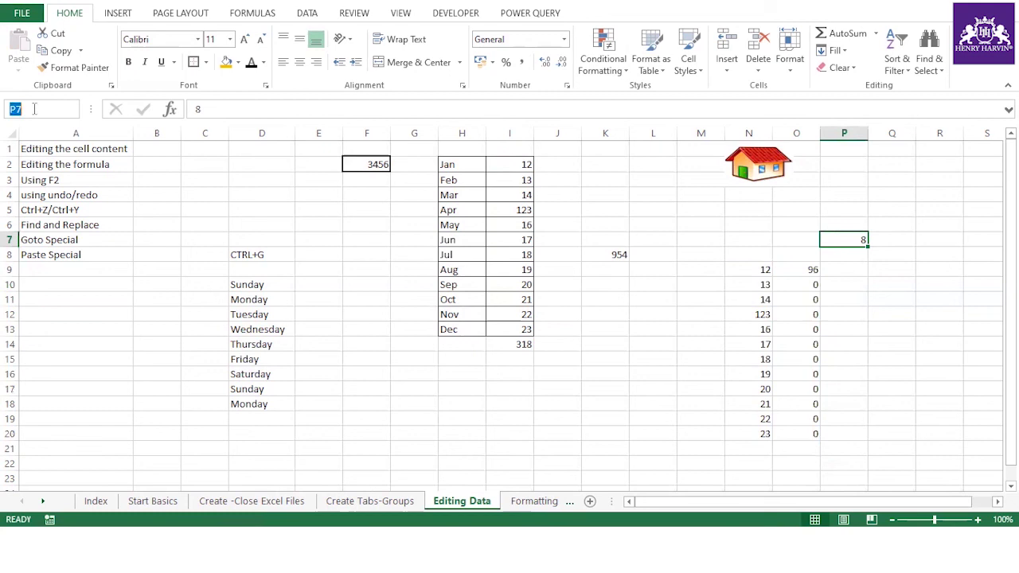
click(806, 269)
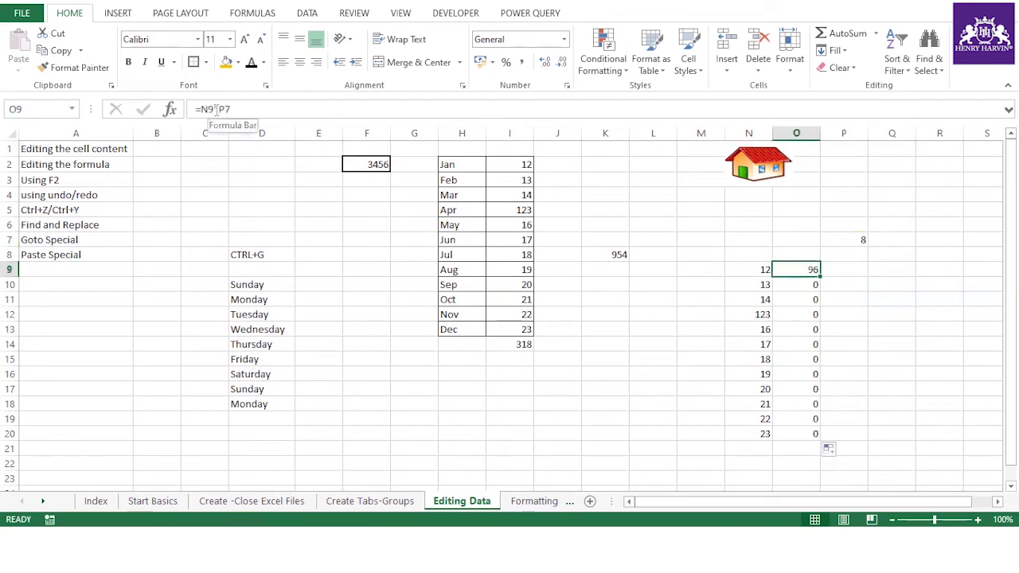
click(873, 296)
click(804, 284)
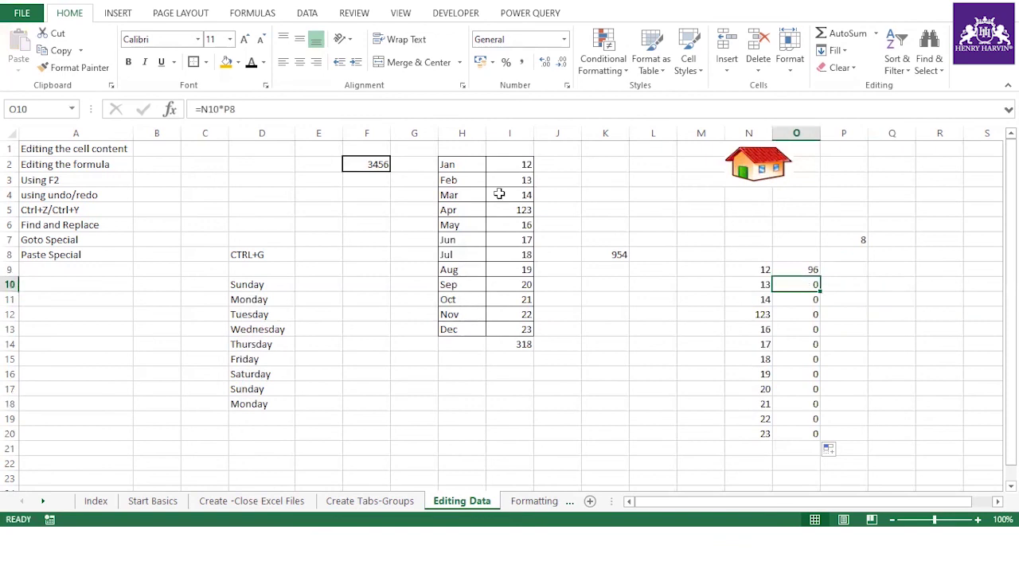
click(800, 269)
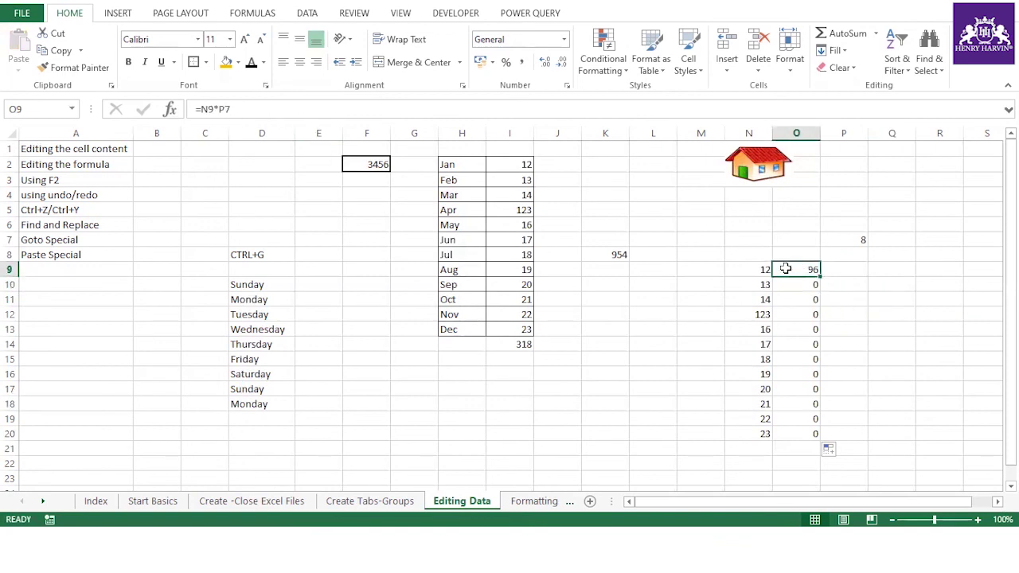
click(226, 109)
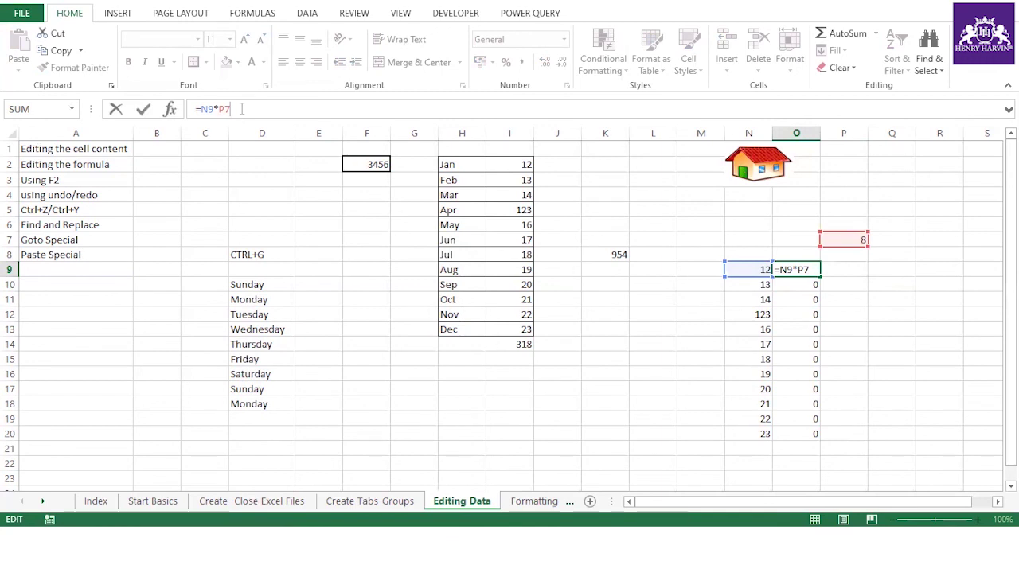
key(alt+F4)
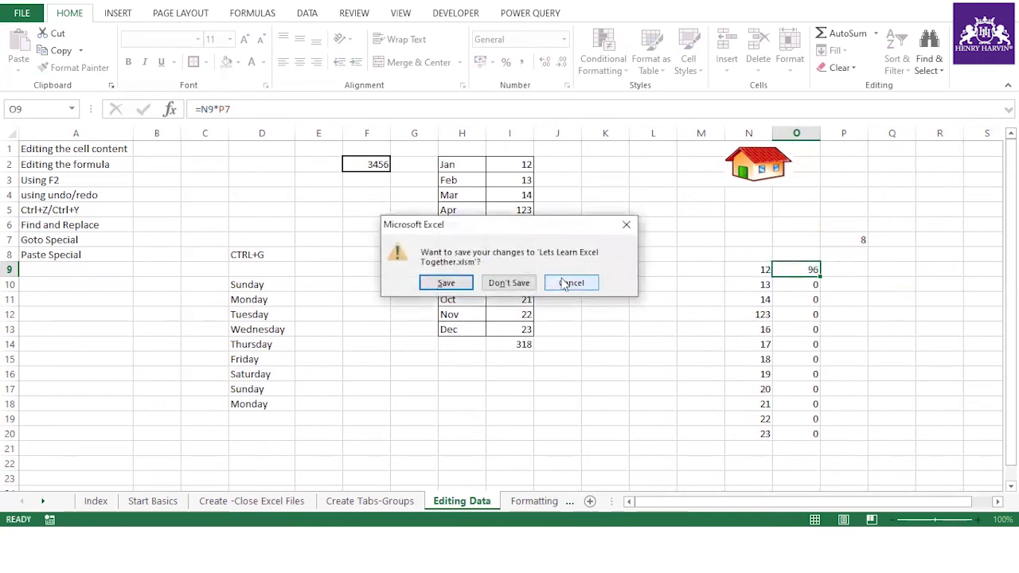
click(581, 284)
Cycle the P7 reference in the O9 formula through its absolute and mixed forms back to relative.
click(222, 110)
drag(219, 110, 235, 109)
key(F4)
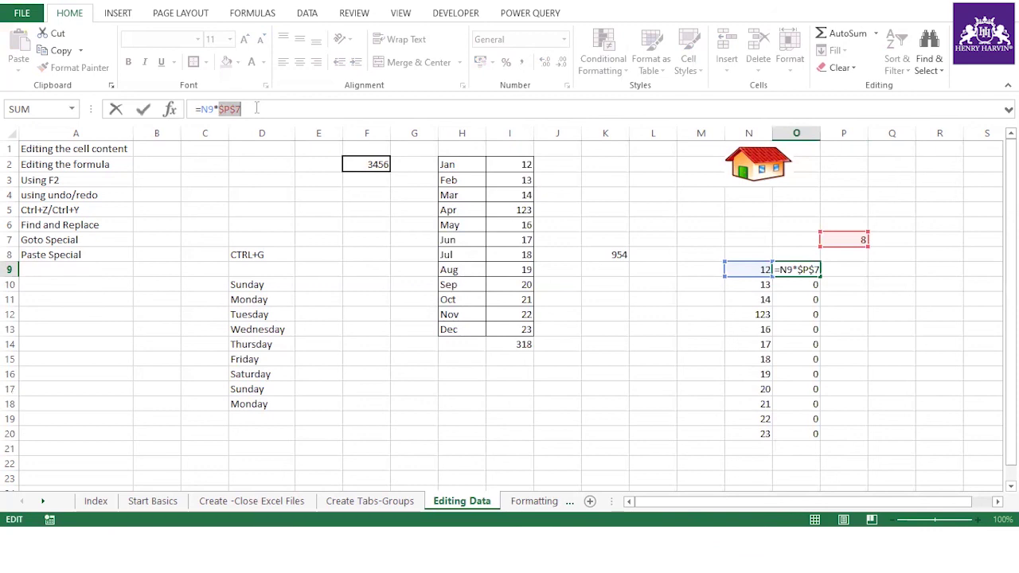
key(F4)
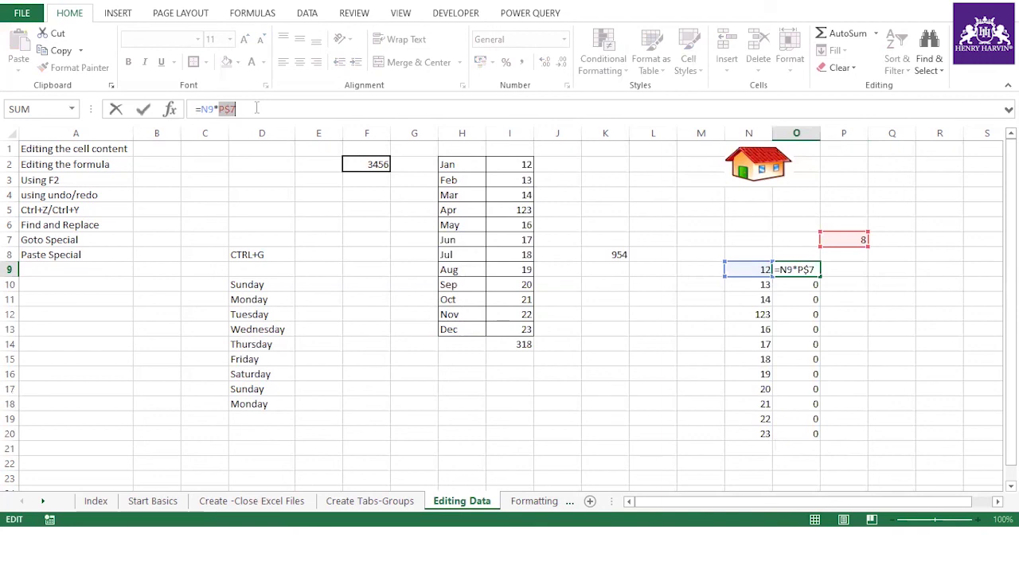
key(F4)
key(F4)
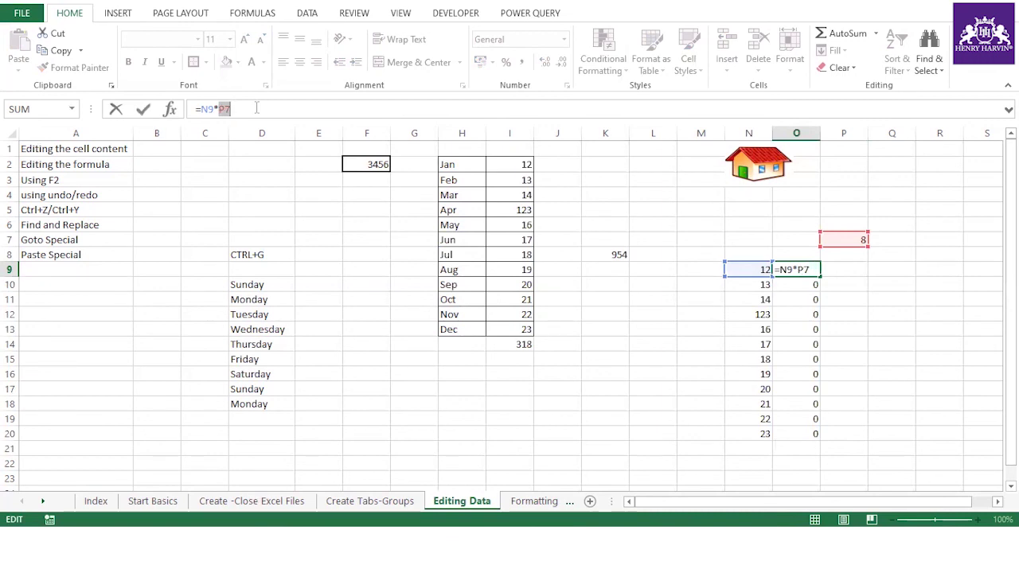
Make the multiplier reference in O9 absolute so that the formula reads =N9*$P$7.
click(256, 108)
key(F4)
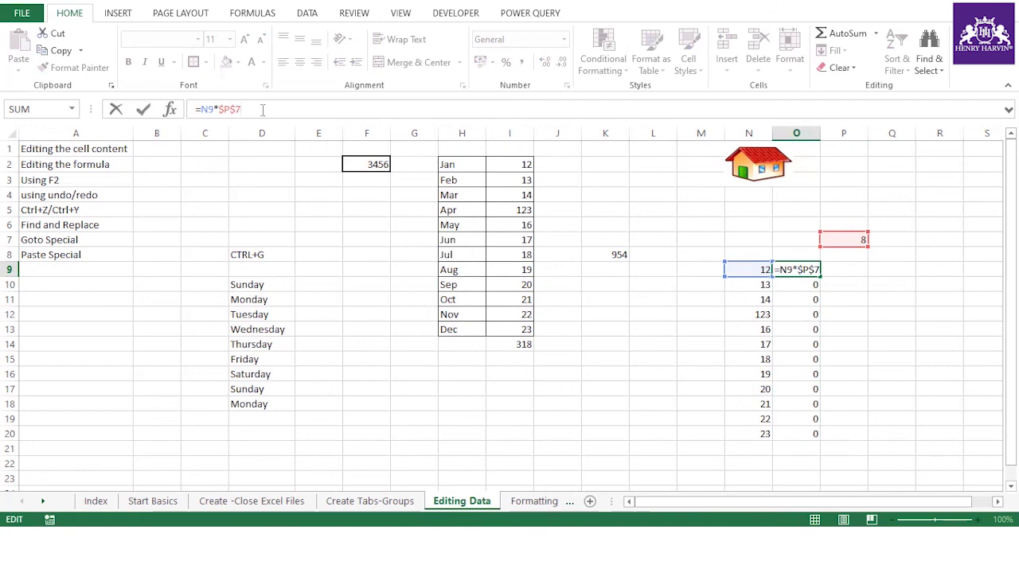
key(F4)
key(F4)
key(F4)
key(Return)
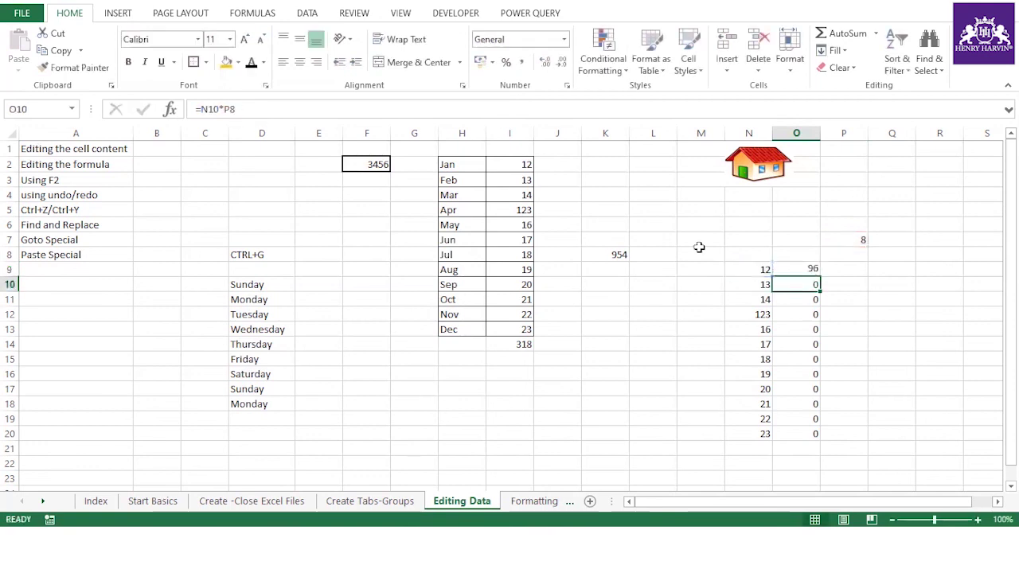
Fill the absolute-reference formula from O9 down to O20 and check the products against column N and P7.
click(813, 271)
double_click(821, 277)
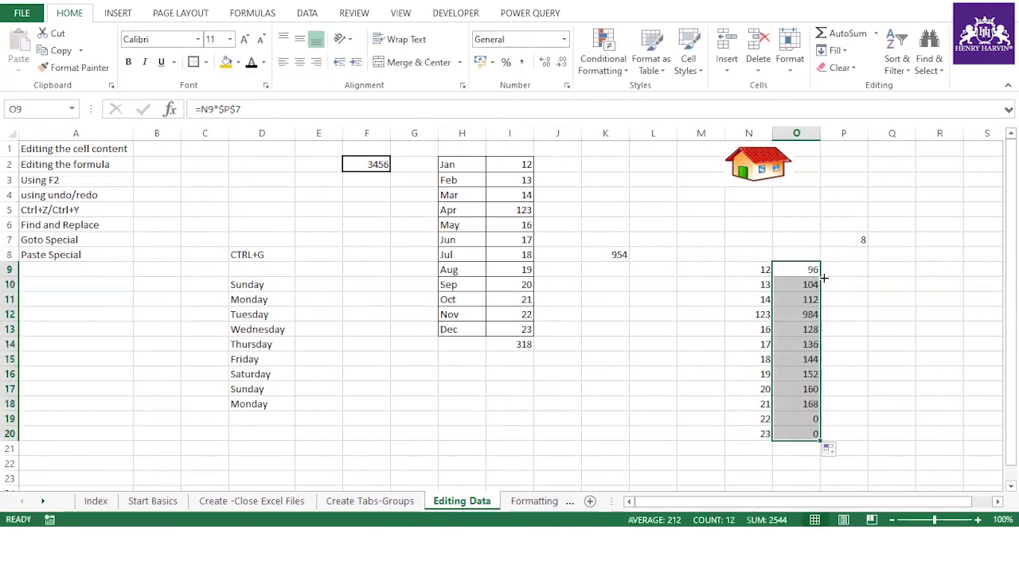
click(765, 389)
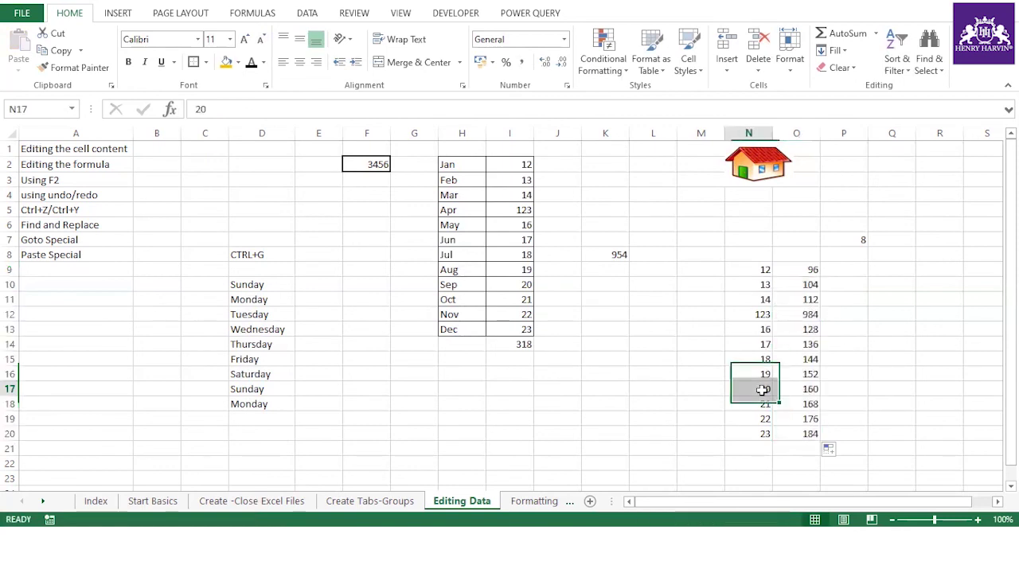
click(859, 239)
click(800, 389)
click(761, 270)
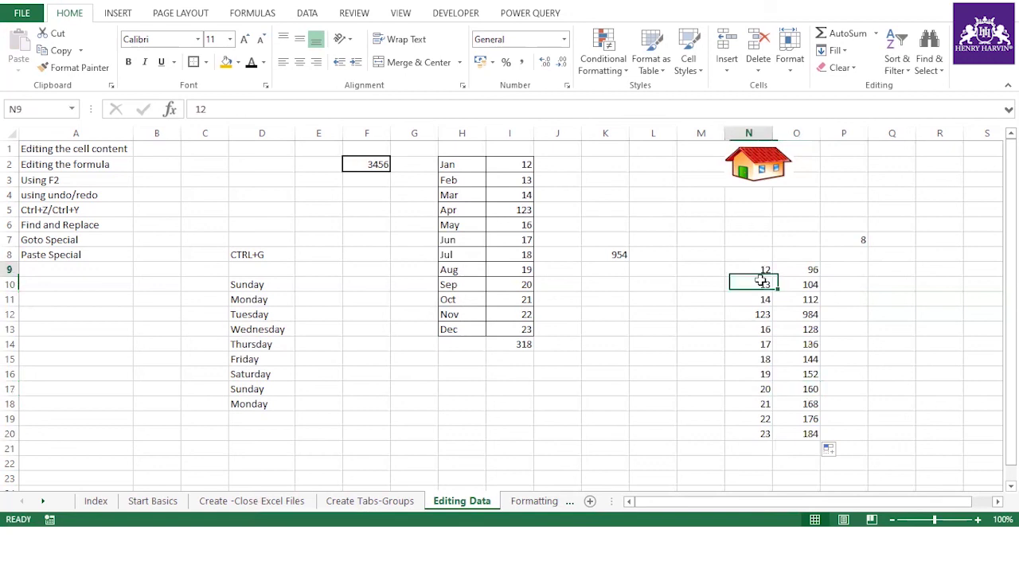
drag(762, 282, 769, 425)
click(865, 341)
Clear the formulas from O9:O20.
drag(812, 270, 804, 434)
key(Delete)
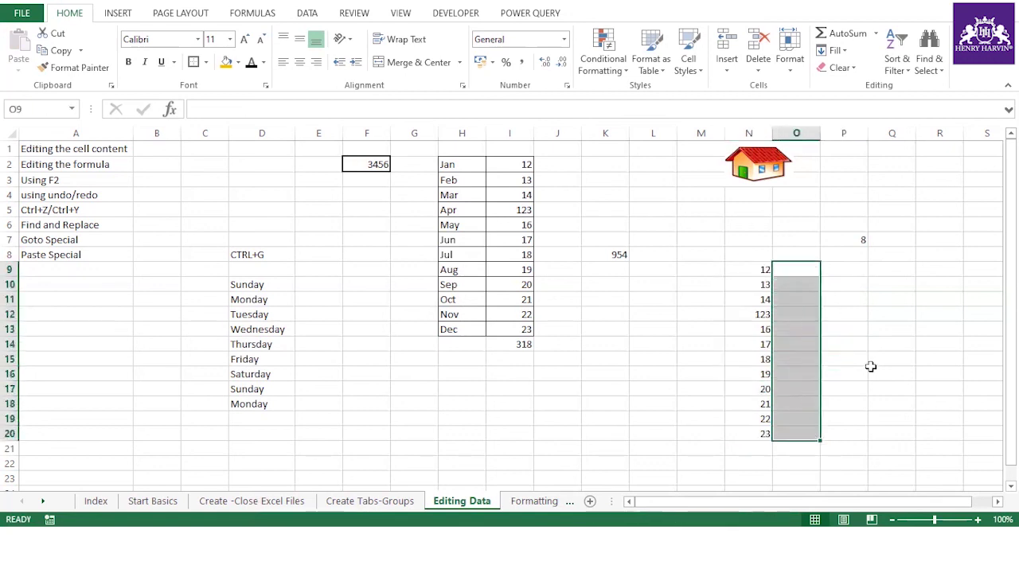
click(871, 365)
Multiply the numbers in N9:N20 by the value in P7 using Paste Special with the Multiply operation.
click(860, 239)
drag(764, 273, 784, 453)
click(844, 359)
click(853, 271)
click(850, 237)
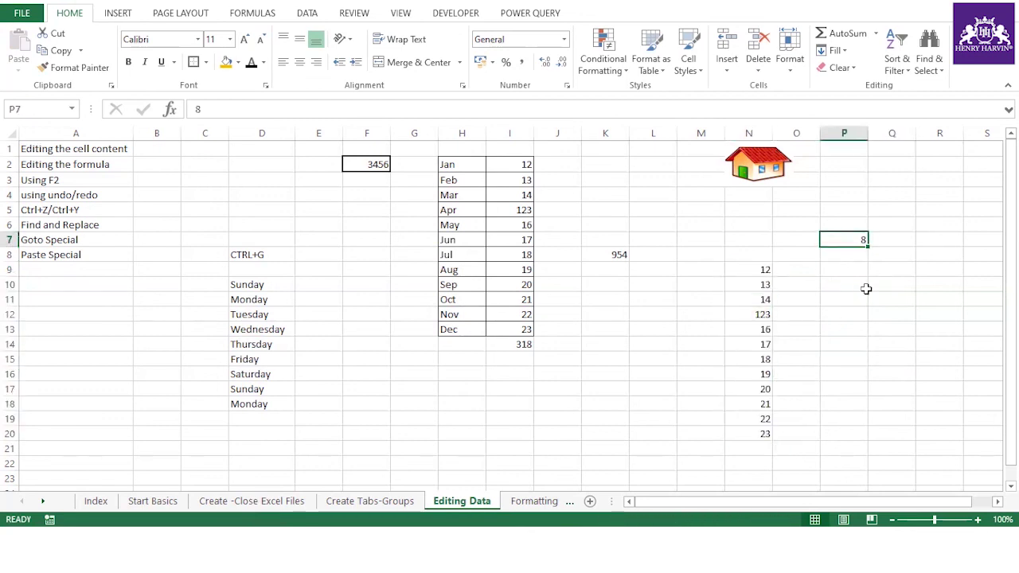
key(ctrl+c)
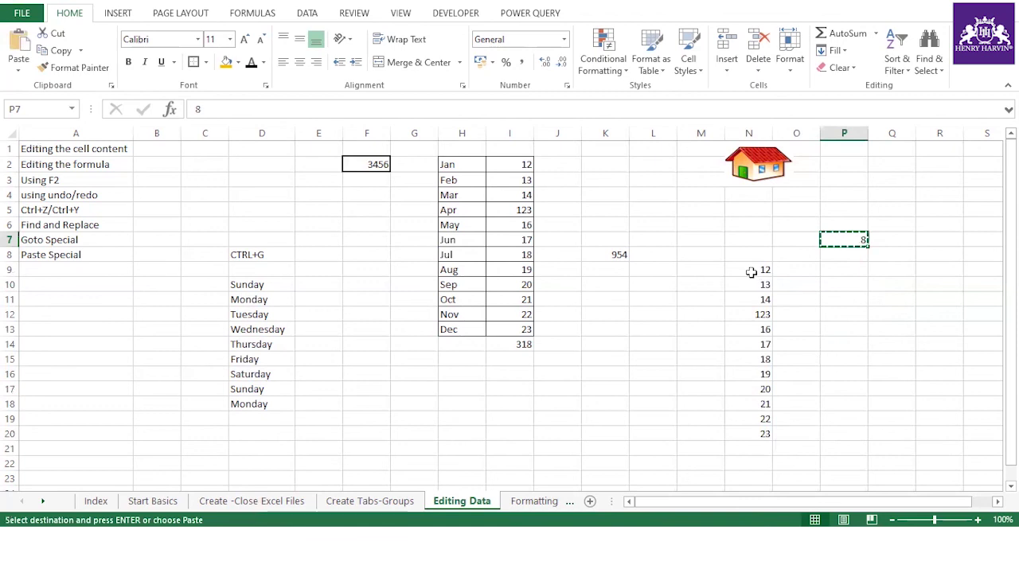
click(751, 272)
drag(751, 307, 753, 434)
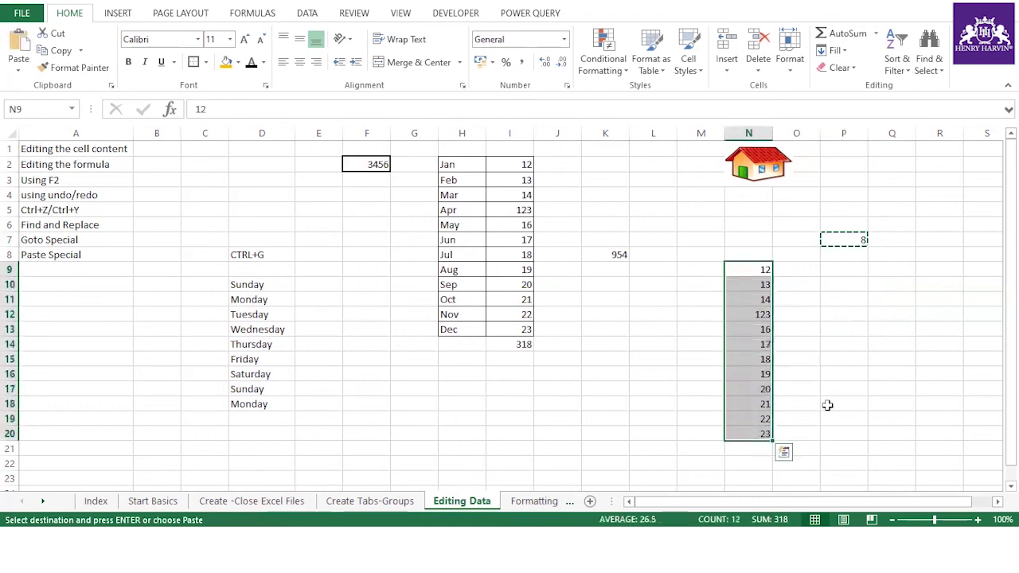
key(ctrl+alt+v)
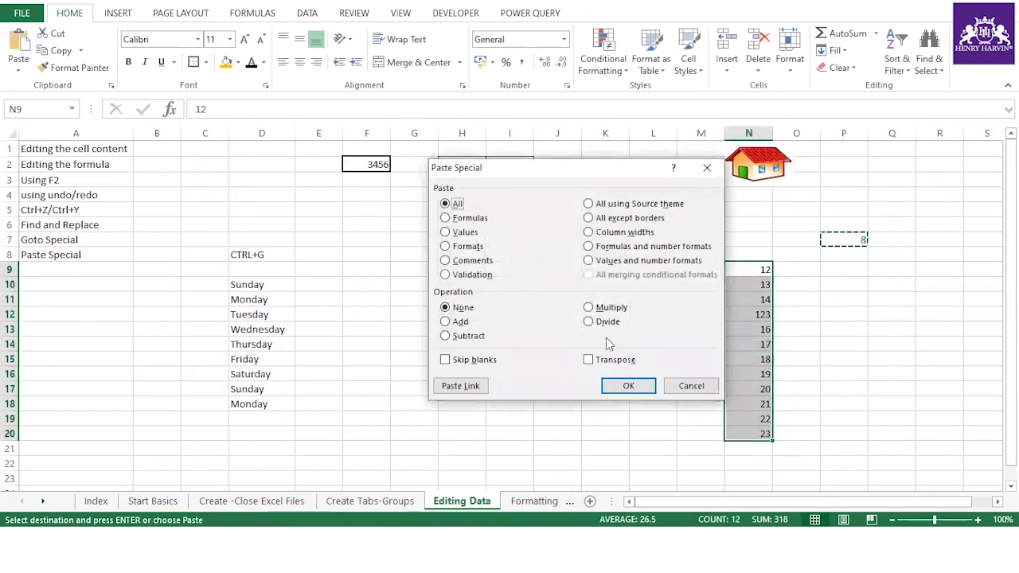
drag(569, 180, 433, 194)
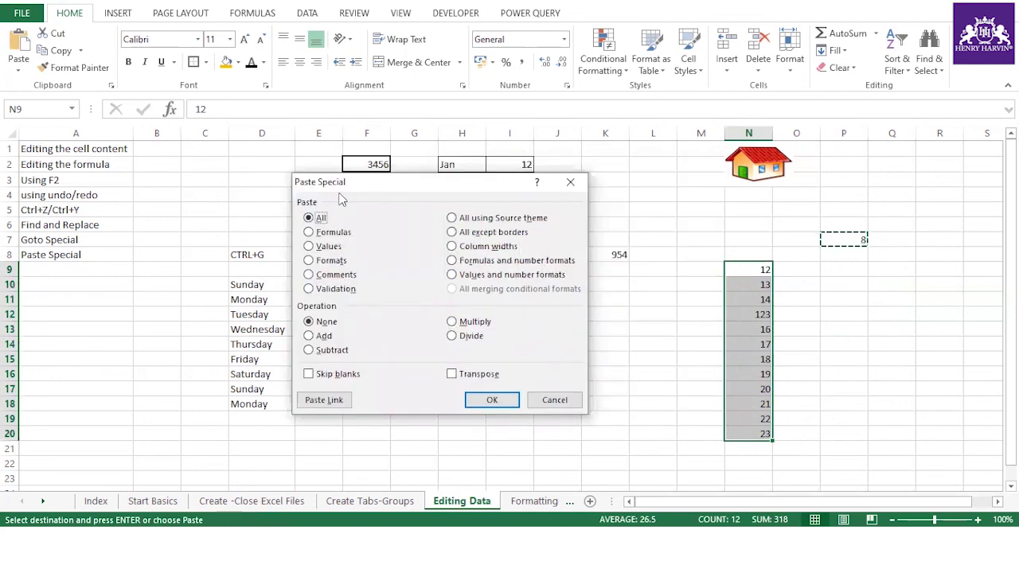
click(466, 325)
click(492, 400)
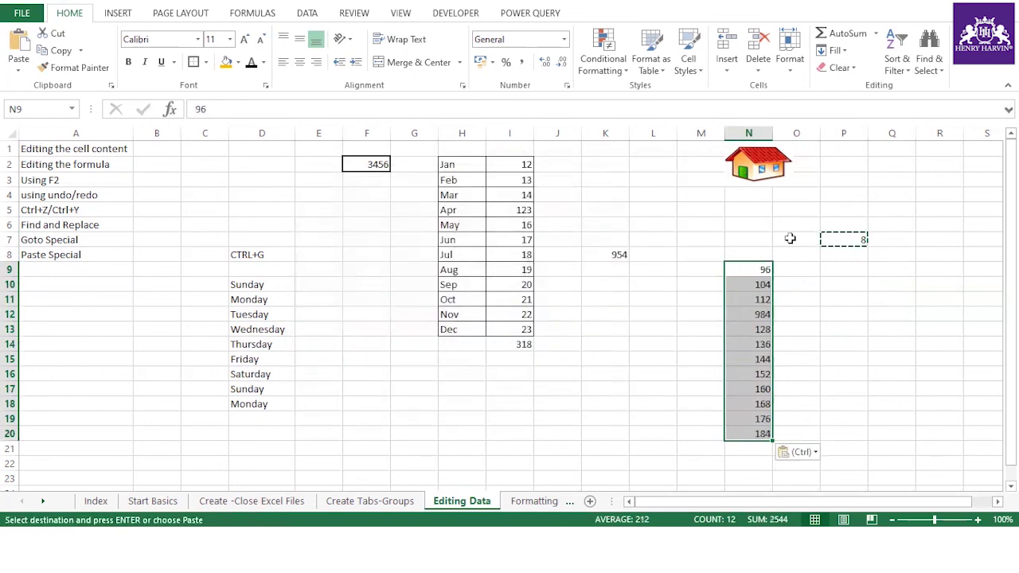
Undo the Paste Special multiplication in N9:N20.
drag(757, 268, 757, 434)
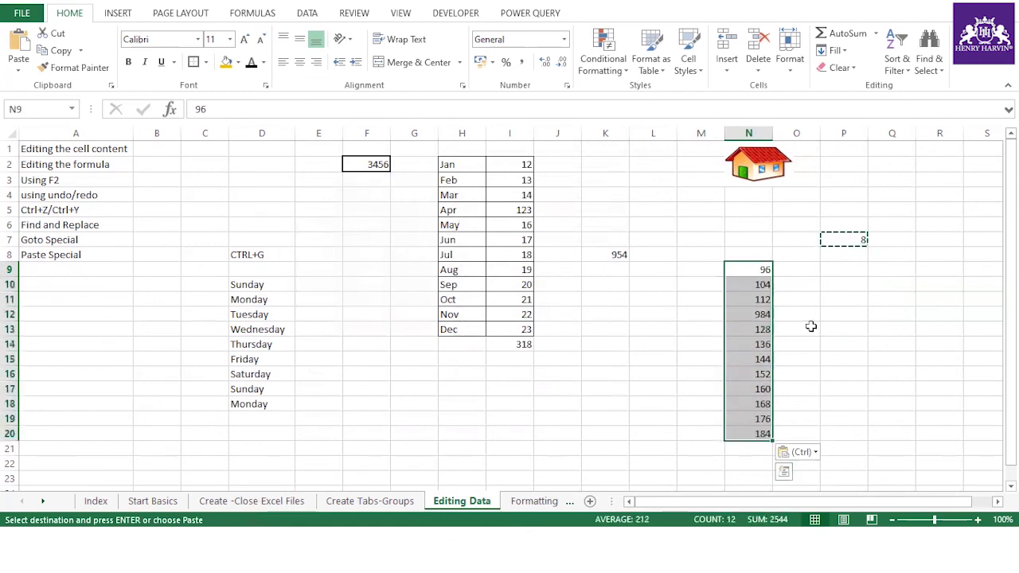
click(849, 301)
key(ctrl+z)
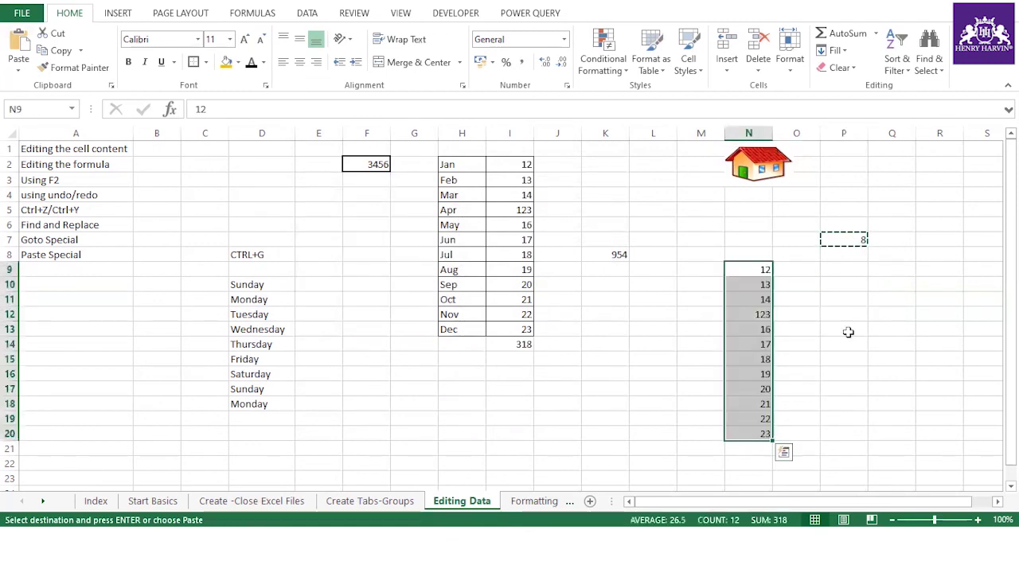
click(847, 332)
Divide the numbers in N9:N20 by the value in P7 using Paste Special with the Divide operation.
drag(759, 270, 752, 430)
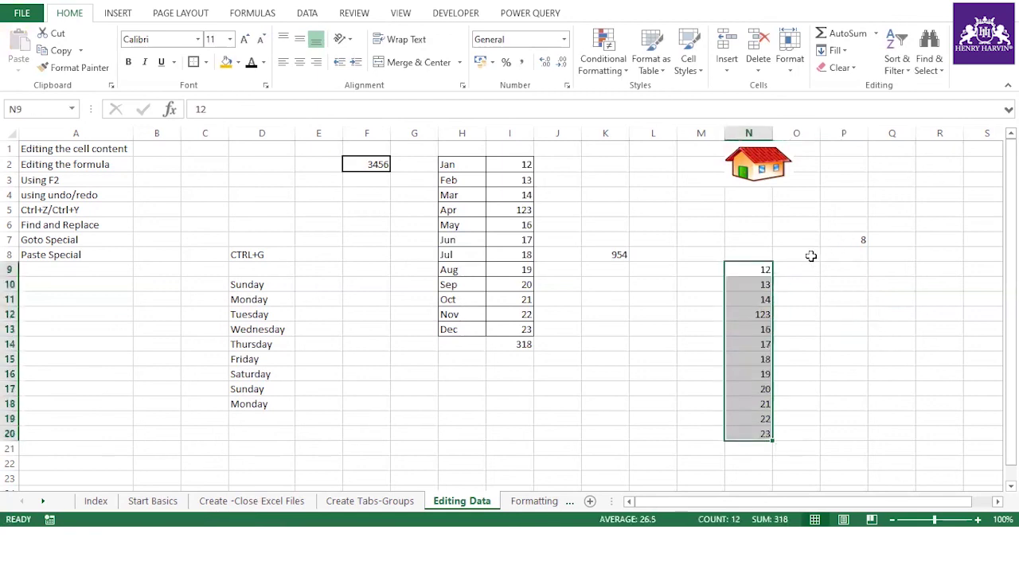
click(847, 240)
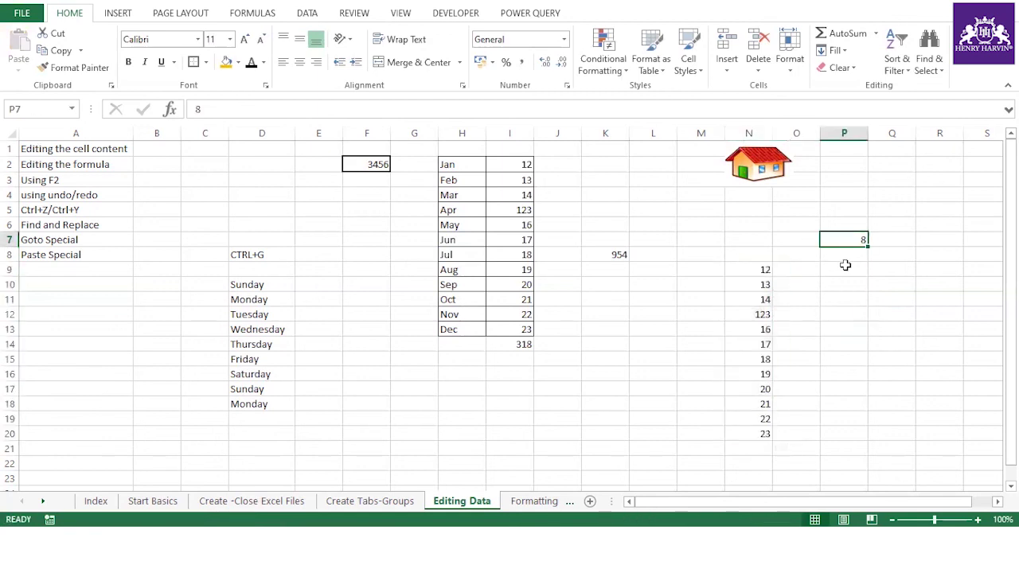
key(ctrl+c)
drag(764, 270, 765, 434)
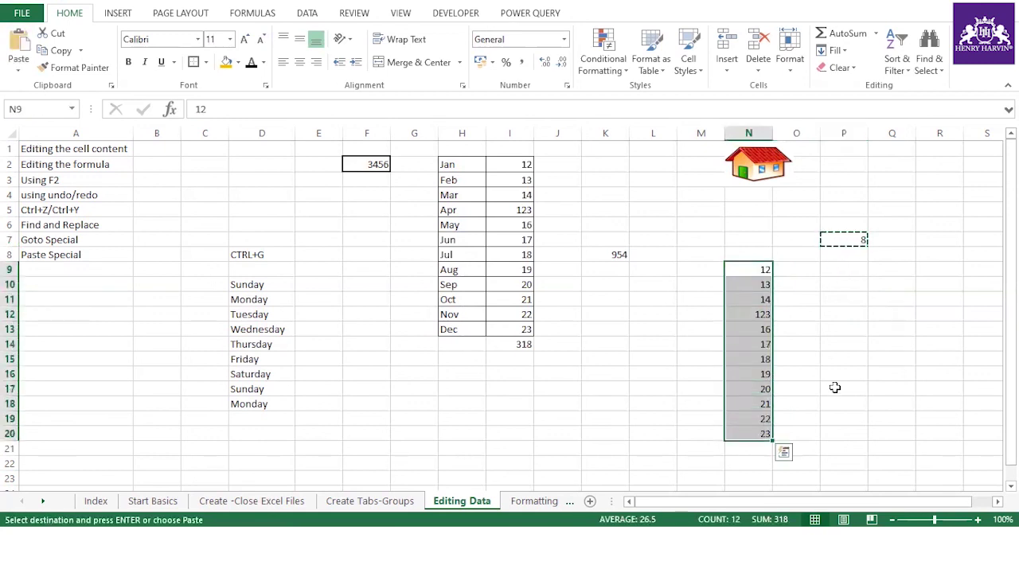
key(ctrl+alt+v)
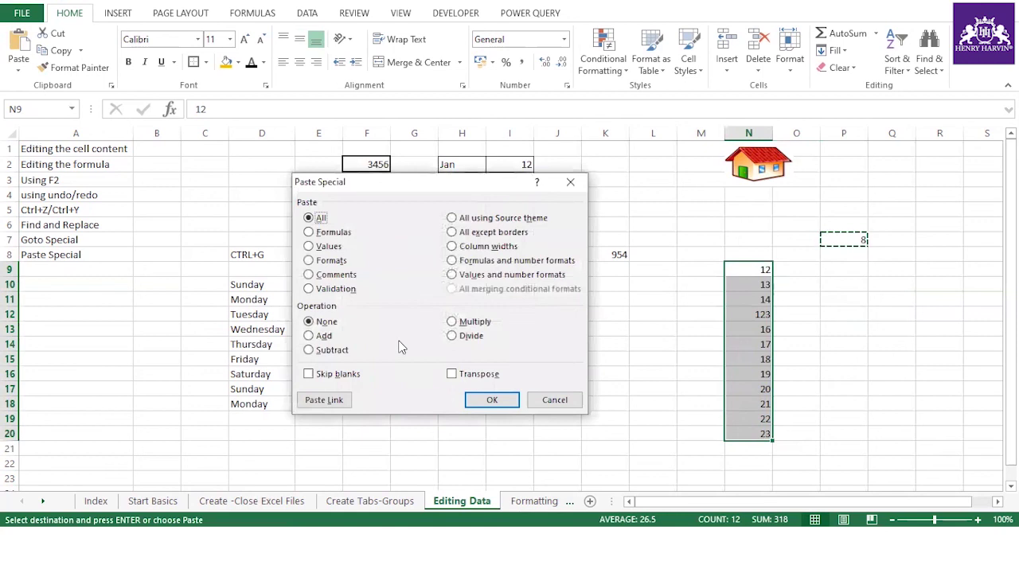
click(463, 337)
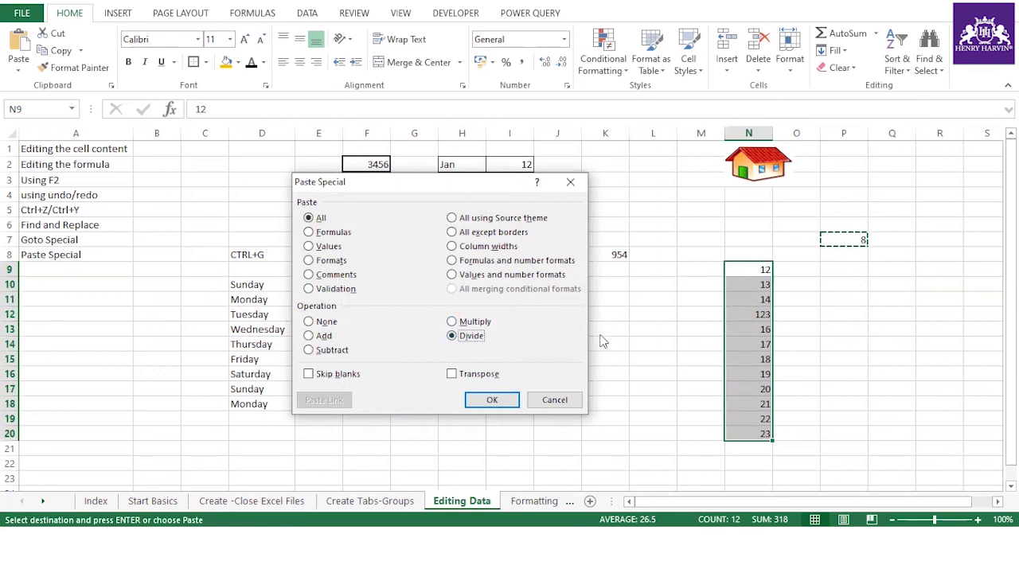
click(492, 400)
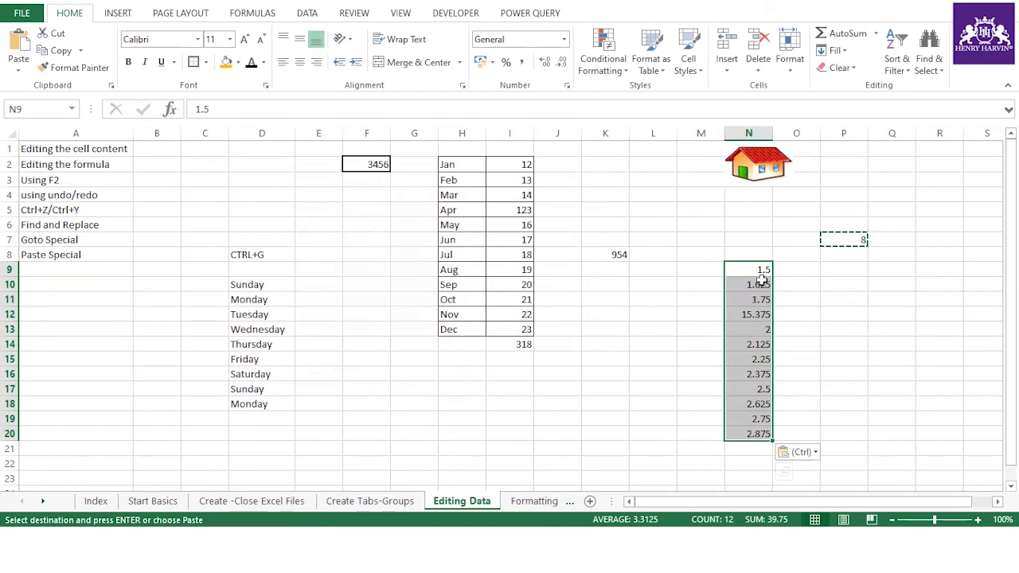
Increase the number of decimal places displayed for the quotients in N9:N20.
drag(762, 271, 757, 434)
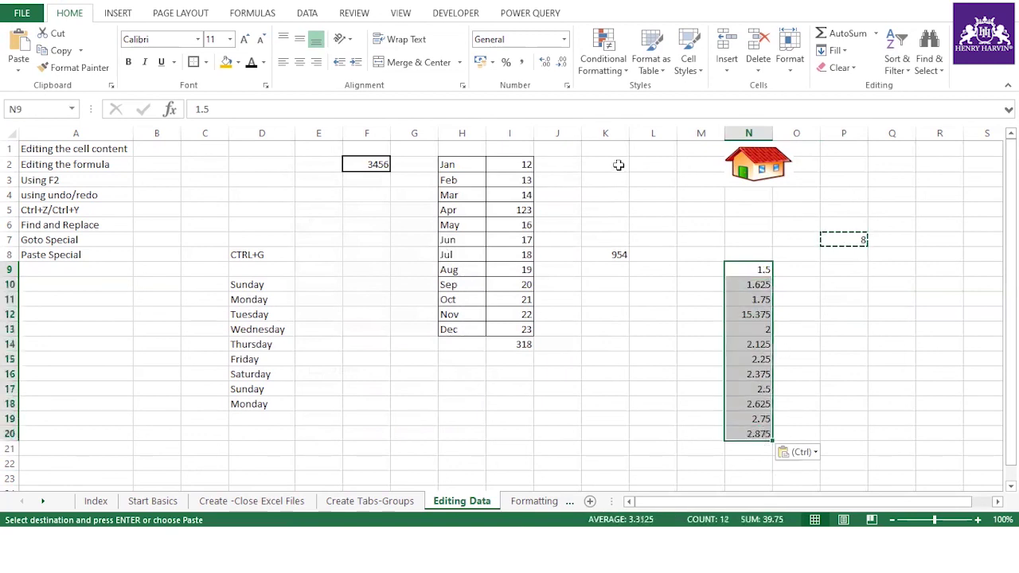
click(547, 64)
click(547, 64)
click(547, 64)
click(547, 64)
click(547, 64)
Reduce the displayed decimal places in N9:N20 to zero so the quotients show as whole numbers.
click(563, 64)
click(562, 64)
click(563, 63)
click(563, 64)
click(562, 64)
click(562, 64)
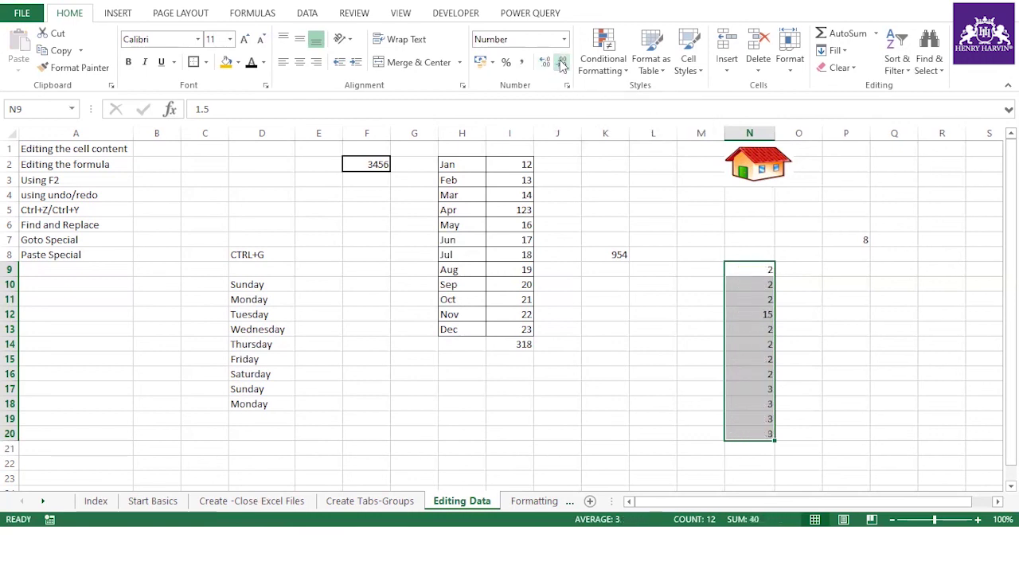
click(689, 287)
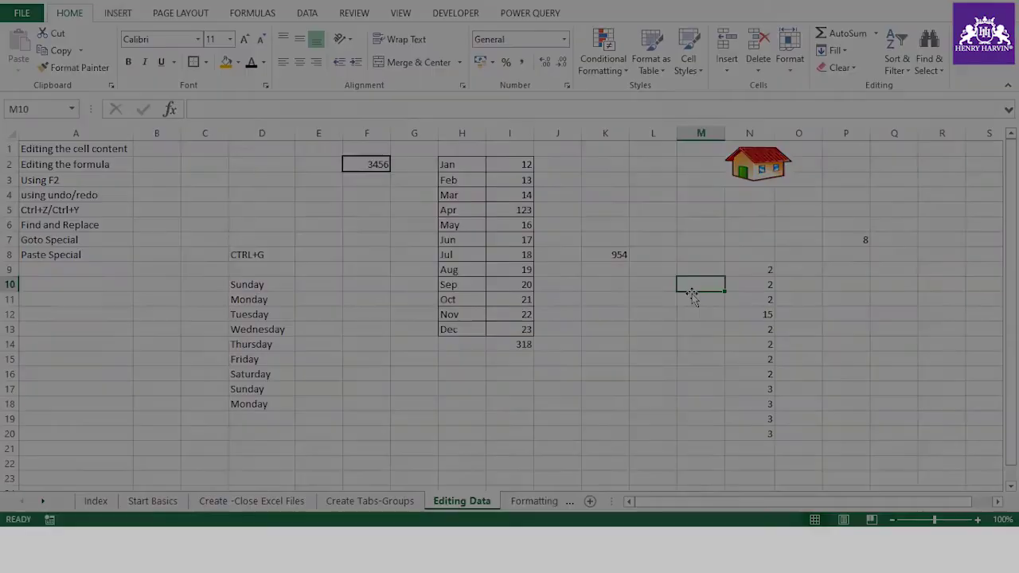